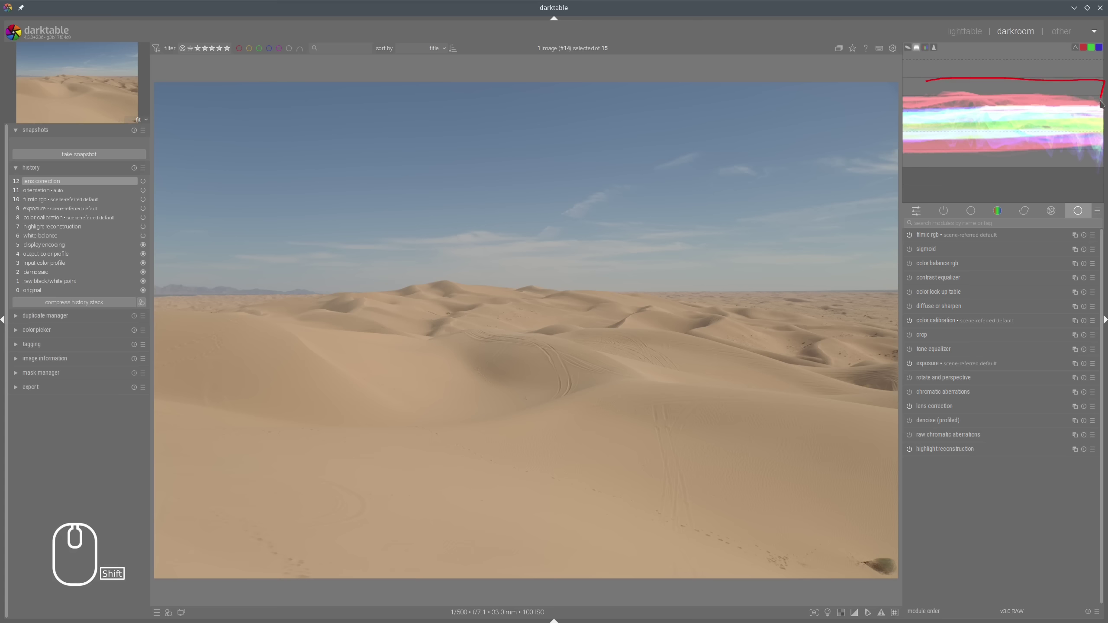
- Compress the filmic rgb dynamic range scaling to about -36% to spread the image's tones
left_click_drag(925, 80, 916, 93)
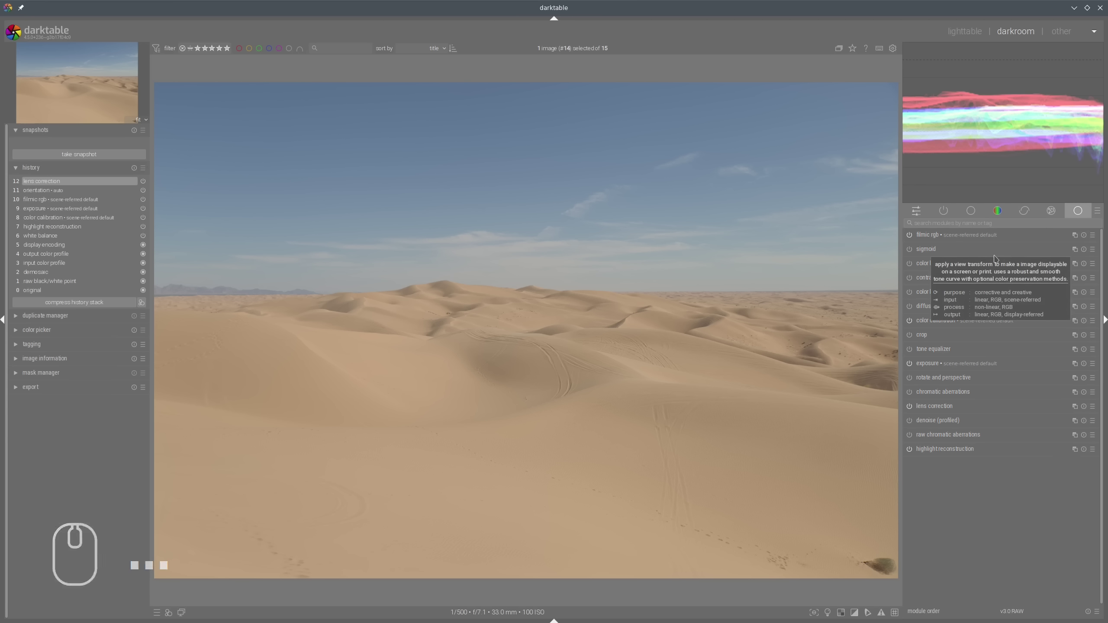
left_click(947, 238)
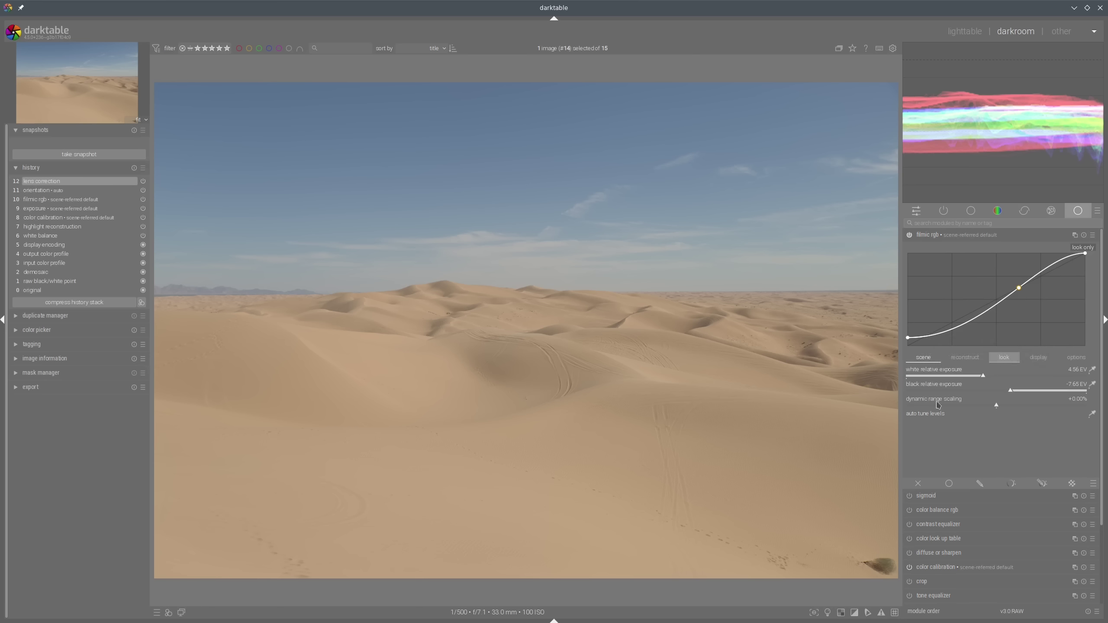
left_click(998, 409)
left_click_drag(998, 409, 931, 406)
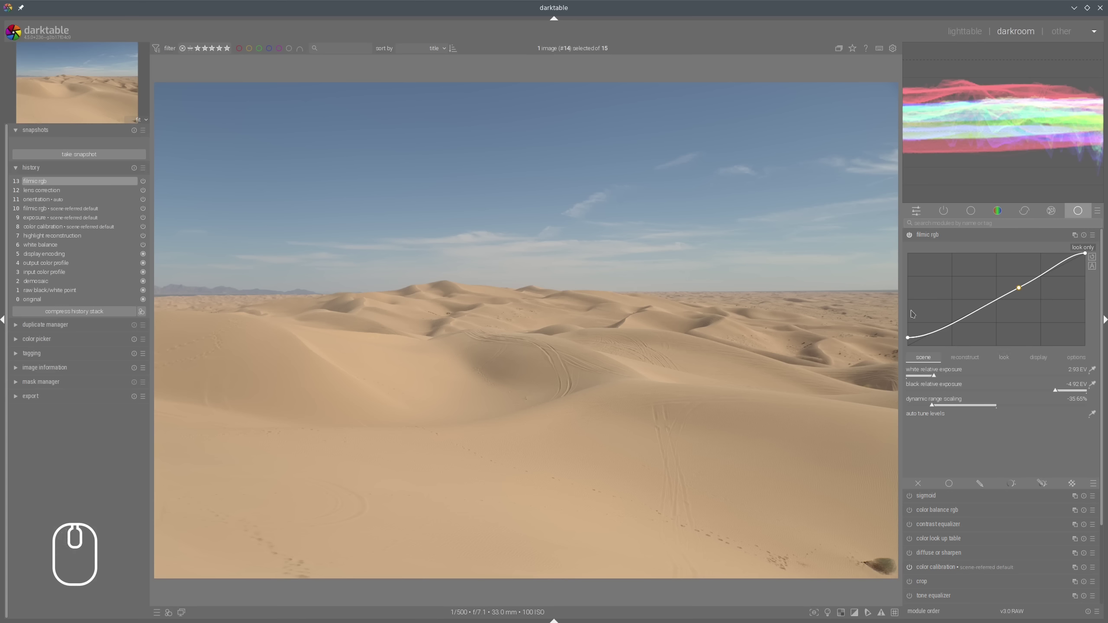
mouse_move(966, 101)
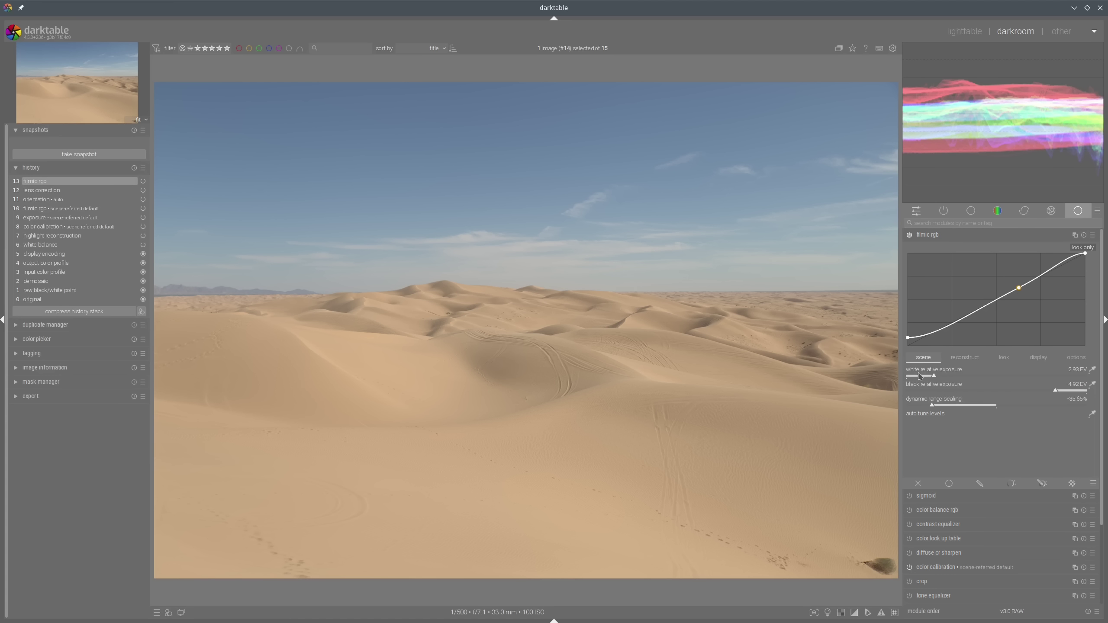
- Raise the filmic rgb look contrast to about 1.7 and collapse the module
left_click(1004, 359)
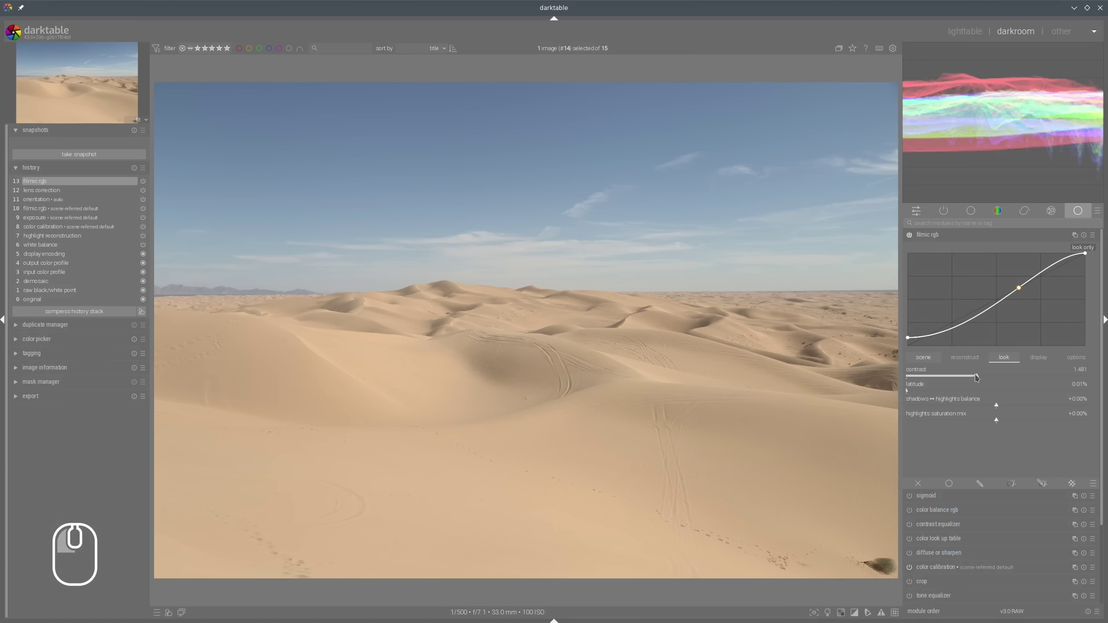
left_click_drag(980, 378, 996, 371)
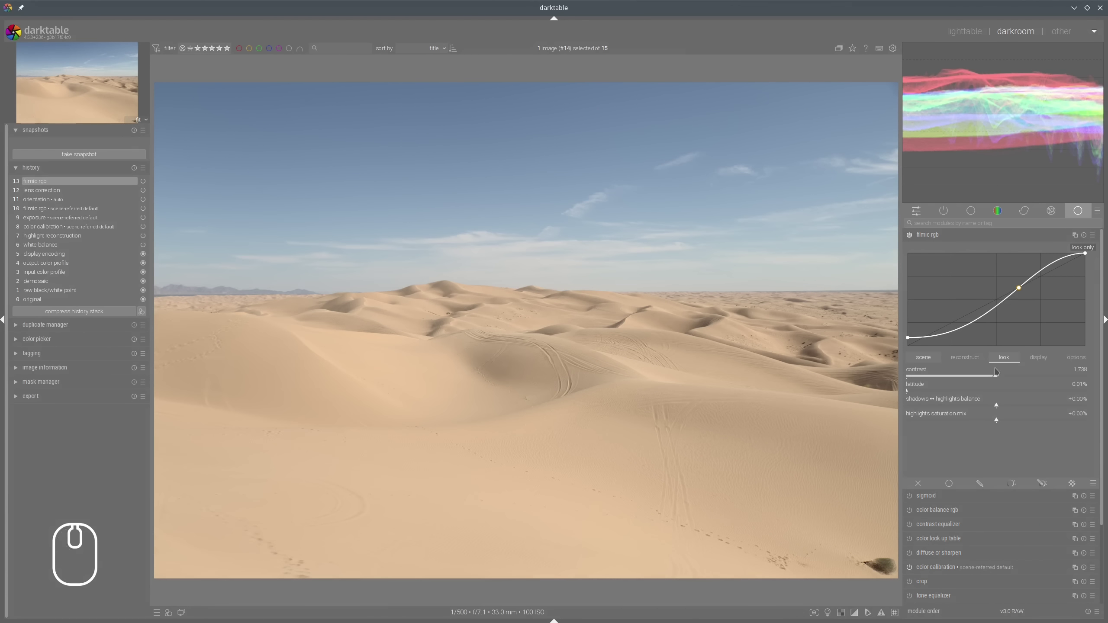
left_click(941, 236)
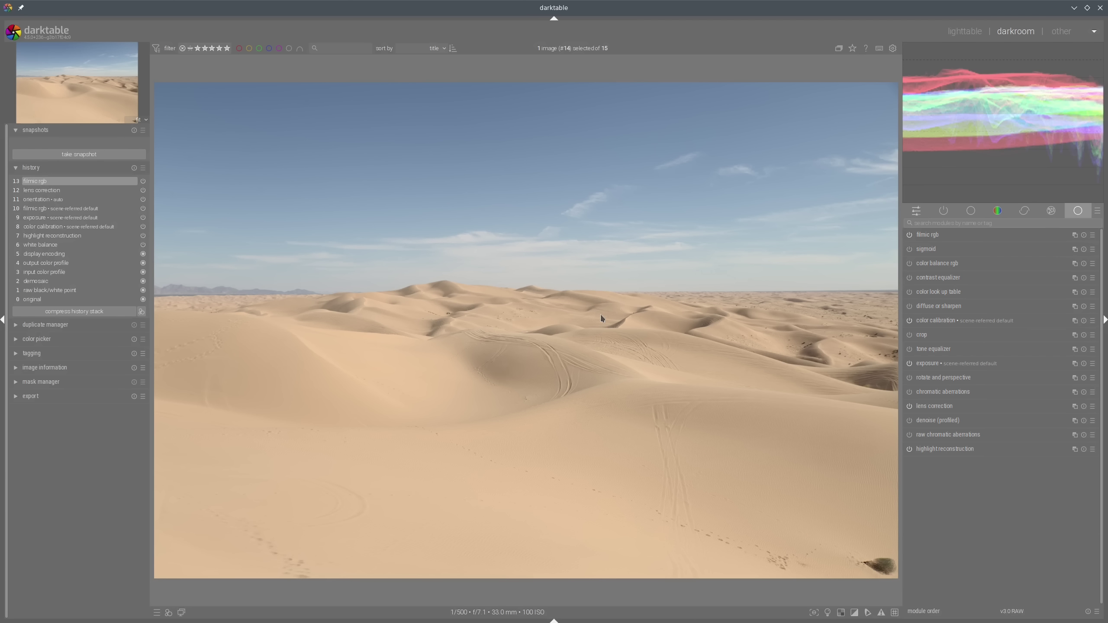
- Lower the exposure to about +0.2 EV and collapse the exposure module
left_click(924, 363)
left_click_drag(984, 396, 987, 405)
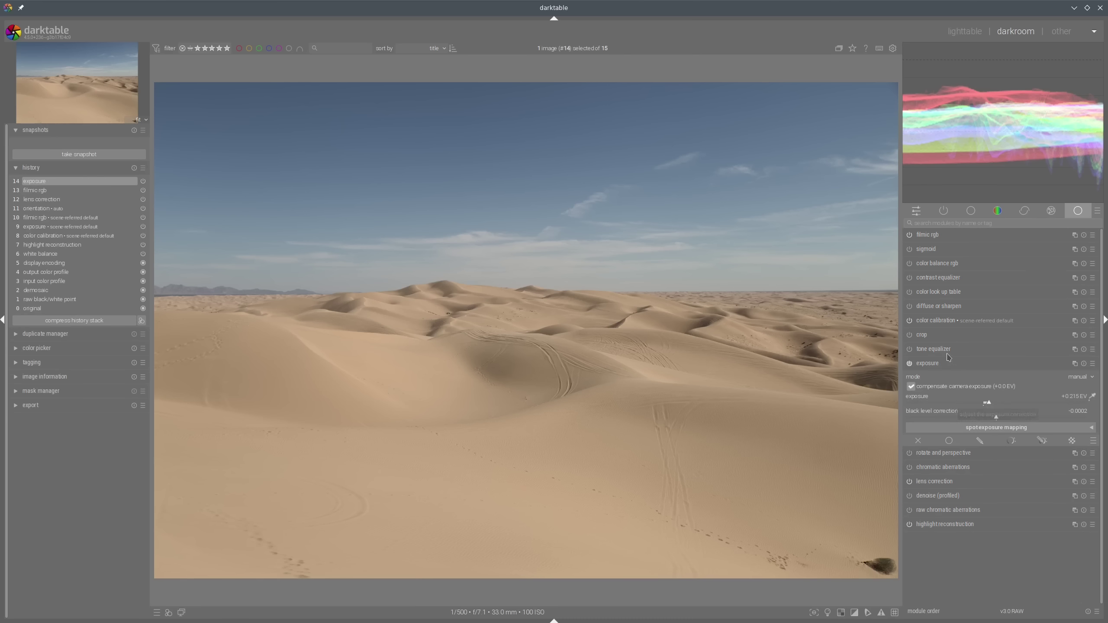
left_click(937, 363)
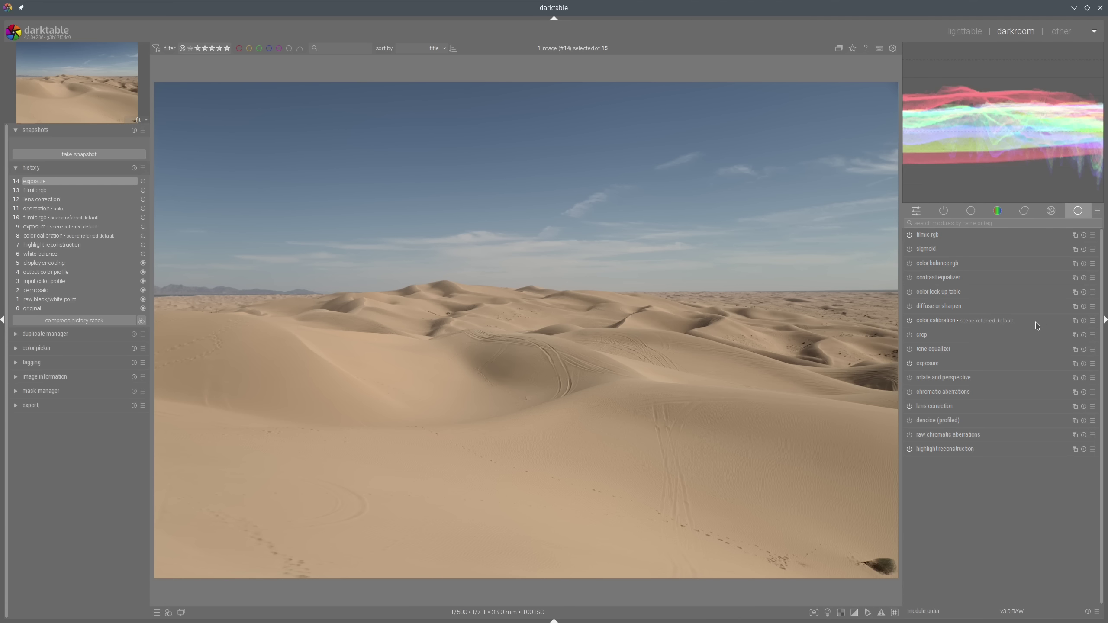
- In color balance rgb, set perceptual brilliance highlights to about +27% and shadows to about -21%
left_click(1016, 263)
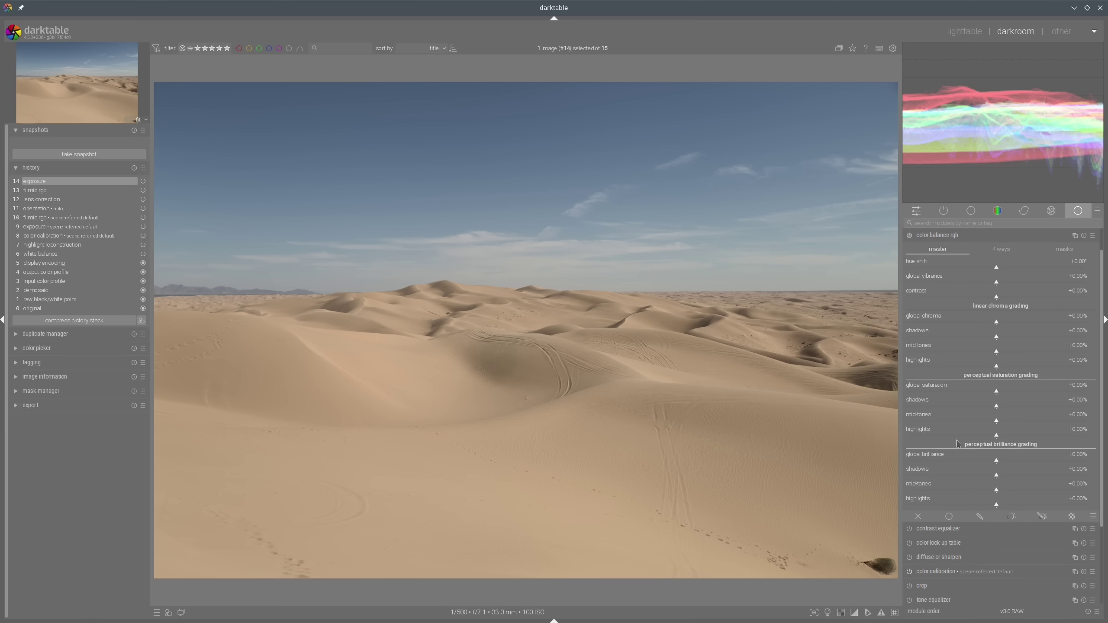
left_click(1032, 505)
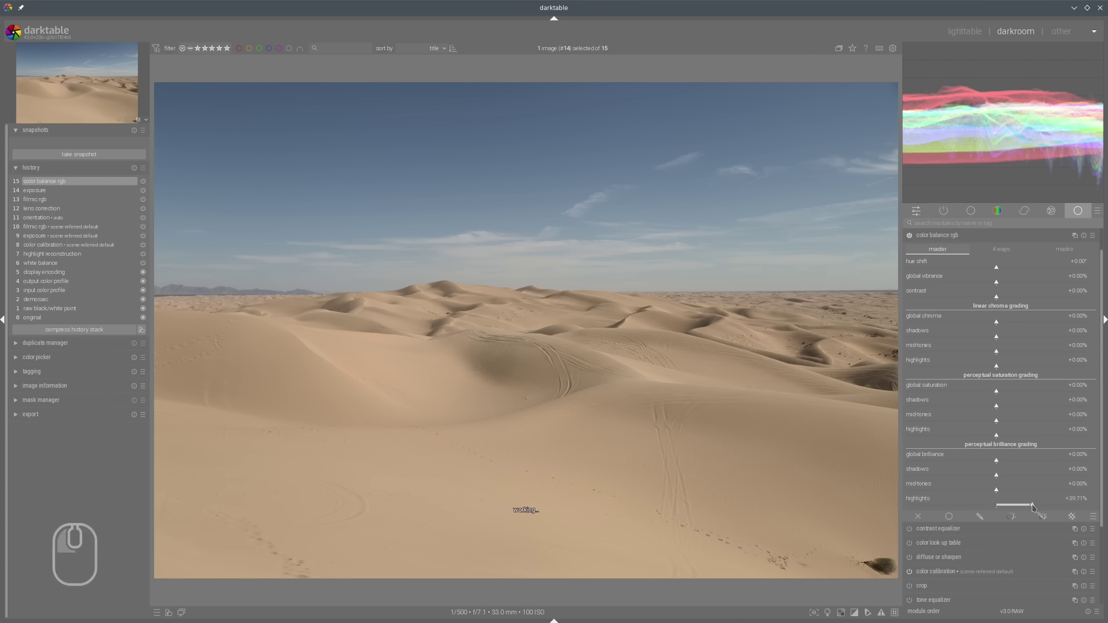
left_click(1022, 505)
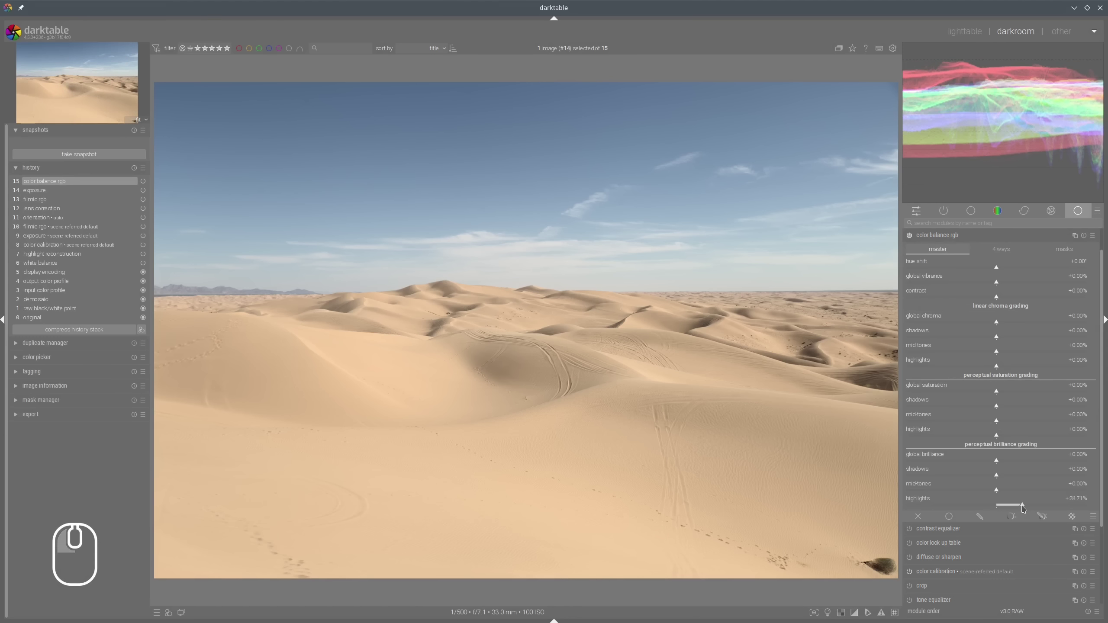
left_click(1020, 506)
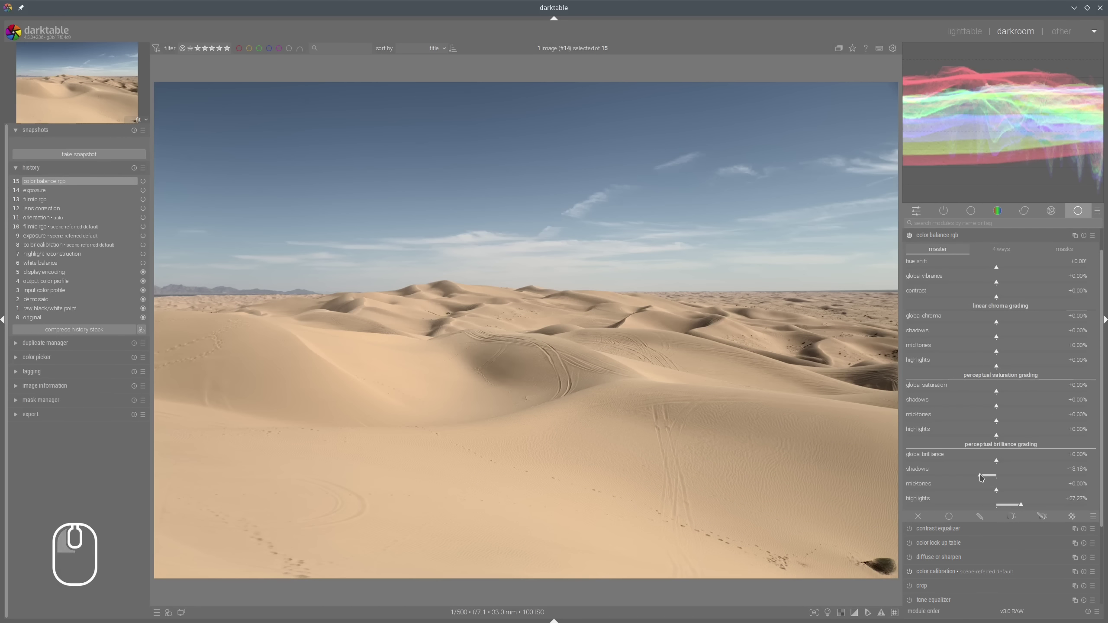
left_click(978, 476)
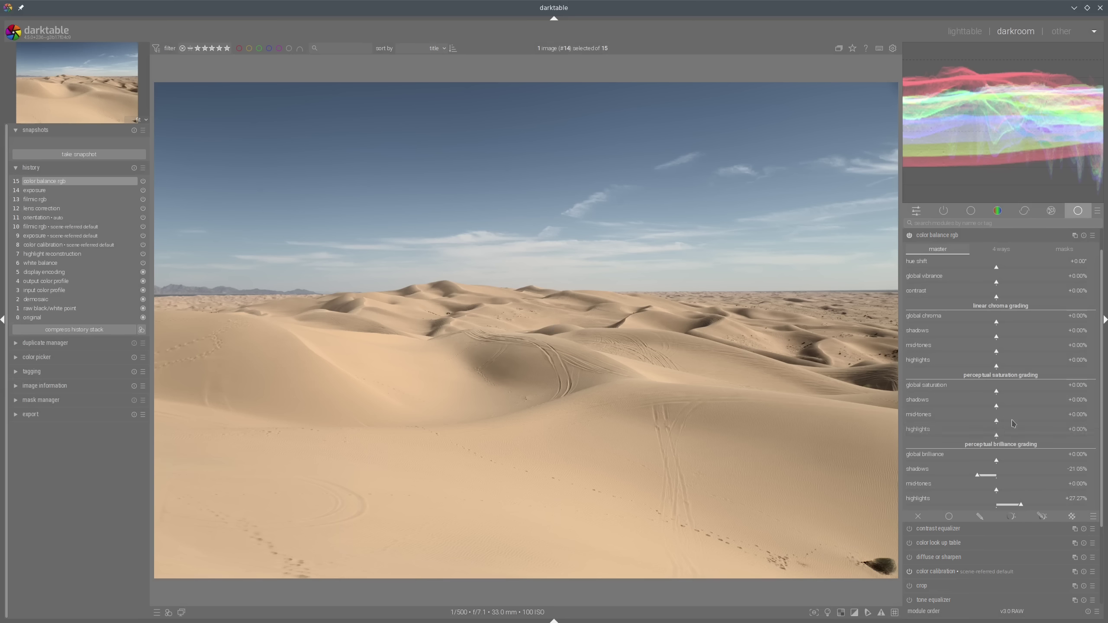
- Set perceptual saturation to about +94% in shadows, +64% in mid-tones and -6% in highlights, then collapse color balance rgb
left_click(1051, 407)
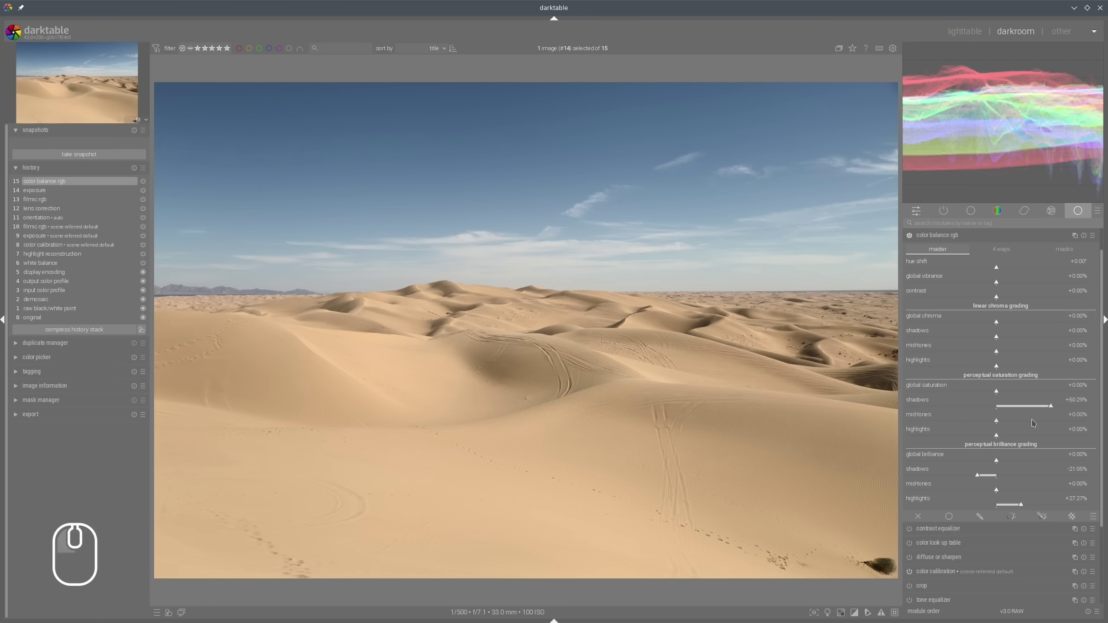
left_click(1071, 408)
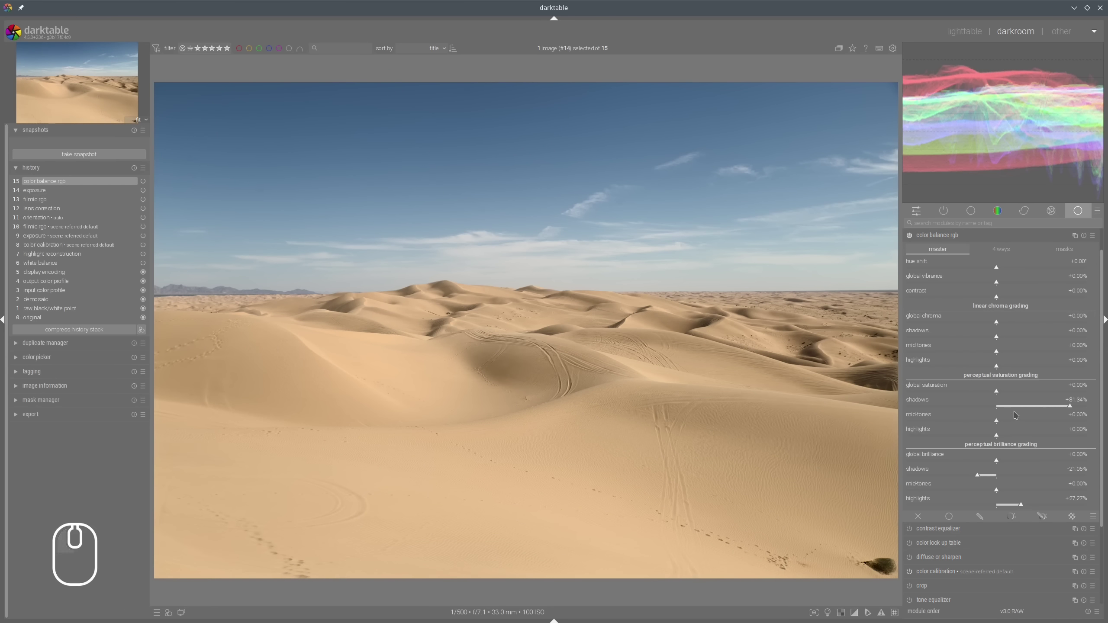
left_click(1040, 420)
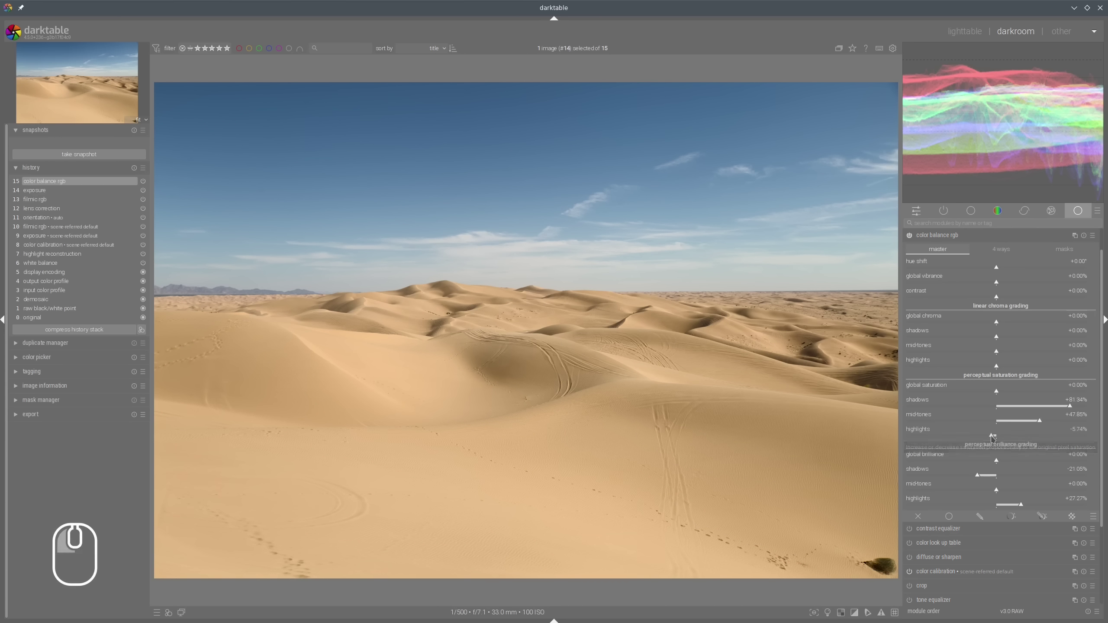
left_click(993, 436)
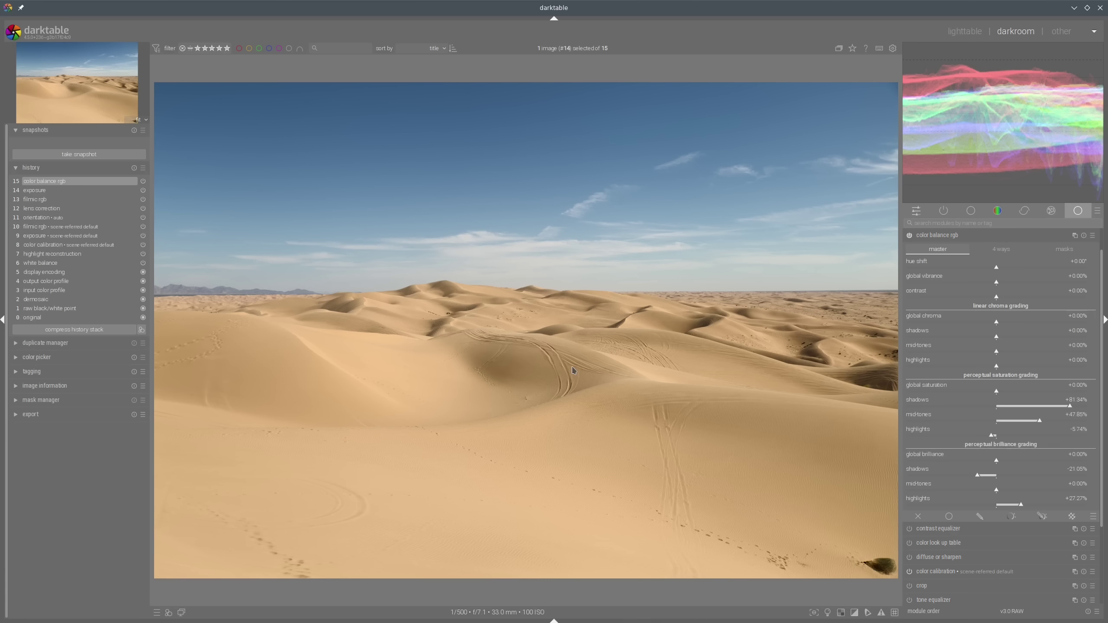
left_click(1081, 407)
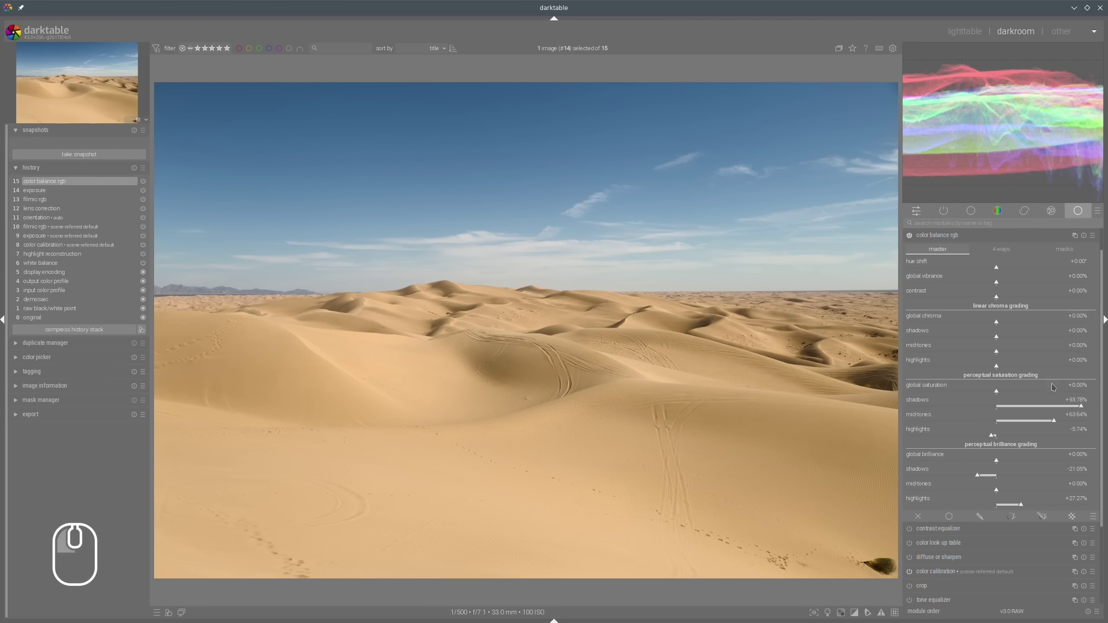
left_click(951, 236)
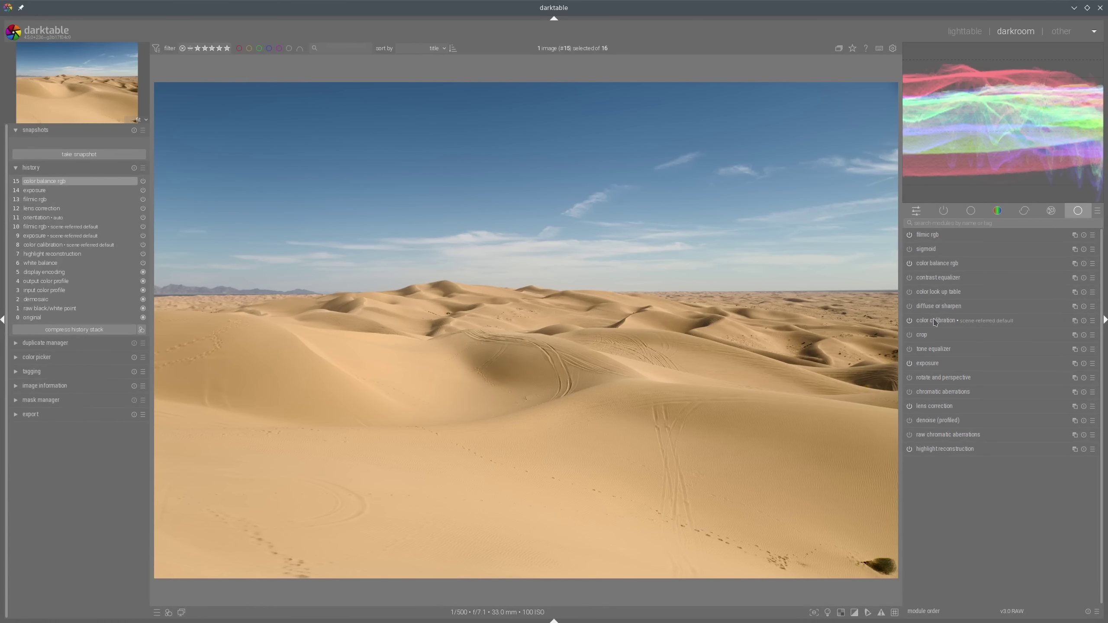
- Set the color calibration illuminant from the image with the picker, reduce its chroma to 23.0%, and collapse the module
left_click(1023, 320)
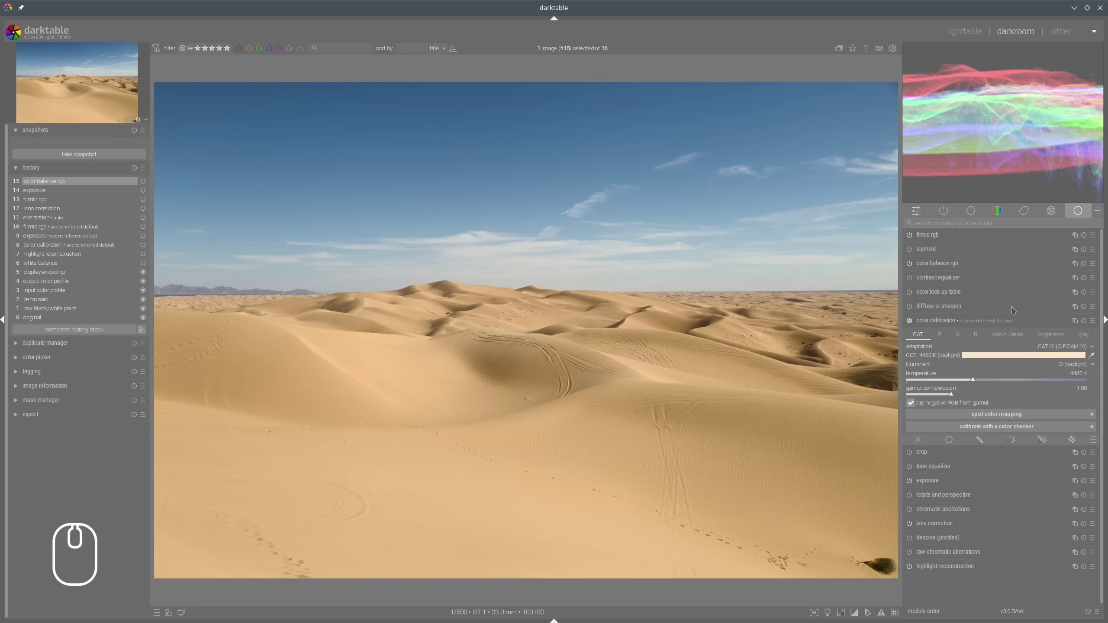
mouse_move(1014, 306)
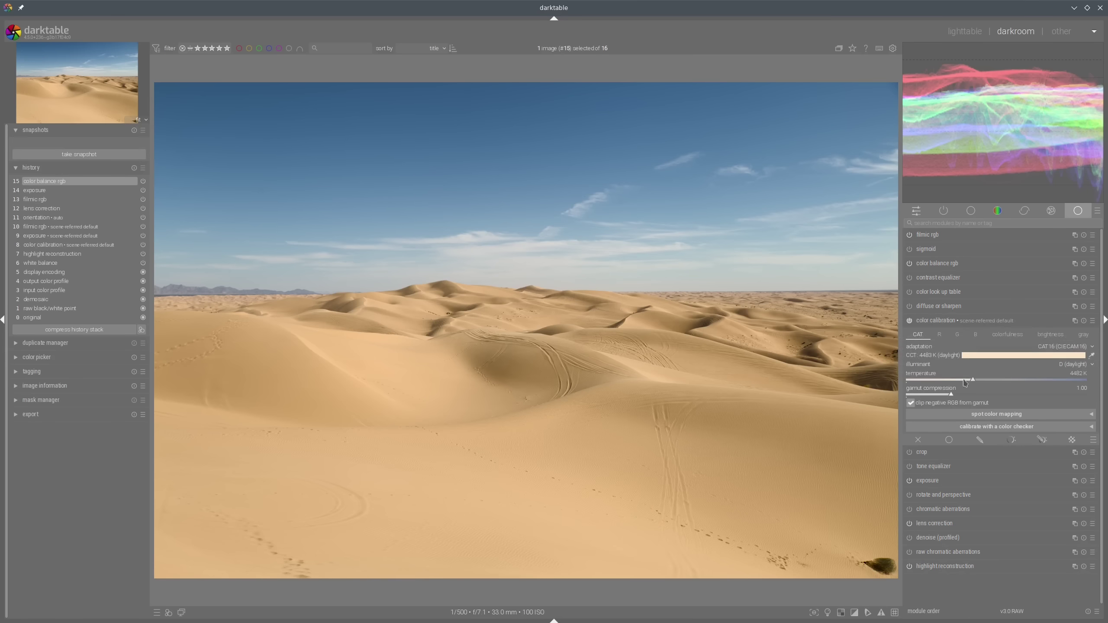
left_click(1091, 356)
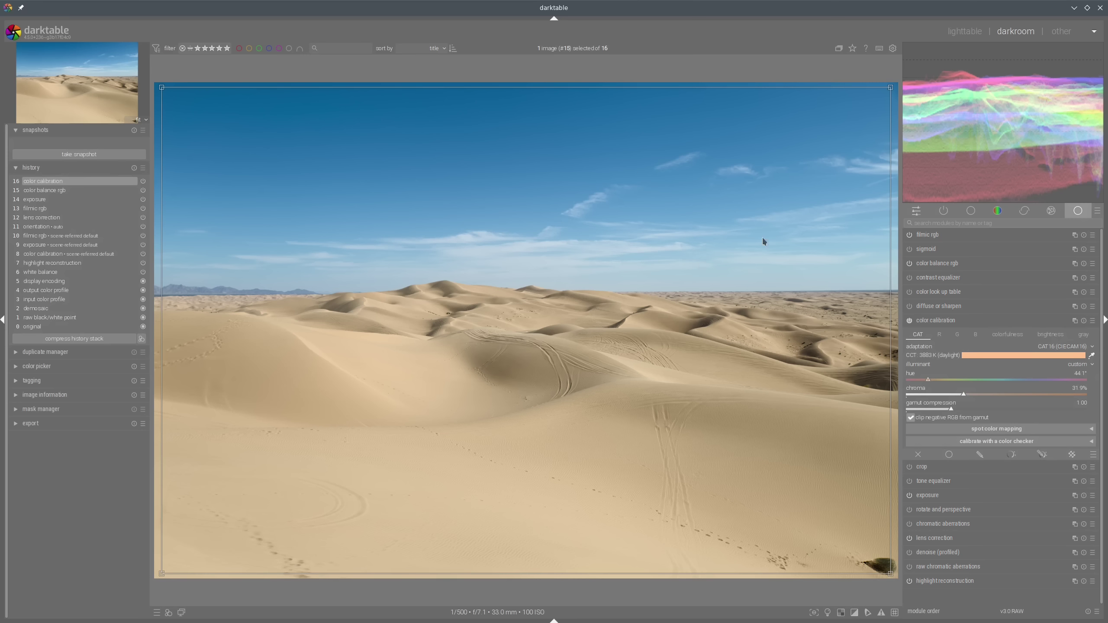
left_click(948, 396)
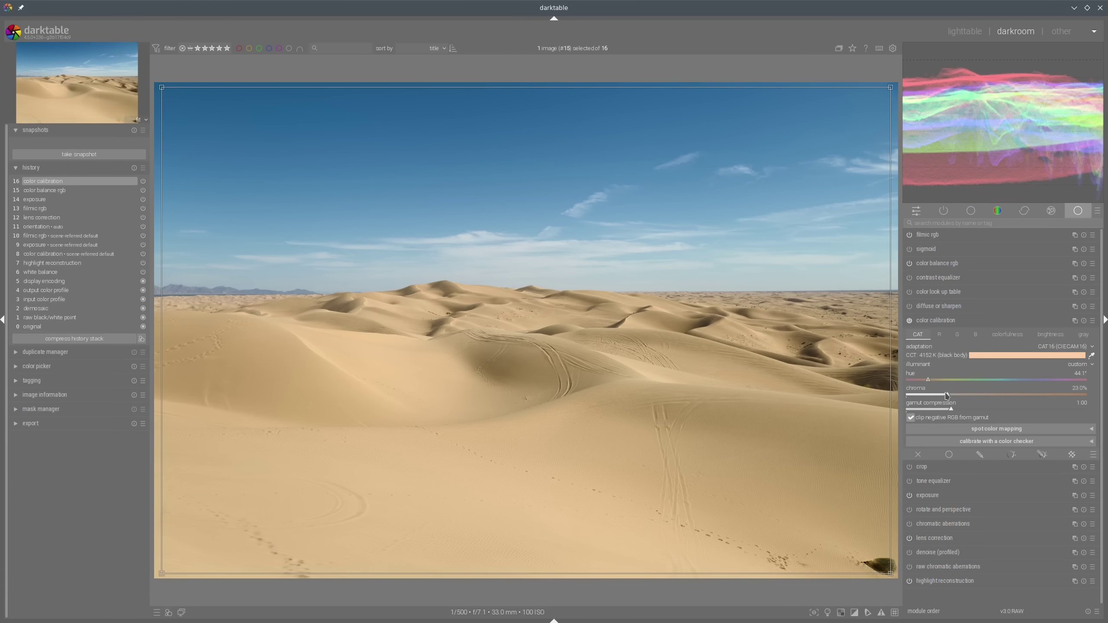
left_click(936, 323)
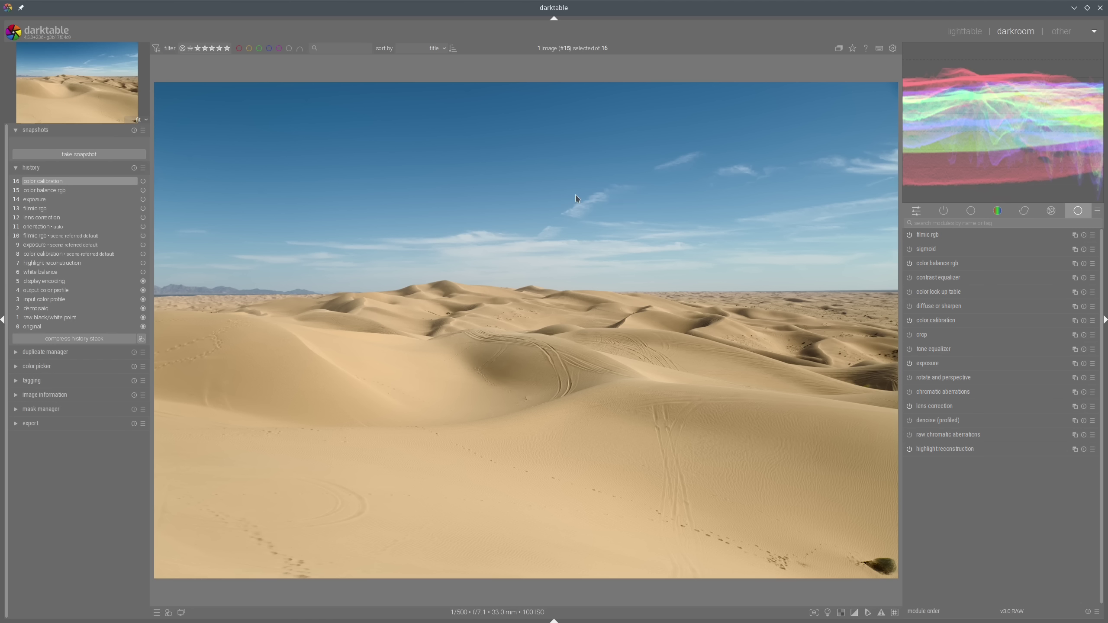
- Compare the image's tonal distribution in the histogram and RGB parade, then return to the waveform
mouse_move(996, 122)
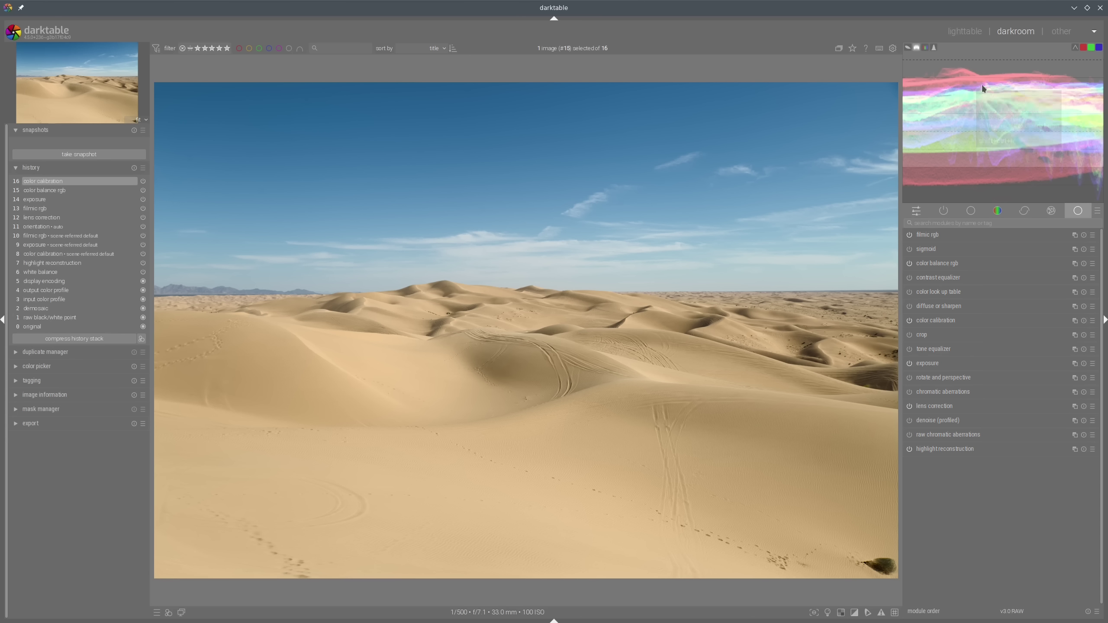
left_click(936, 48)
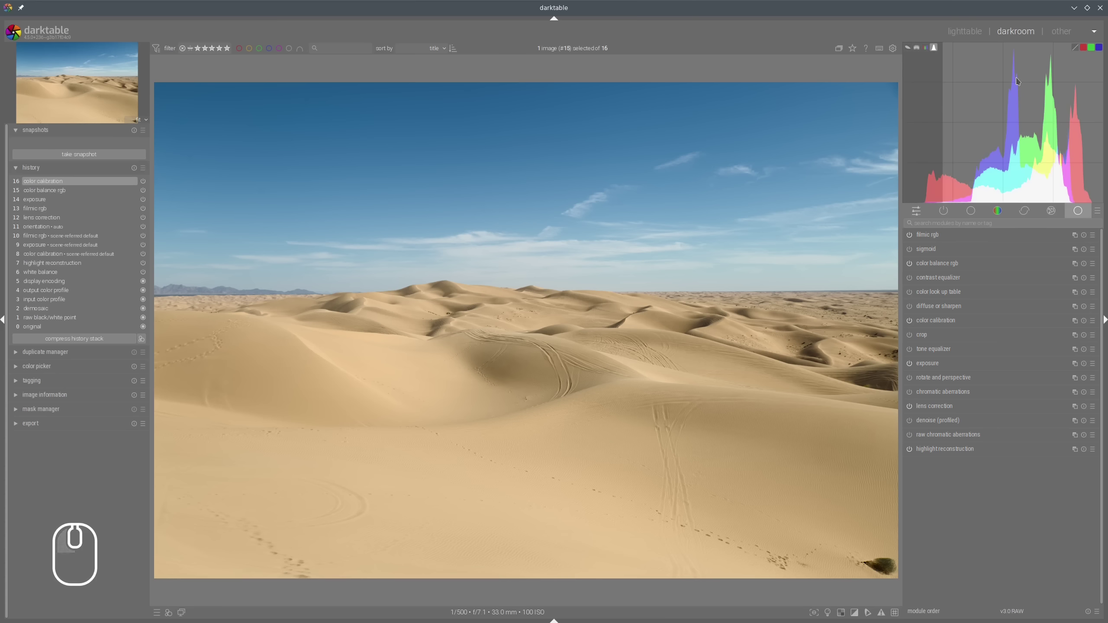
left_click(918, 47)
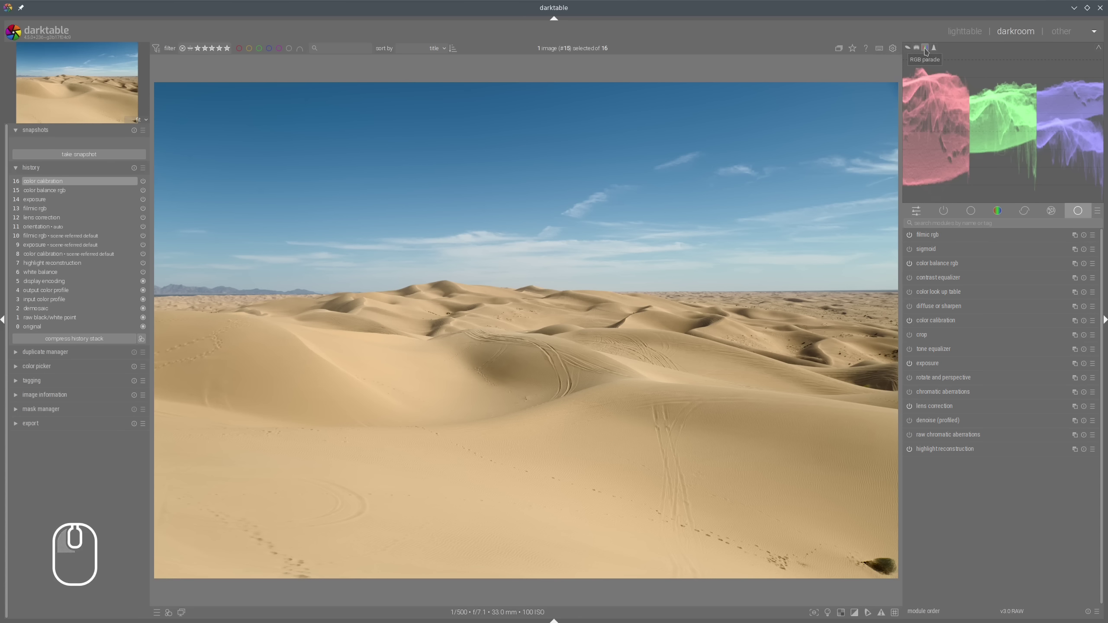
left_click(918, 49)
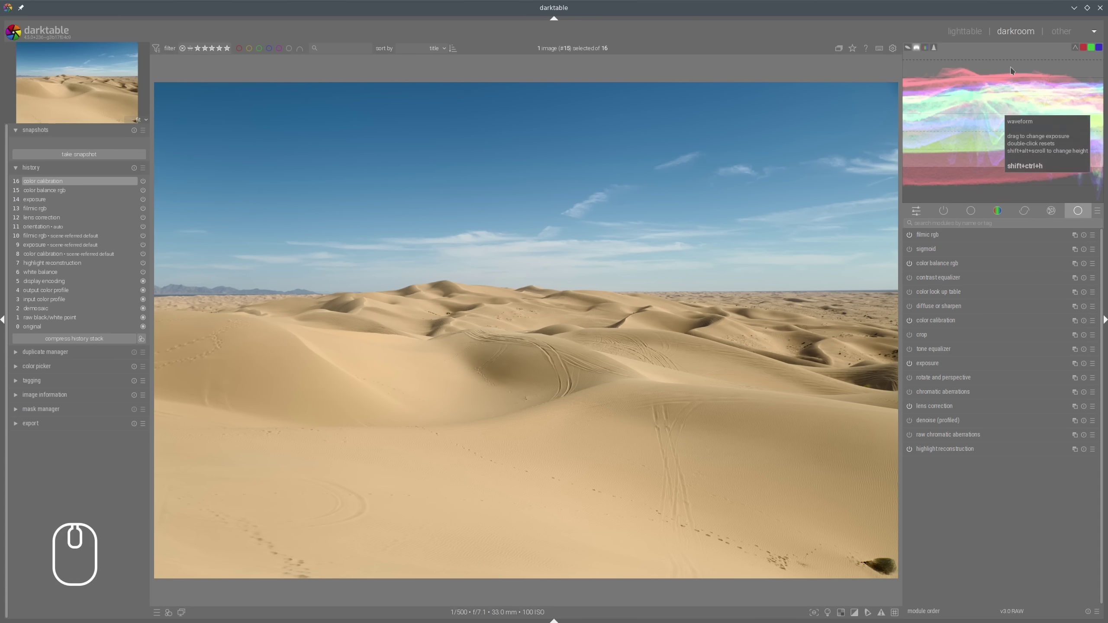
- Switch the scope to the vectorscope in RYB view with the complementary color harmony guide
mouse_move(908, 51)
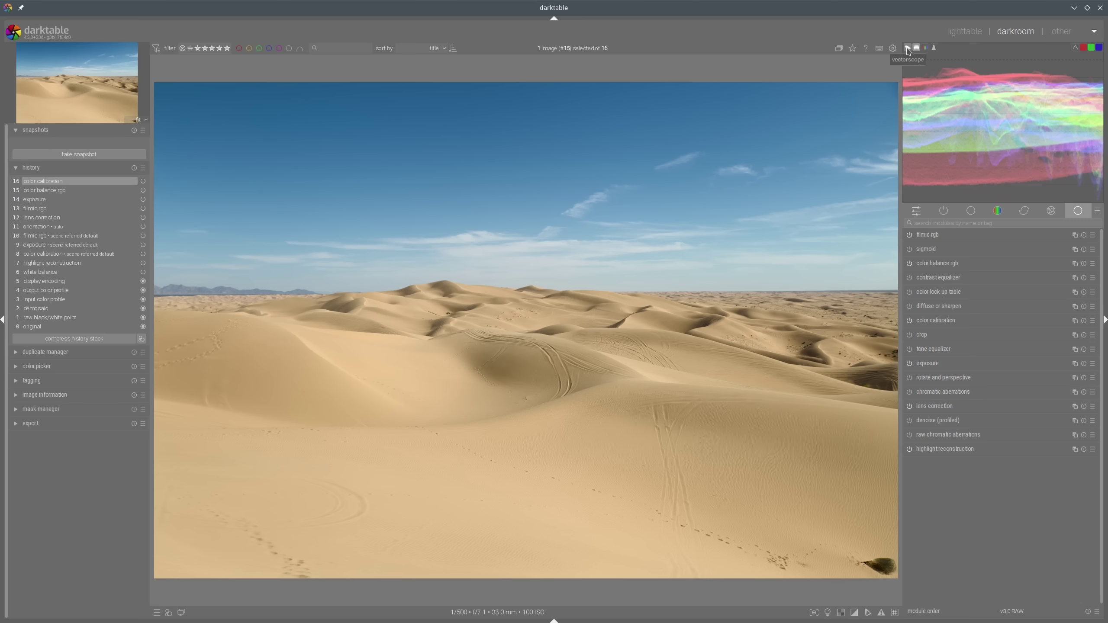
left_click(907, 49)
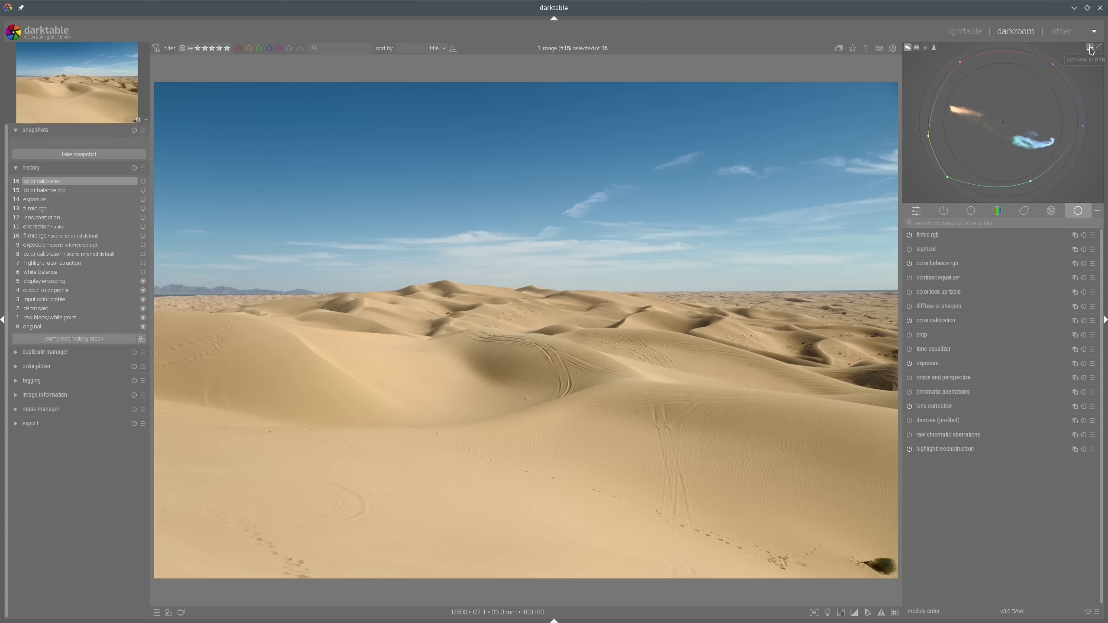
left_click(1089, 49)
left_click(1089, 49)
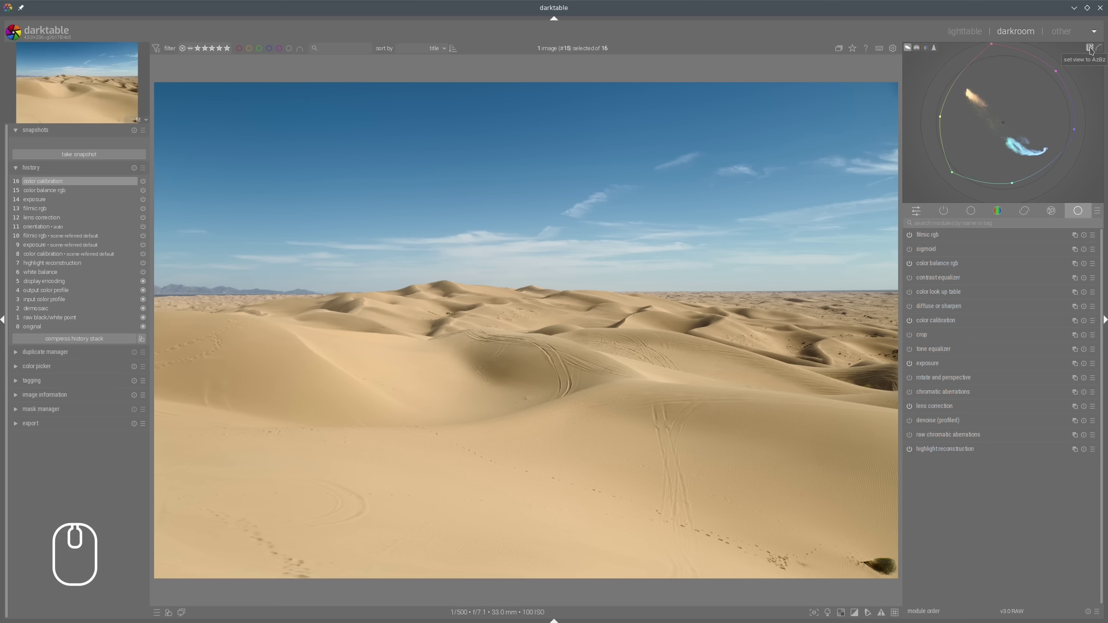
left_click(1089, 49)
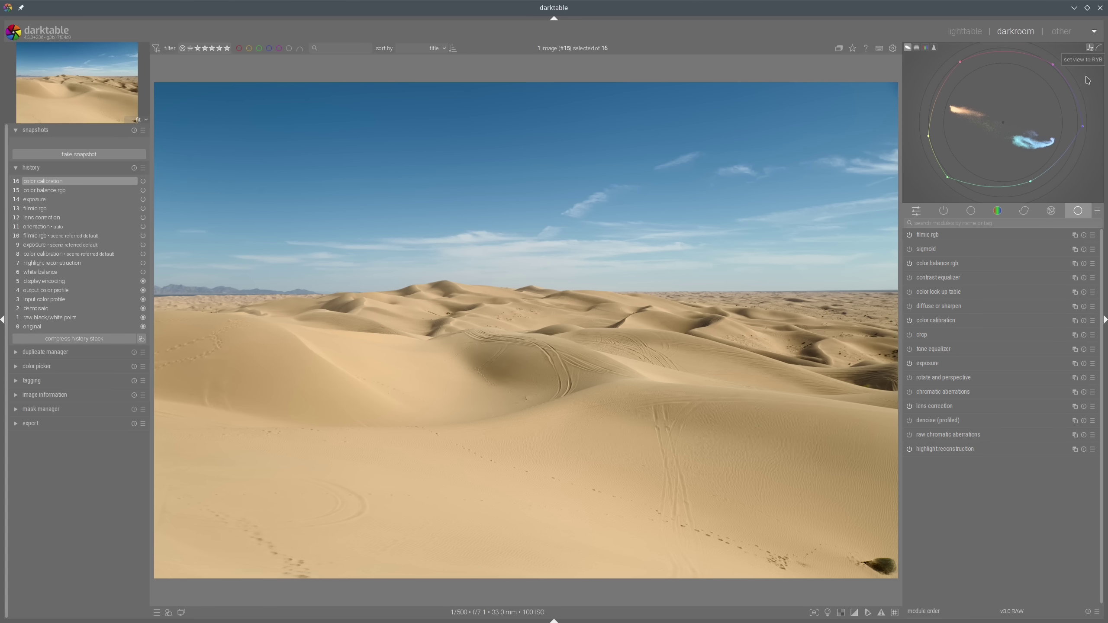
left_click(1089, 50)
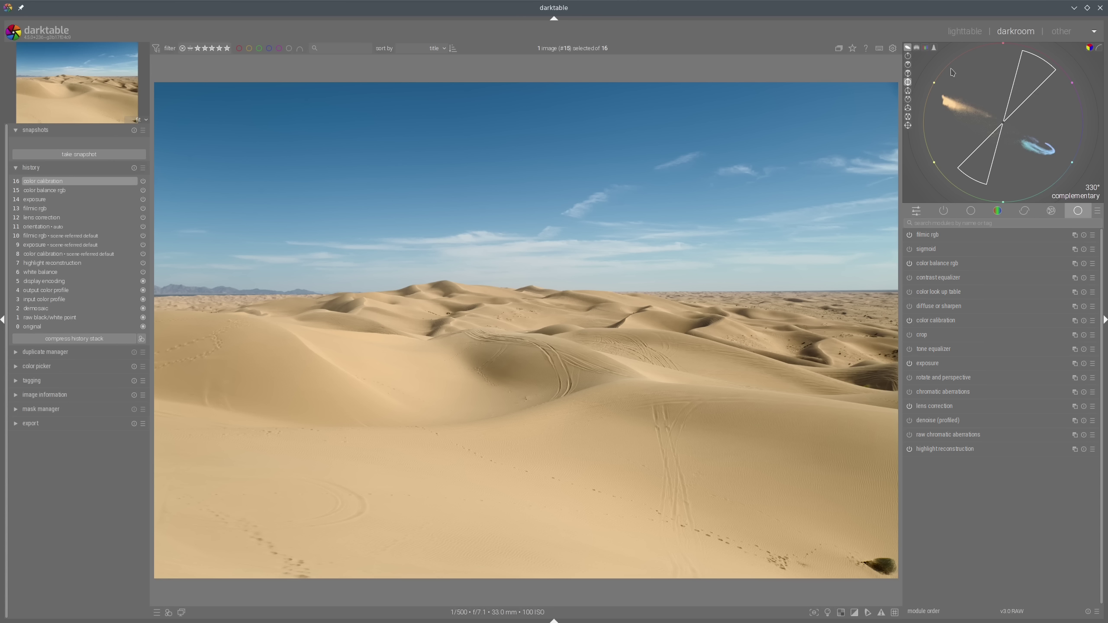
left_click(908, 56)
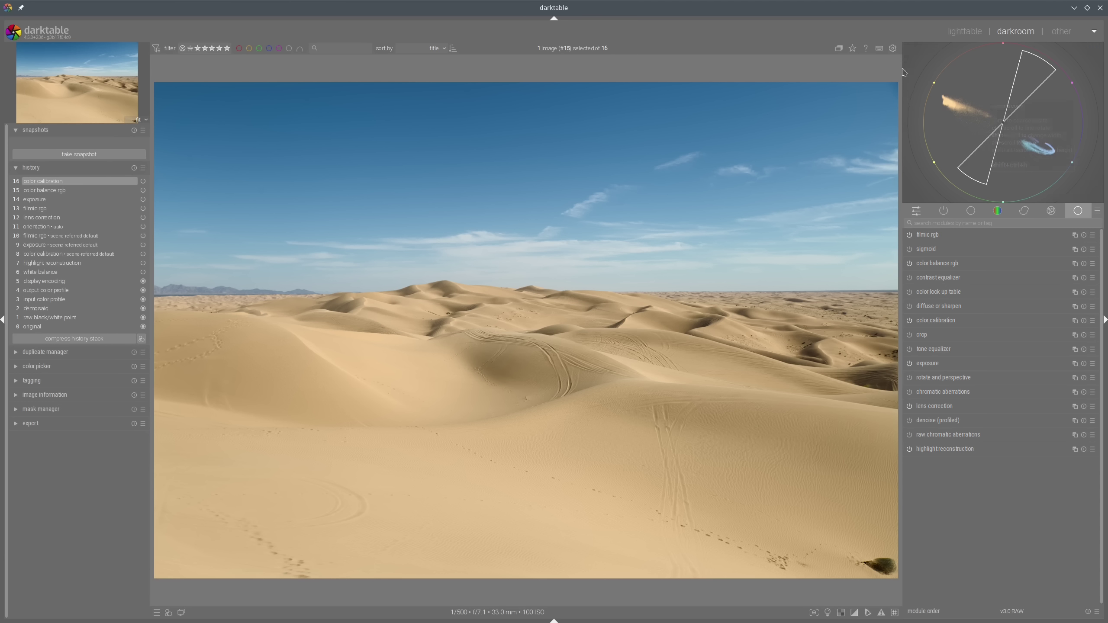
- Hide the harmony guide to examine the orange and blue color clusters on the vectorscope, and show the complementary guide again
left_click(1021, 102)
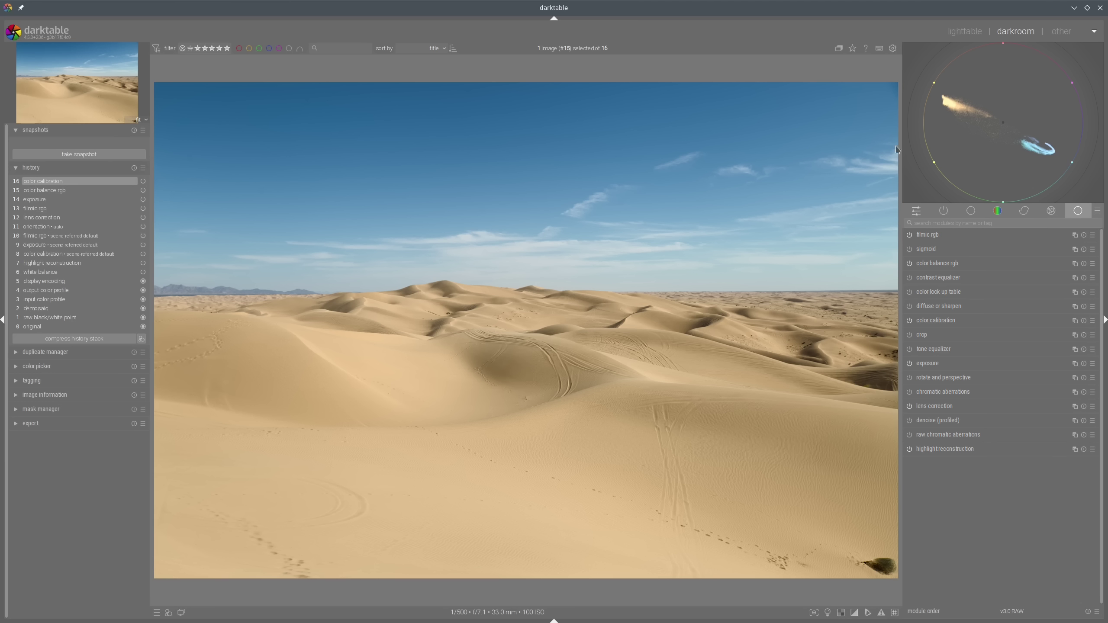
mouse_move(976, 141)
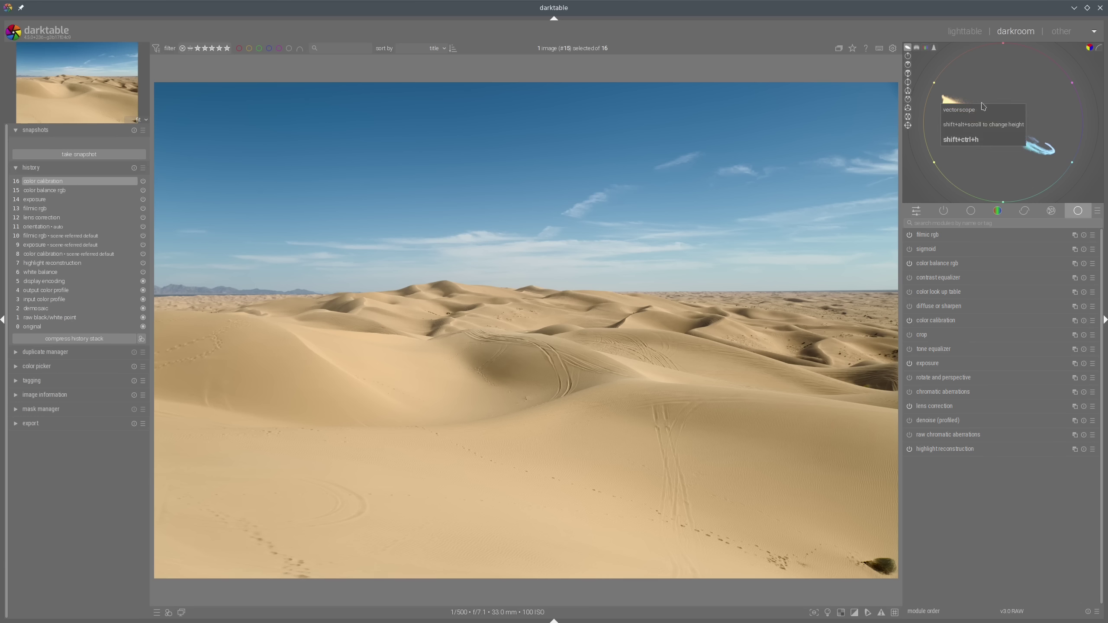
mouse_move(968, 93)
left_mouse_down()
mouse_move(1057, 123)
mouse_move(1043, 109)
mouse_move(1017, 127)
mouse_move(955, 86)
mouse_move(966, 94)
left_mouse_up()
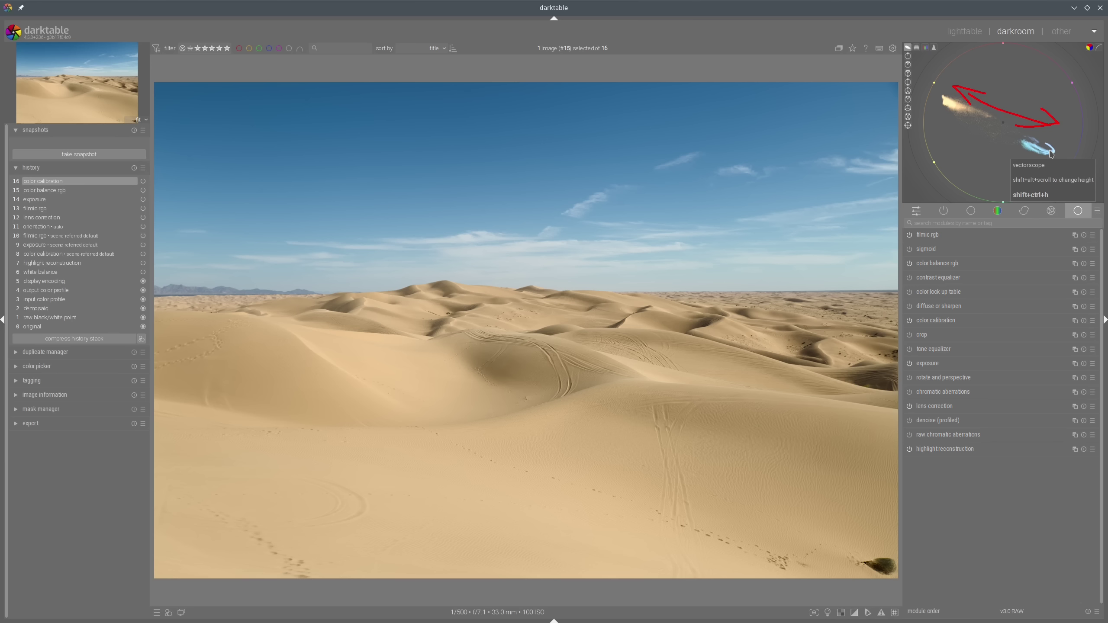
left_click(1047, 148)
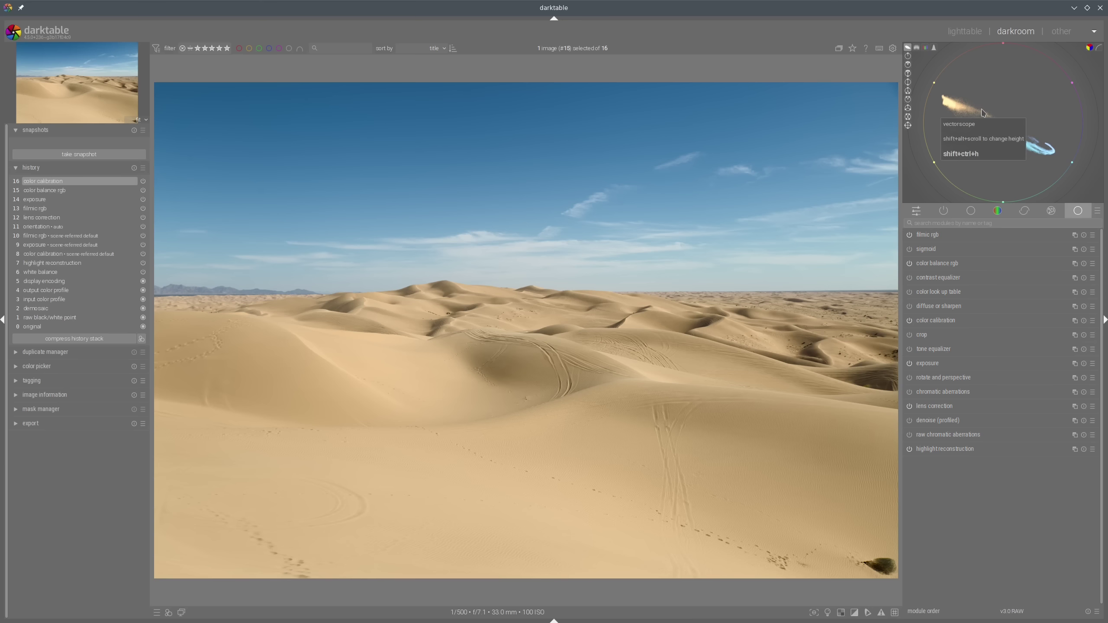
left_click(908, 83)
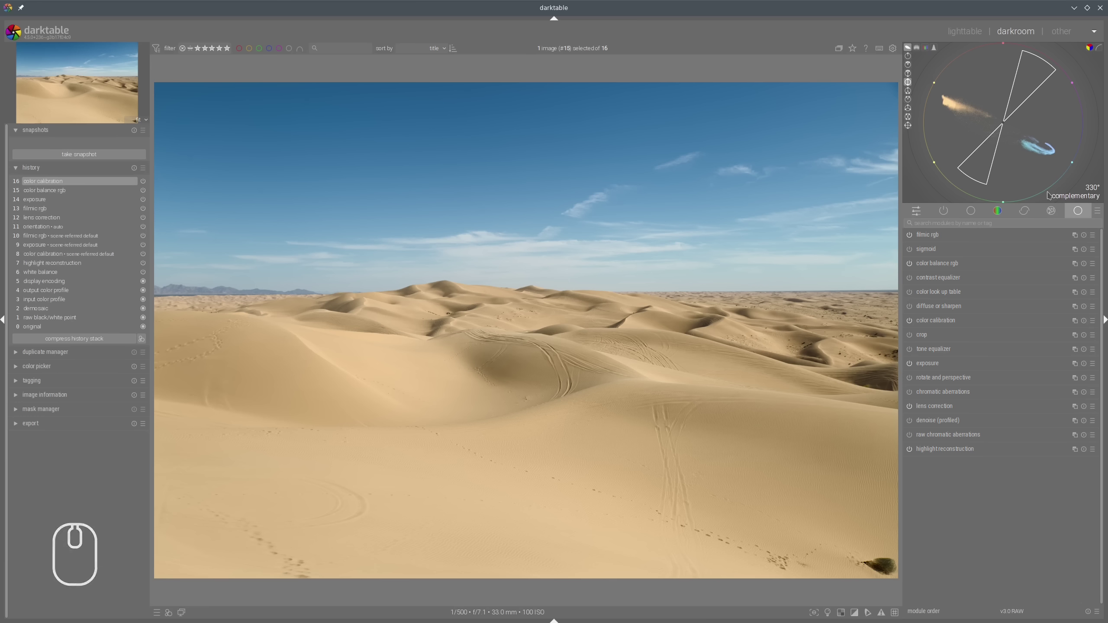
key("shift")
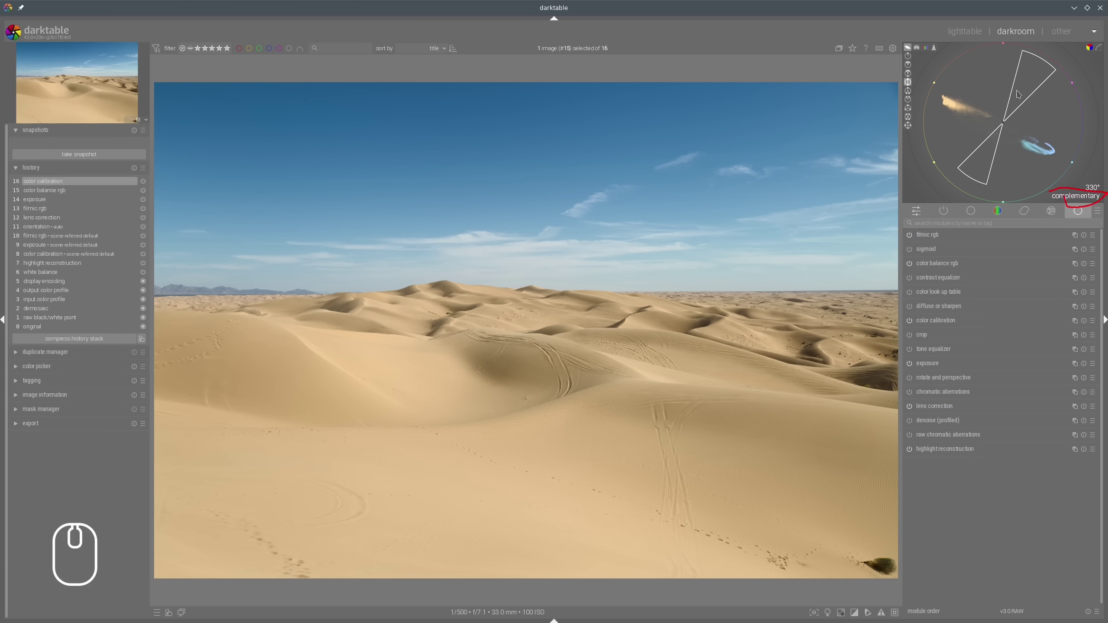
key("shift")
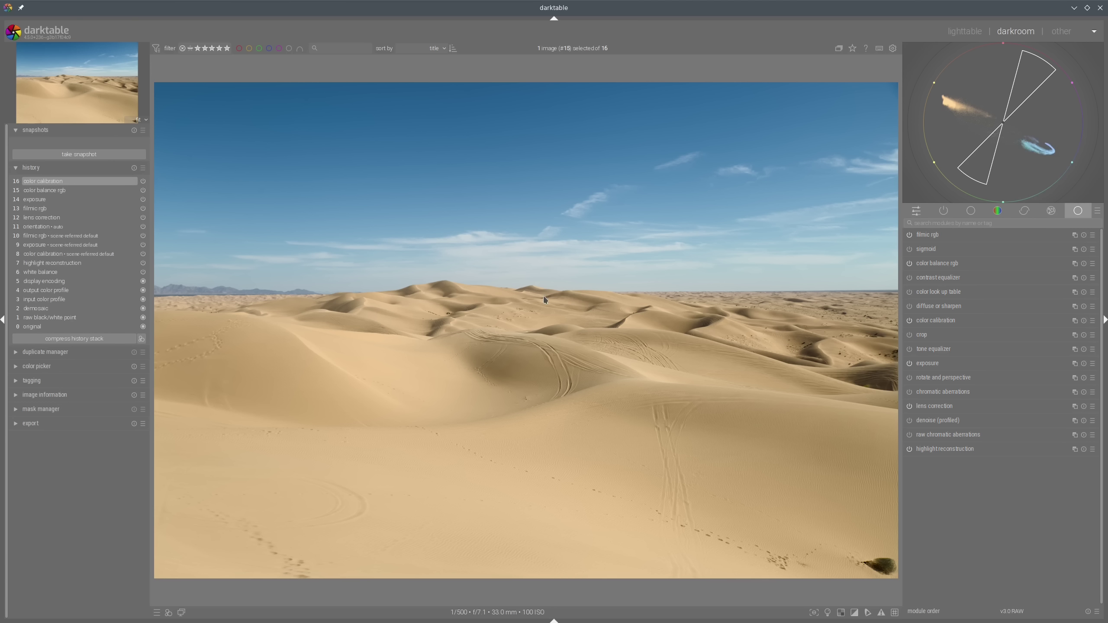
- Rotate the complementary harmony guide coarsely to 60° and fine-tune it to 63° so its sectors cover the sand and sky colors
scroll(999, 96, "down", 3)
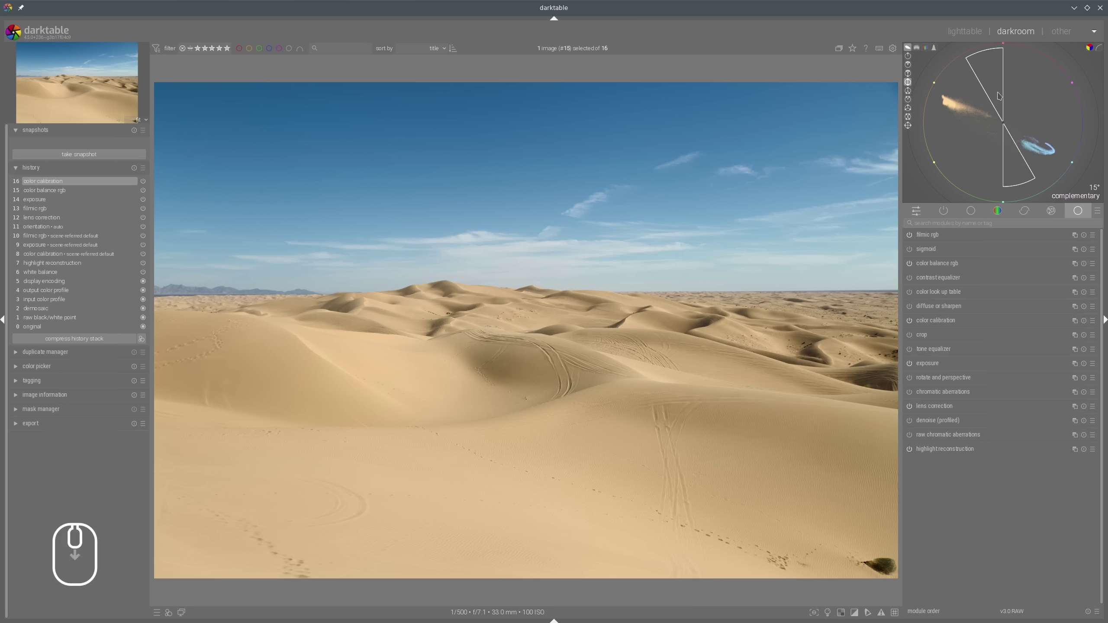
scroll(999, 95, "down", 3)
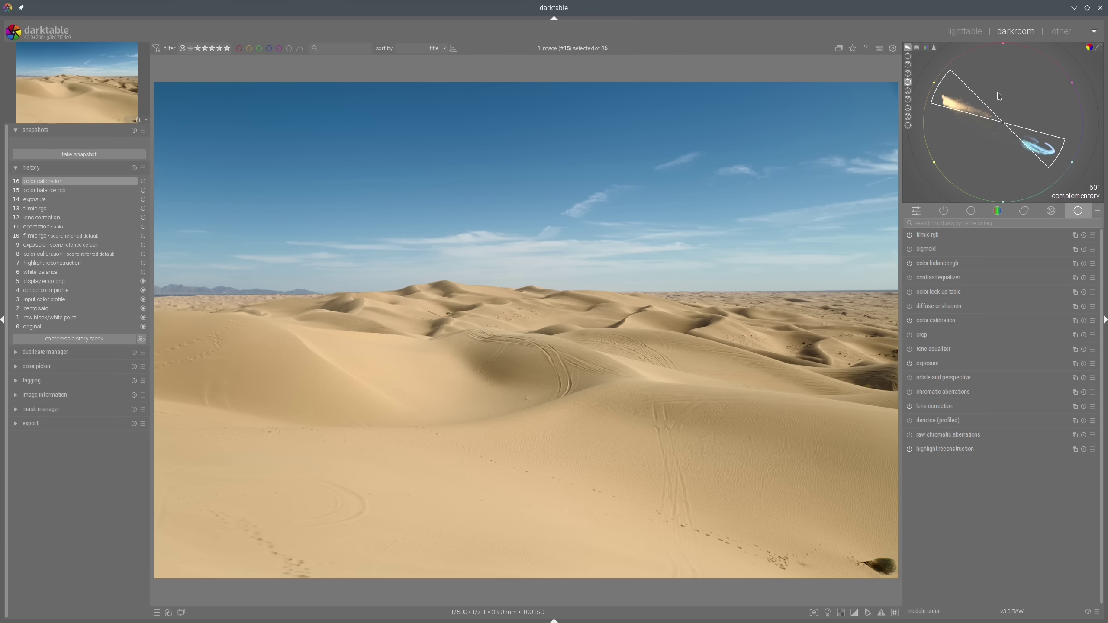
scroll(999, 95, "down", 1)
scroll(1000, 95, "up", 1)
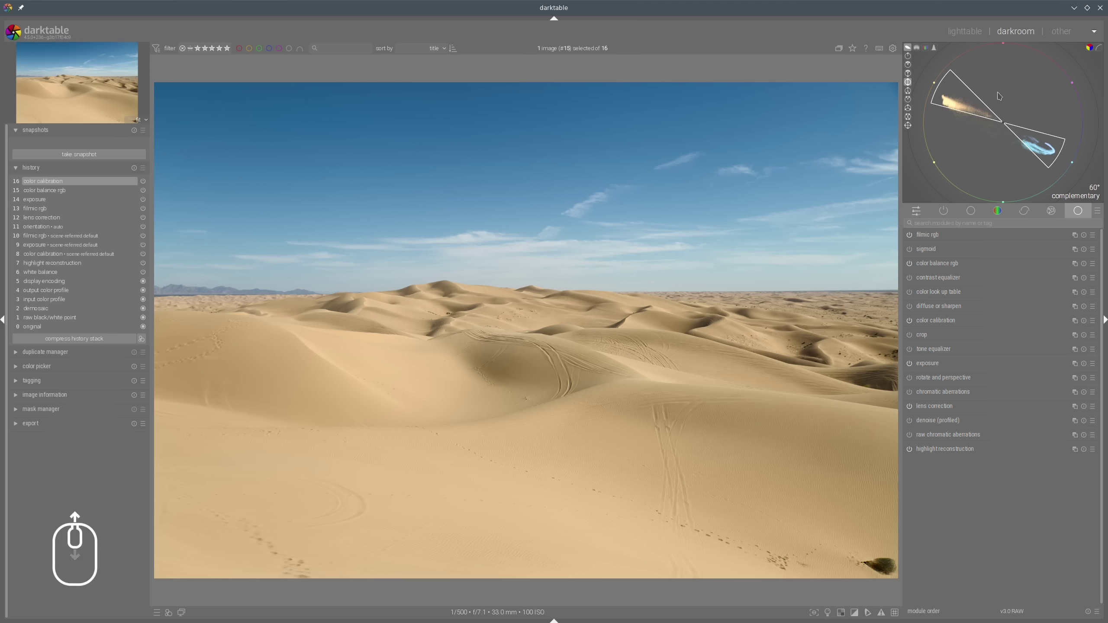
scroll(1000, 95, "down", 1)
scroll(1000, 96, "up", 1)
key("ctrl")
scroll(999, 95, "down", 2)
scroll(999, 96, "down", 1)
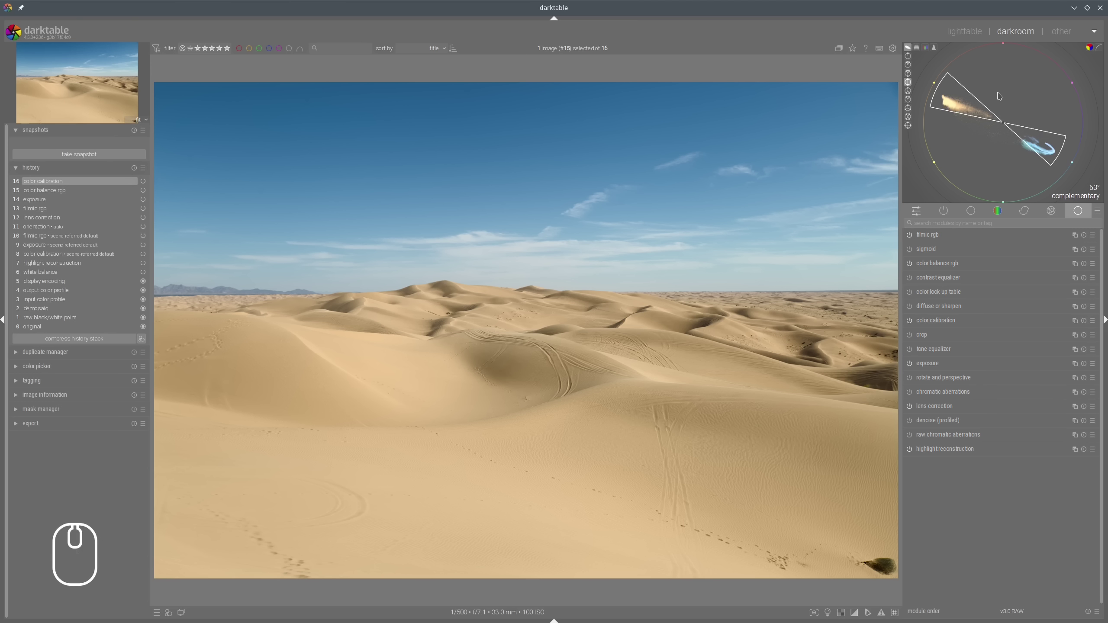
- Widen the sectors of the complementary harmony guide and fine-rotate it to 64°
key("shift")
scroll(999, 95, "down", 1)
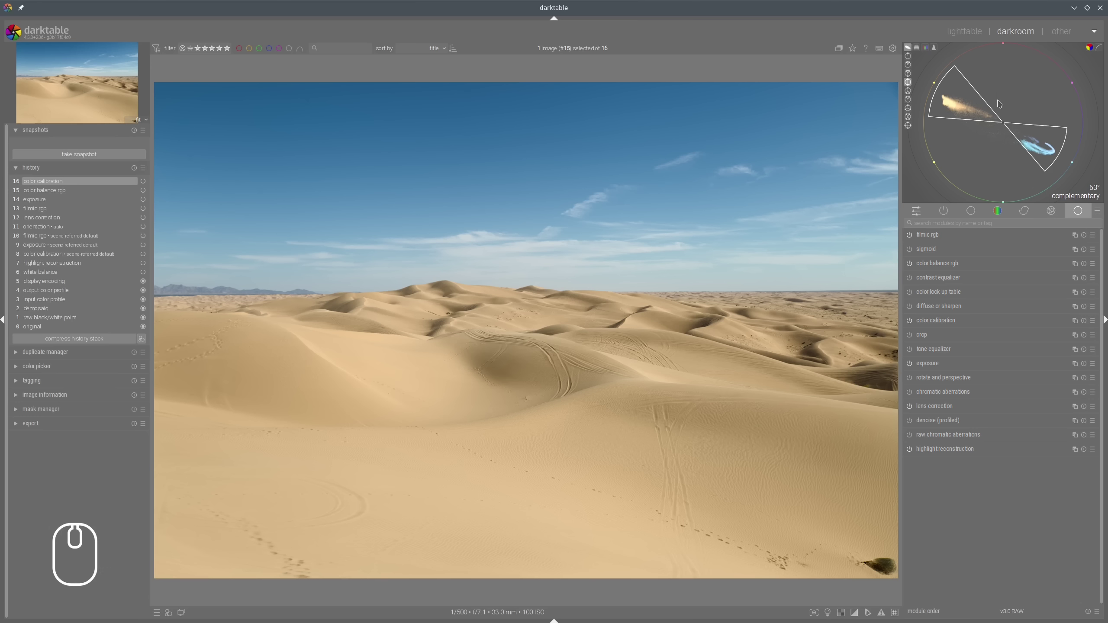
scroll(1003, 106, "up", 2)
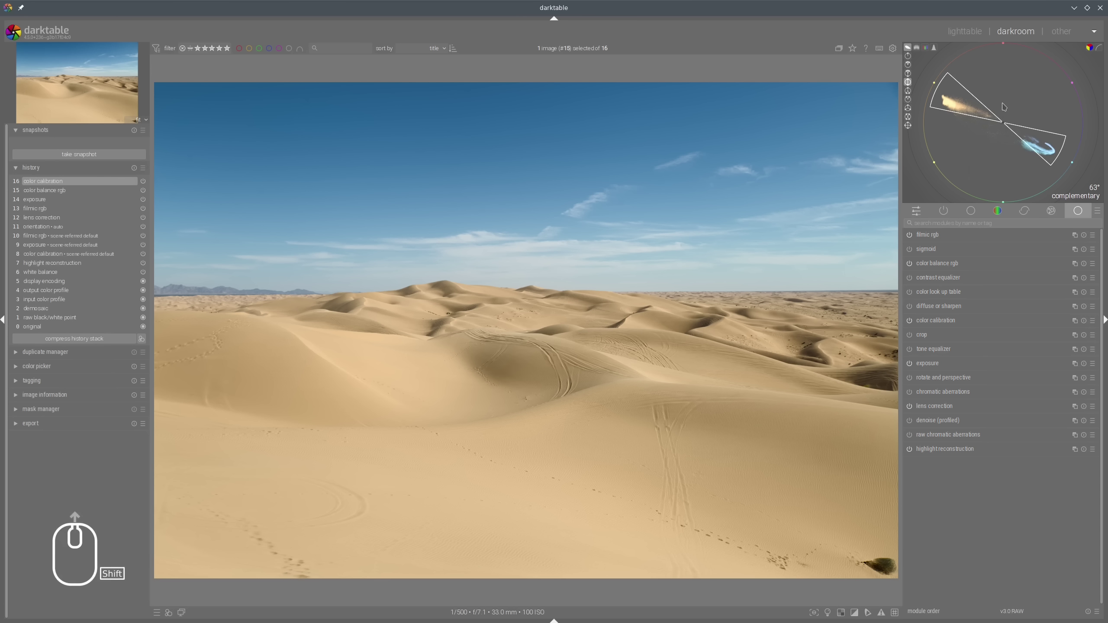
scroll(1003, 106, "up", 1, "ctrl")
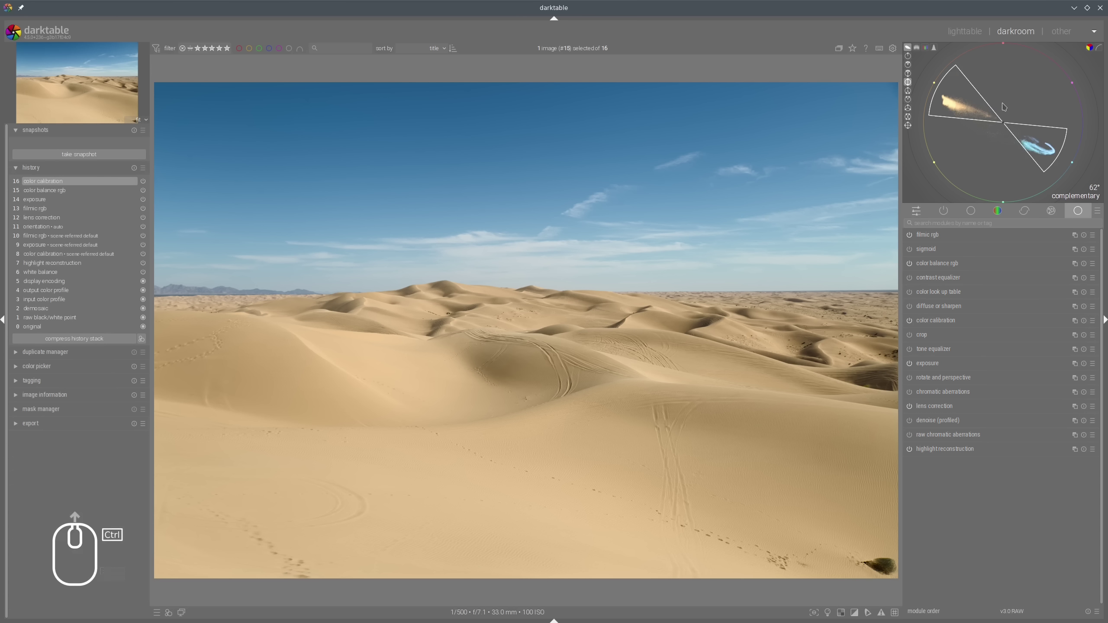
scroll(1004, 106, "down", 2, "ctrl")
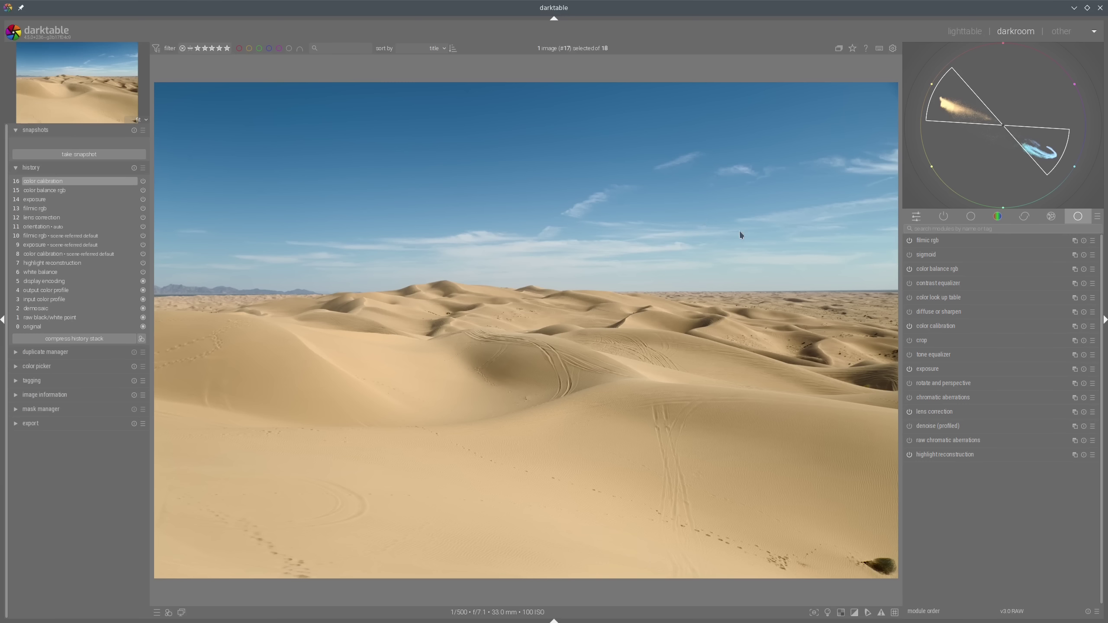
- Pick a point in the dark blue upper sky with the color picker, add it as a live sample, and display samples on image/vectorscope
mouse_move(1049, 164)
left_click(15, 367)
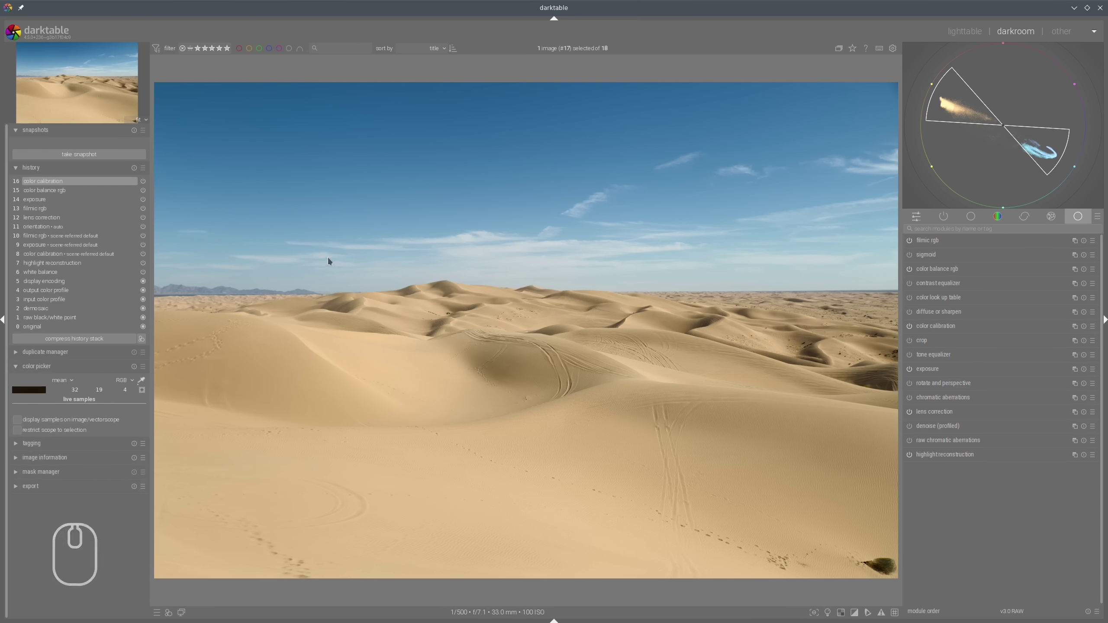
left_click(141, 381)
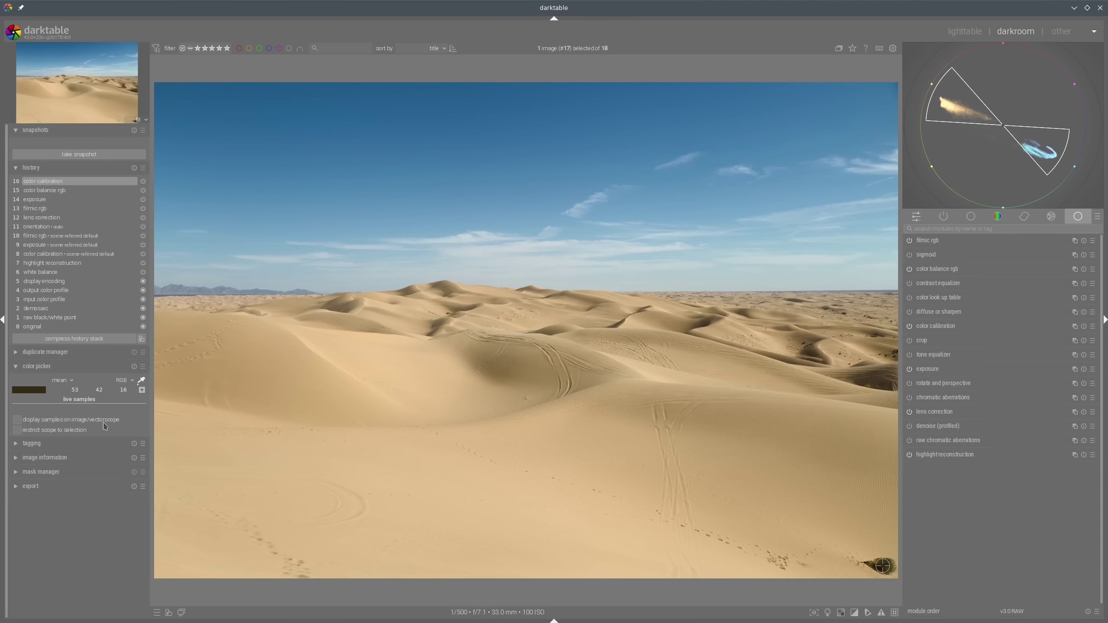
left_click(17, 420)
left_click_drag(508, 139, 454, 116)
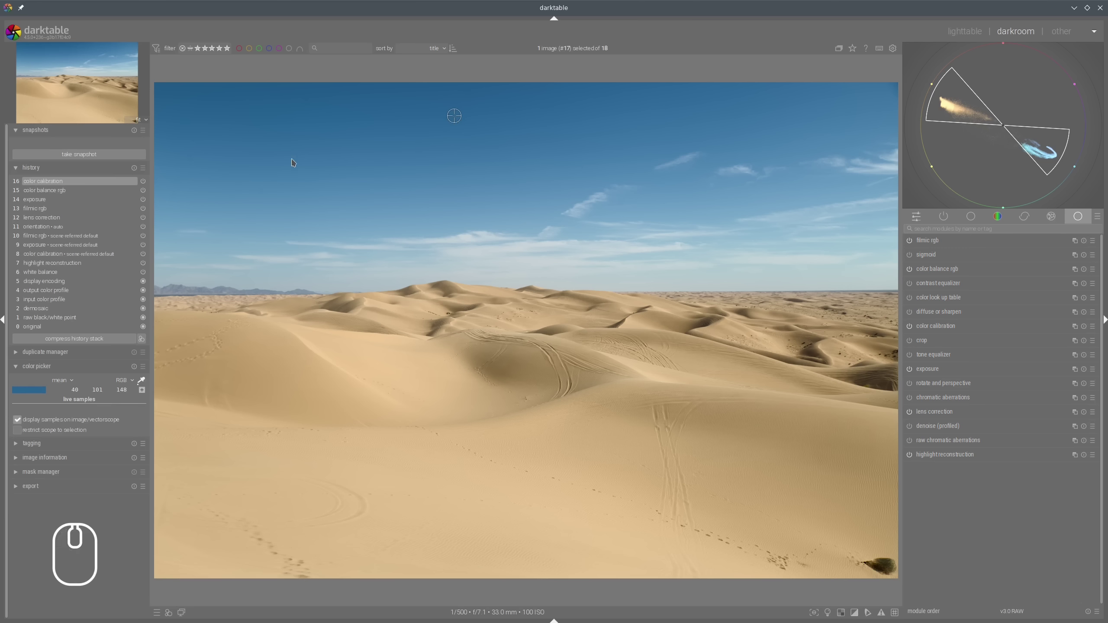
left_click(142, 390)
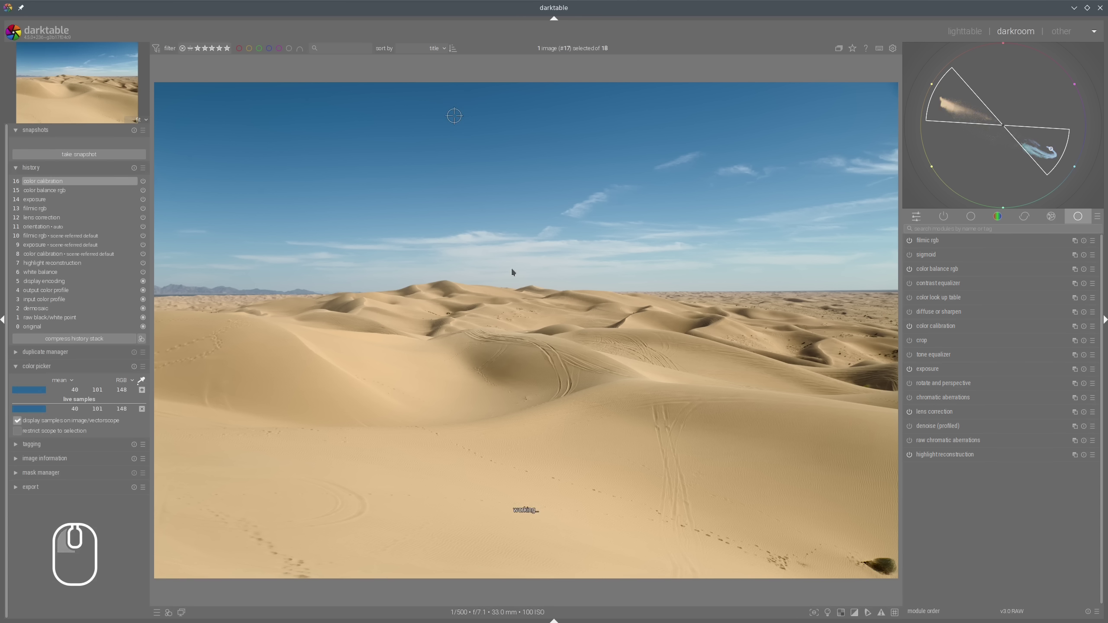
- Restrict the scope to the selection and add a point in the pale sky just above the horizon as a live sample
left_click(17, 431)
left_click_drag(634, 349, 543, 368)
left_click_drag(587, 322, 644, 256)
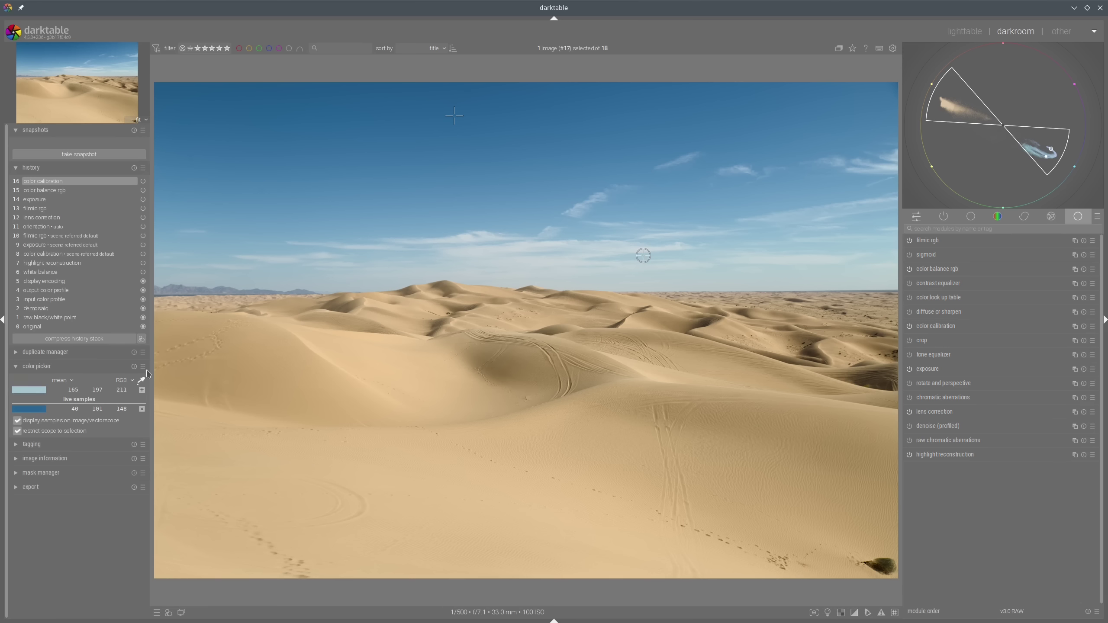
left_click(142, 390)
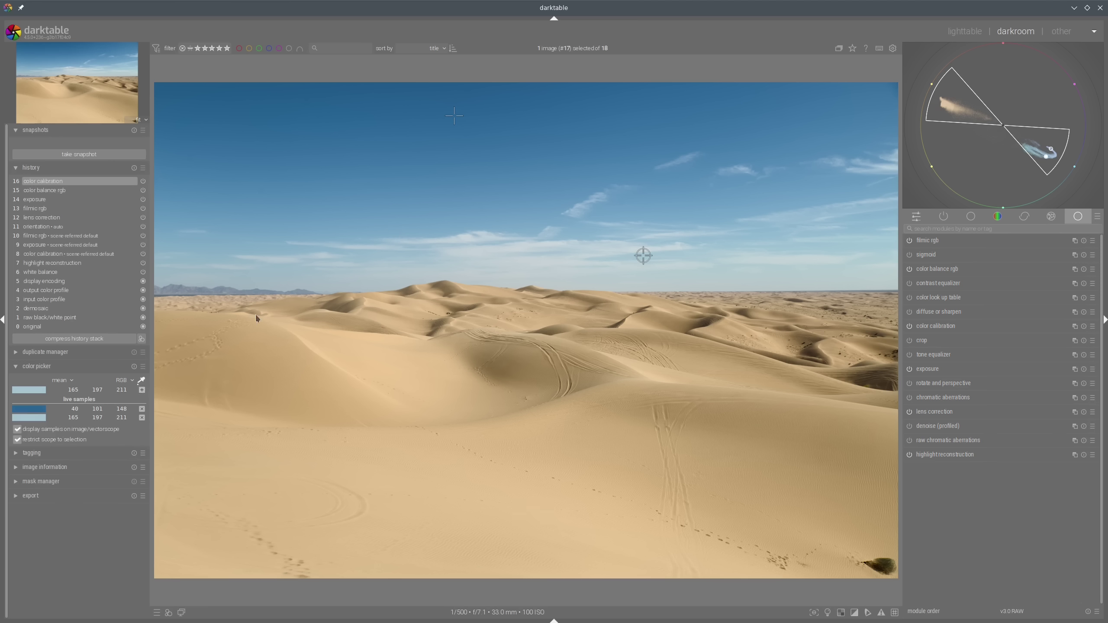
- Sample a rectangular area of the sunlit dune, lift the scope's restriction to the selection, and add the area as a live sample
left_click(142, 381)
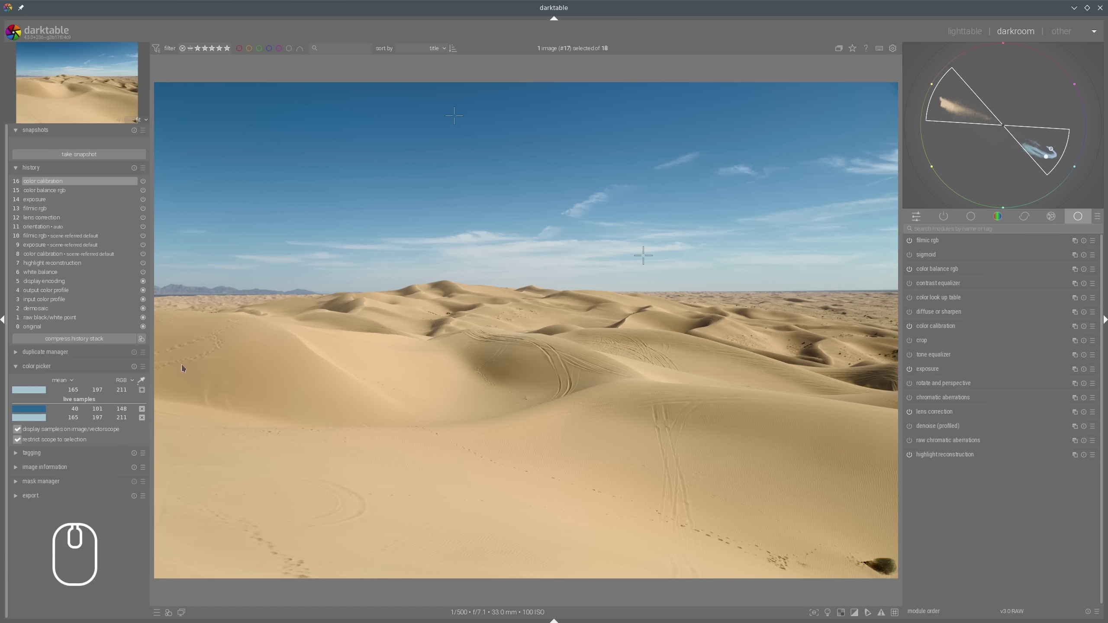
left_click(141, 381, "ctrl")
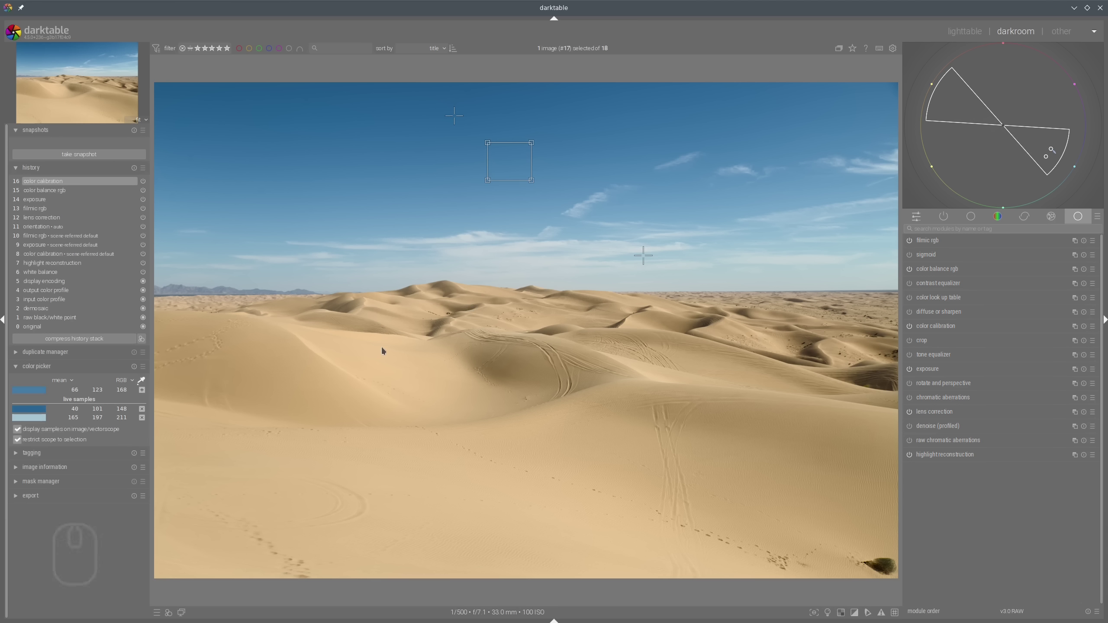
left_click_drag(372, 344, 400, 374)
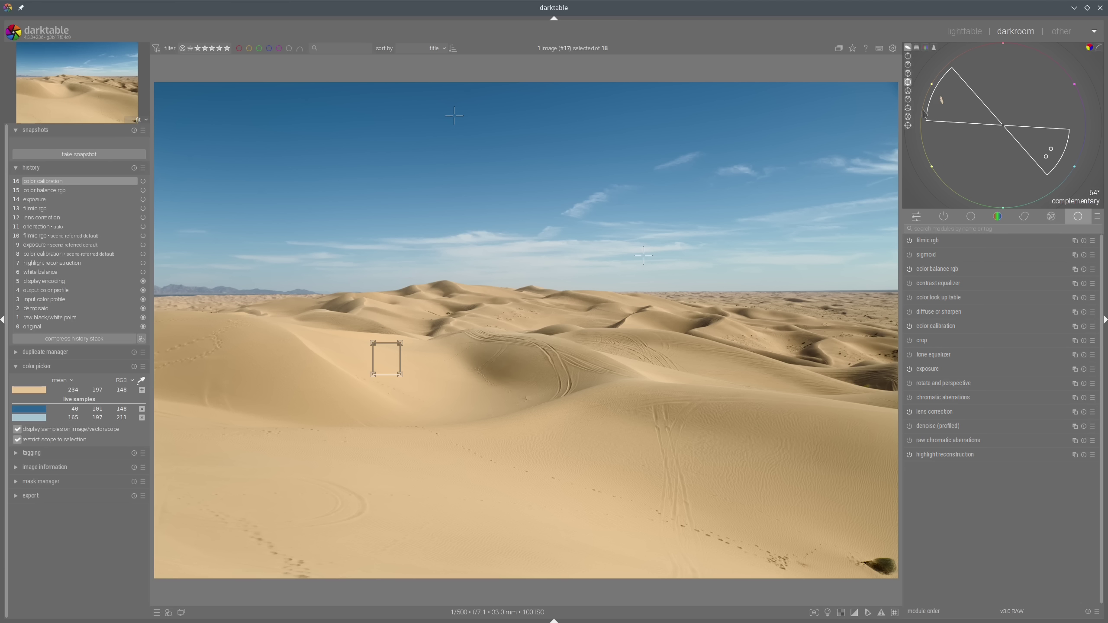
mouse_move(926, 87)
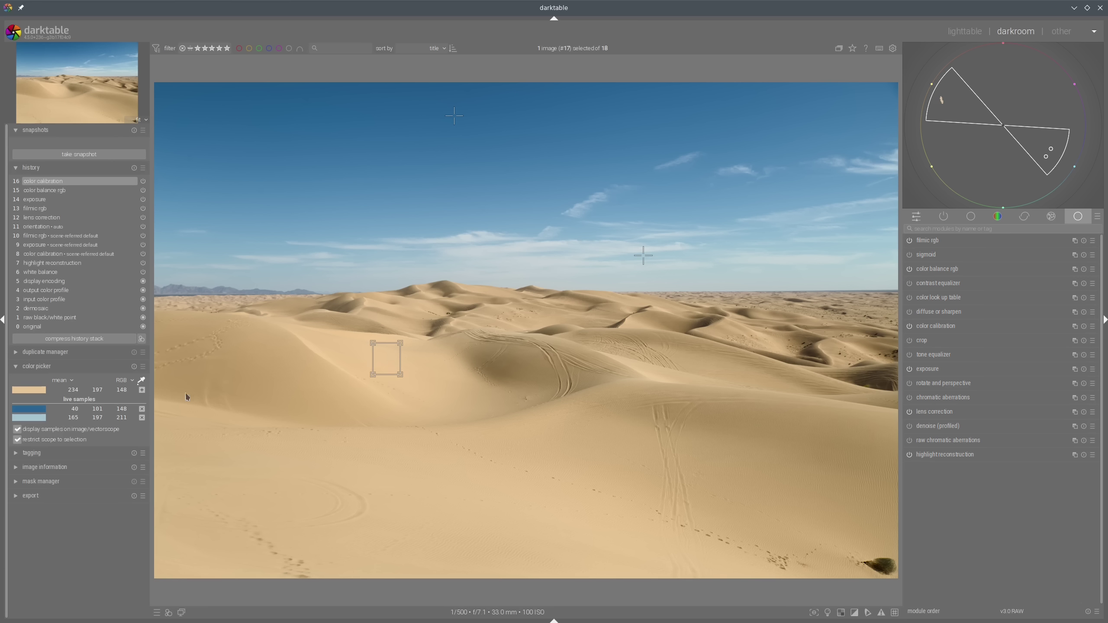
left_click(17, 440)
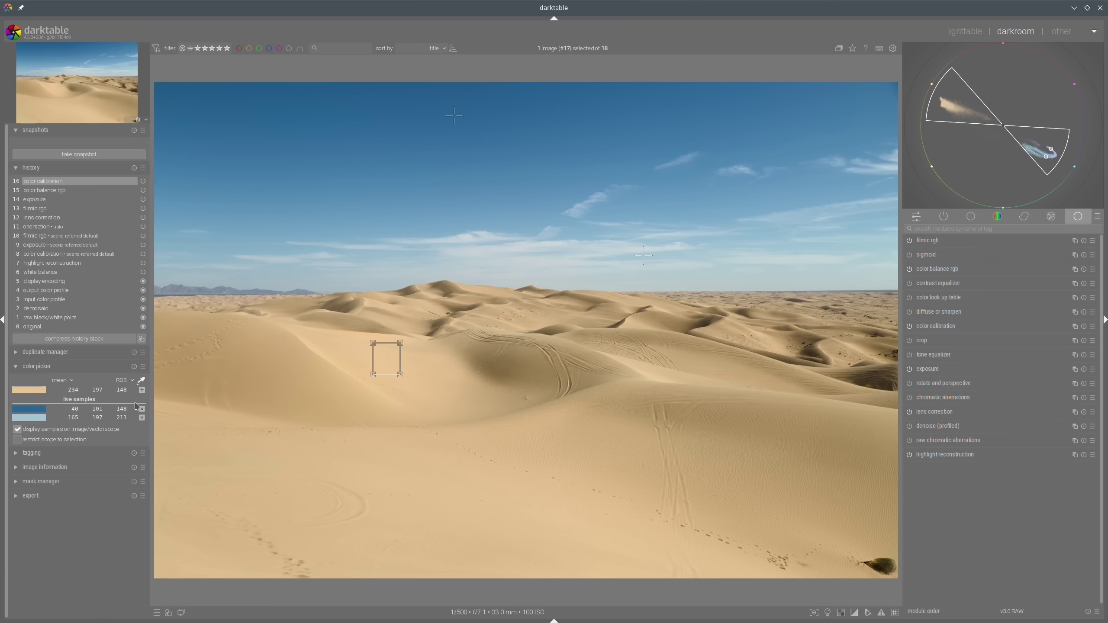
left_click(142, 390)
mouse_move(943, 100)
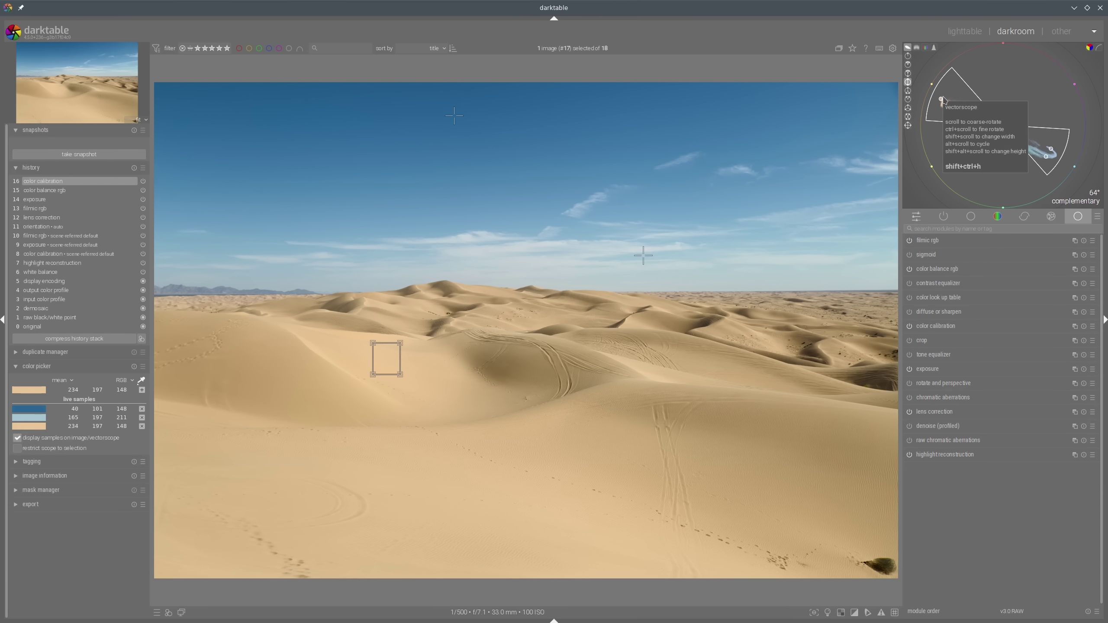
key("shift")
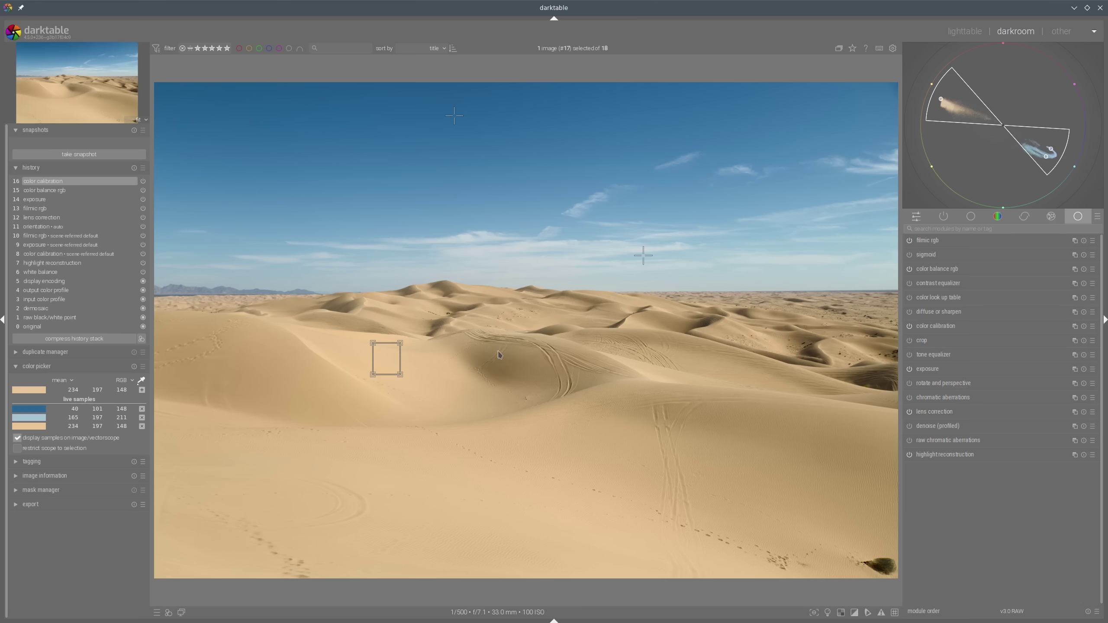
- Sample a rectangular area of the shaded sand hollow beside the tire tracks and add it as a live sample
left_click_drag(496, 350, 521, 376)
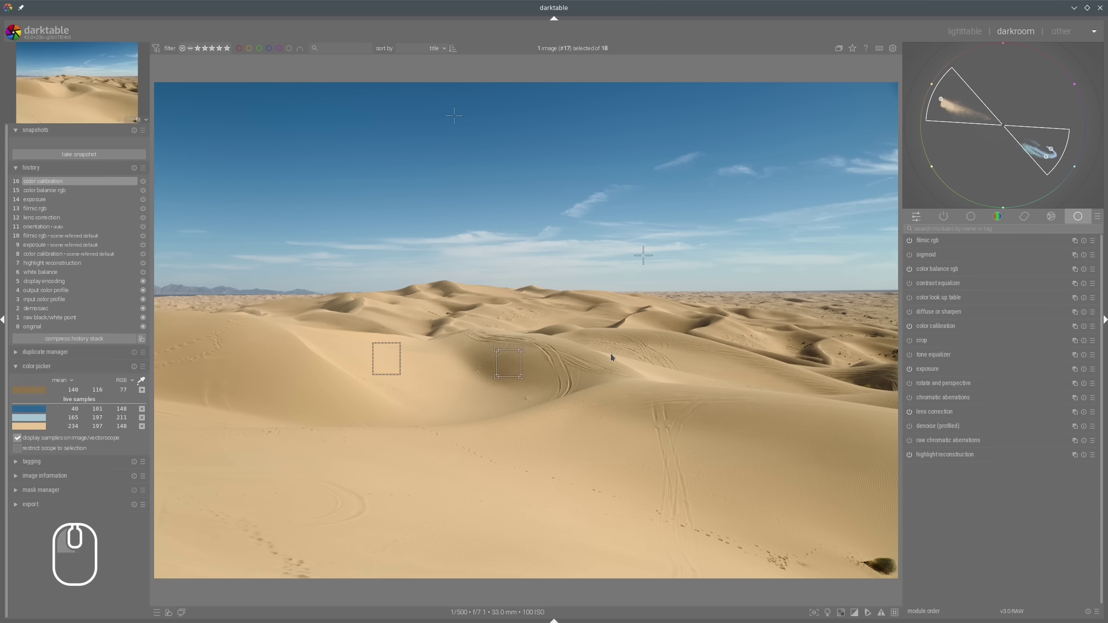
left_click(142, 390)
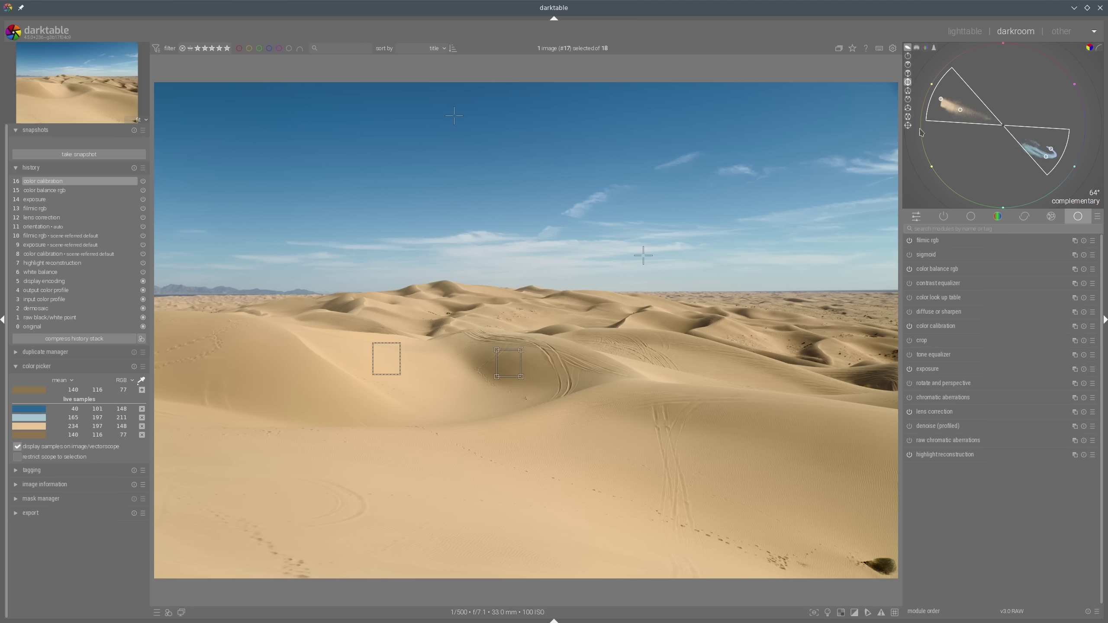
mouse_move(969, 104)
left_mouse_down("shift")
mouse_move(943, 91)
mouse_move(943, 110)
mouse_move(989, 123)
mouse_move(1044, 162)
mouse_move(1062, 153)
mouse_move(947, 100)
left_mouse_up("shift")
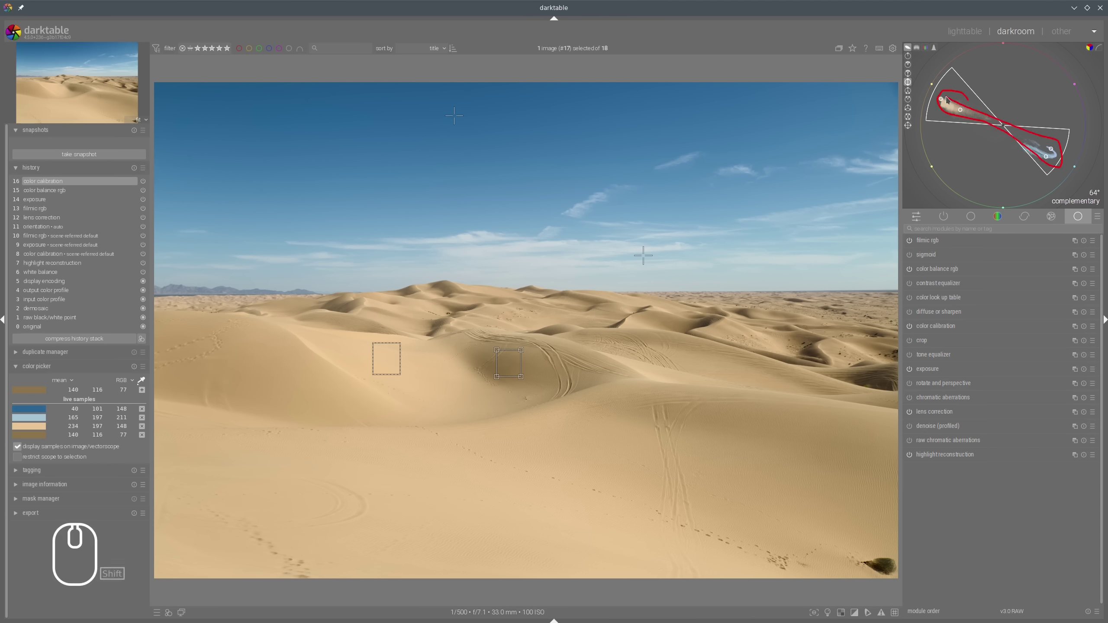
key("Escape")
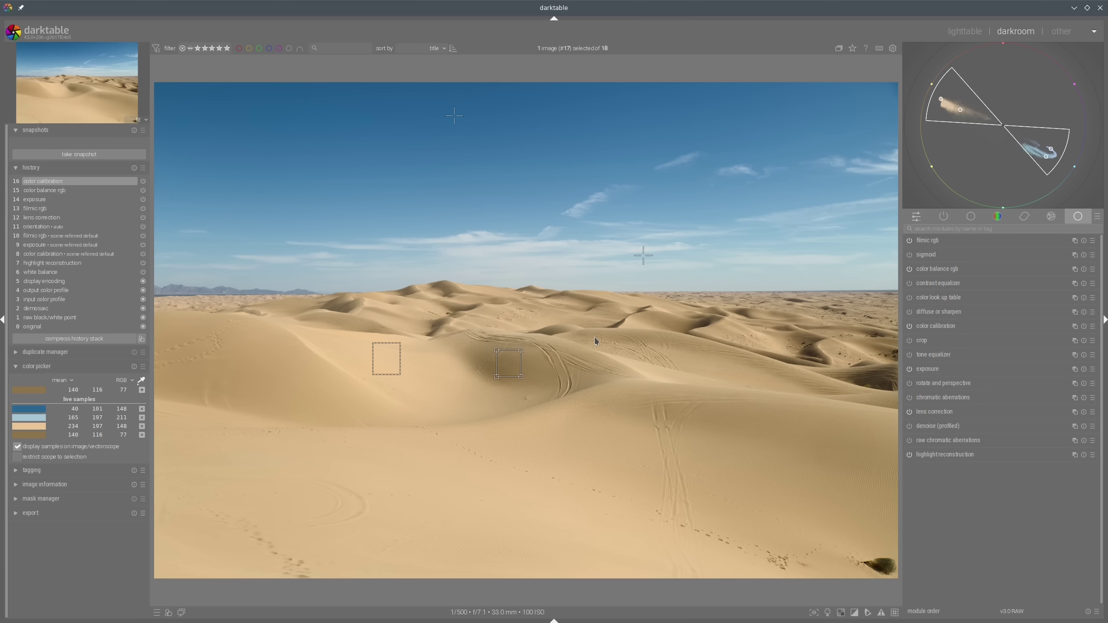
mouse_move(272, 344)
left_mouse_down()
mouse_move(287, 319)
mouse_move(214, 435)
mouse_move(379, 340)
left_mouse_up()
- Create a new instance of color balance rgb and enable a combined drawn and parametric mask for it
right_click(1075, 270)
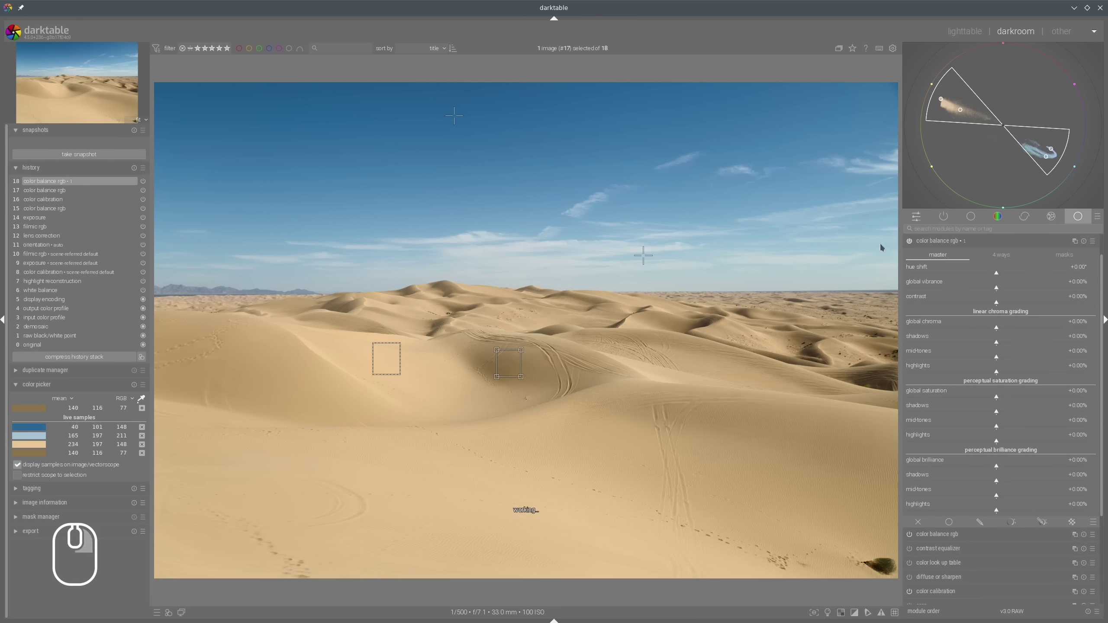
left_click(1041, 522)
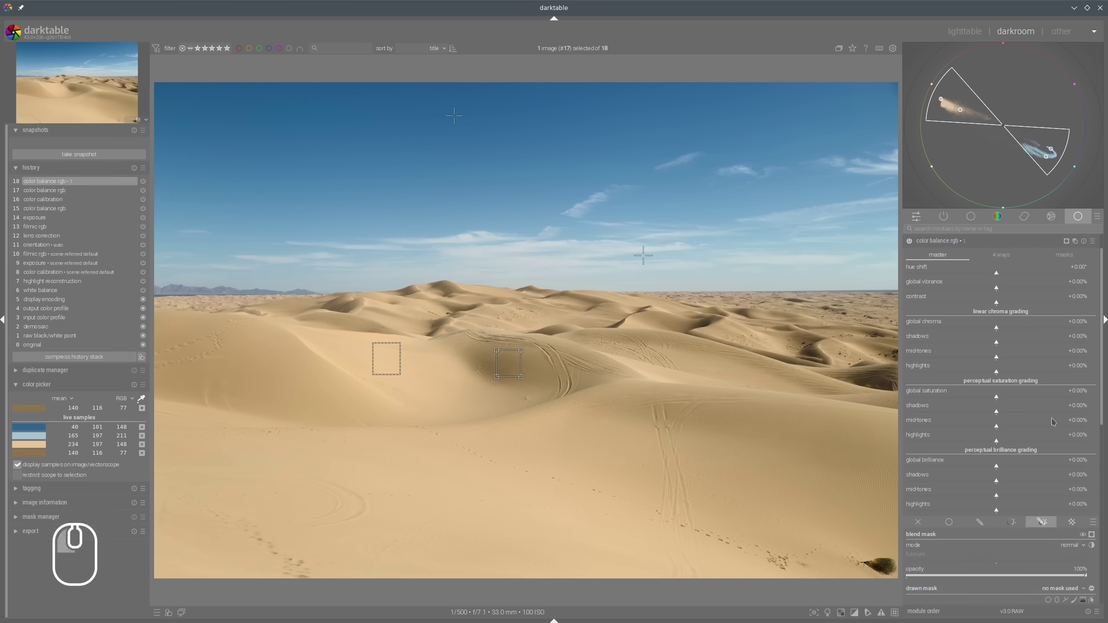
scroll(1042, 301, "down", 5)
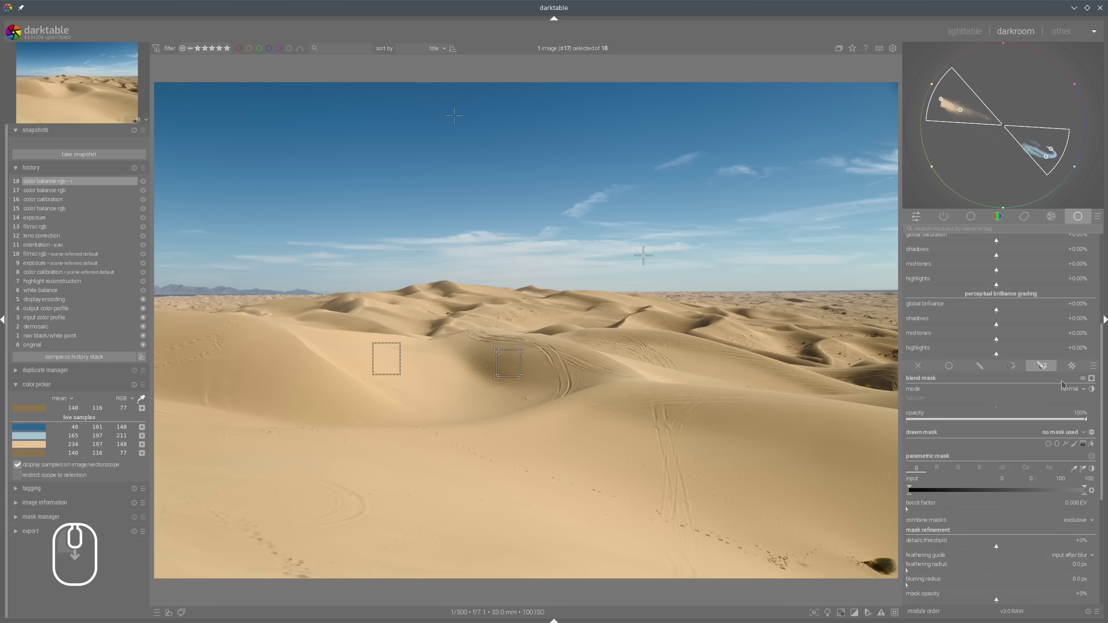
- Stop displaying the live samples and set the parametric mask's hz hue range from a rectangular area across the dunes
left_click(16, 465)
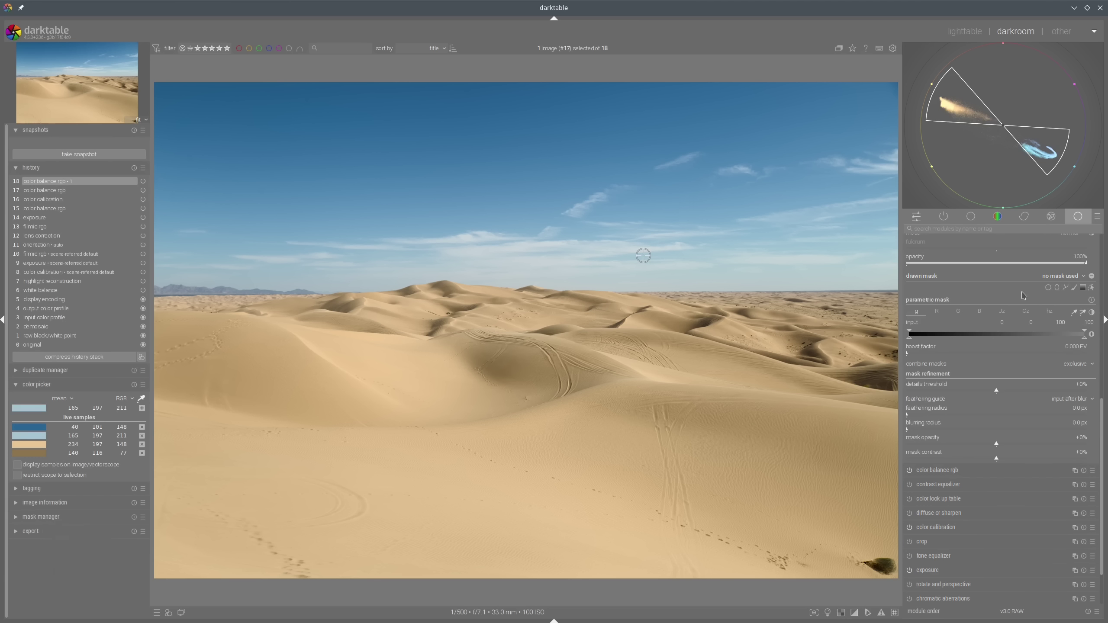
left_click(1051, 313)
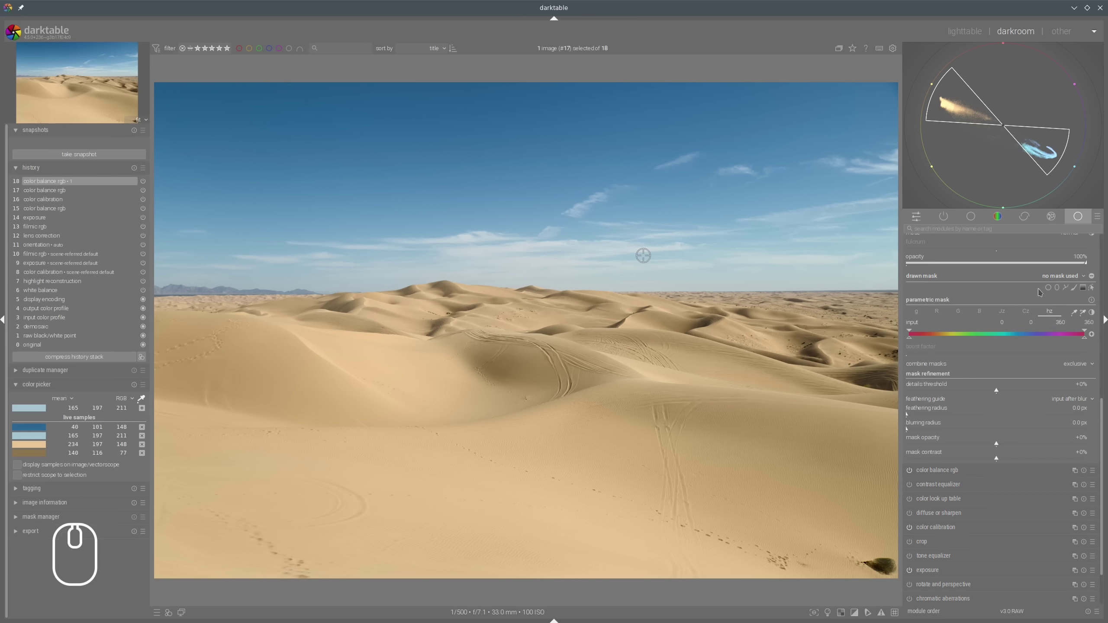
left_click(1083, 312)
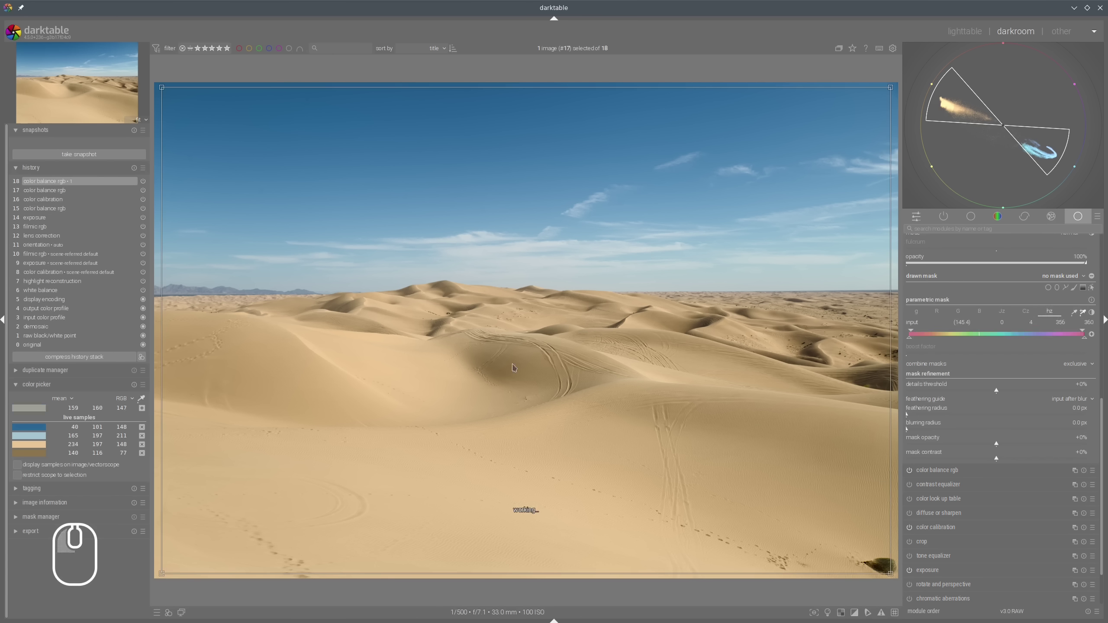
left_click_drag(386, 312, 625, 483)
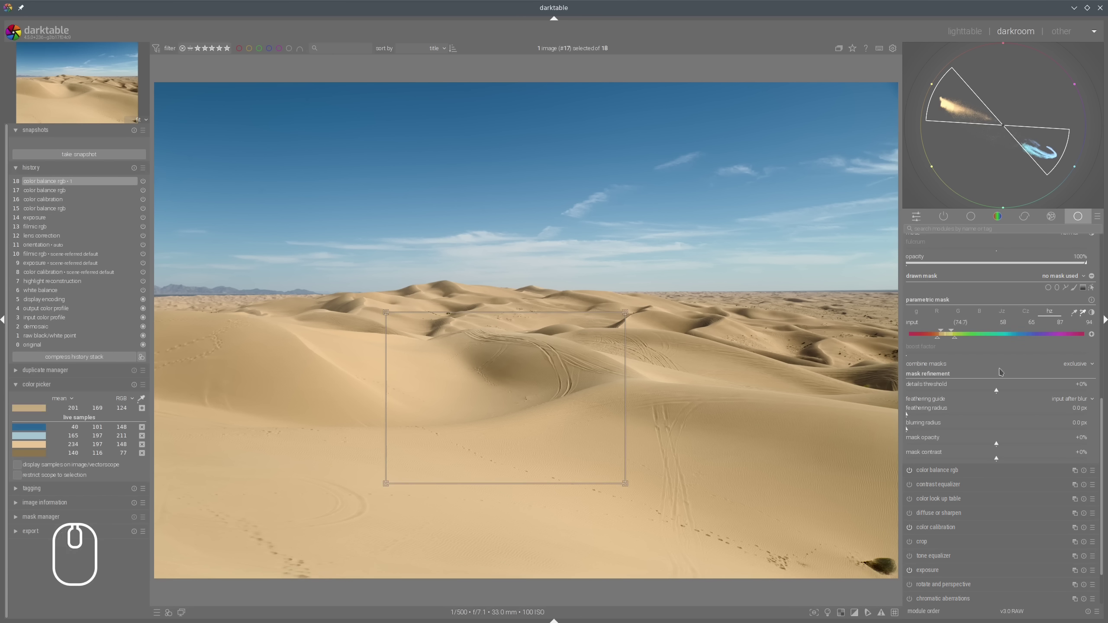
- Display the blend mask over the photo to check its coverage of the dunes, and hide it
scroll(1001, 367, "up", 2)
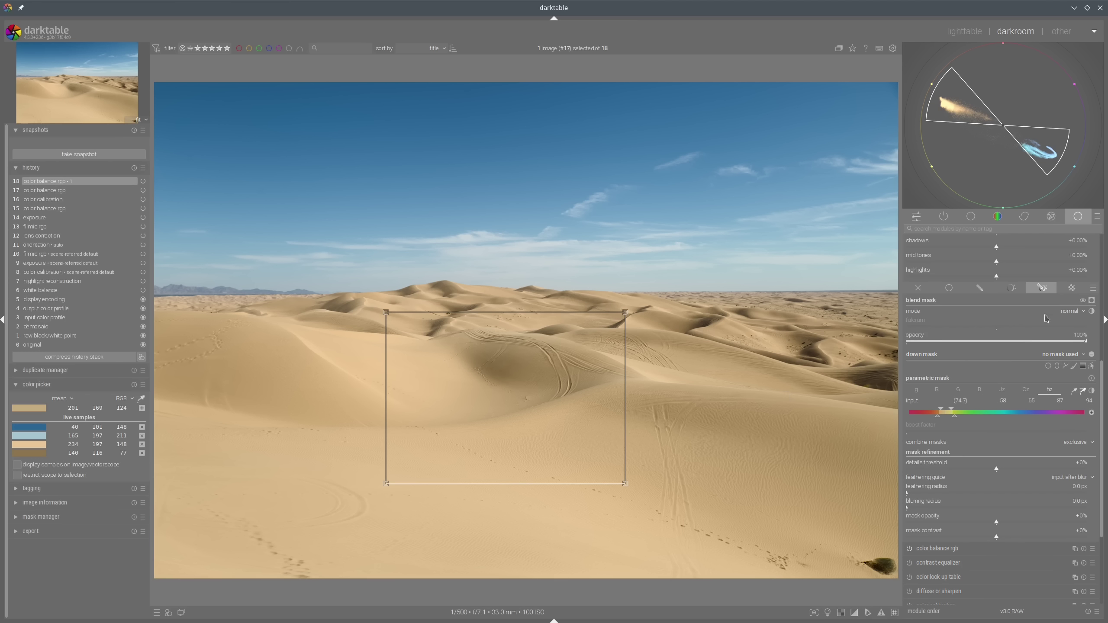
left_click(1092, 302)
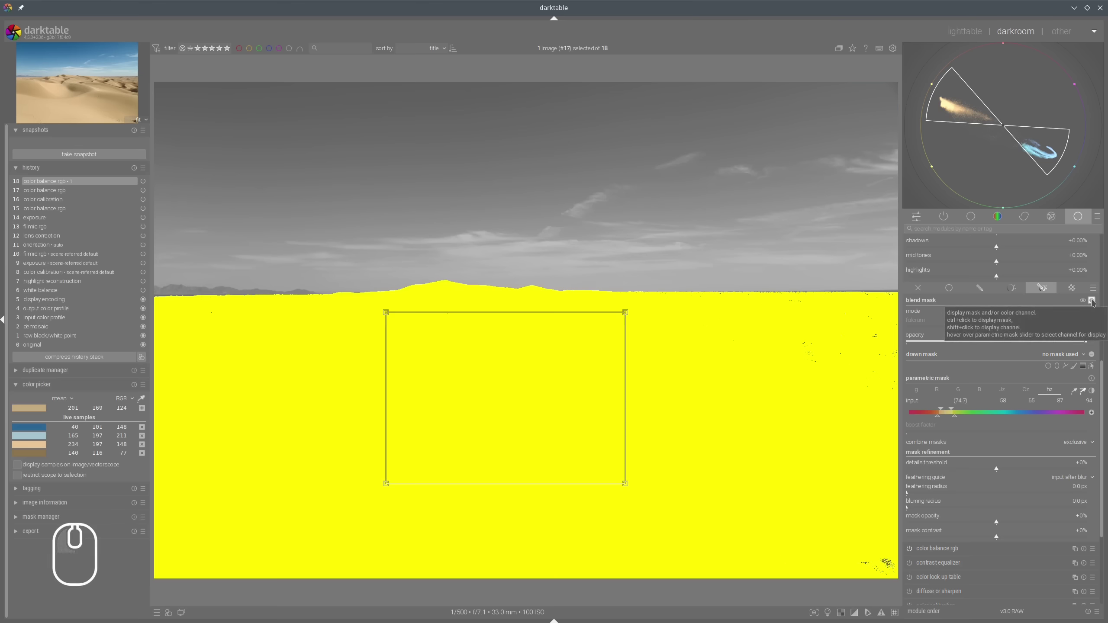
left_click(1093, 302)
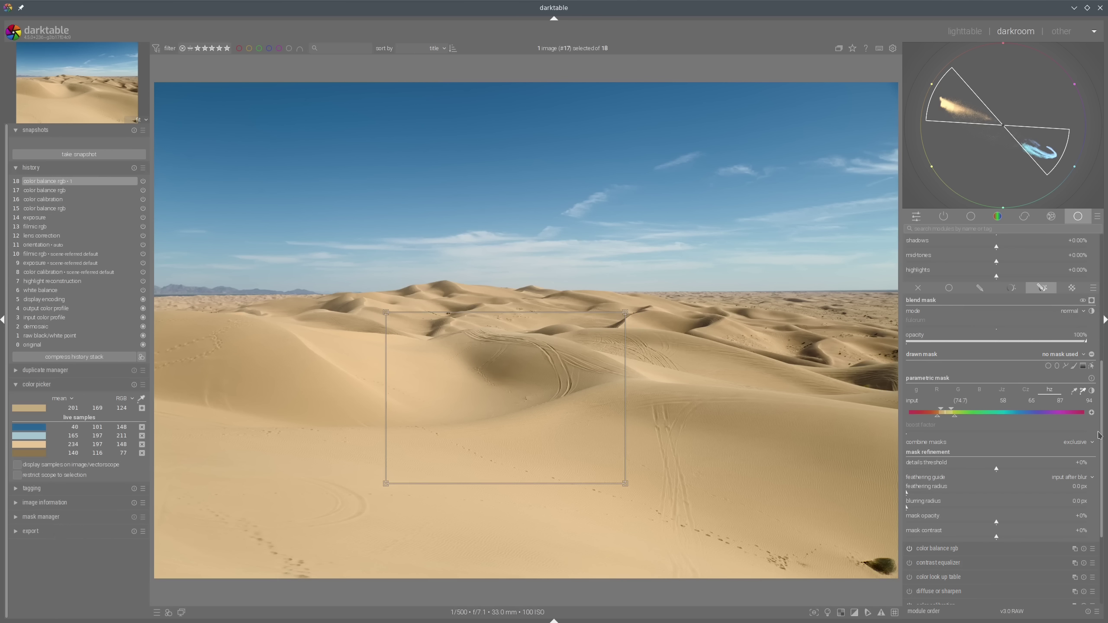
key("shift")
- With the mask shown, set the outer limits of its hue range to 32 and 91 and the feathering radius to about 61.6 px
left_click(1091, 301)
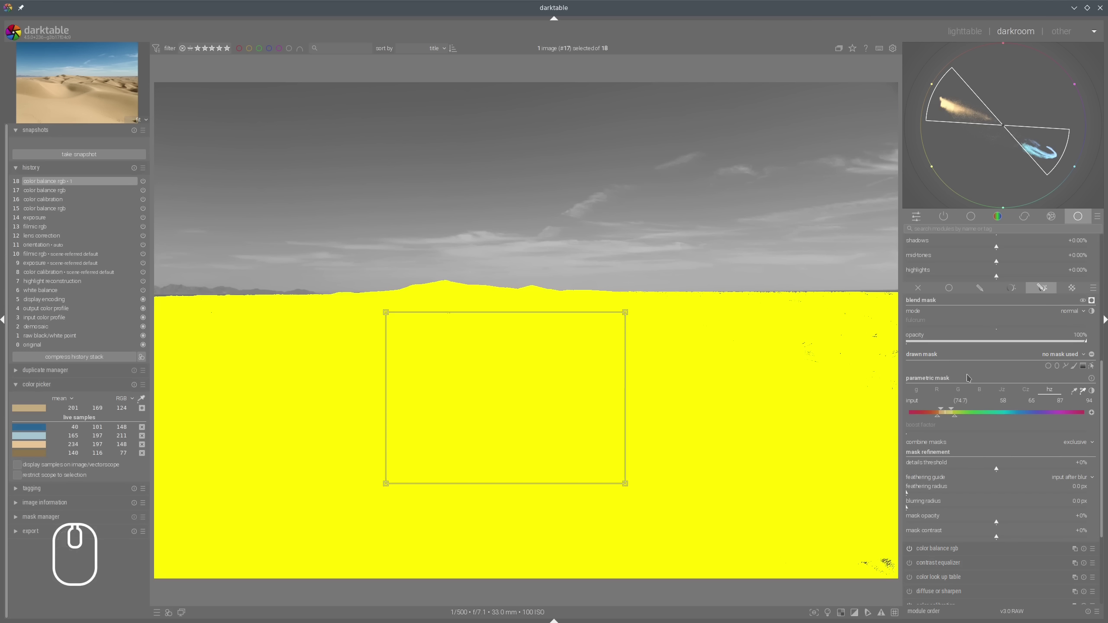
mouse_move(939, 419)
left_mouse_down()
mouse_move(925, 418)
mouse_move(955, 420)
mouse_move(951, 410)
left_mouse_up()
left_click(950, 493)
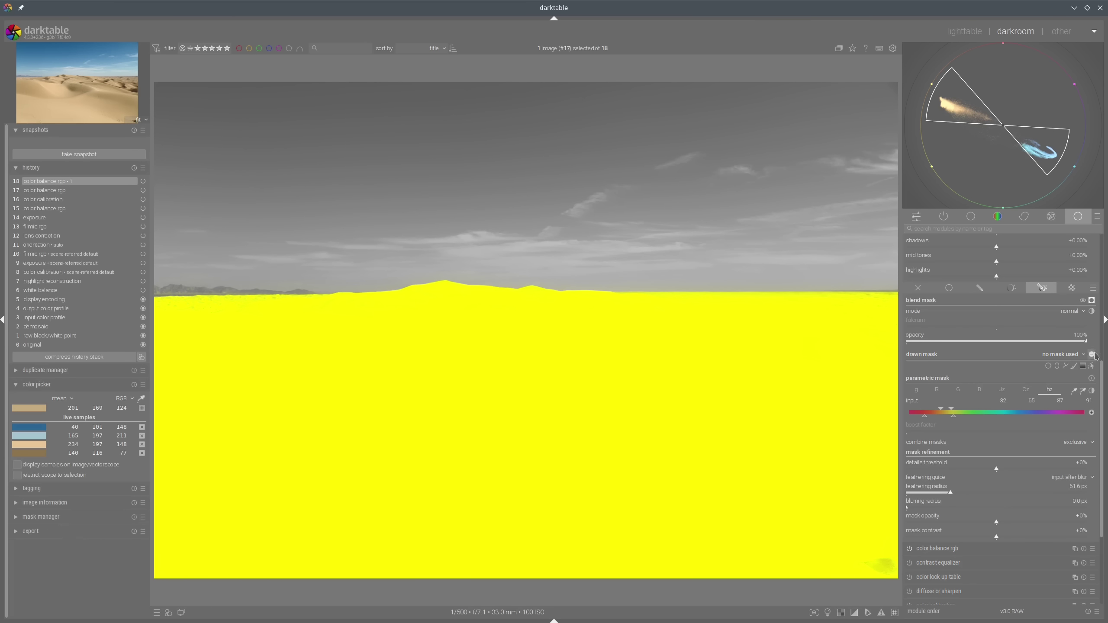
left_click(1091, 302)
- Raise the perceptual saturation of the masked dunes to about +52% in shadows and about +21.5% in midtones
scroll(1025, 335, "up", 5)
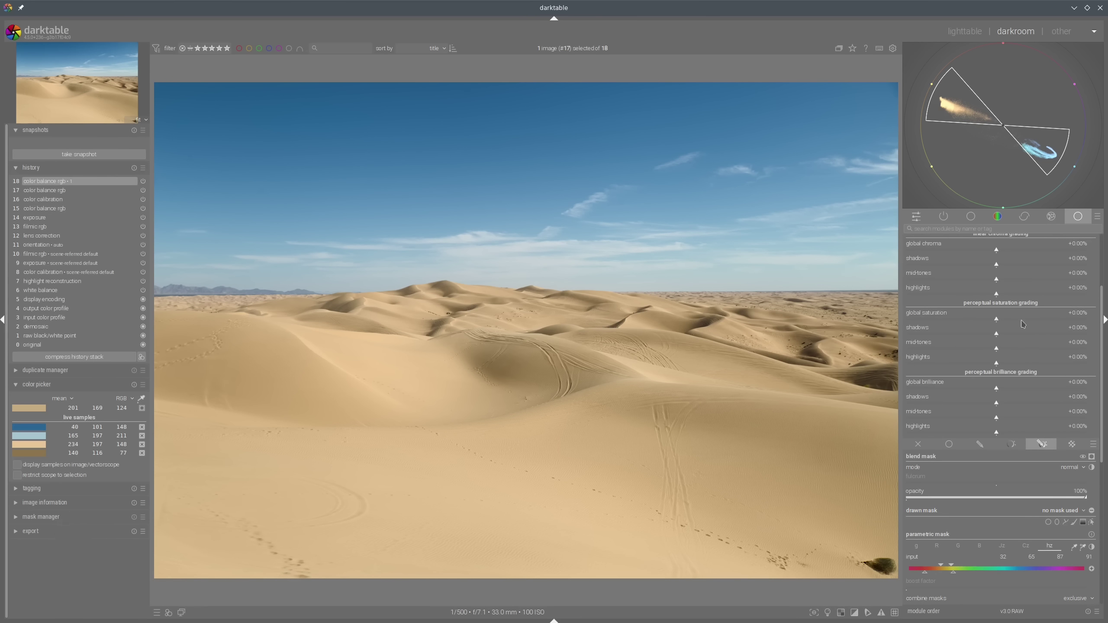
left_click(1044, 335)
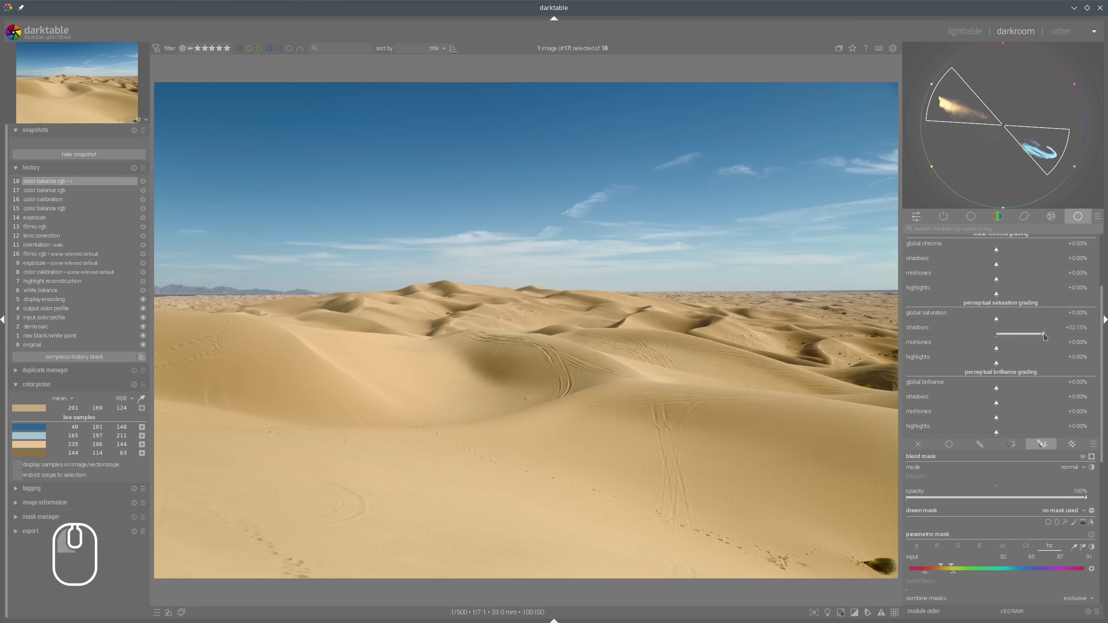
left_click(1027, 348)
left_click(1016, 348)
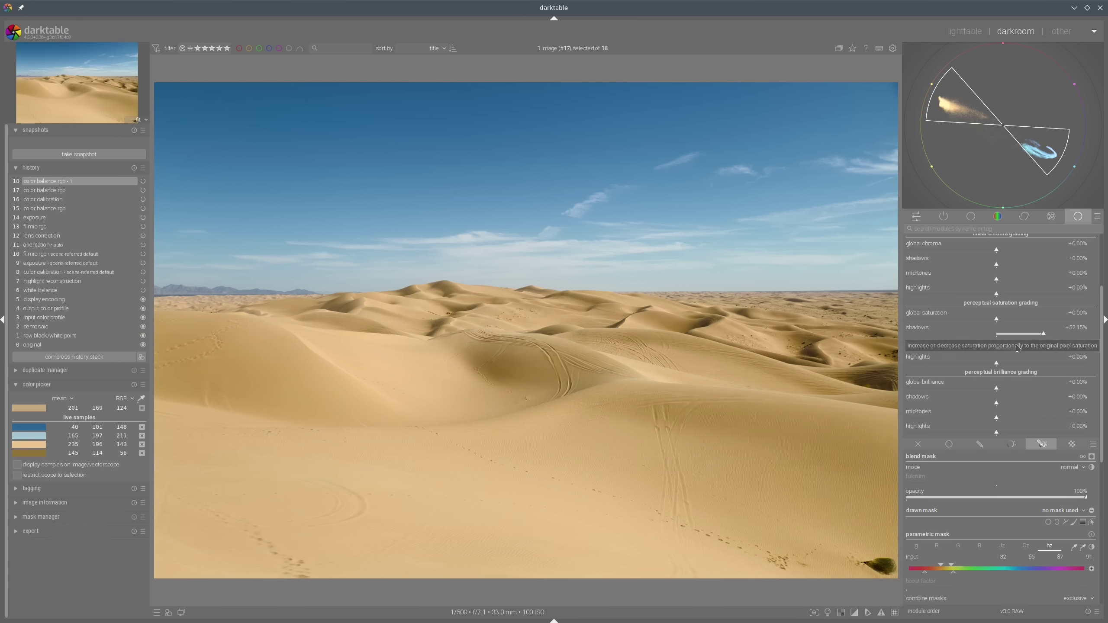
- Turn on the color picker and display the live samples on the image and vectorscope
scroll(1018, 348, "up", 3)
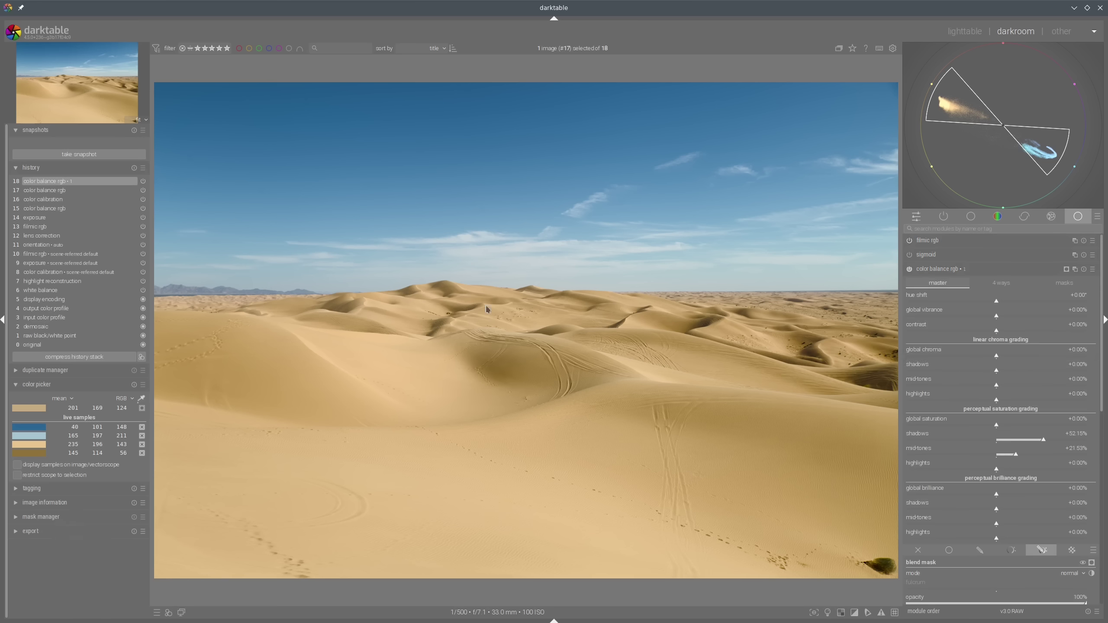
left_click(142, 398)
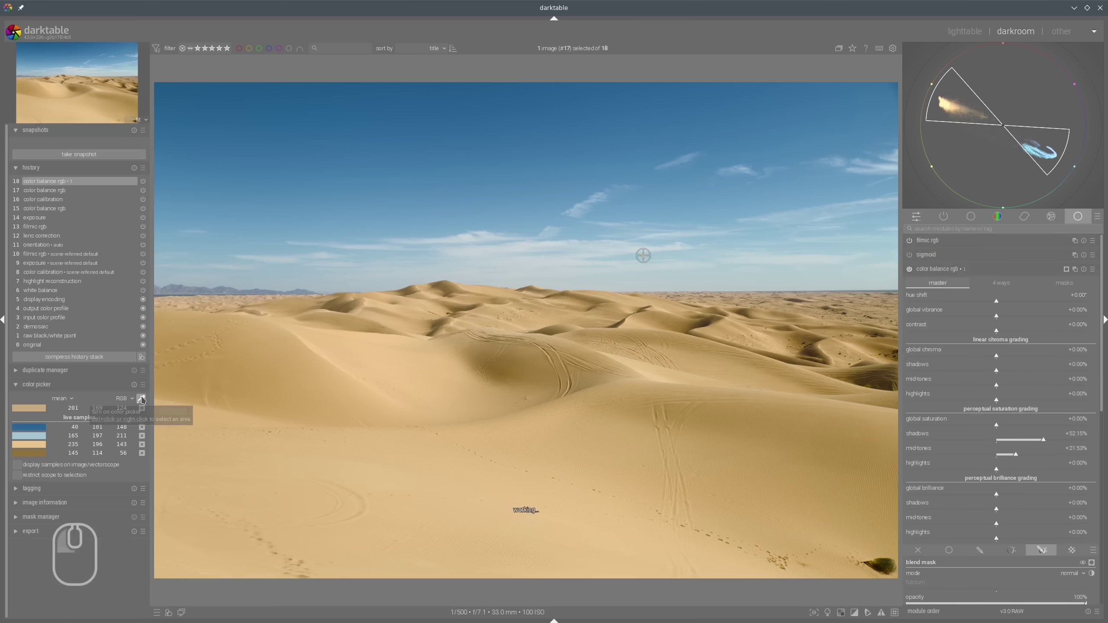
left_click(17, 464)
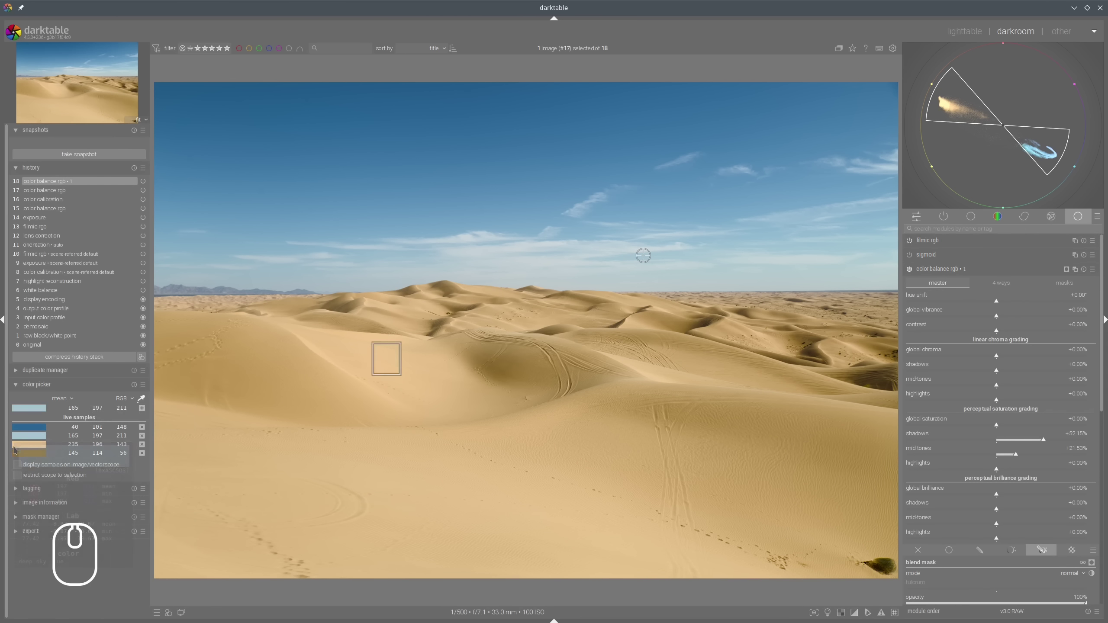
left_click(17, 465)
left_click(17, 465)
mouse_move(914, 147)
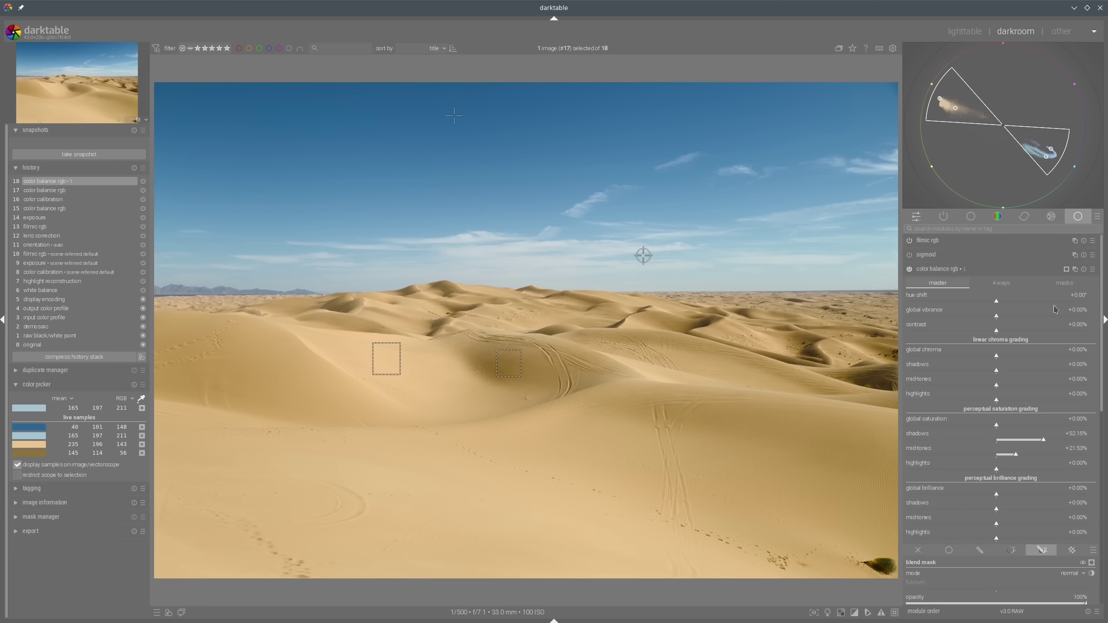
- Set the dune grading's shadows lift chroma to about 5% and its power chroma to 0.50%
left_click(1002, 284)
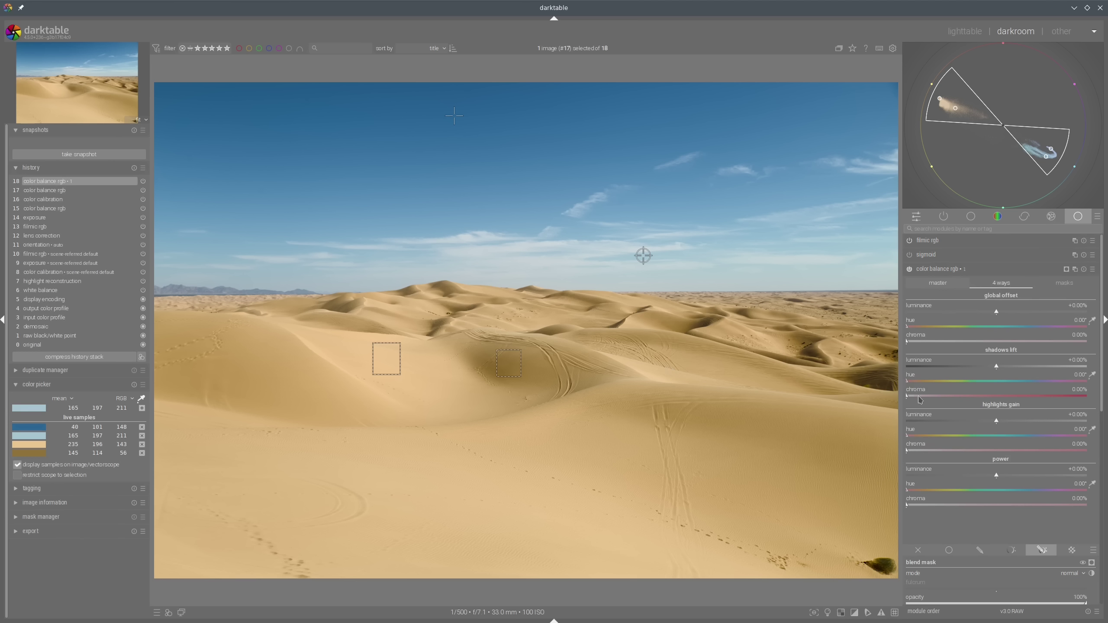
scroll(924, 397, "up", 5)
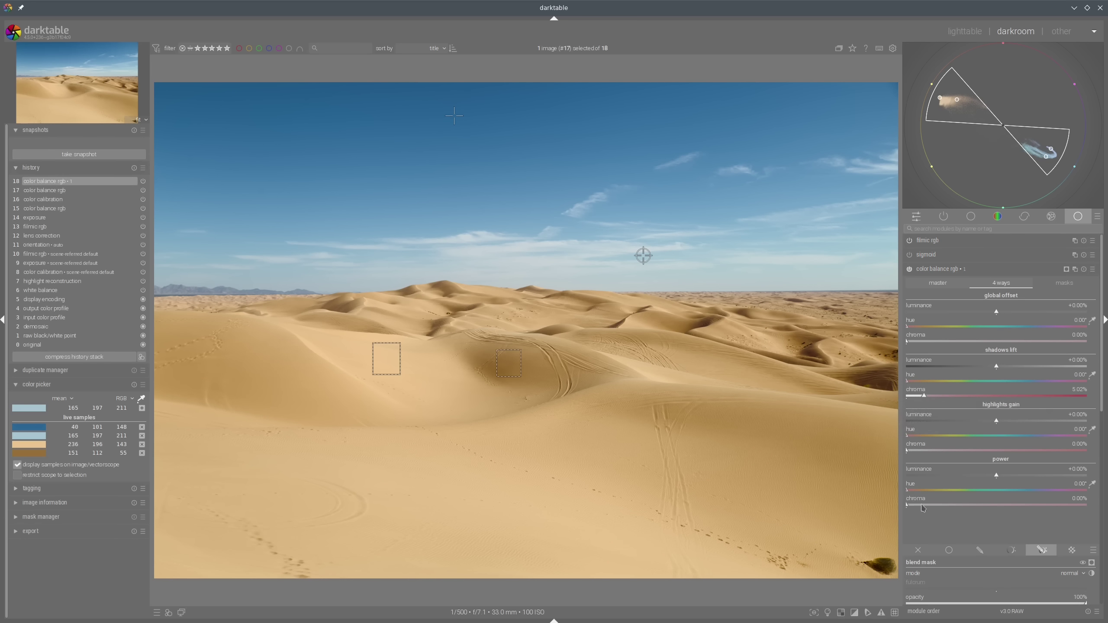
scroll(919, 506, "up", 4)
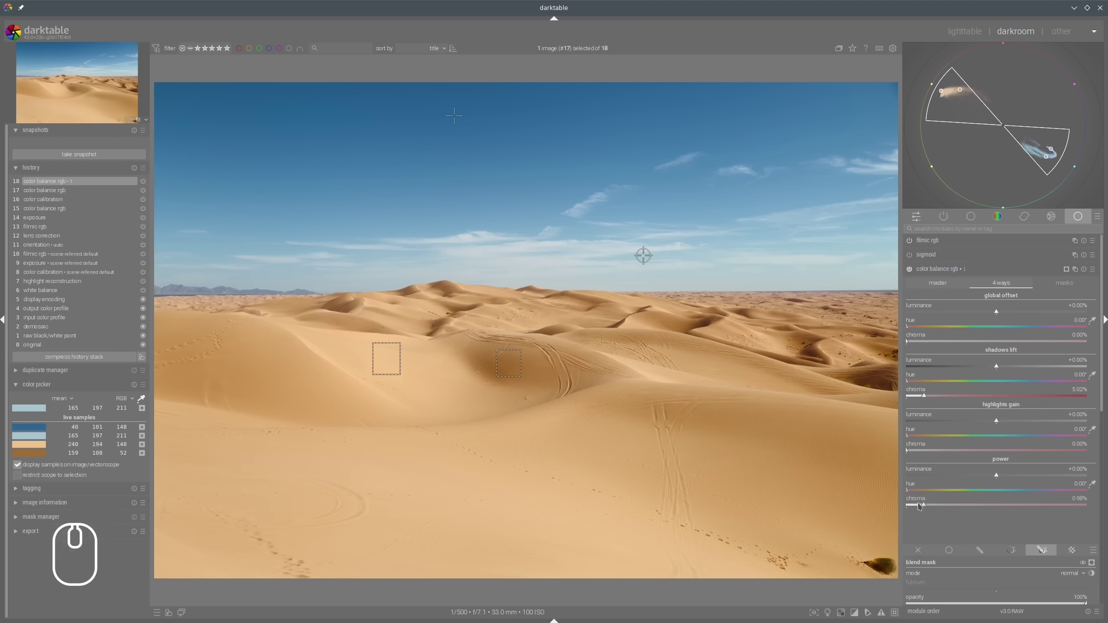
scroll(919, 506, "down", 2)
mouse_move(960, 79)
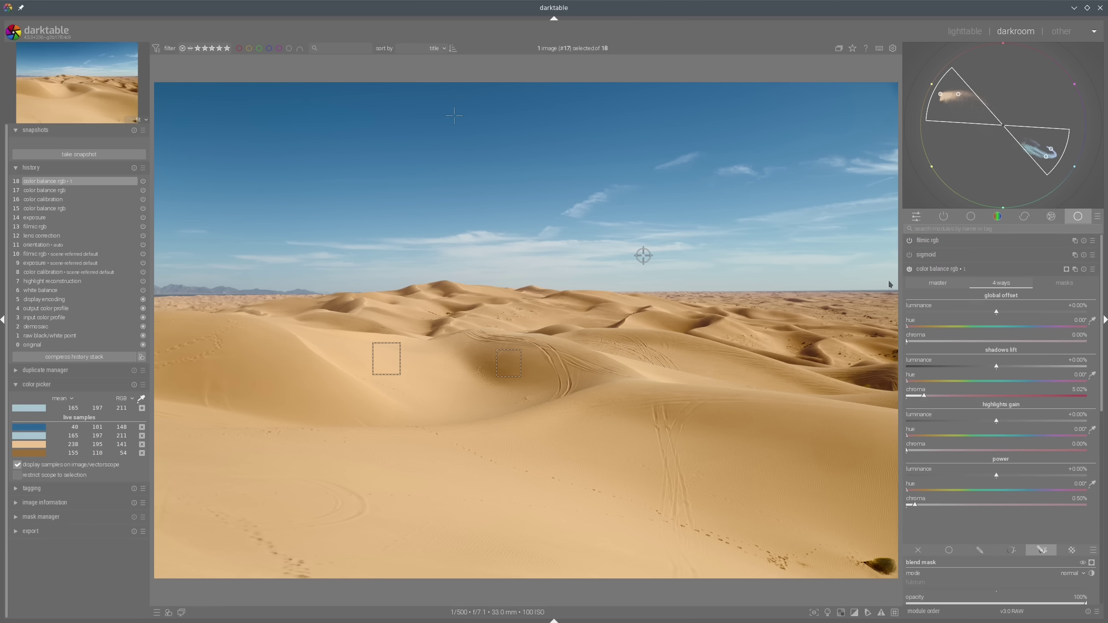
- Compare the photo without and with the masked color balance rgb instance, and finely rotate the complementary harmony guide toward the new dune colors
left_click(909, 269)
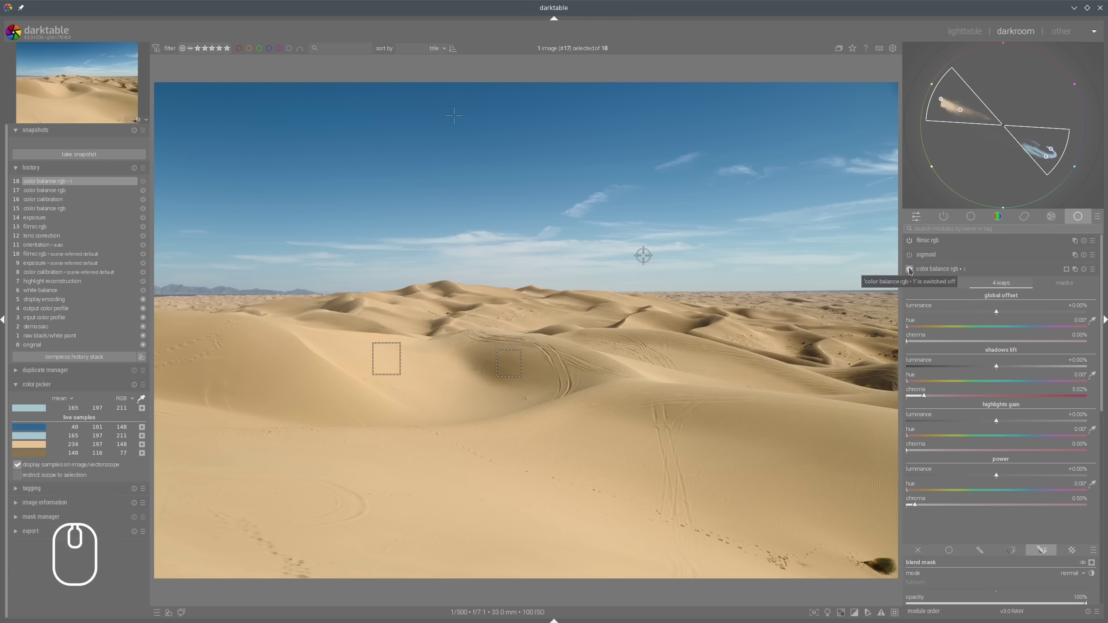
left_click(909, 269)
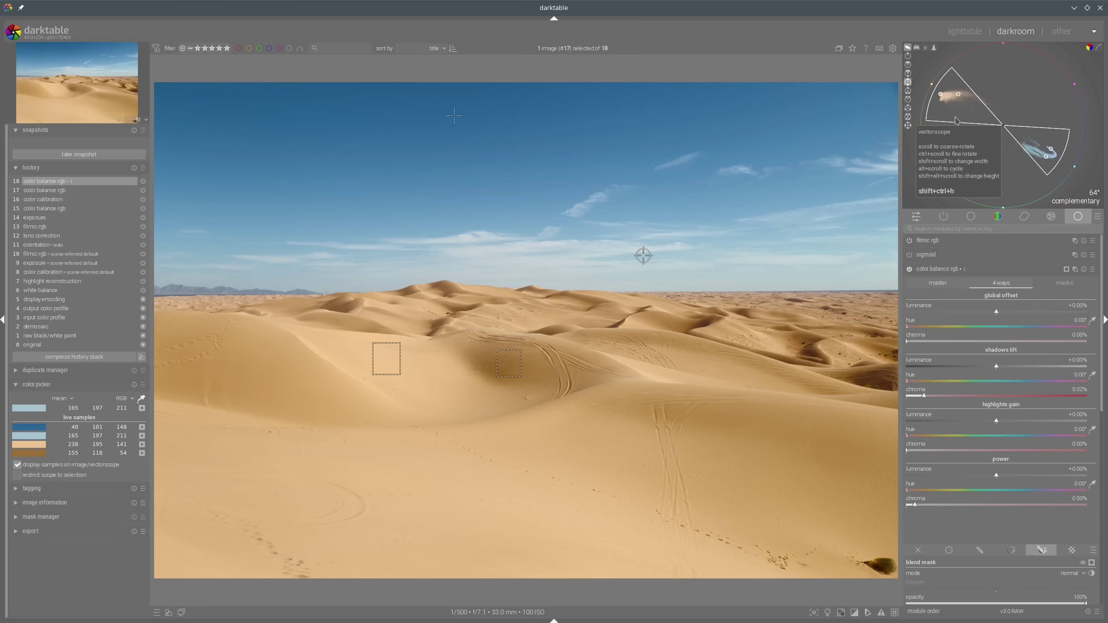
scroll(956, 121, "up", 5, "ctrl")
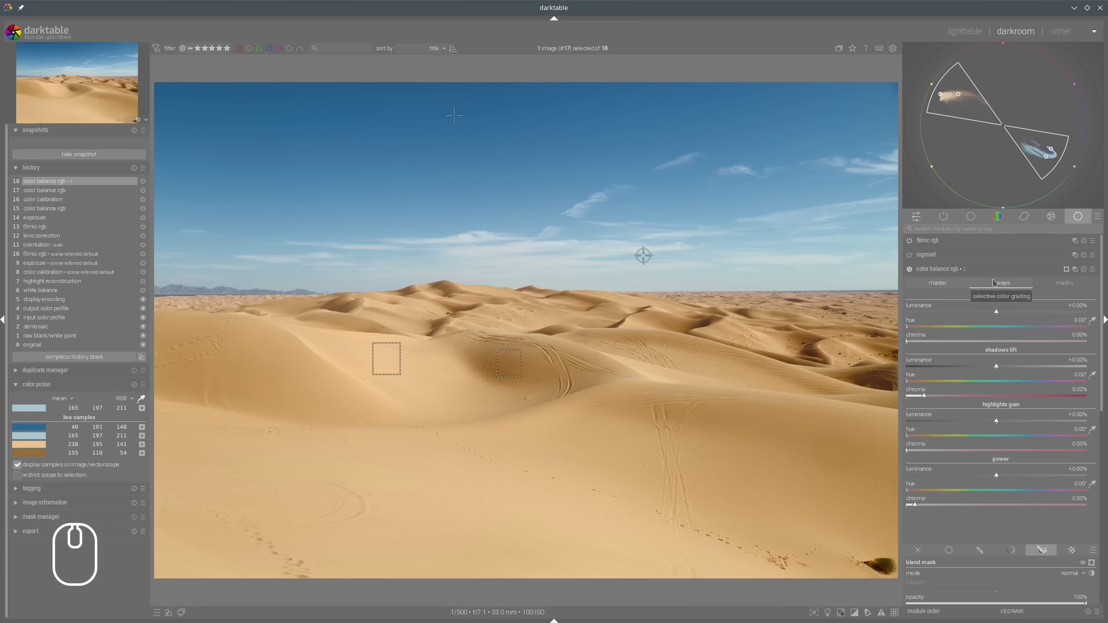
- Create another color balance rgb instance and give it a raster mask taken from color balance rgb 1
left_click(947, 271)
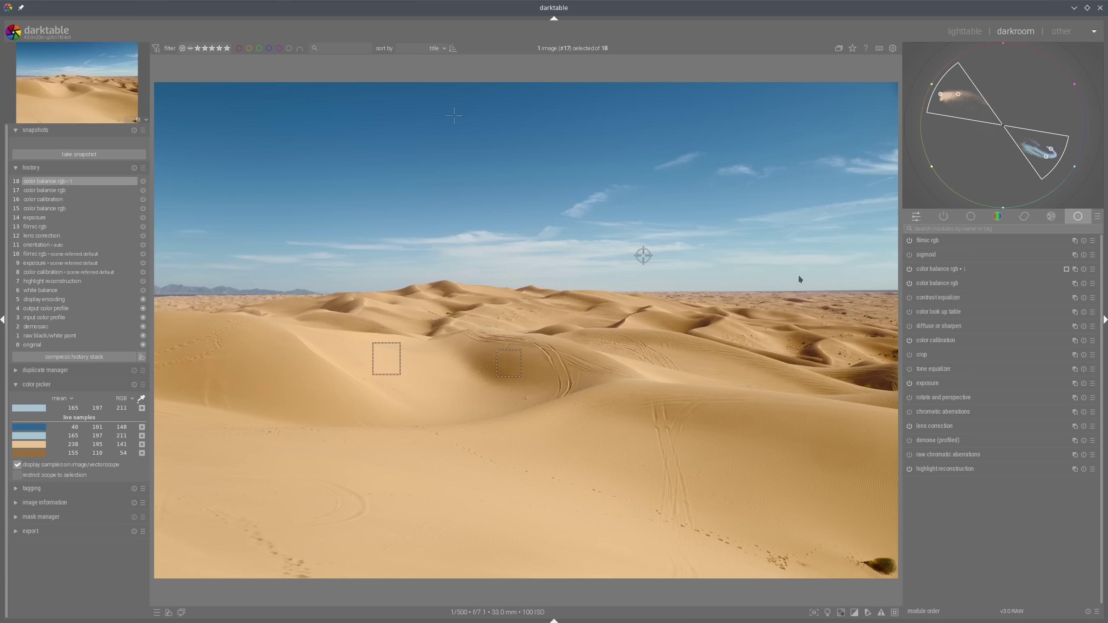
right_click(1074, 269)
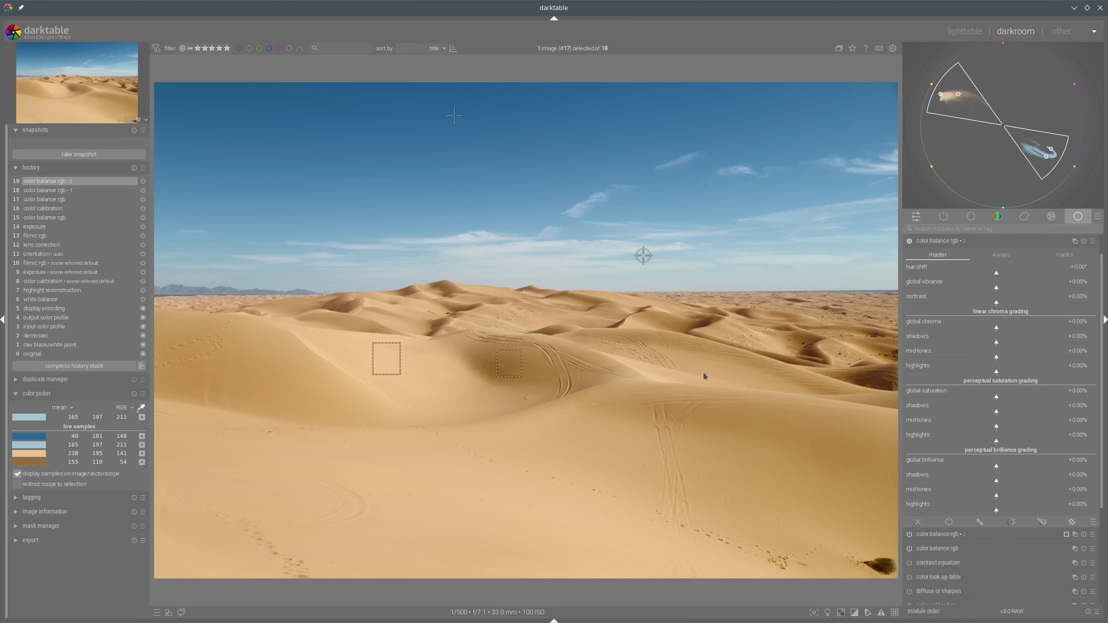
scroll(1069, 444, "down", 3)
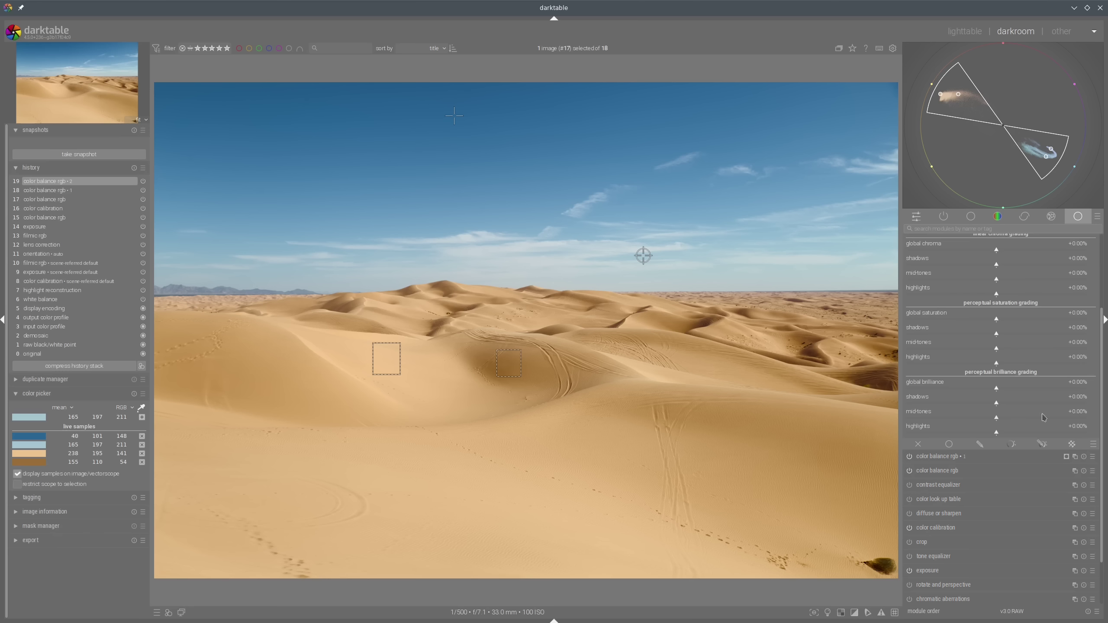
left_click(1072, 444)
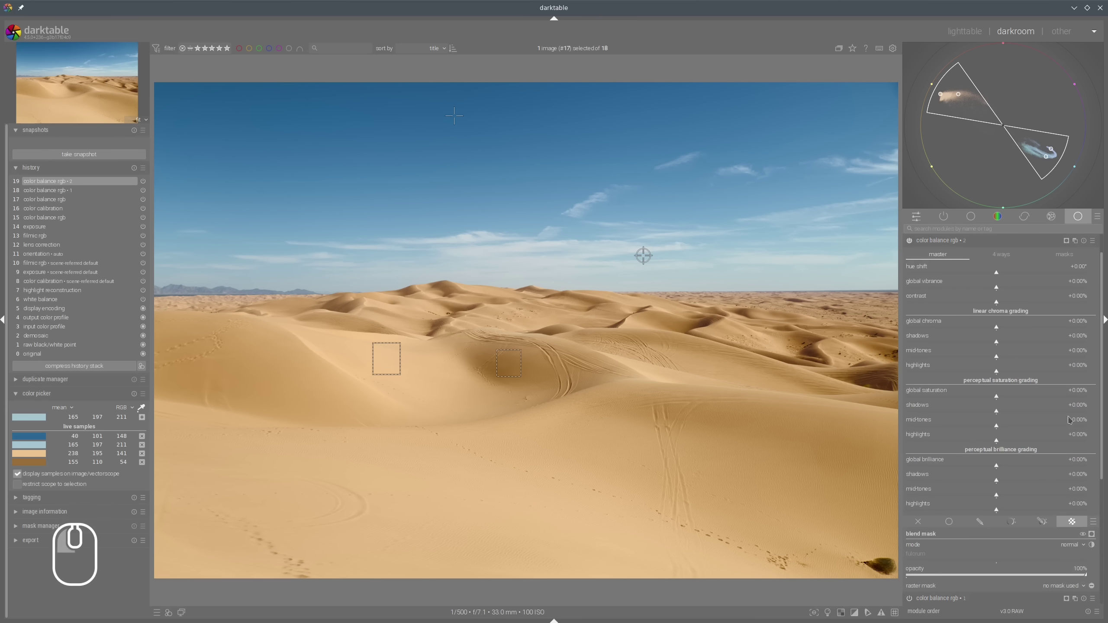
scroll(1065, 392, "down", 3)
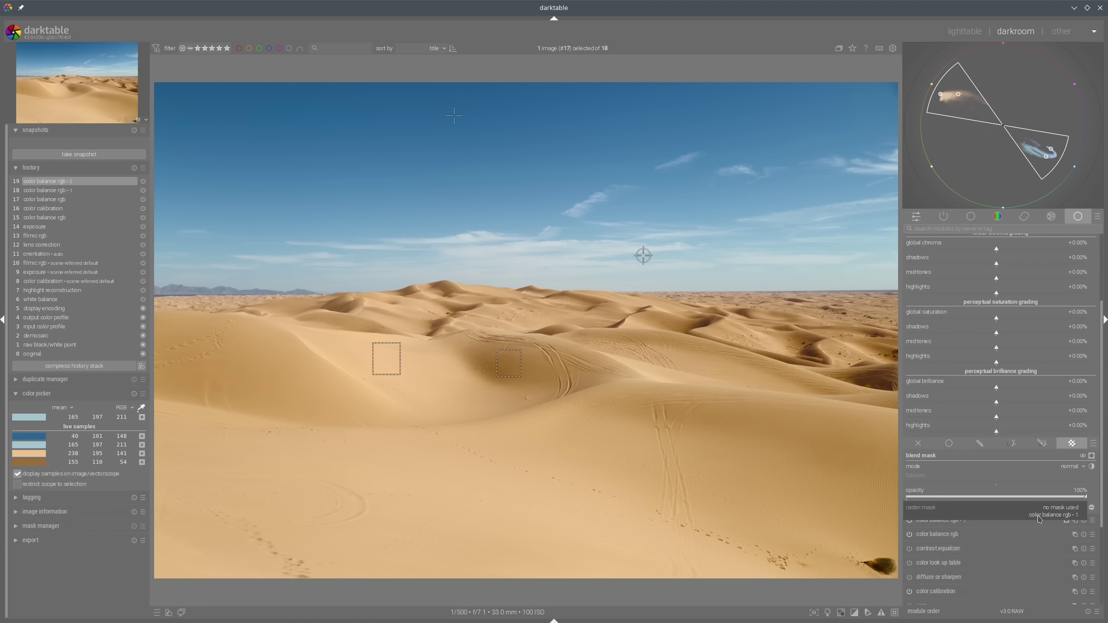
left_click(1042, 518)
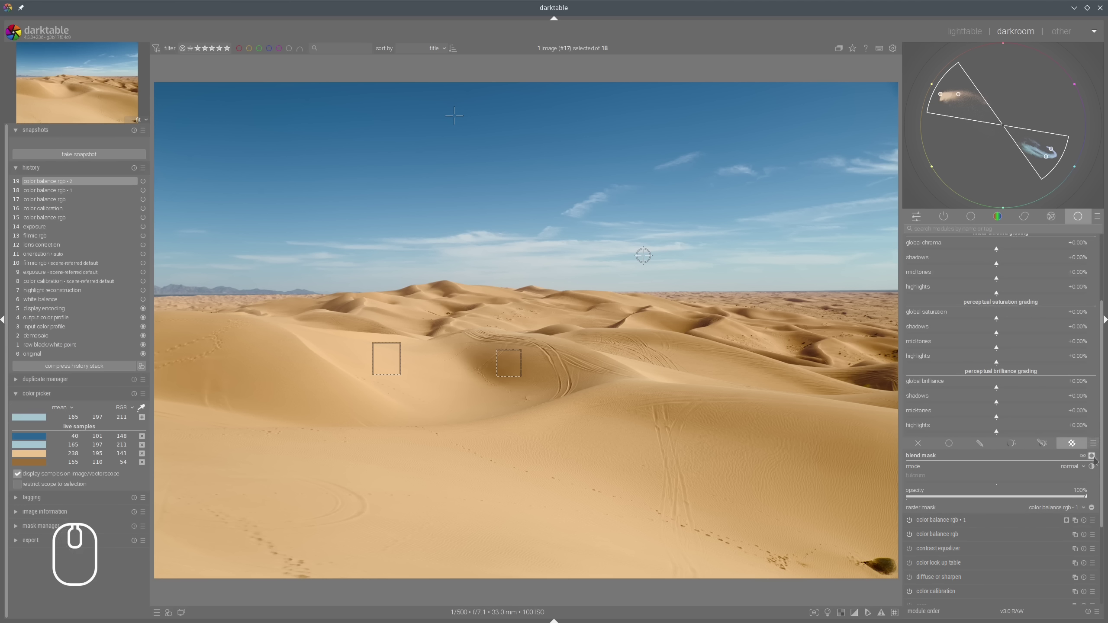
mouse_move(902, 451)
left_mouse_down()
mouse_move(1091, 446)
mouse_move(1097, 457)
mouse_move(908, 466)
left_mouse_up()
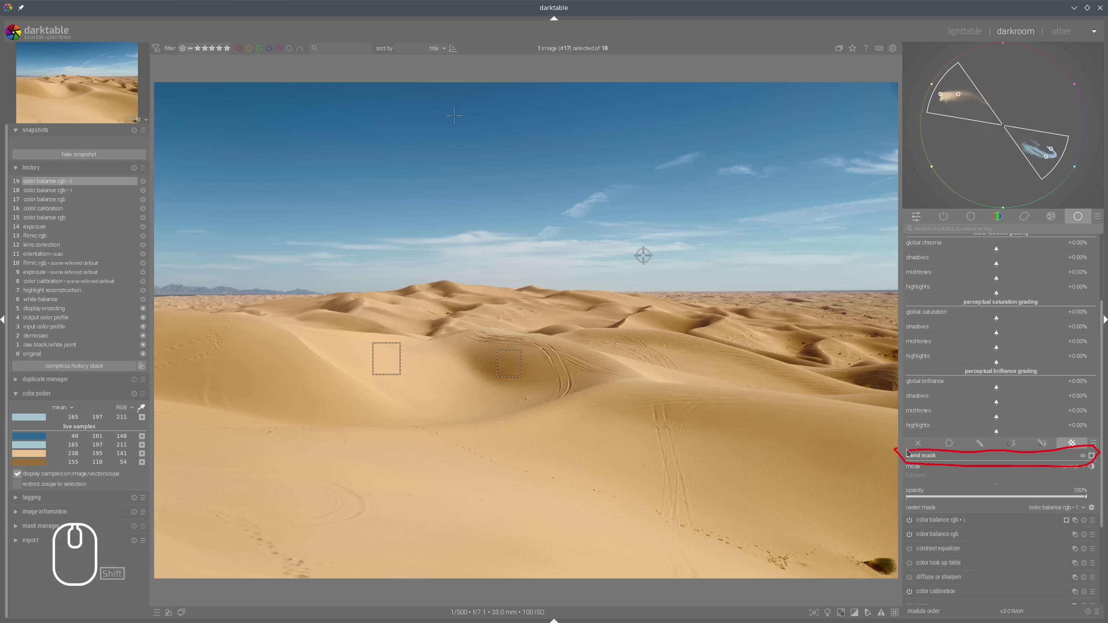
key("shift+super+F11")
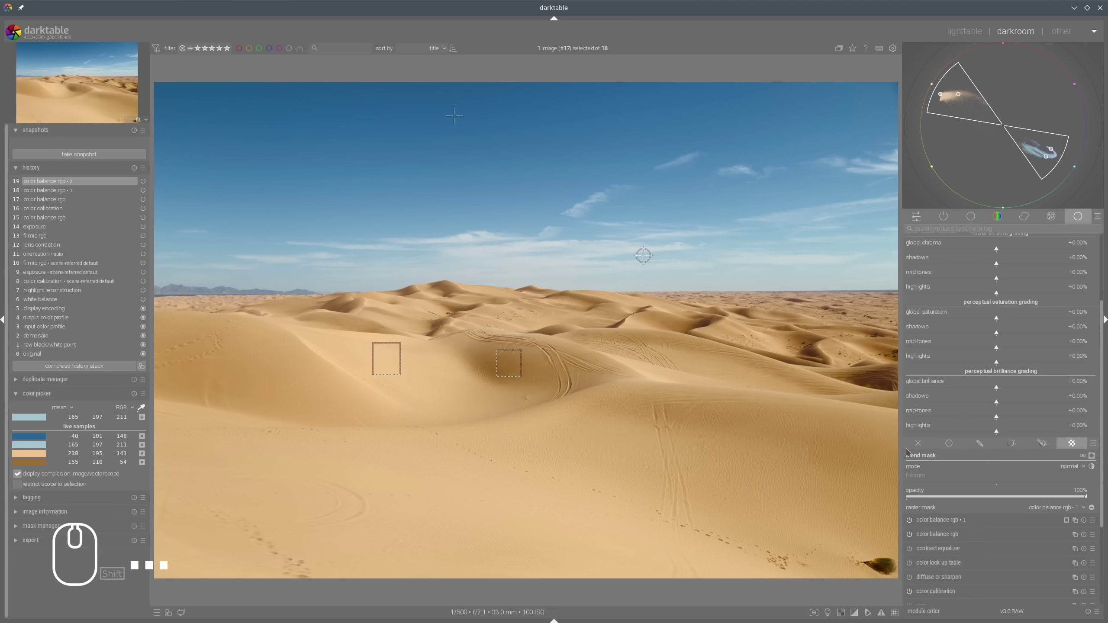
- Display the new instance's mask and invert the raster mask so it covers the sky instead of the dunes
left_click(1092, 456)
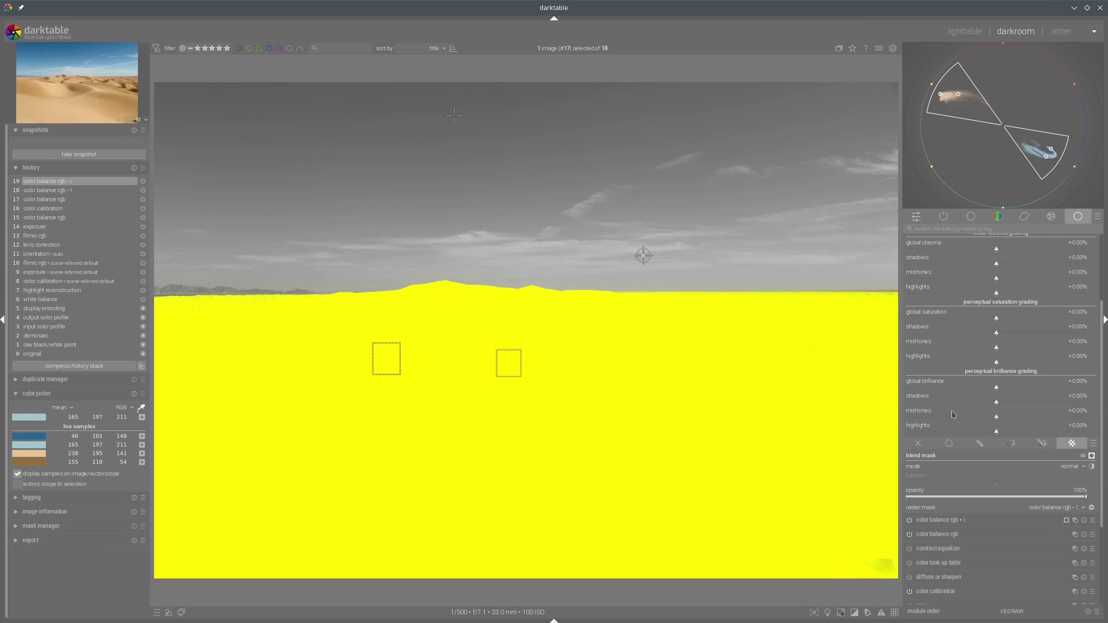
left_click(1092, 508)
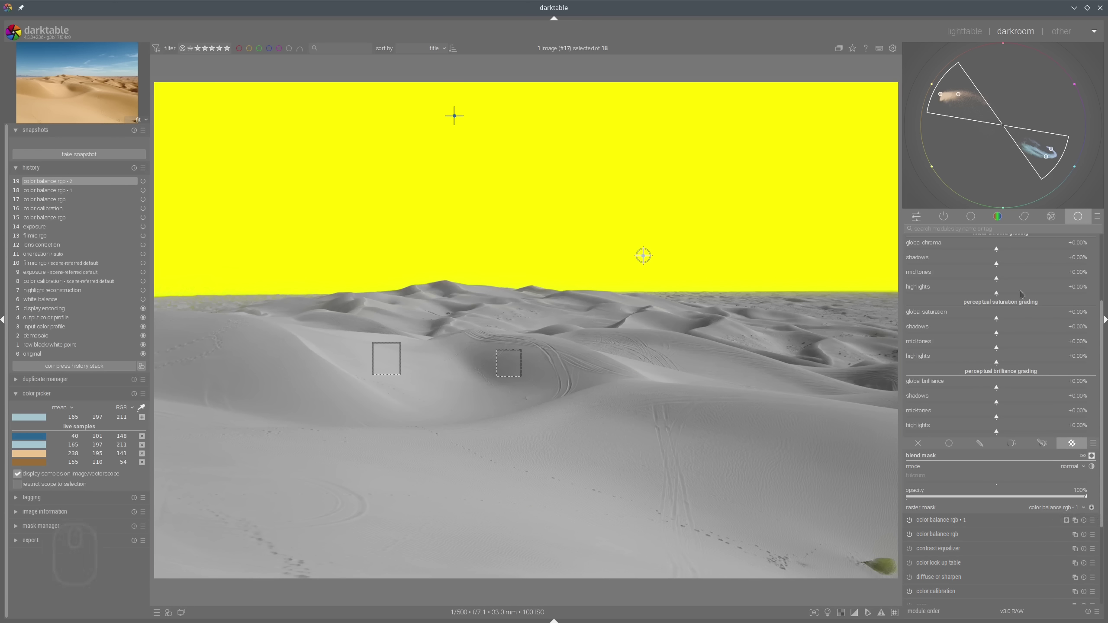
- Hide the mask display and lower the sky's linear chroma highlights to about -39.7%
scroll(1078, 389, "up", 3)
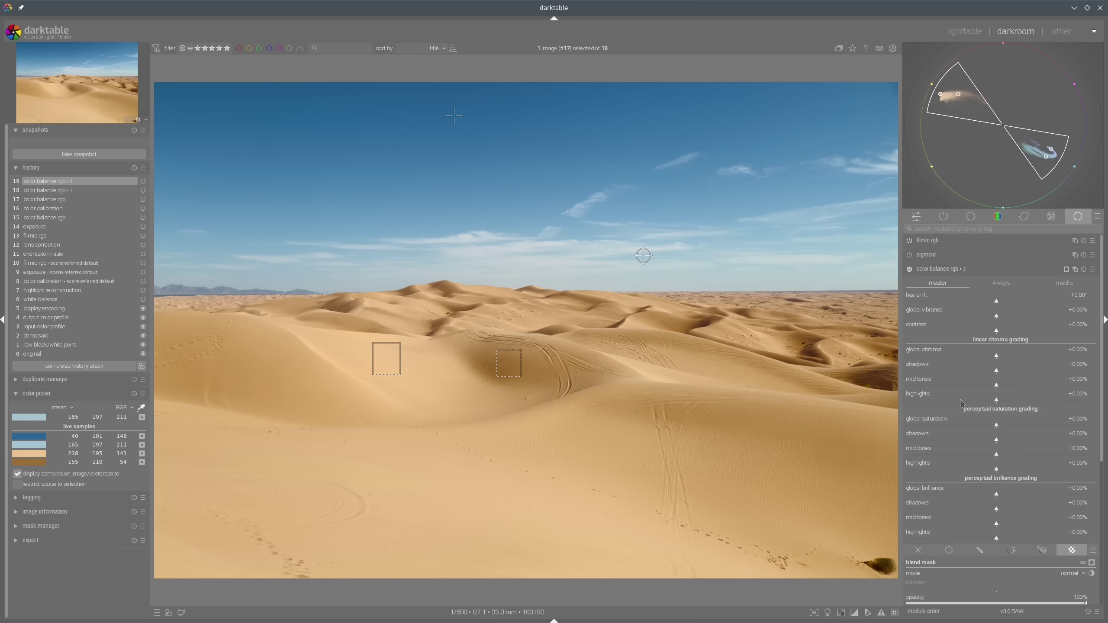
left_click(961, 401)
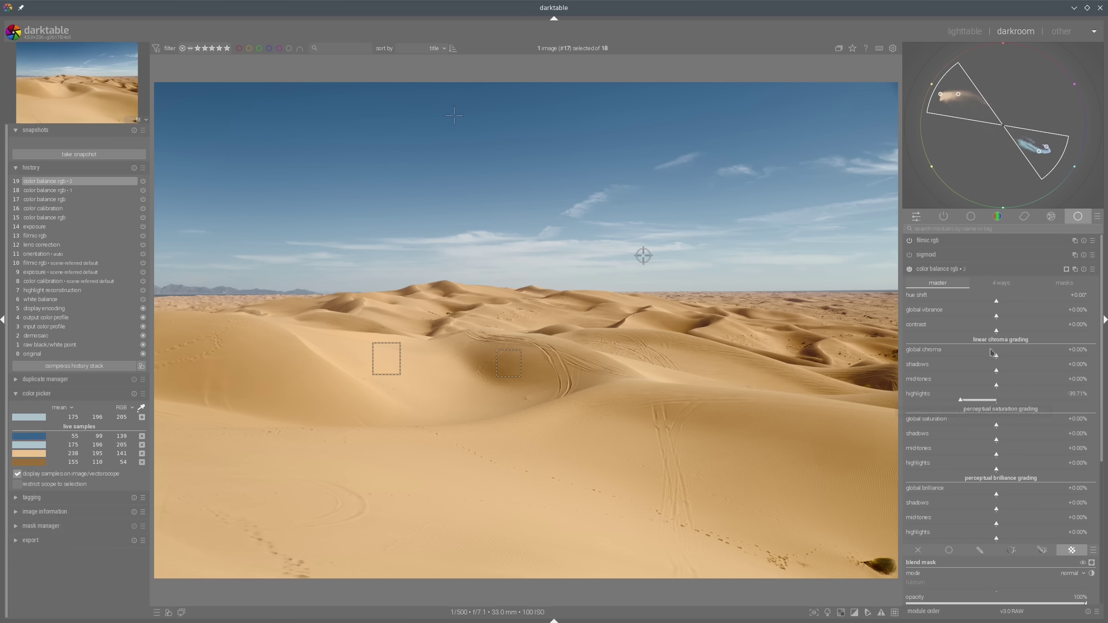
- Lower the sky instance's linear chroma highlights to about -48.8% and slightly reduce its midtones chroma
left_click(952, 401)
scroll(990, 387, "down", 5)
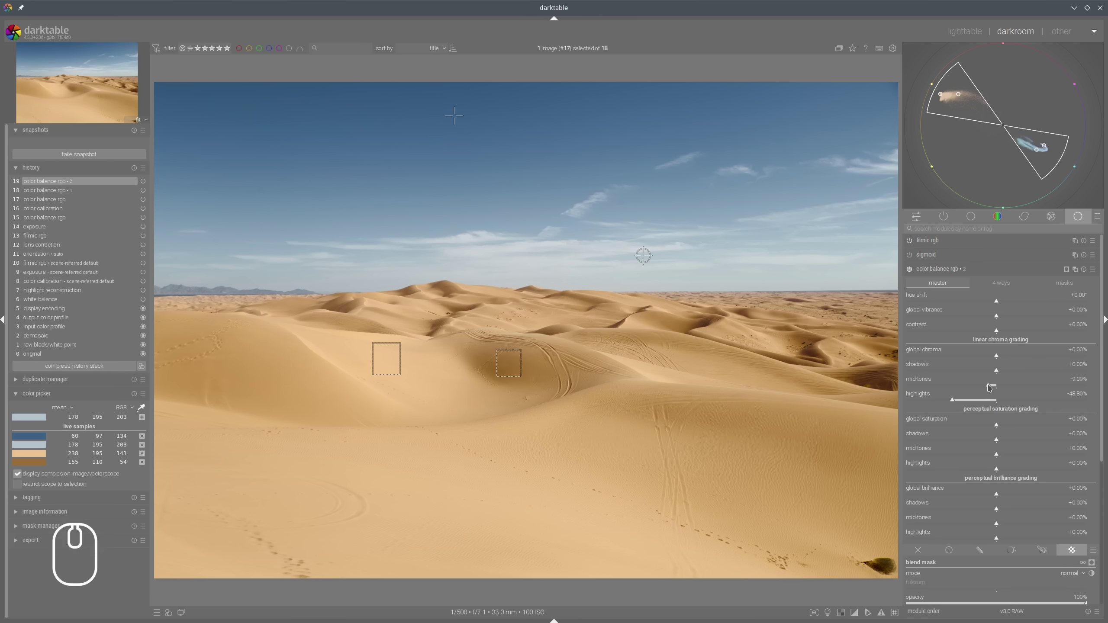
left_click(944, 270)
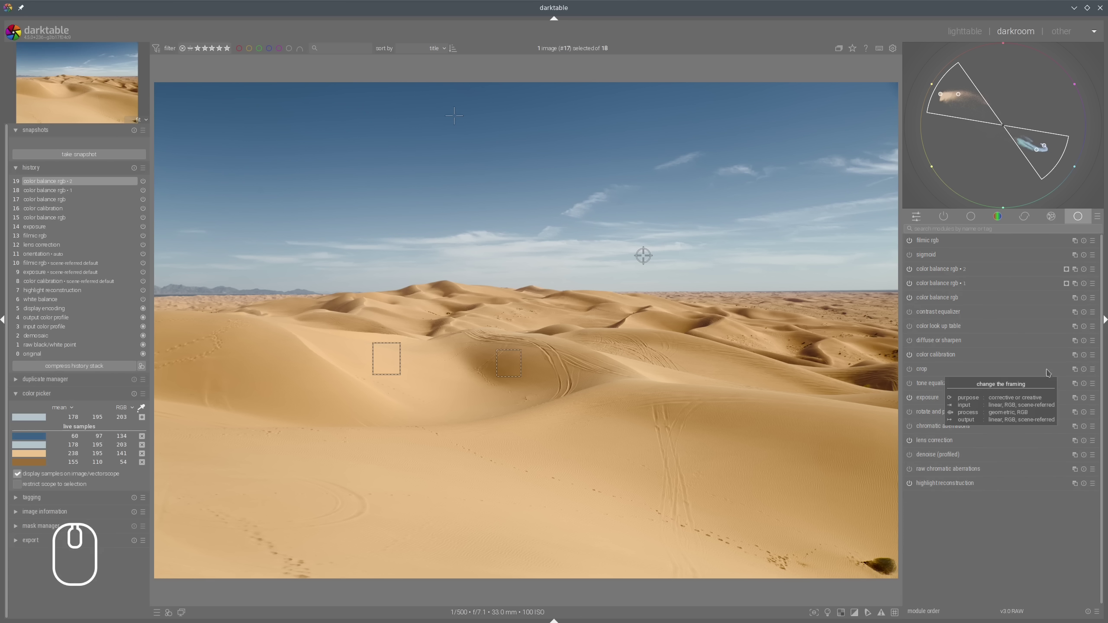
- Compare the sky without and with the color balance rgb 2 instance
left_click(910, 269)
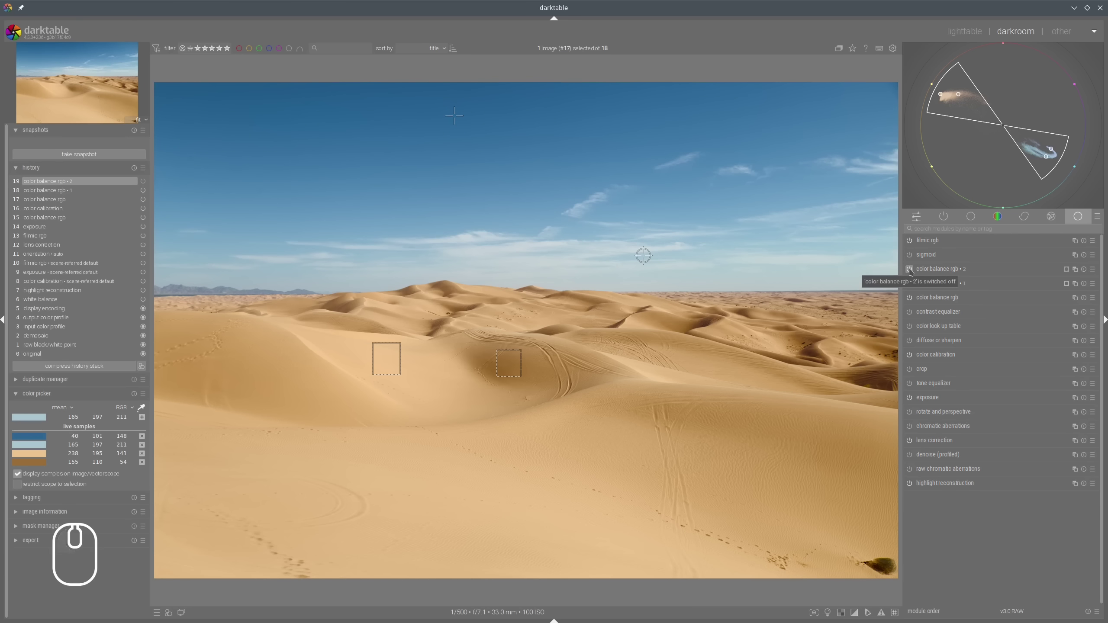
left_click(910, 270)
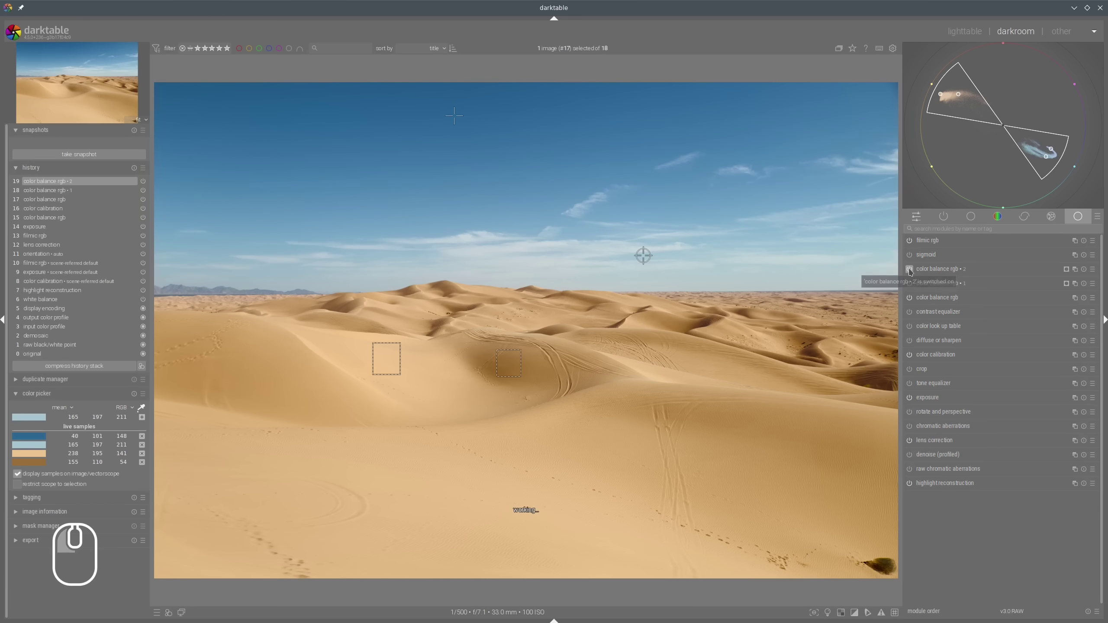
left_click(932, 271)
left_click(933, 250)
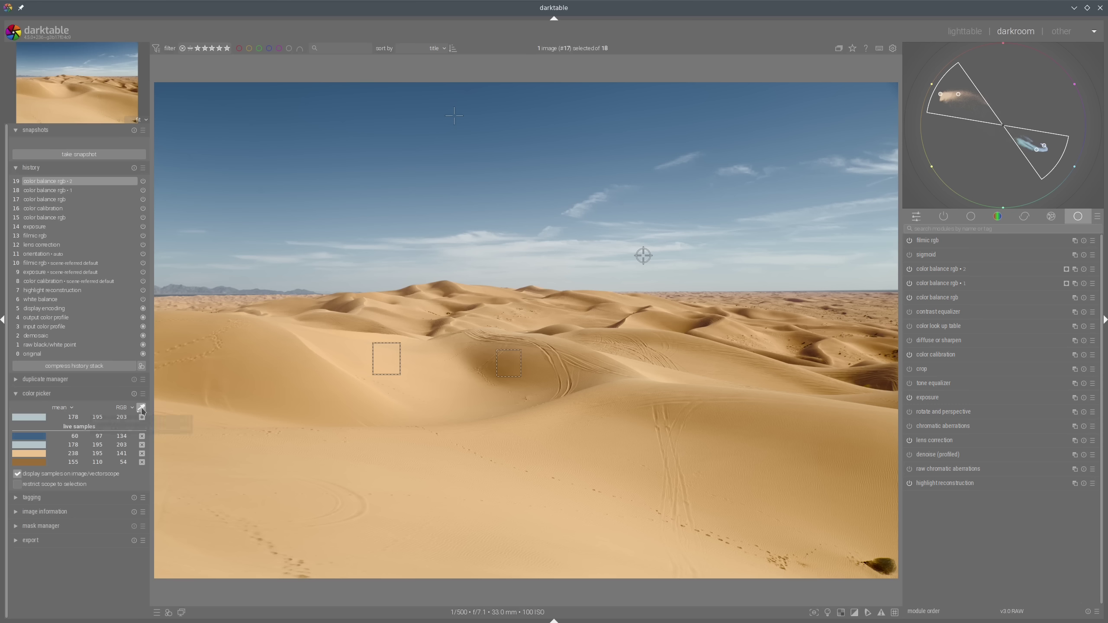
- Stop displaying the color samples on the image and vectorscope, and deactivate and collapse the color picker
left_click(30, 477)
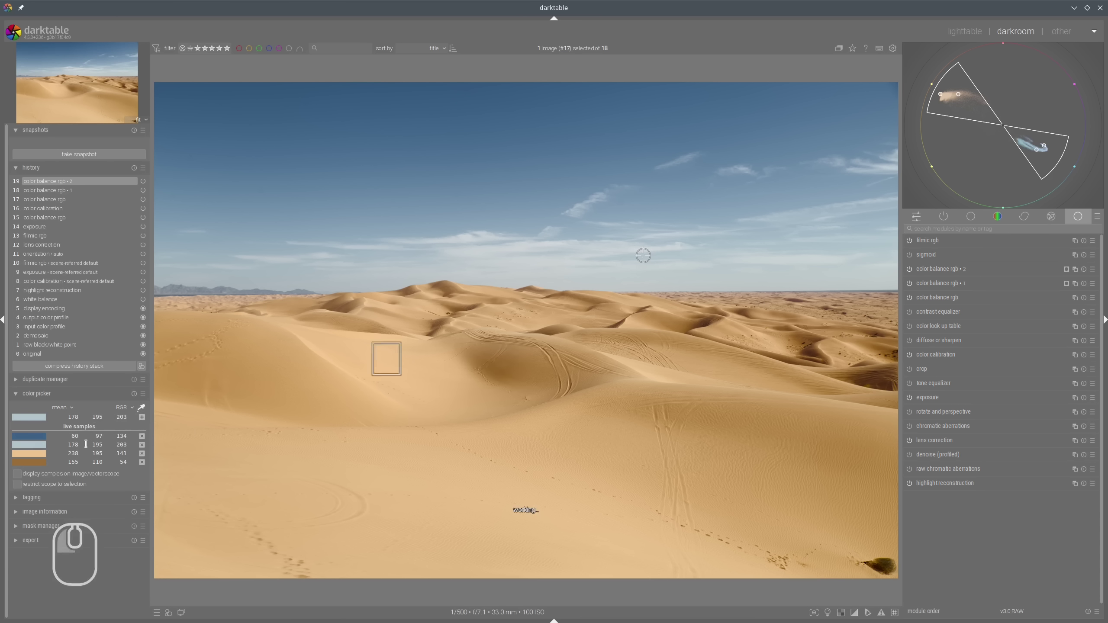
left_click(141, 408)
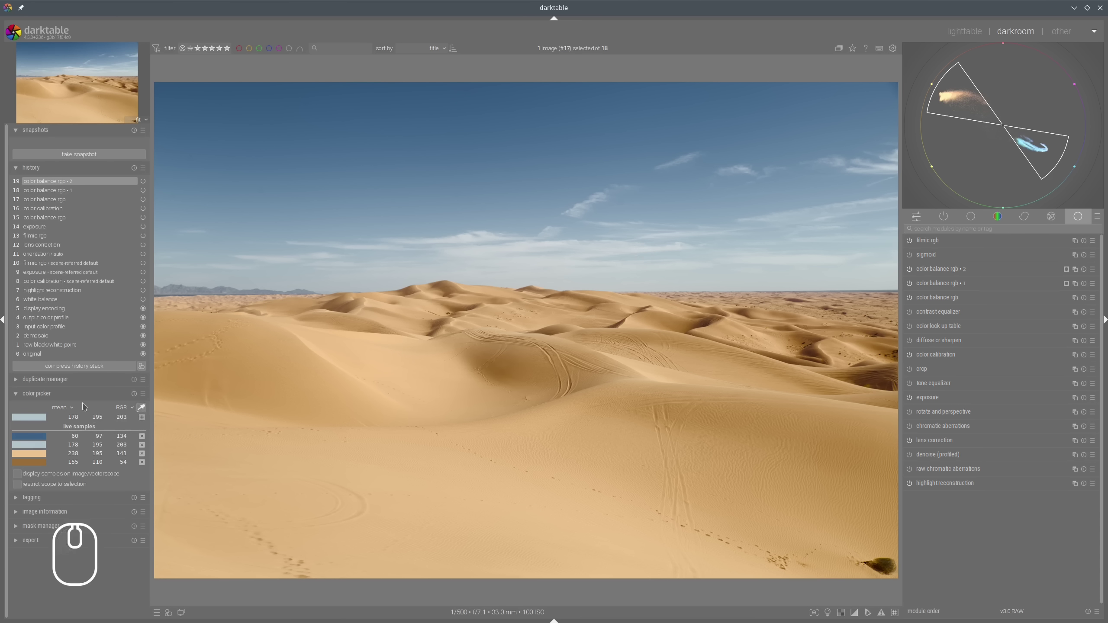
left_click(17, 393)
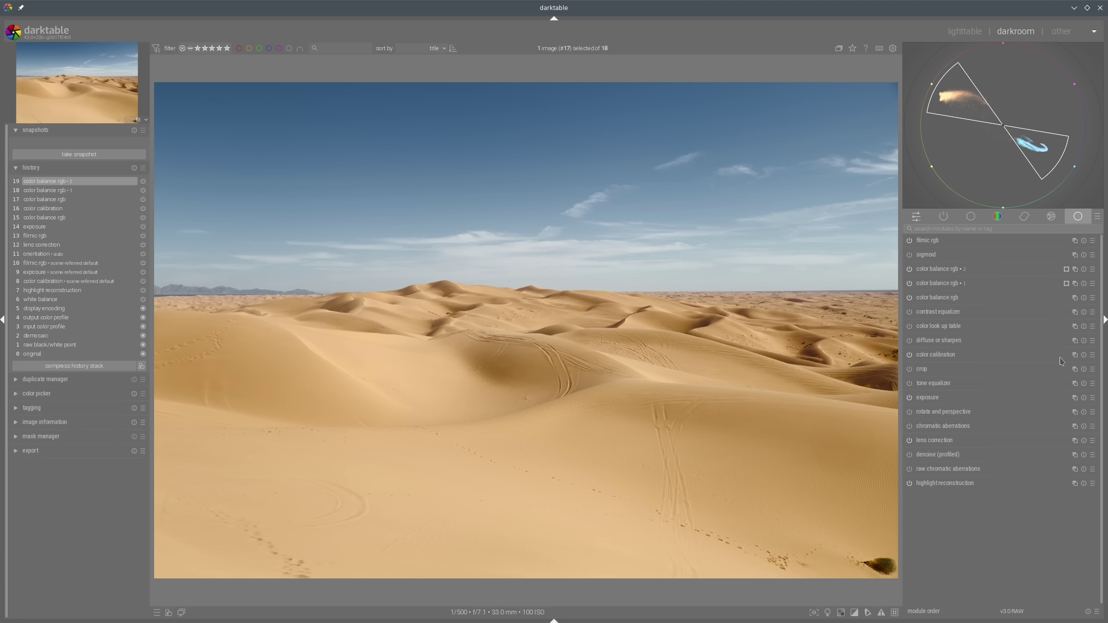
- Create a new exposure instance and draw a four-node path mask around the horizontal band of distant dunes below the horizon
left_click(1075, 399)
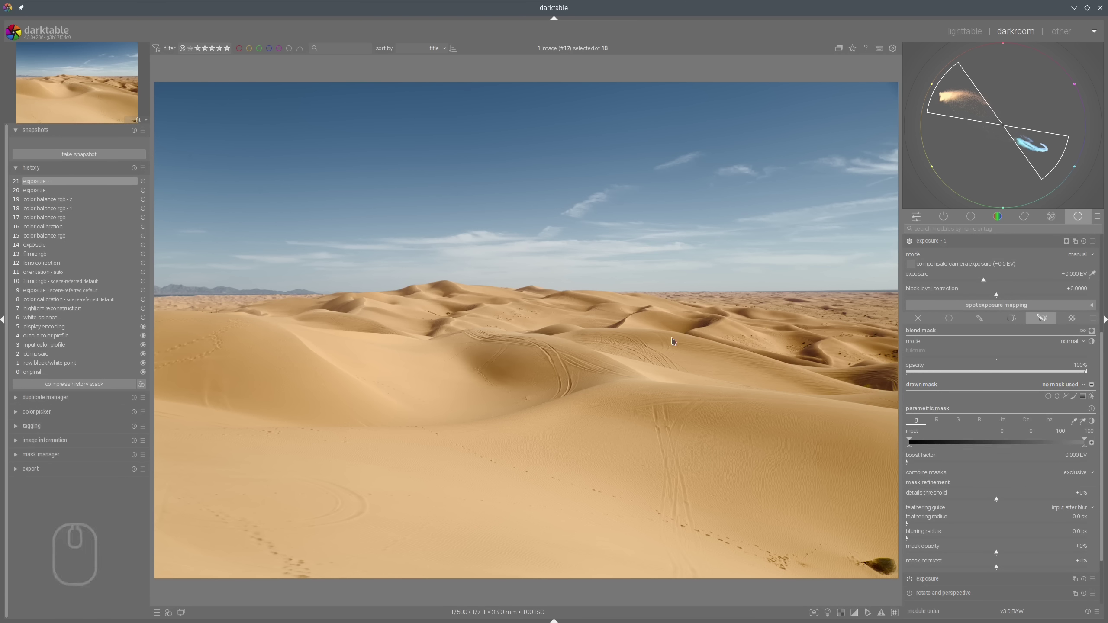
left_click(1066, 397)
left_click(160, 319)
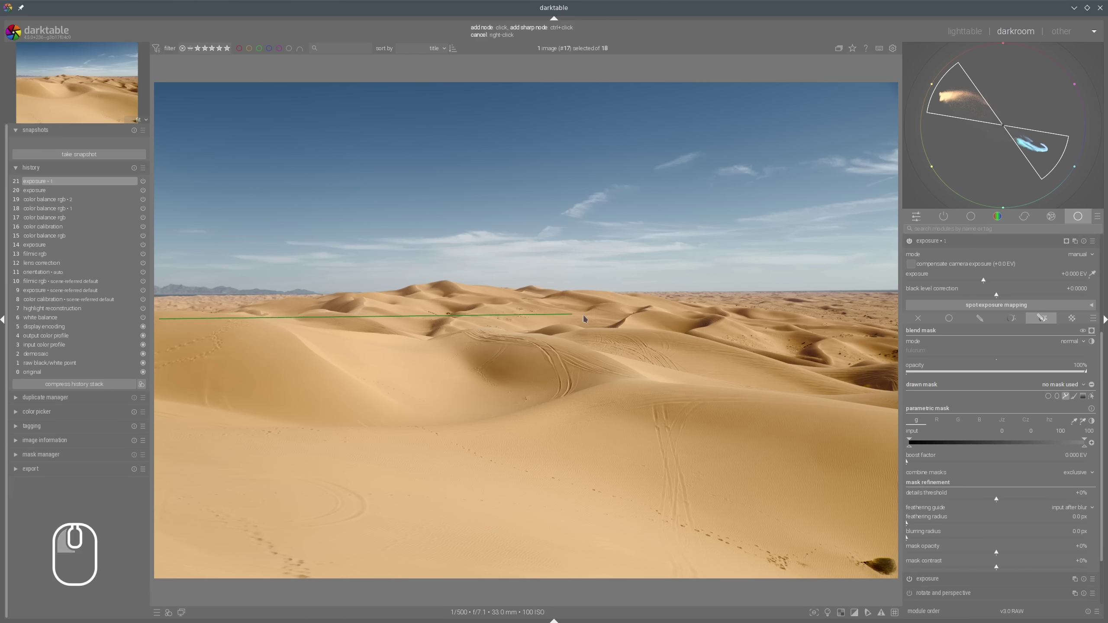
left_click(916, 315)
left_click(912, 354)
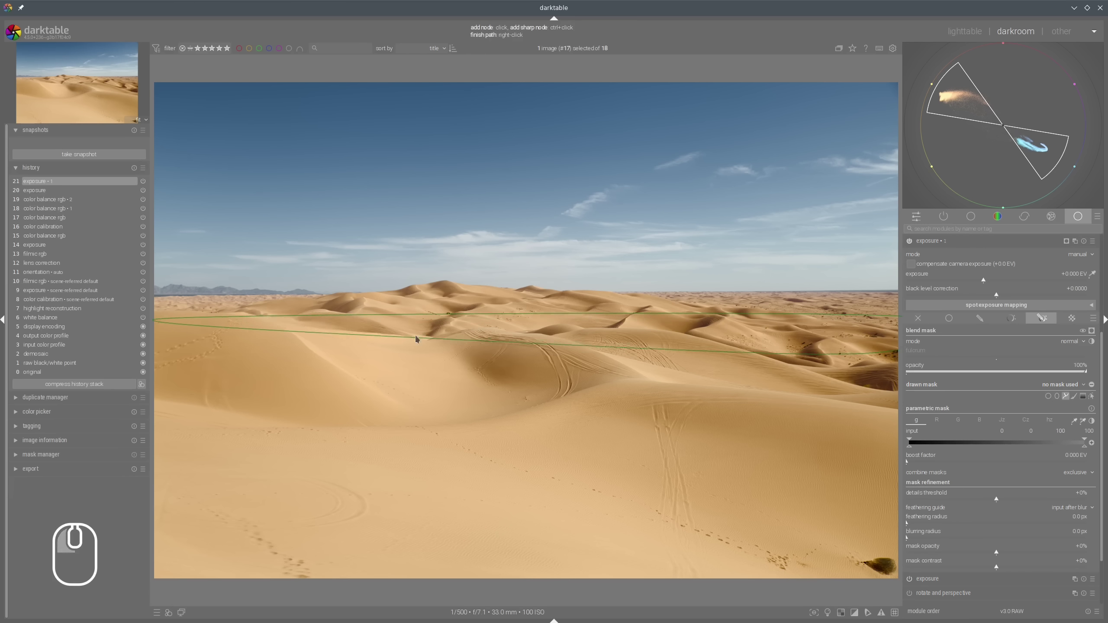
left_click(170, 340)
right_click(173, 341)
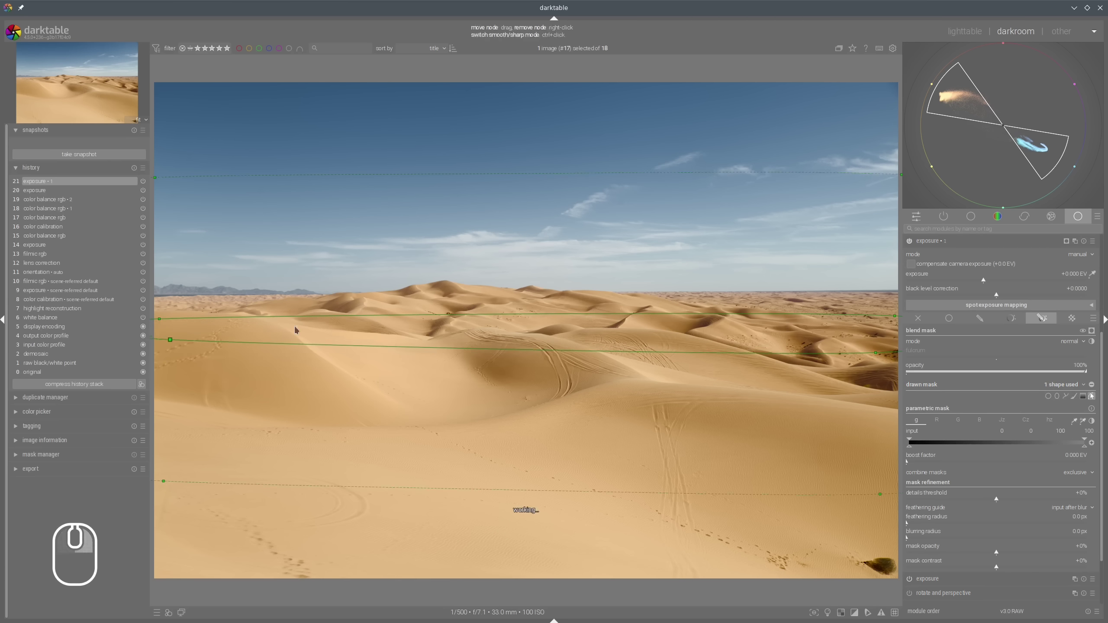
- Invert the drawn mask's polarity while previewing the mask, and lower the new instance's exposure to about -0.57 EV
left_click(1093, 331)
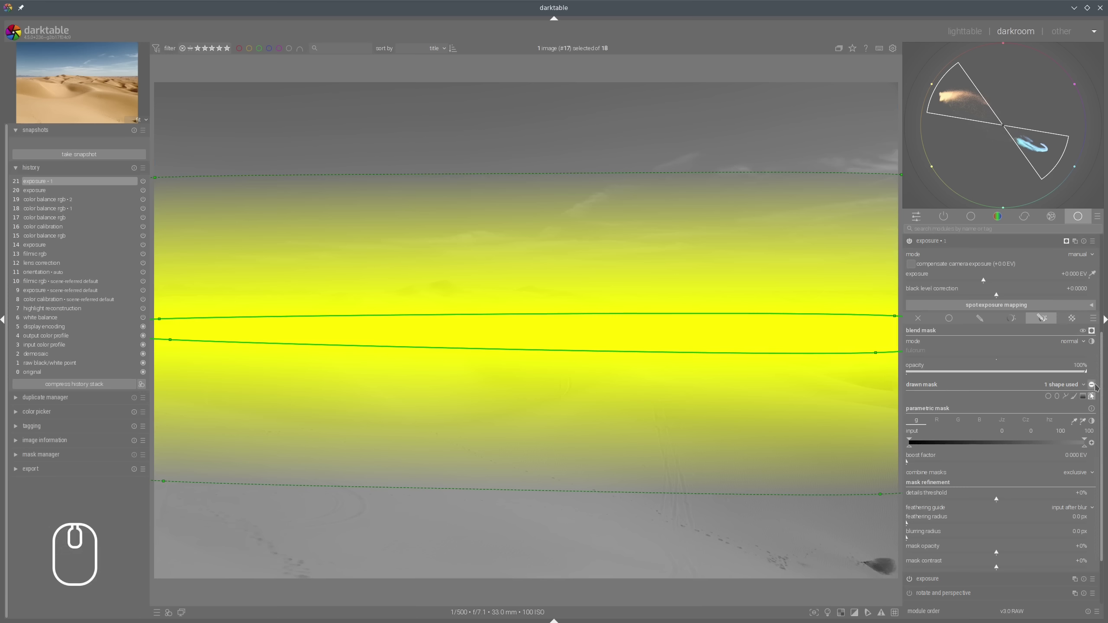
left_click(1092, 385)
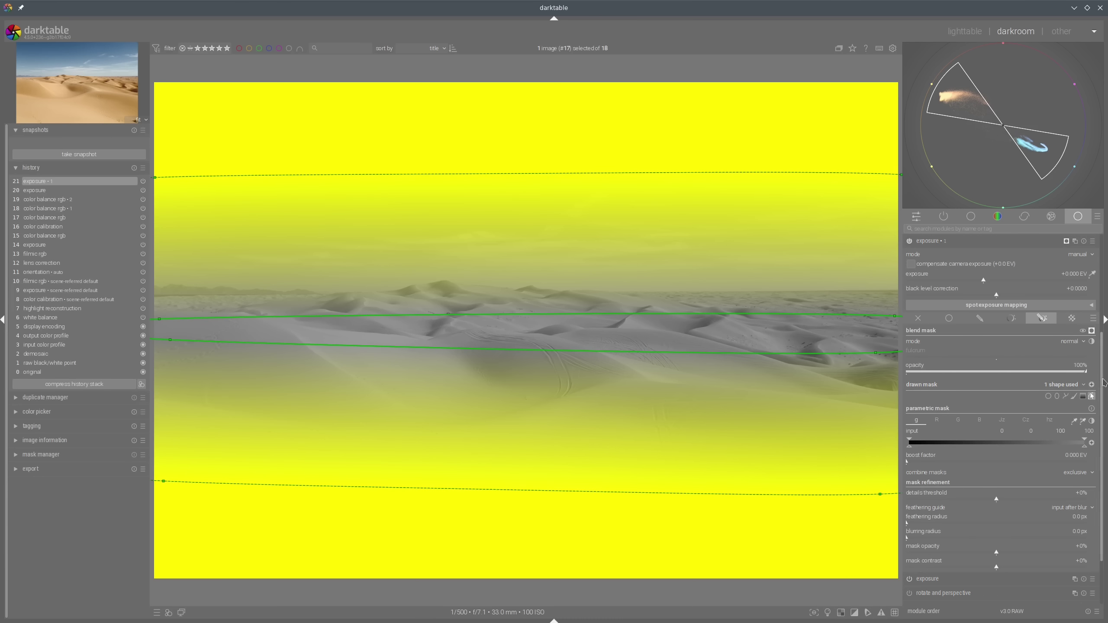
left_click(1091, 330)
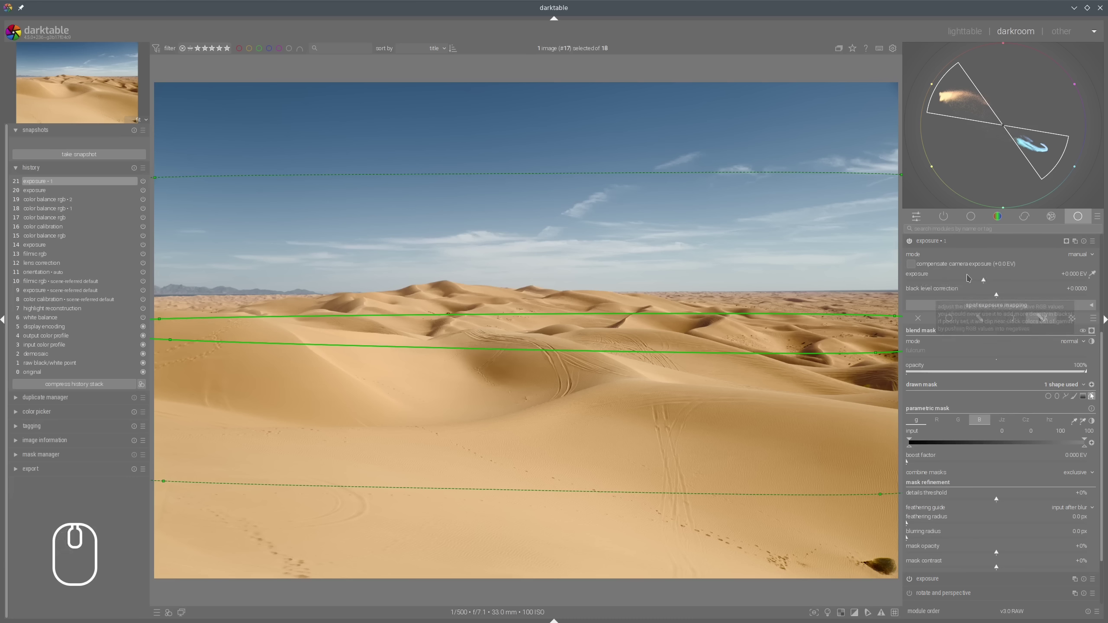
left_click_drag(986, 281, 970, 281)
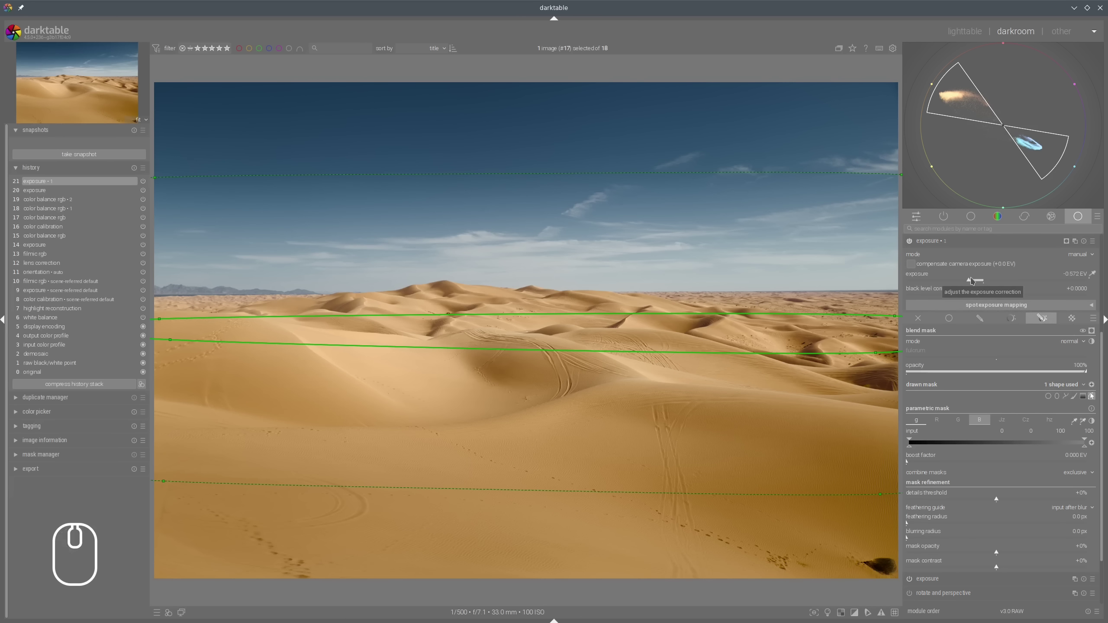
left_click(948, 244)
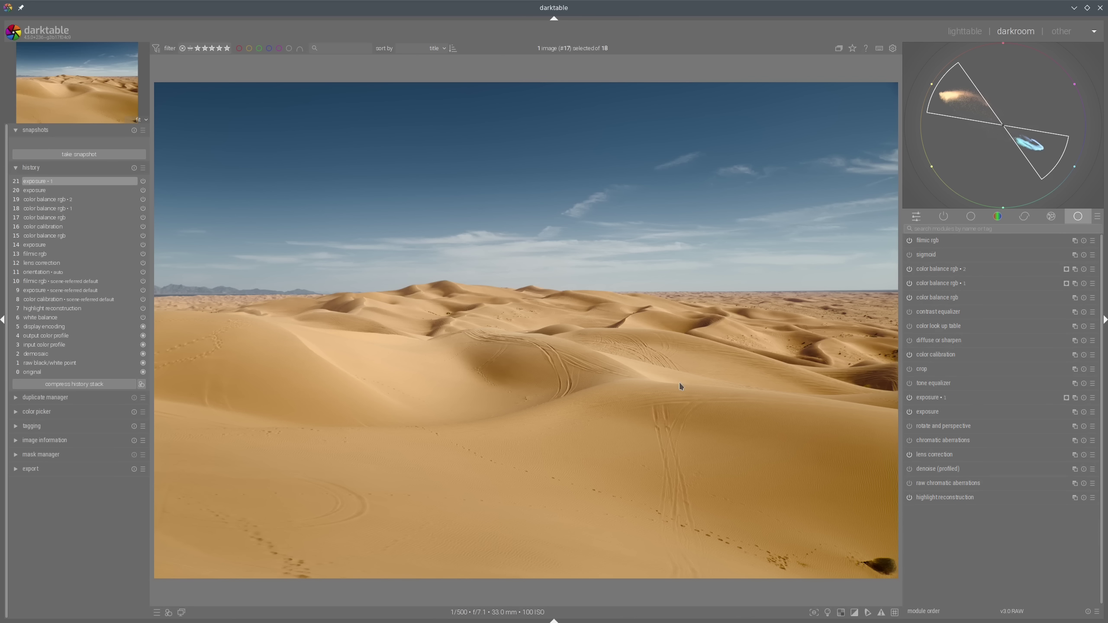
- Turn on the color assessment view and, in the original color balance rgb, set shadows brilliance to about -30.14% and raise highlights brilliance
left_click(826, 612)
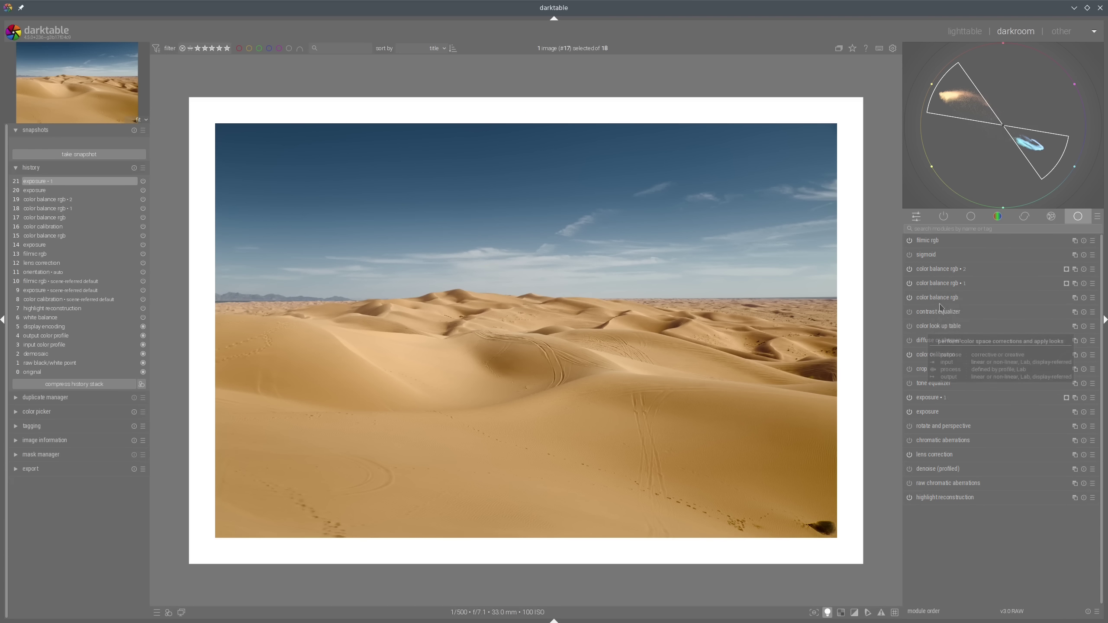
left_click(1017, 298)
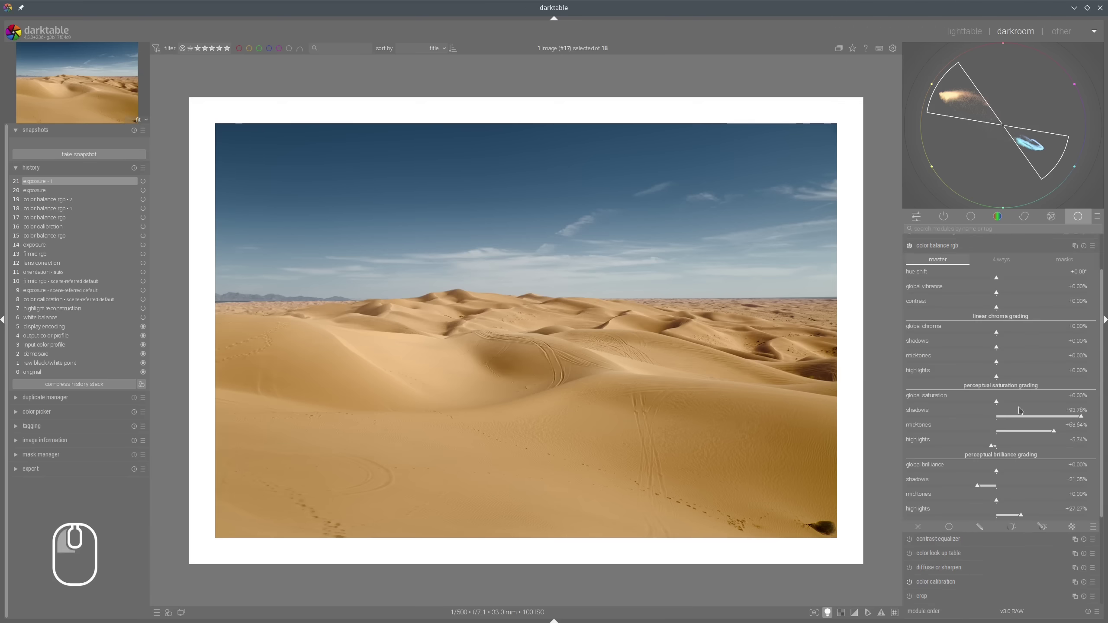
left_click(966, 482)
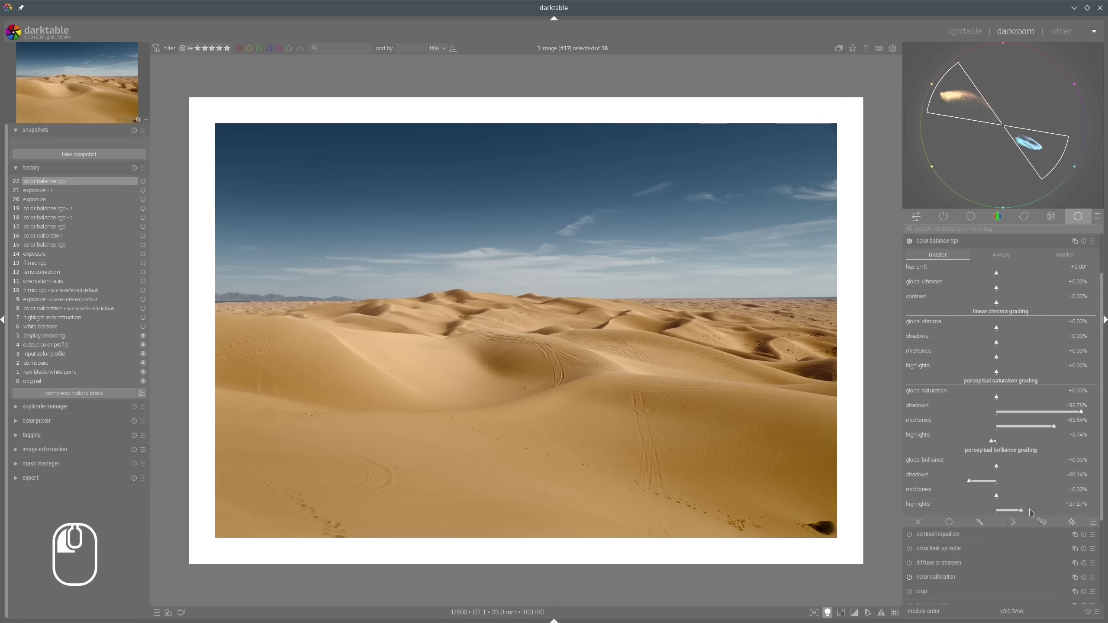
left_click_drag(1030, 513, 1034, 512)
left_click(934, 241)
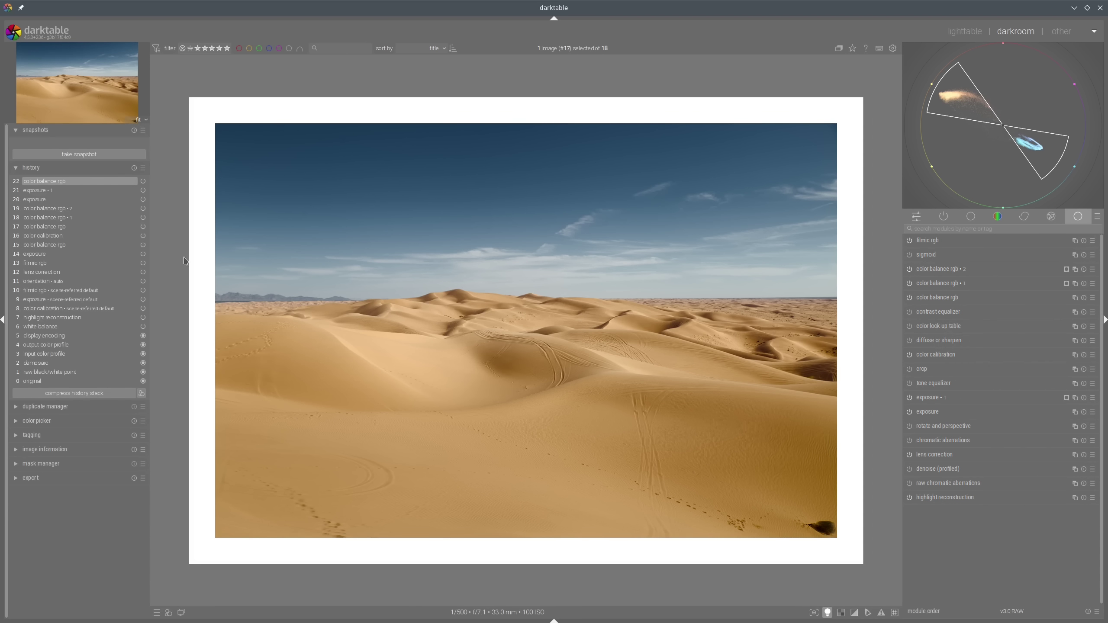
- Take and activate a snapshot of the lens correction history stage, and restore the latest color balance rgb stage
left_click(47, 272)
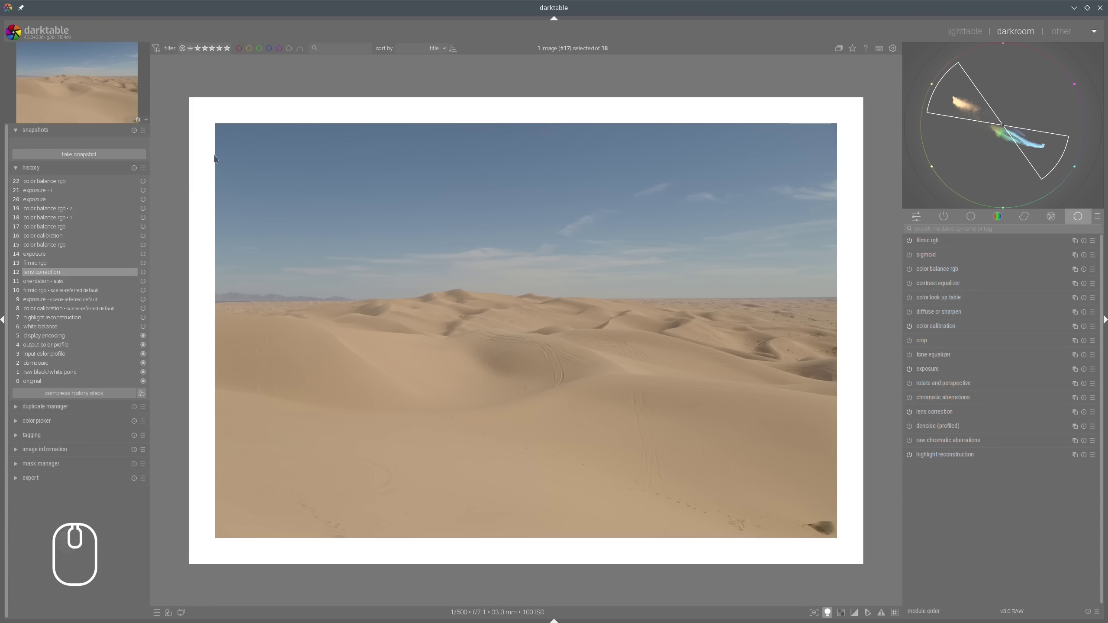
left_click(64, 154)
left_click(79, 143)
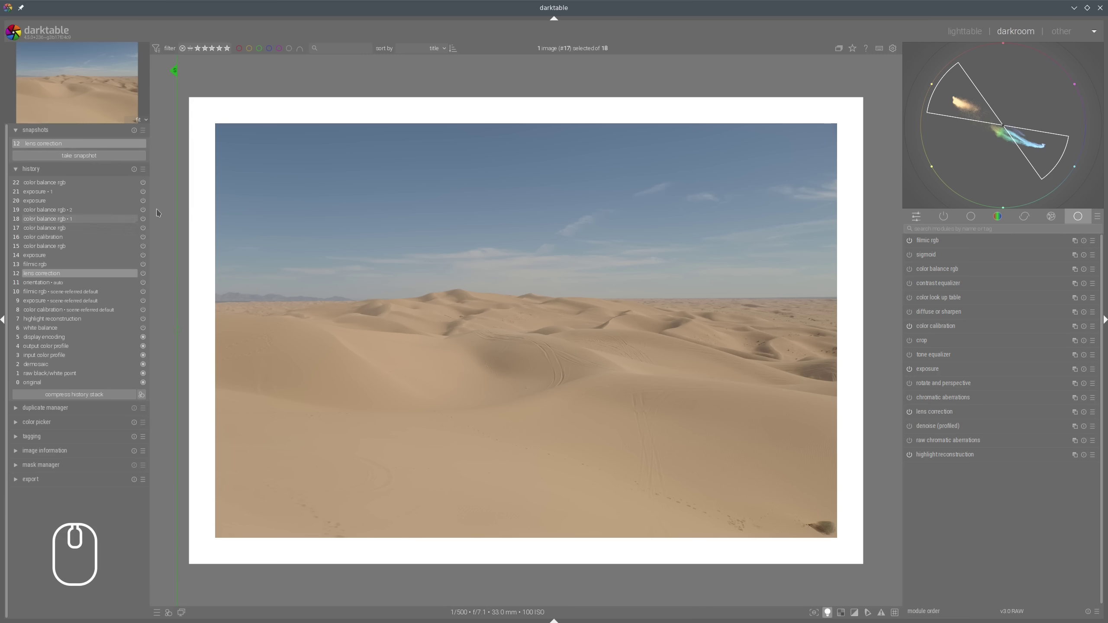
left_click(58, 183)
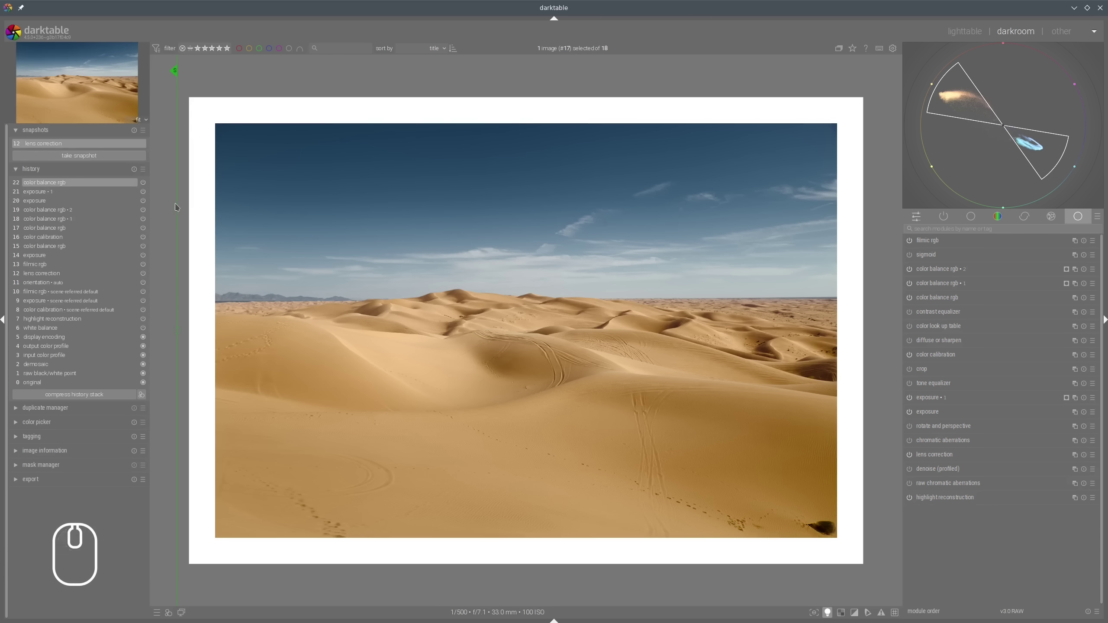
- Compare the finished dune edit with the lens correction snapshot using the split line, and check the vectorscope
left_click_drag(178, 207, 175, 241)
mouse_move(1042, 160)
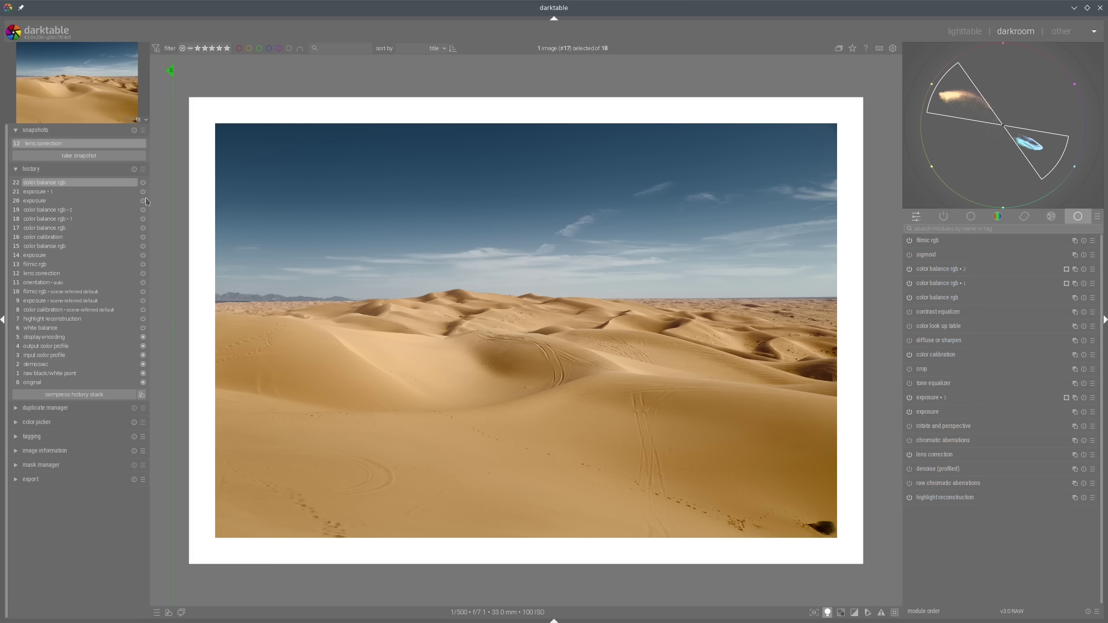
left_click_drag(174, 219, 158, 255)
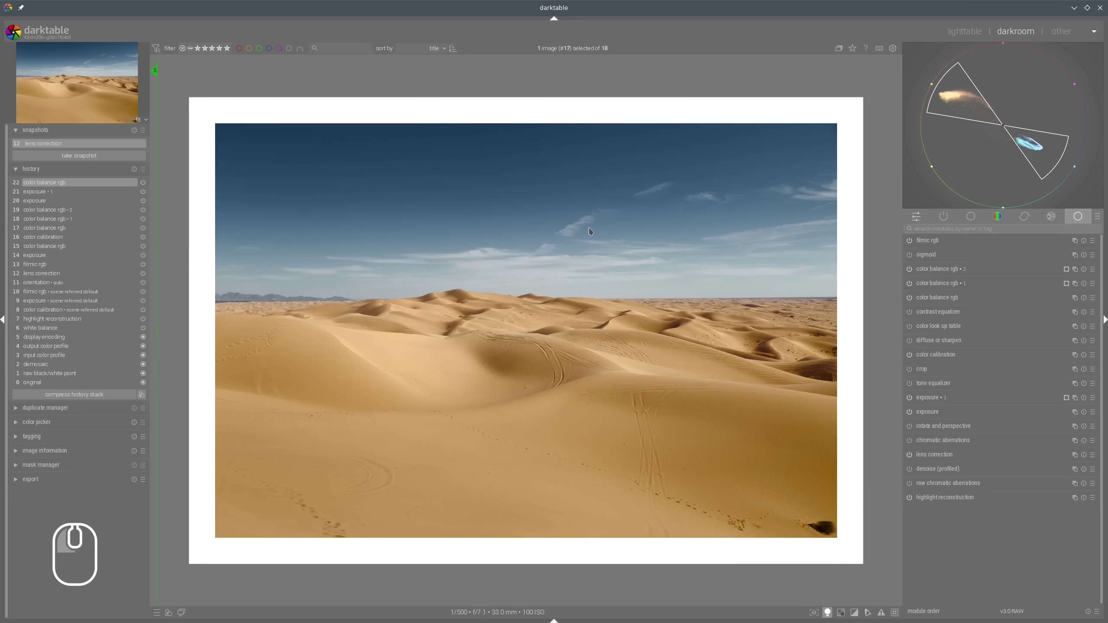
mouse_move(985, 106)
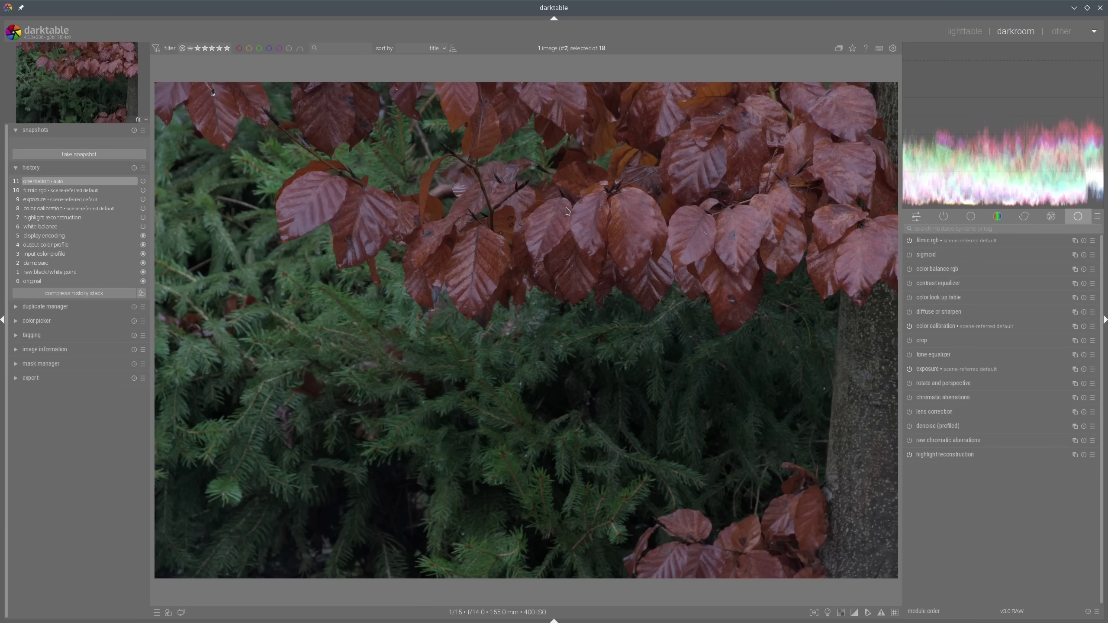
mouse_move(633, 184)
left_mouse_down()
mouse_move(511, 224)
mouse_move(628, 177)
left_mouse_up()
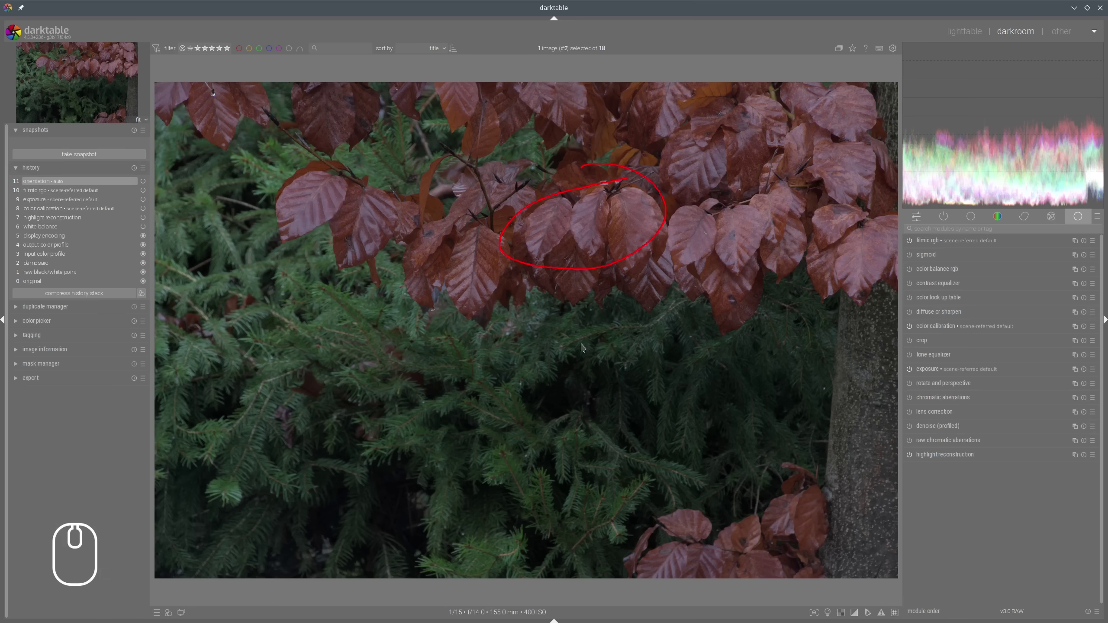
mouse_move(627, 340)
left_mouse_down()
mouse_move(414, 380)
mouse_move(640, 395)
mouse_move(667, 356)
left_mouse_up()
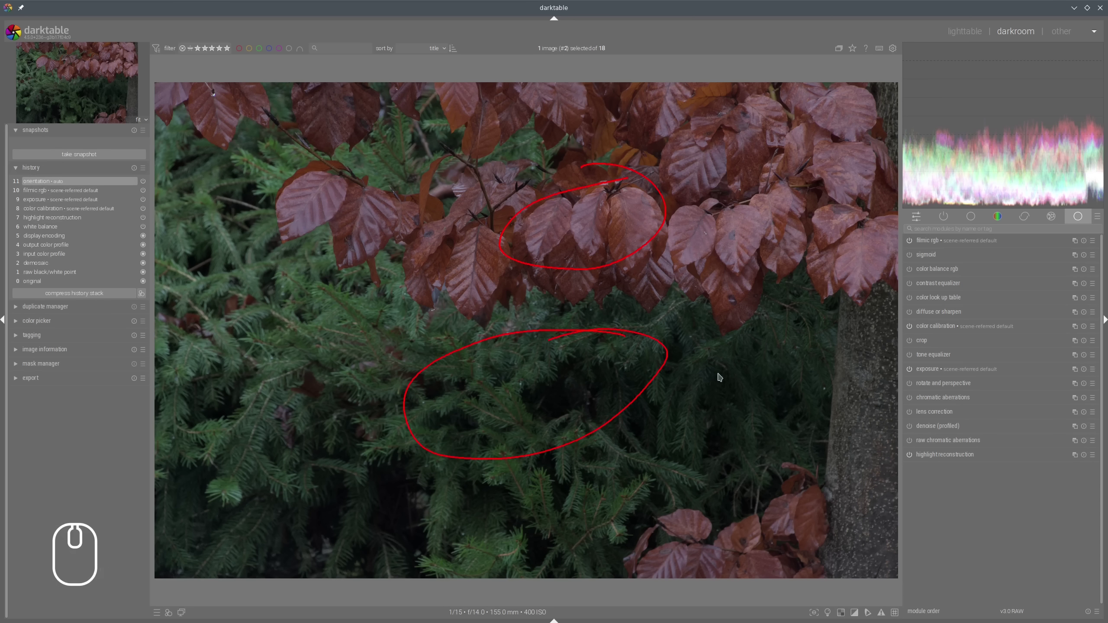
right_click(712, 330)
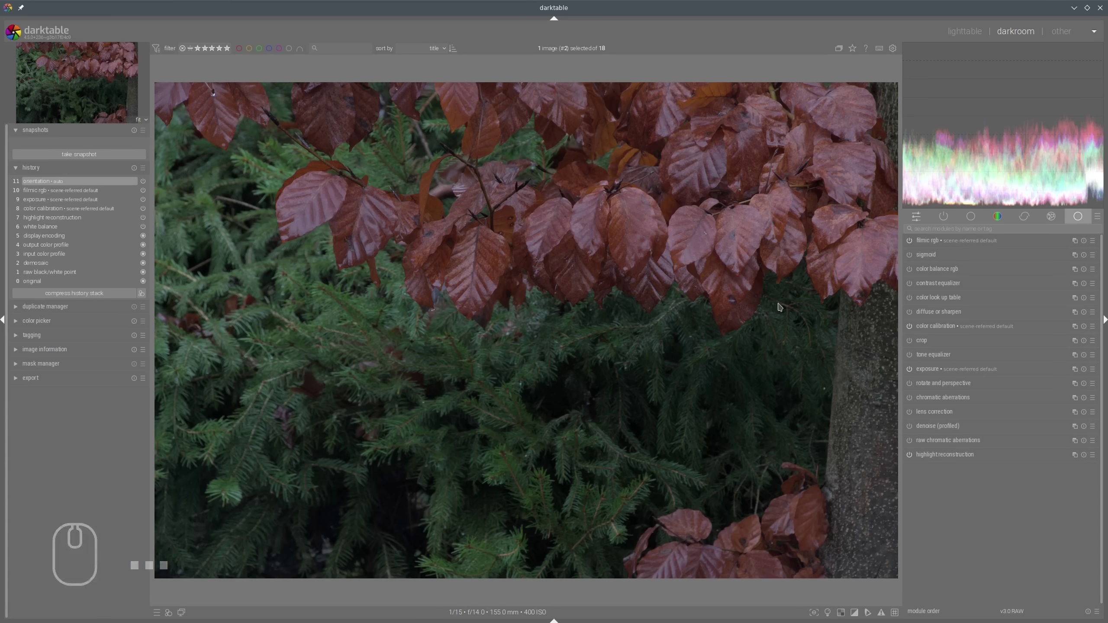
- Enable lens correction and denoise (profiled) on the red leaves photo, and raise its exposure to about +1.722 EV
left_click(910, 412)
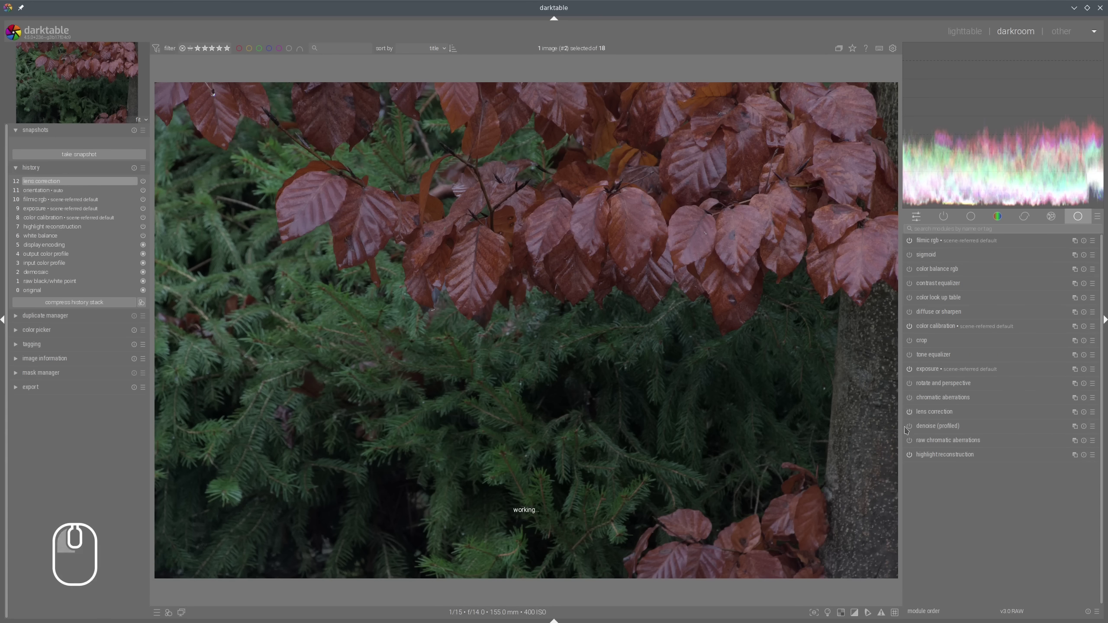
left_click(910, 426)
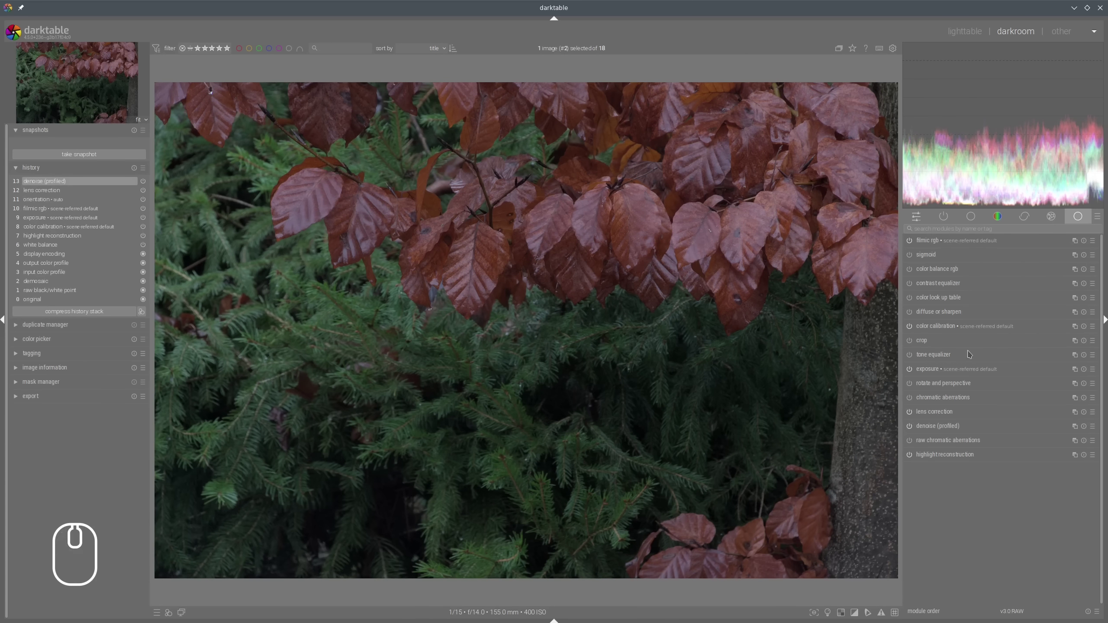
left_click(927, 369)
left_click_drag(1013, 409, 1028, 408)
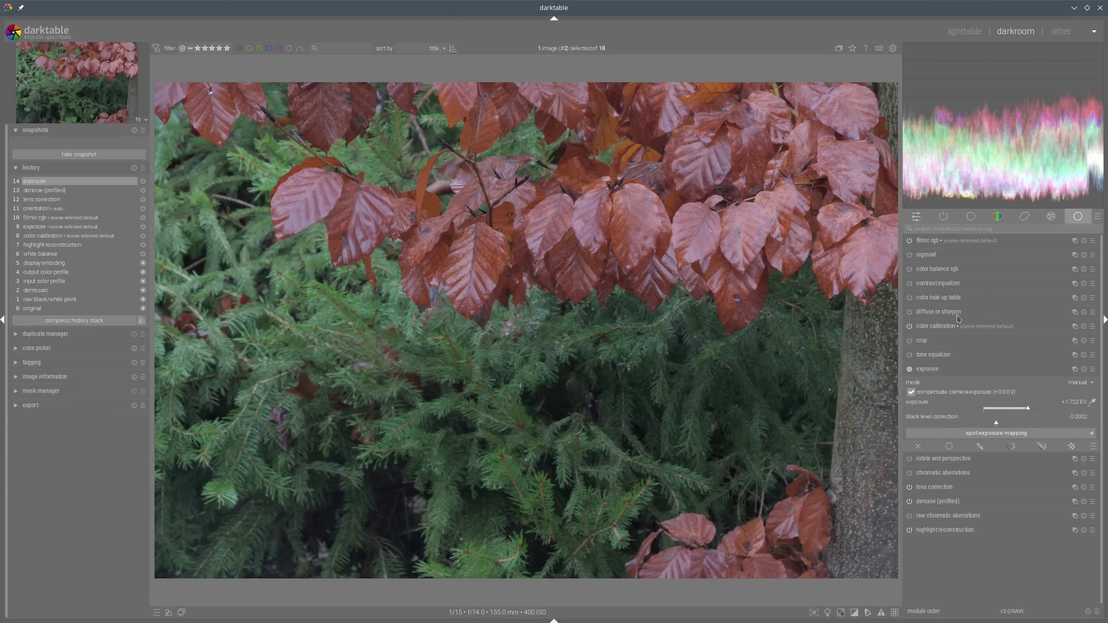
- In color calibration, detect the illuminant from the image area and reduce the illuminant's chroma
left_click(936, 326)
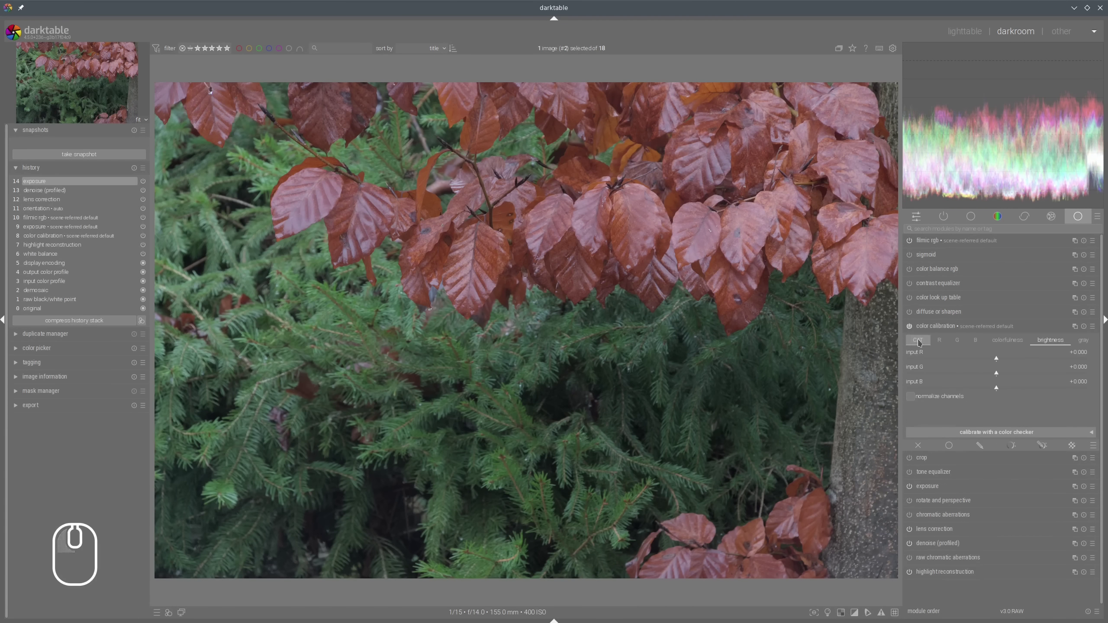
left_click(1092, 361)
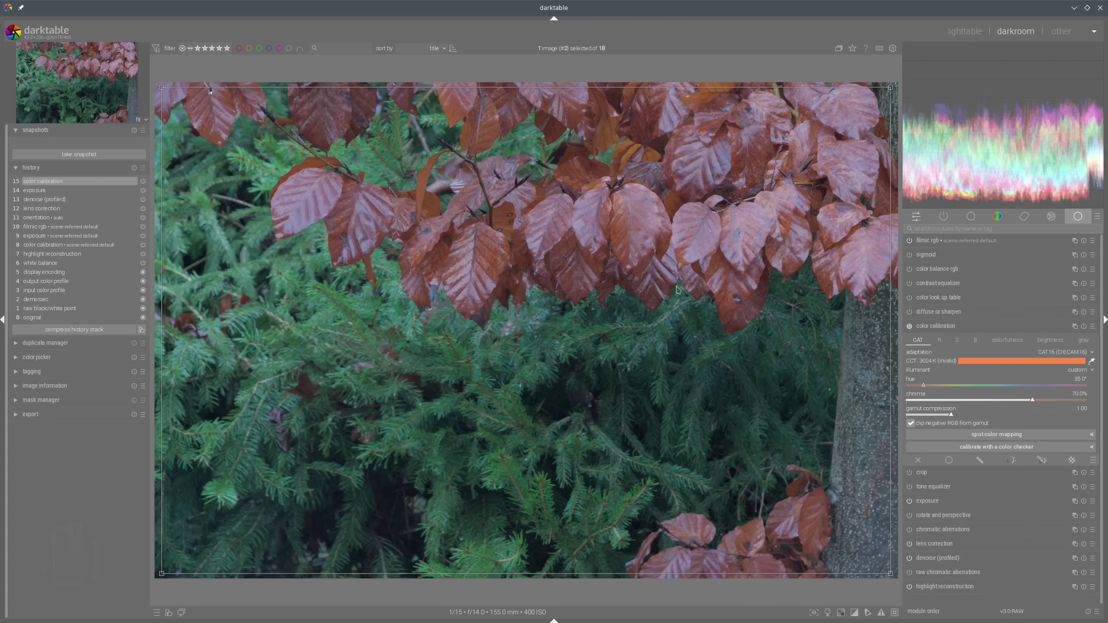
left_click(998, 401)
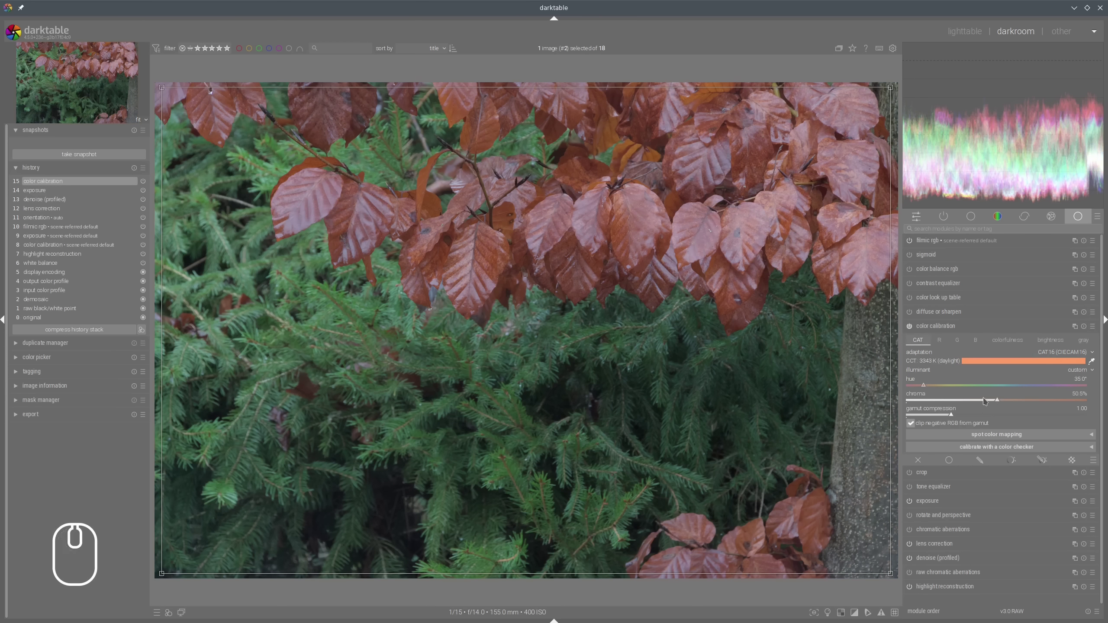
left_click(988, 401)
left_click(954, 328)
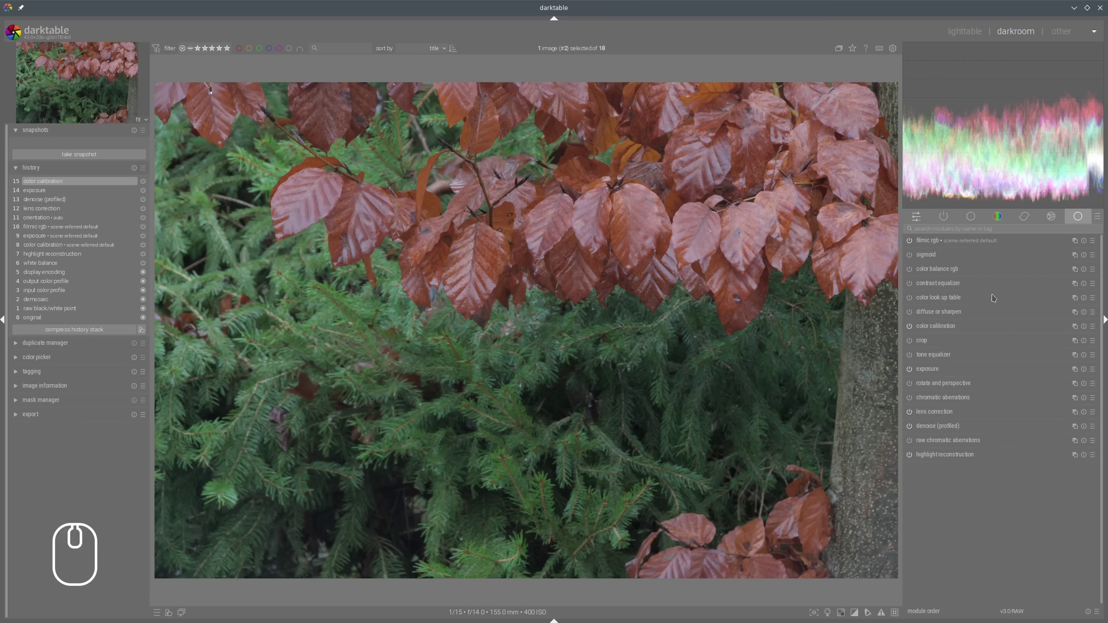
- In color balance rgb, set highlights brilliance to about +40.67% and shadows brilliance to about -17.70%
left_click(947, 270)
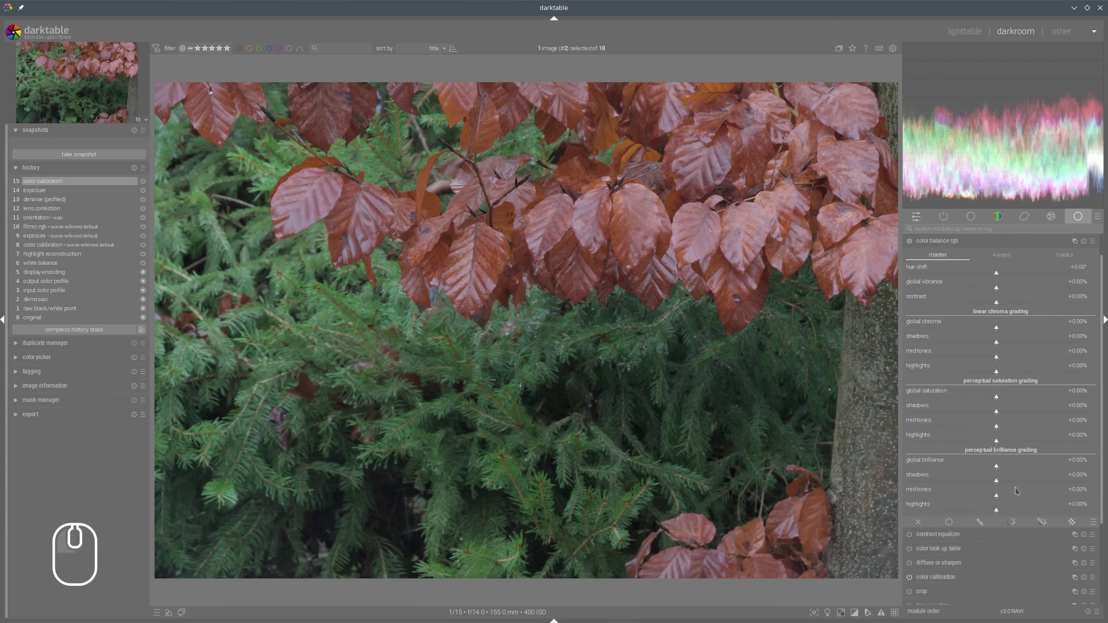
left_click_drag(1019, 514, 1024, 515)
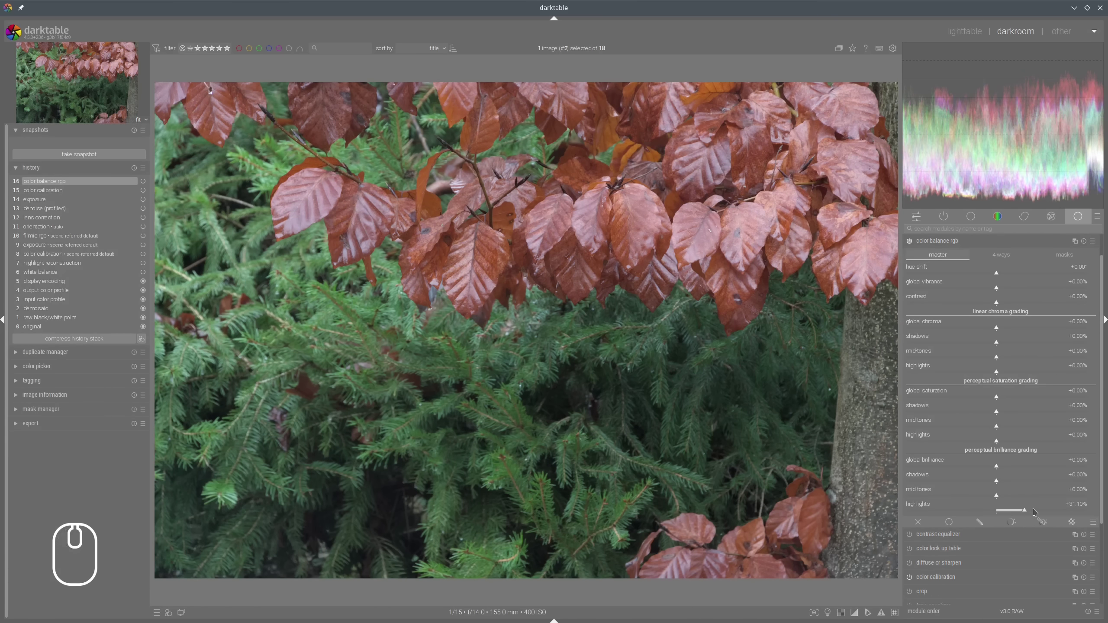
left_click(1033, 512)
left_click(982, 480)
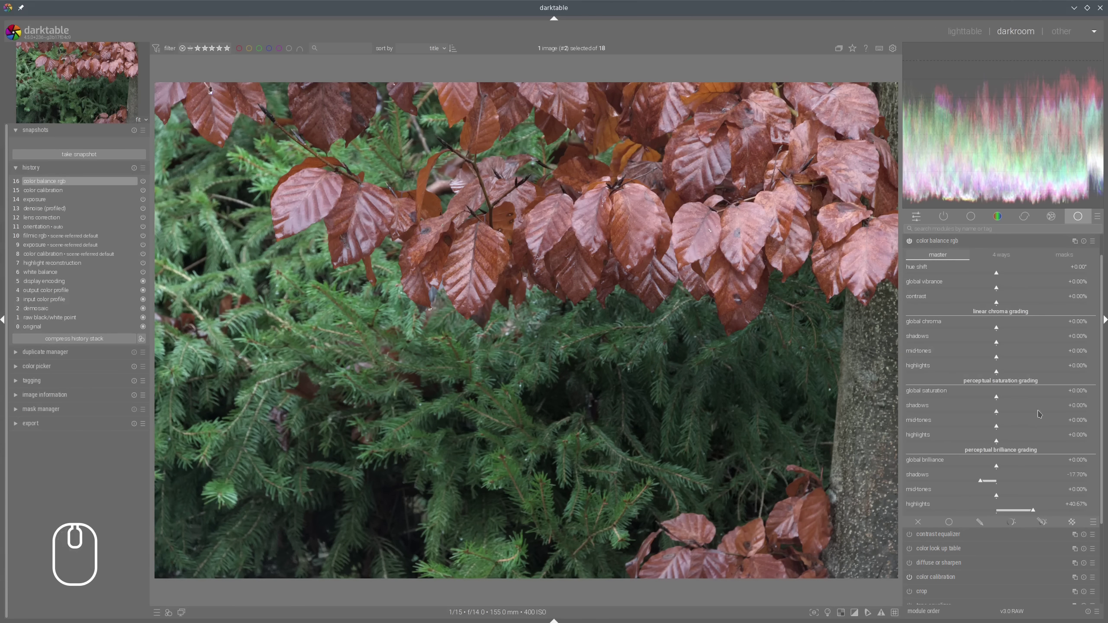
- Set perceptual saturation to about +68.90% for shadows and +34.45% for midtones, and lower it slightly for highlights
left_click(1060, 412)
left_click(1028, 426)
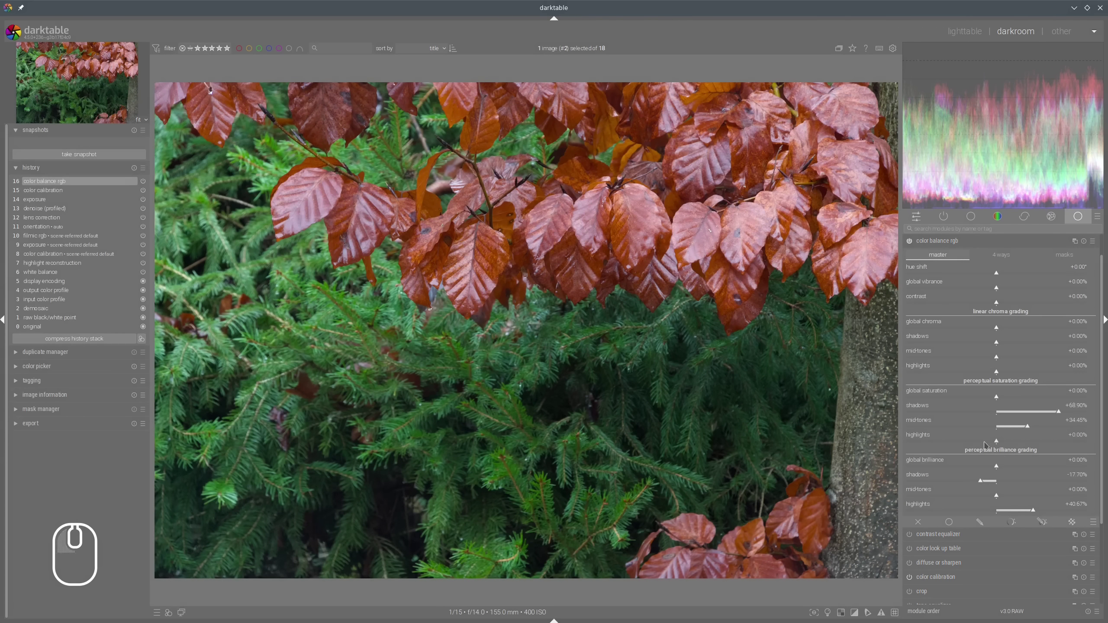
left_click(983, 443)
left_click(942, 241)
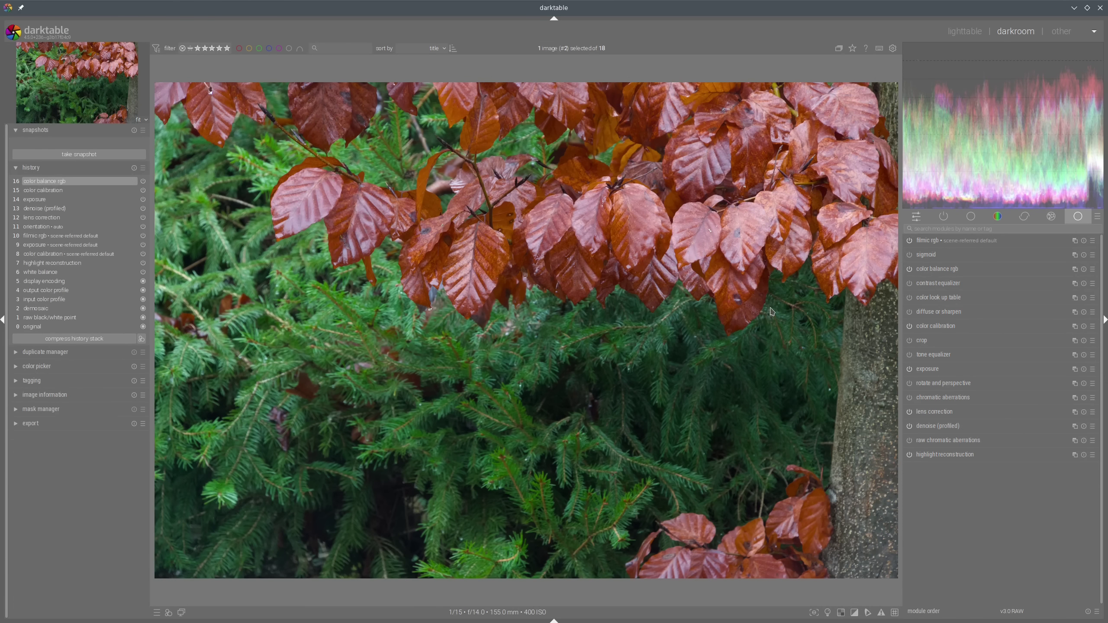
- Switch the scope to the vectorscope and rotate the complementary harmony guide to 359° to match the reds and greens
mouse_move(964, 112)
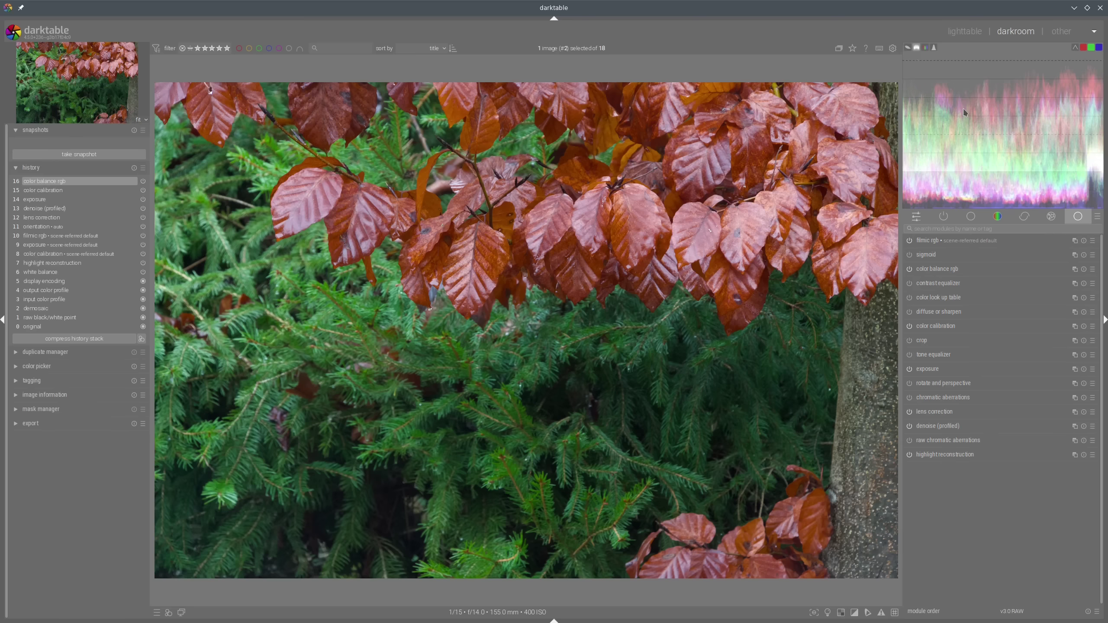
left_click(908, 48)
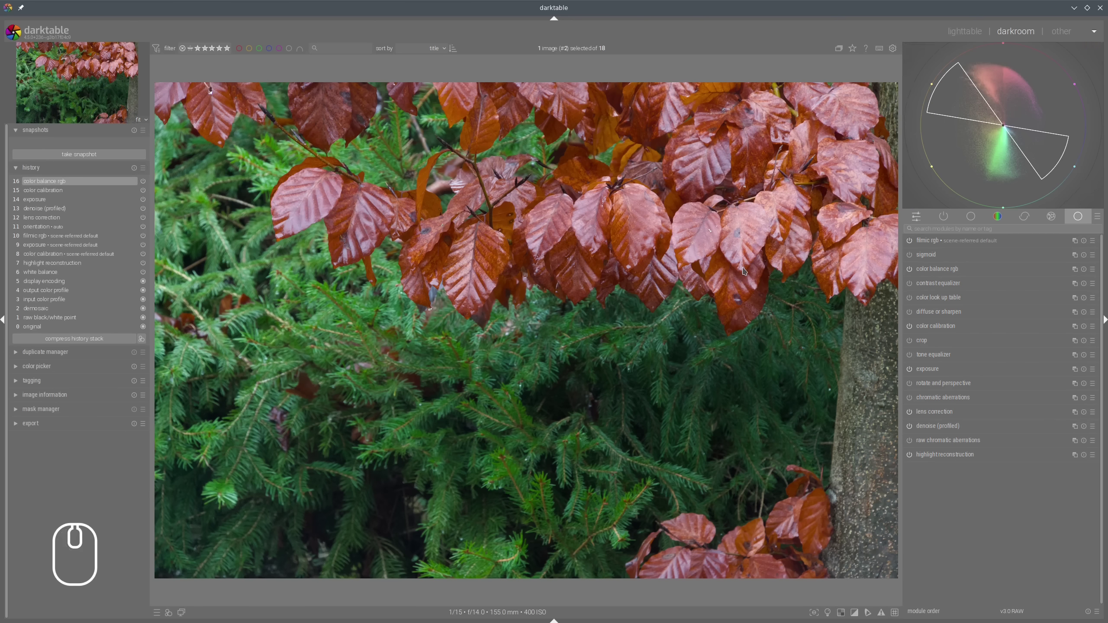
mouse_move(1032, 77)
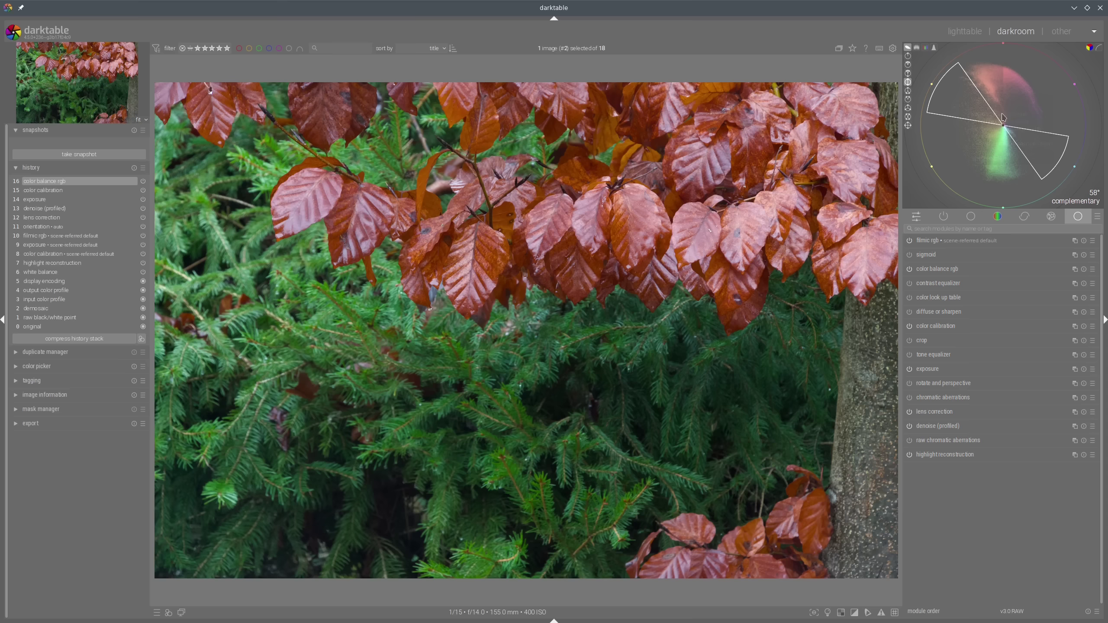
scroll(966, 101, "up", 2)
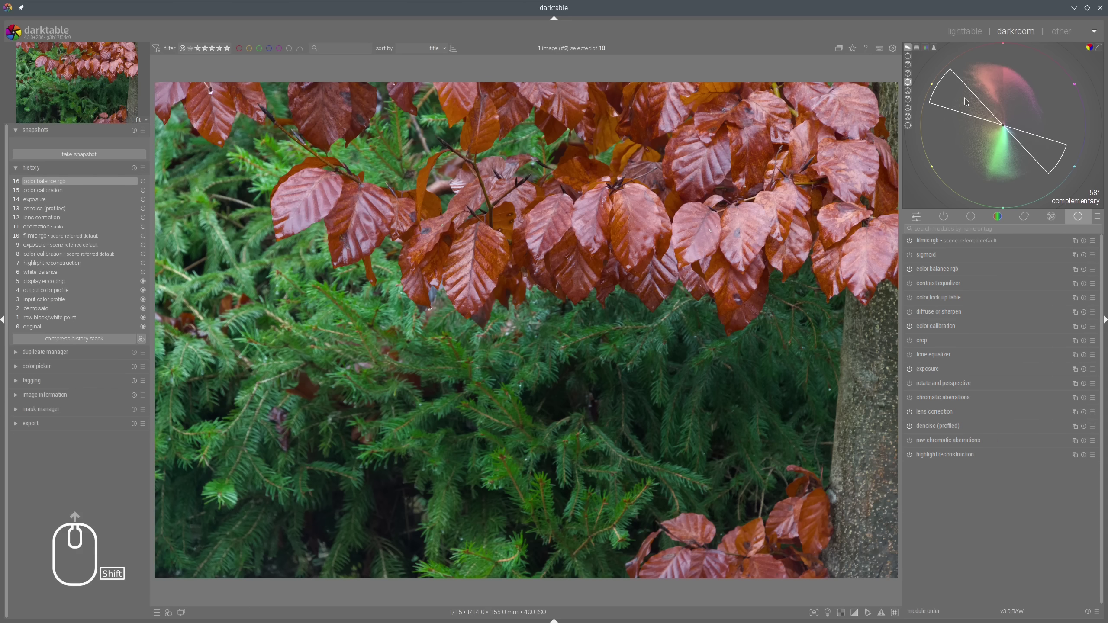
scroll(966, 101, "up", 2)
scroll(967, 101, "up", 4)
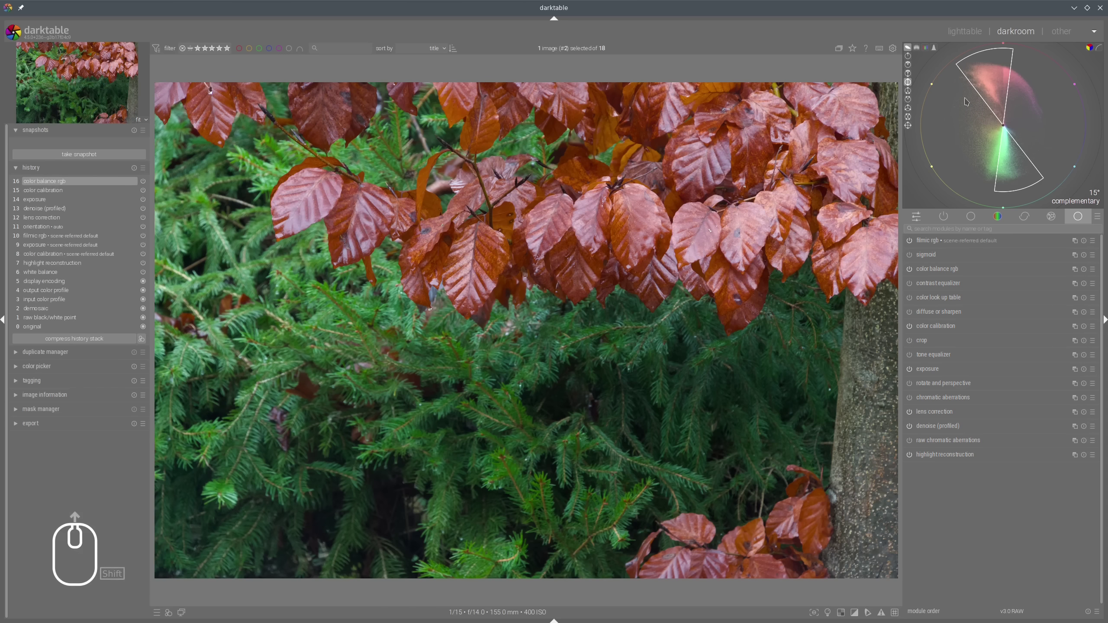
scroll(967, 101, "up", 10)
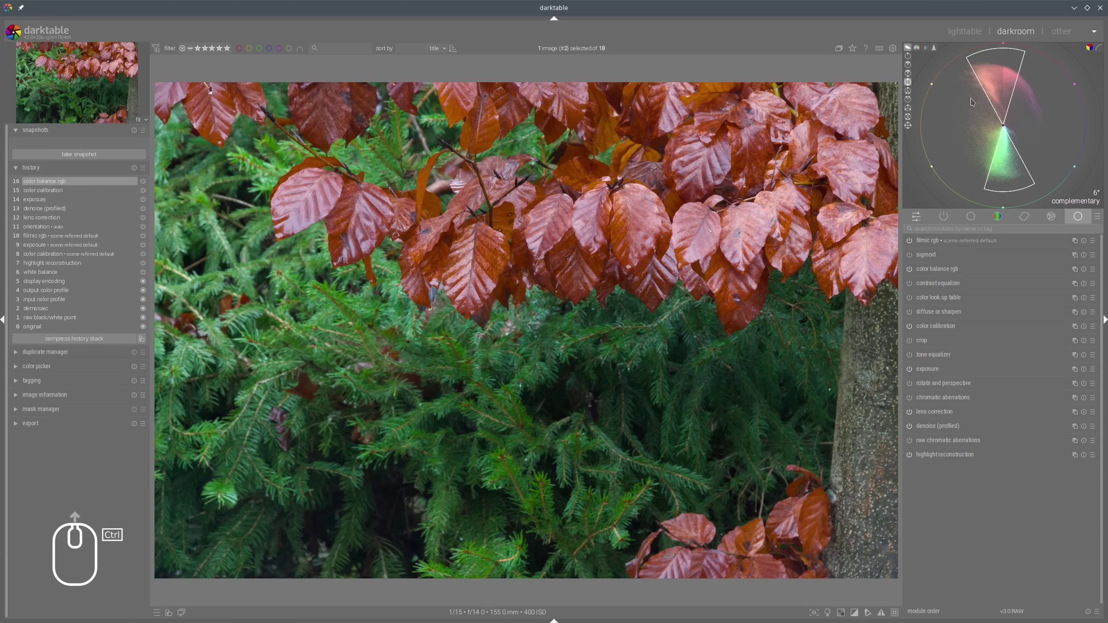
scroll(972, 101, "up", 3)
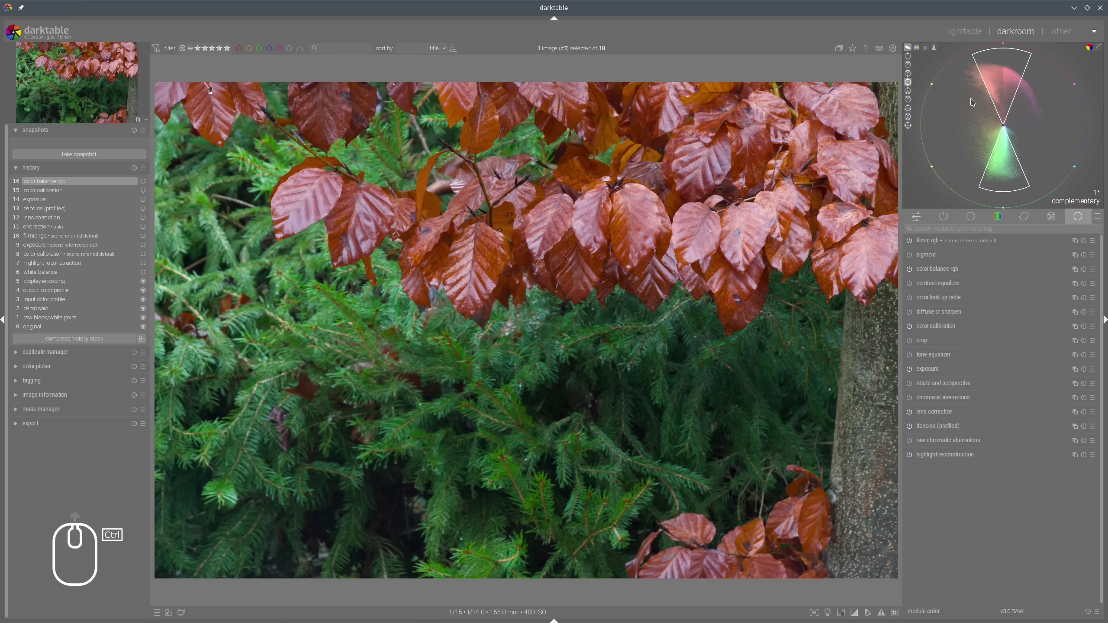
scroll(972, 102, "up", 1)
scroll(973, 102, "up", 1)
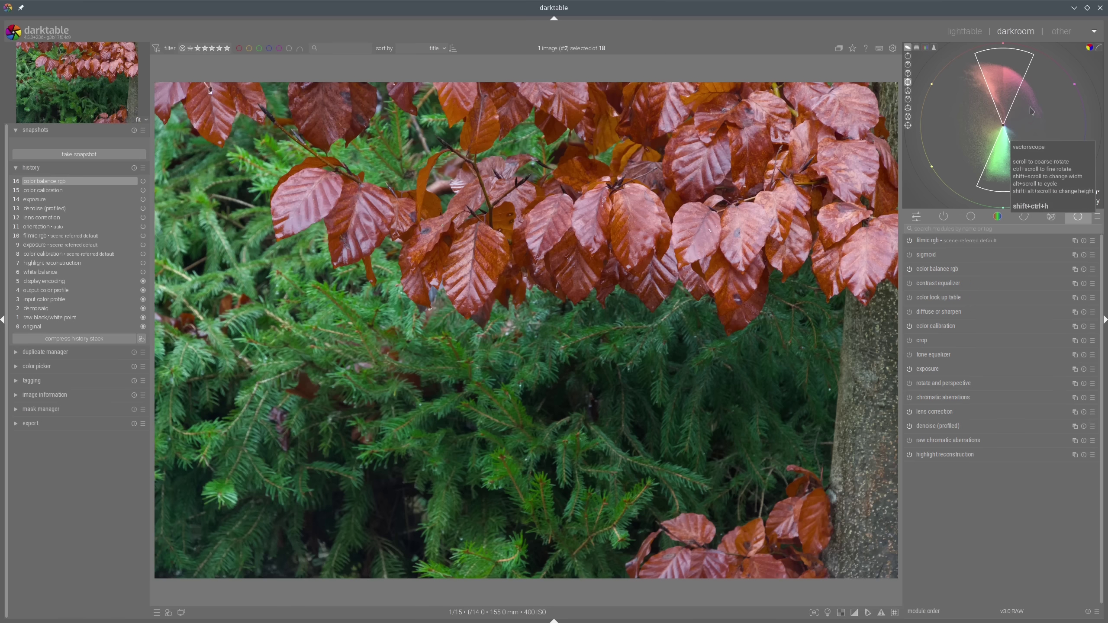
mouse_move(1047, 71)
left_mouse_down()
mouse_move(1037, 119)
mouse_move(1051, 81)
left_mouse_up()
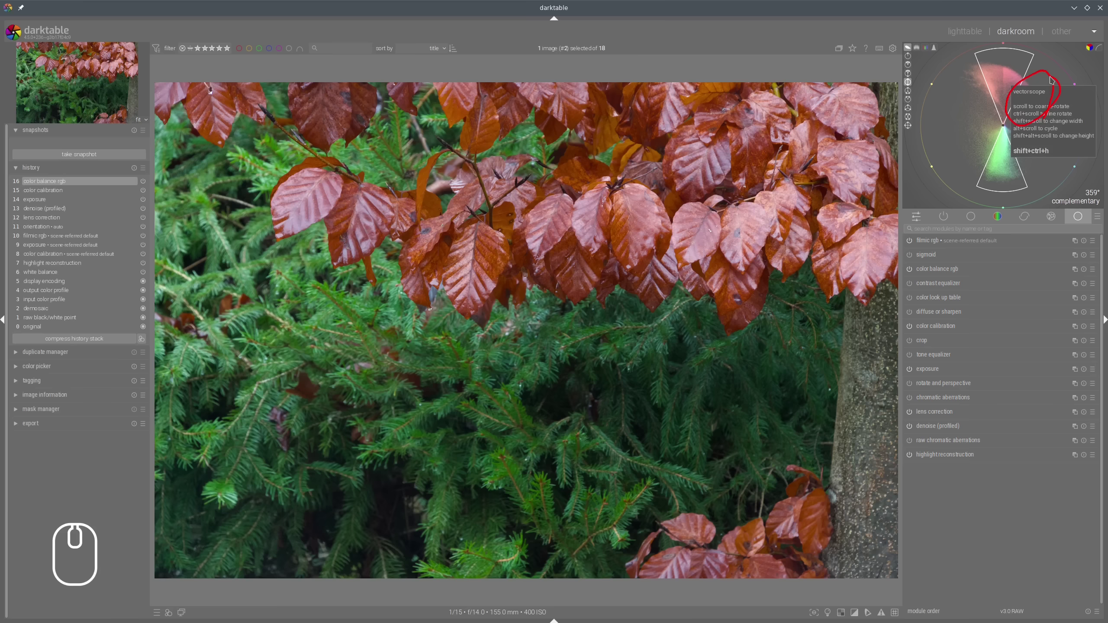
key("Escape")
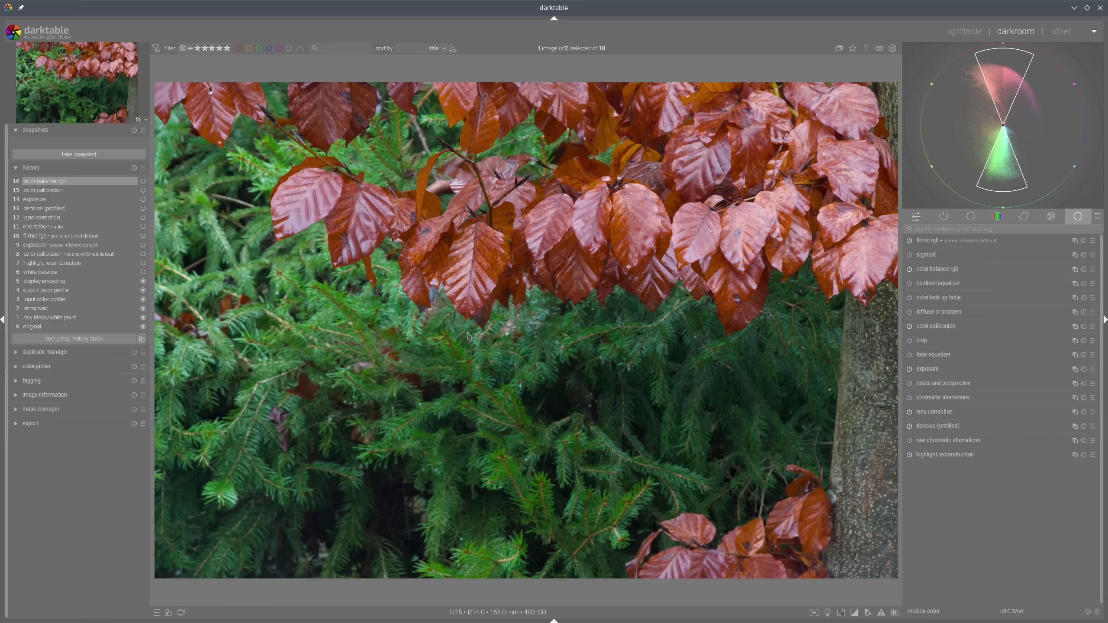
- Turn on the color picker and add live samples of two pale purplish highlights on the red leaves
left_click(37, 366)
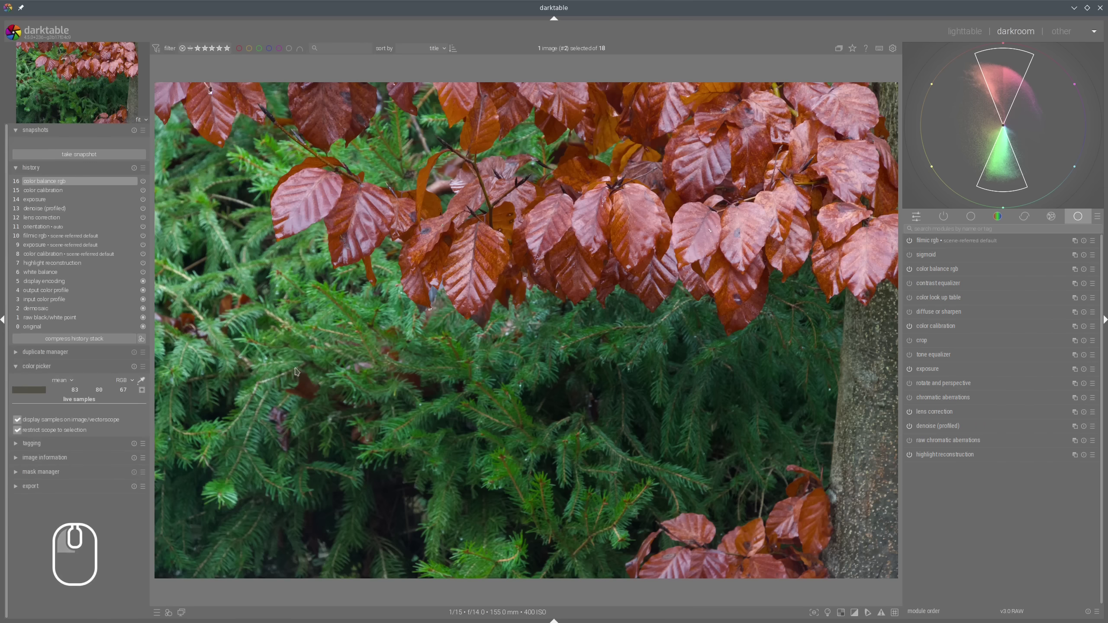
left_click(142, 381)
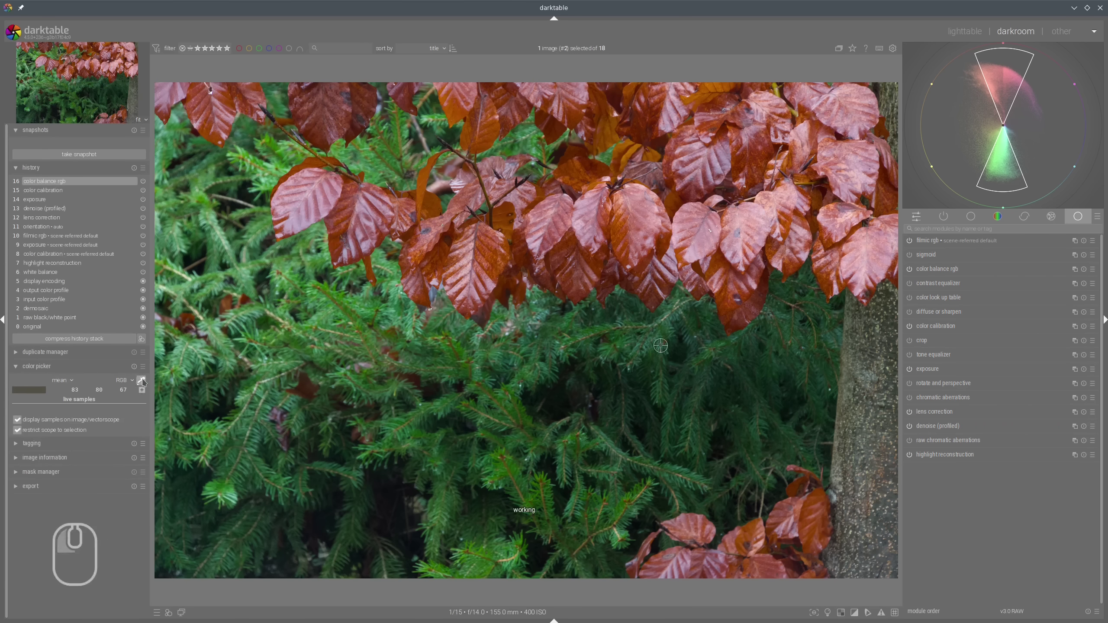
left_click(294, 218)
left_click_drag(294, 217, 296, 220)
left_click_drag(689, 251, 693, 254)
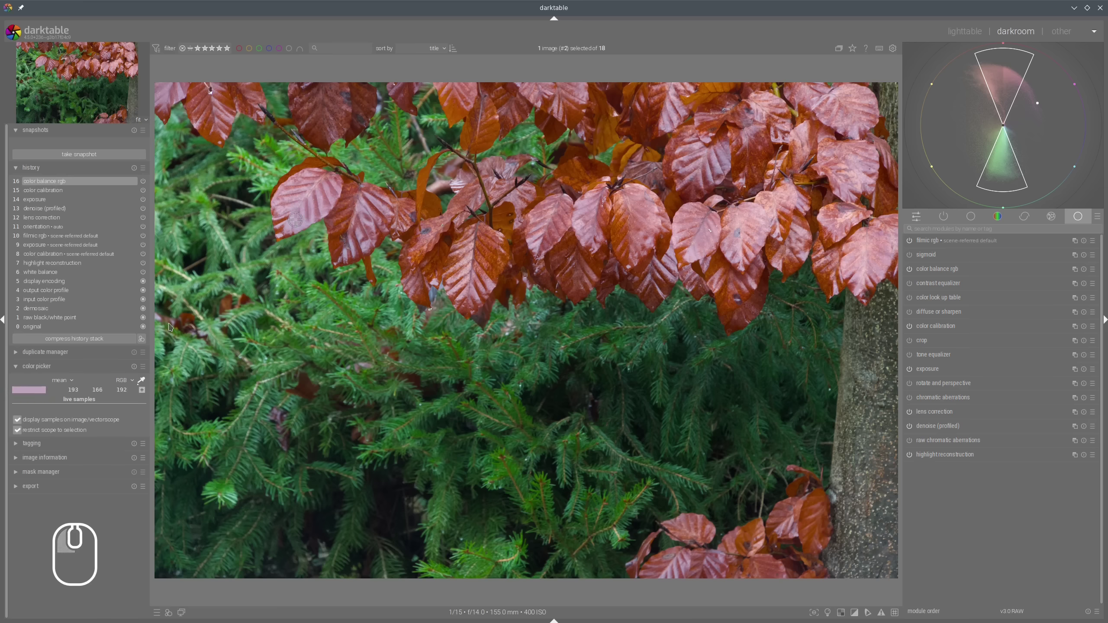
left_click(296, 221)
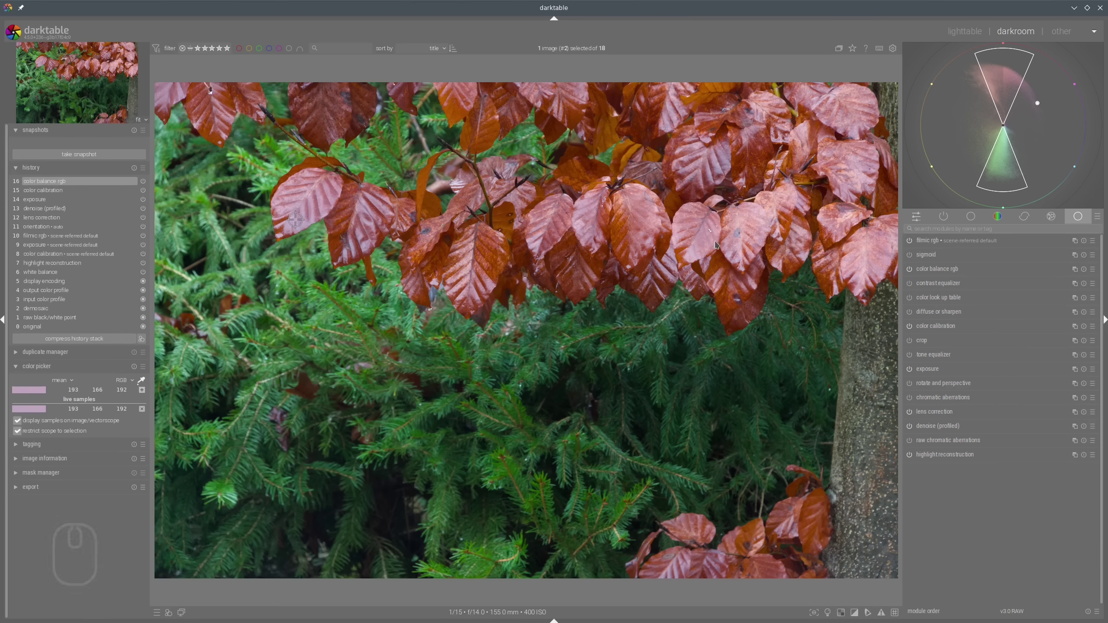
left_click(690, 254)
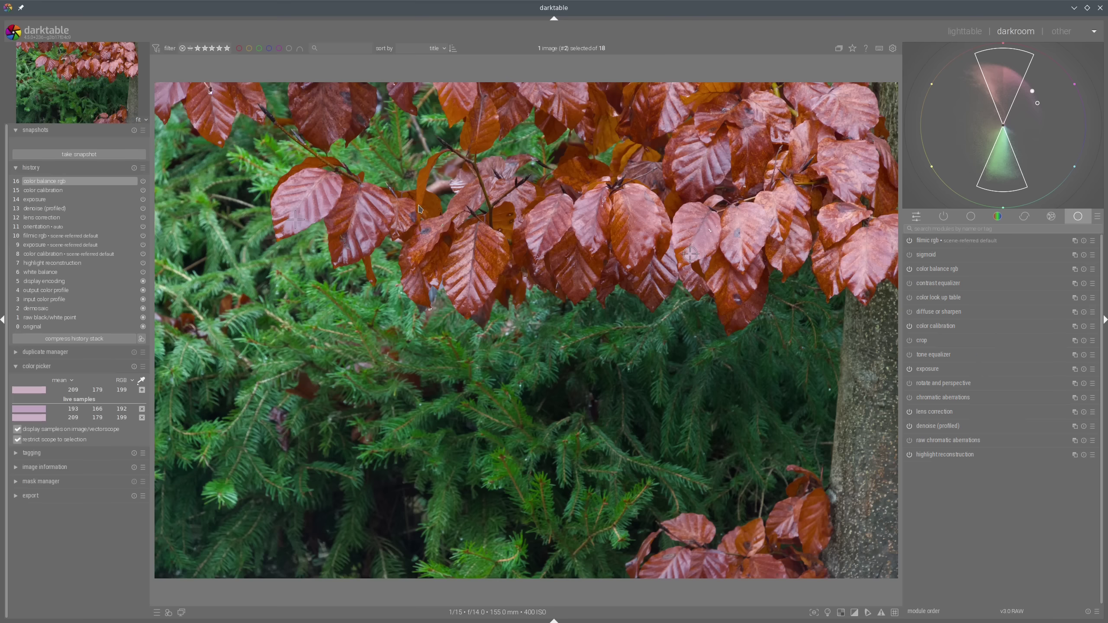
- Add live samples of an orange leaf edge and a dark red leaf in the upper part of the photo
left_click(311, 164)
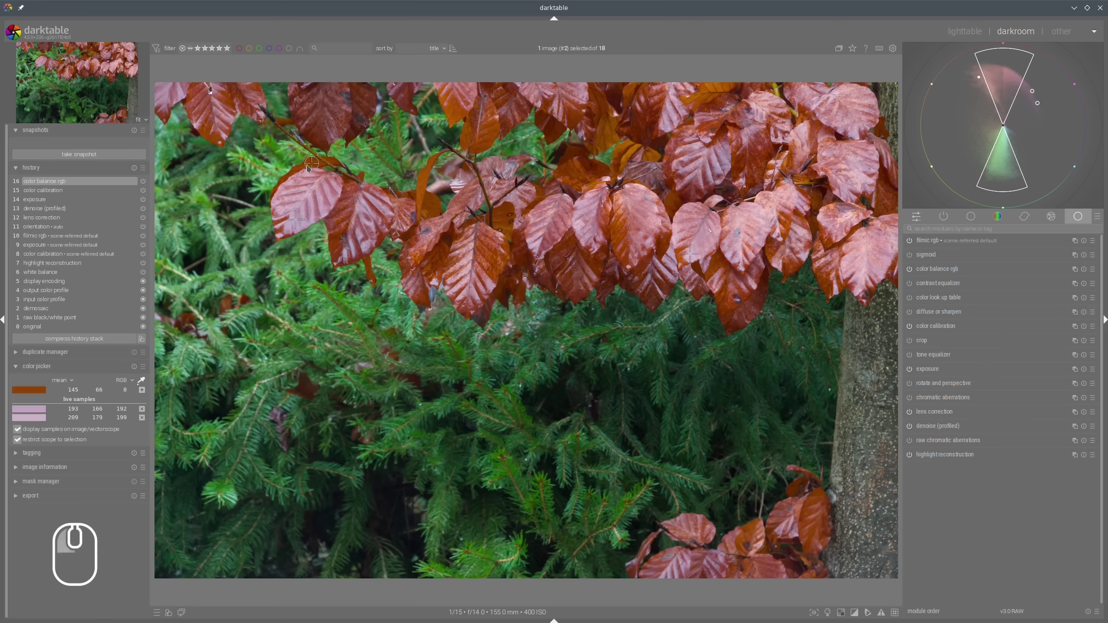
left_click(142, 390)
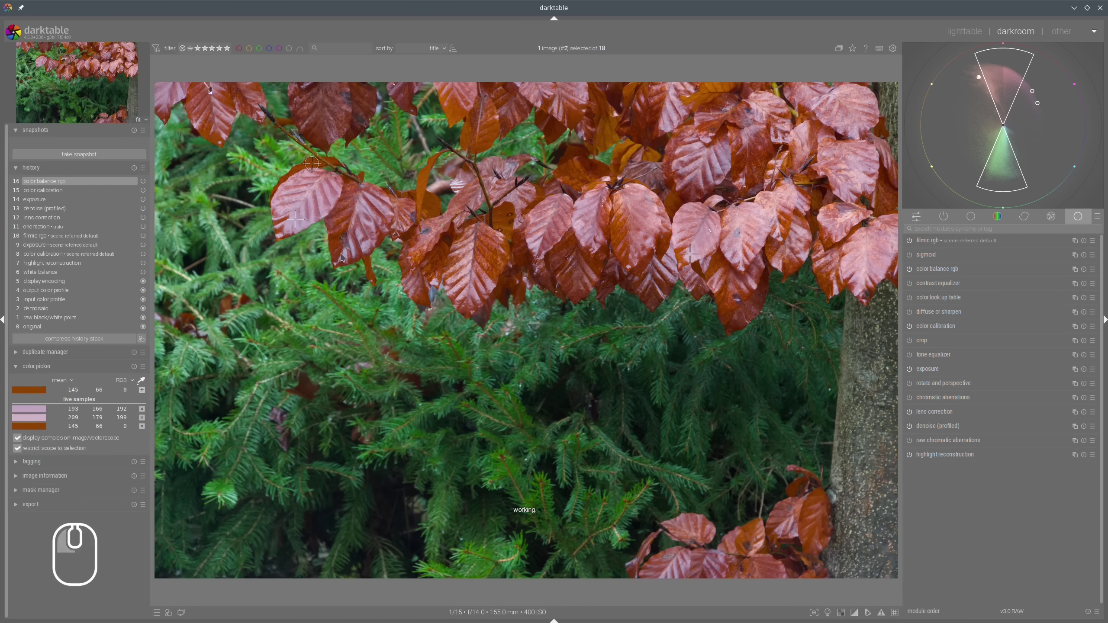
left_click(357, 129)
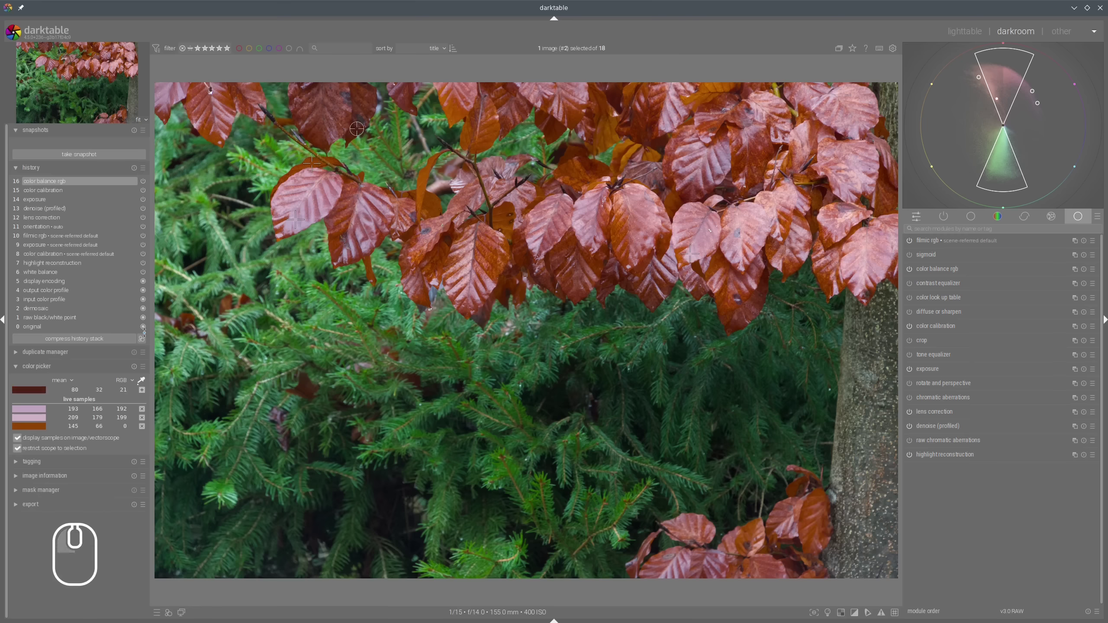
left_click(143, 390)
mouse_move(973, 110)
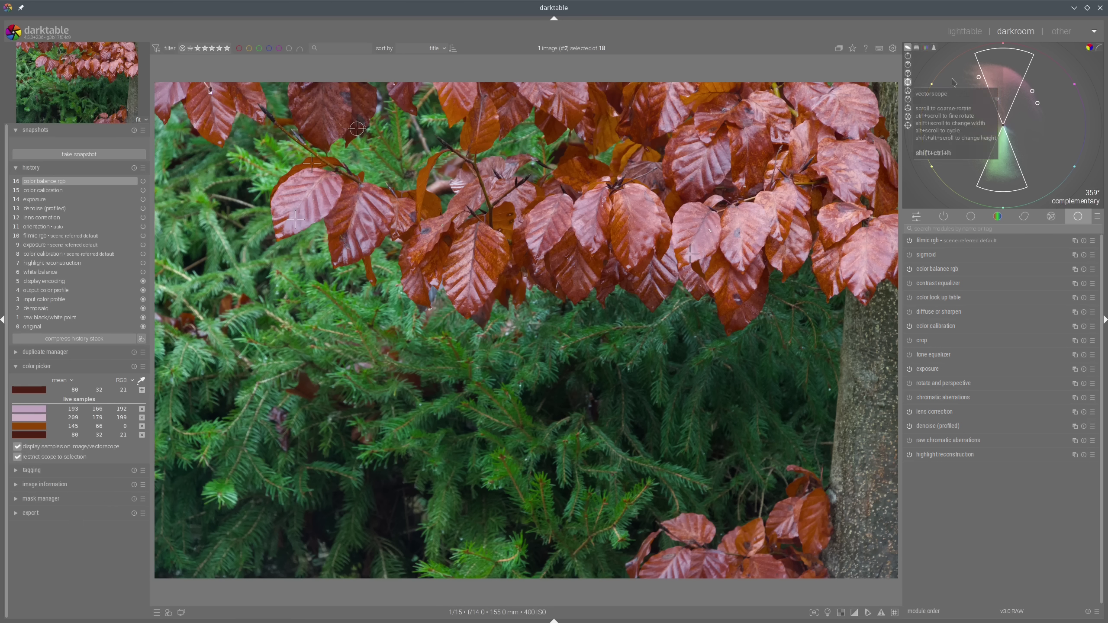
key("shift")
mouse_move(1027, 81)
left_mouse_down()
mouse_move(1059, 114)
mouse_move(976, 106)
mouse_move(974, 68)
mouse_move(1051, 90)
left_mouse_up()
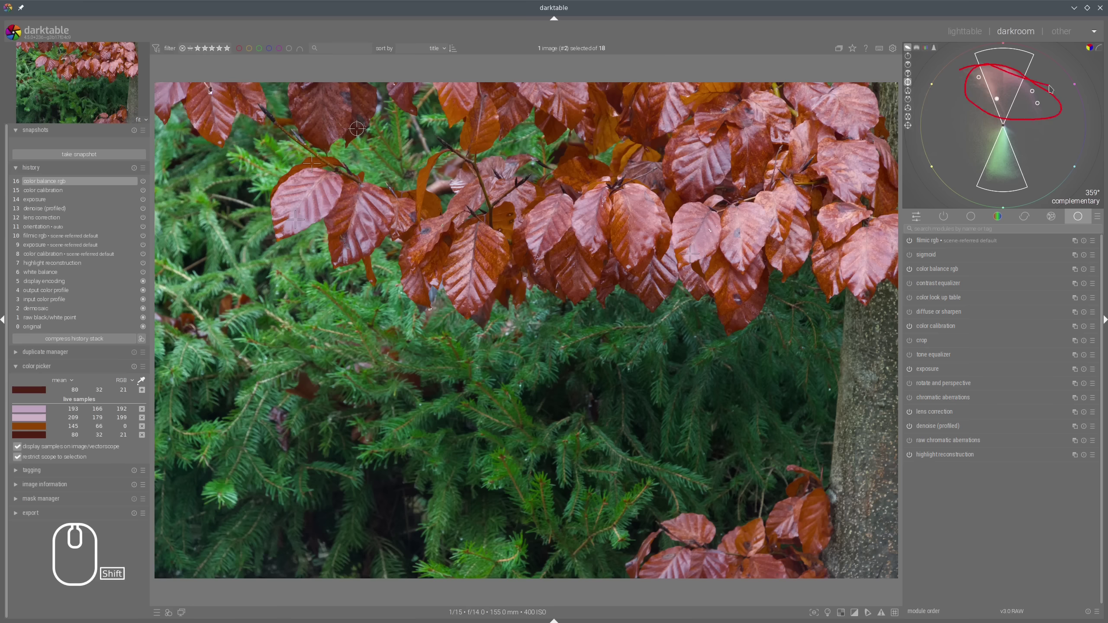
key("shift+super+F11")
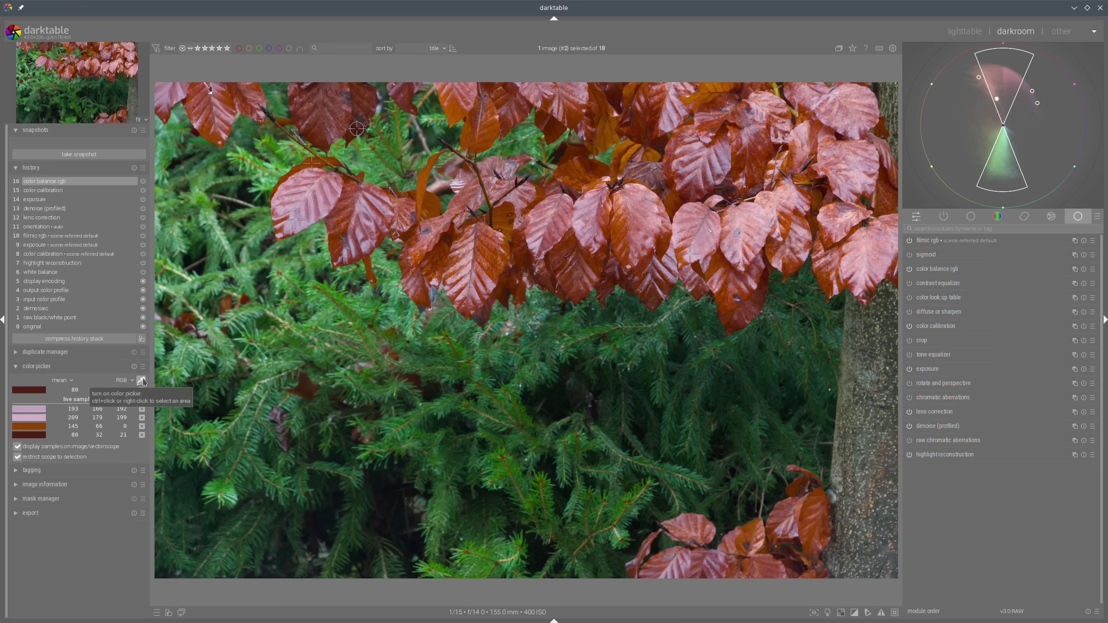
- Add live samples of a light green, a medium green and a dark green spot on the conifer branches
left_click(324, 317)
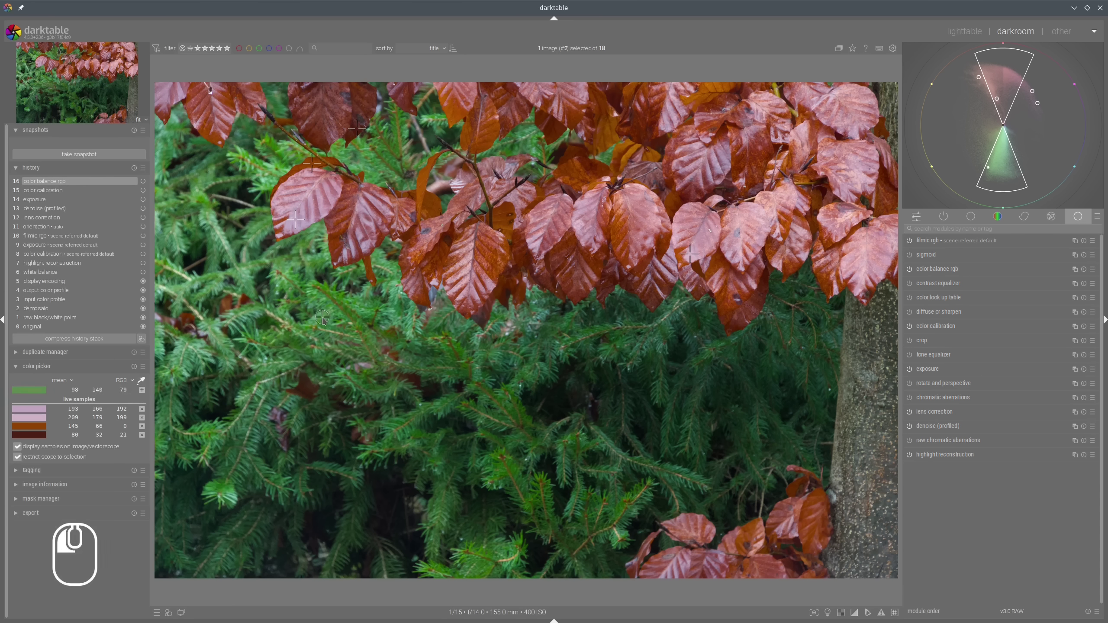
left_click(142, 390)
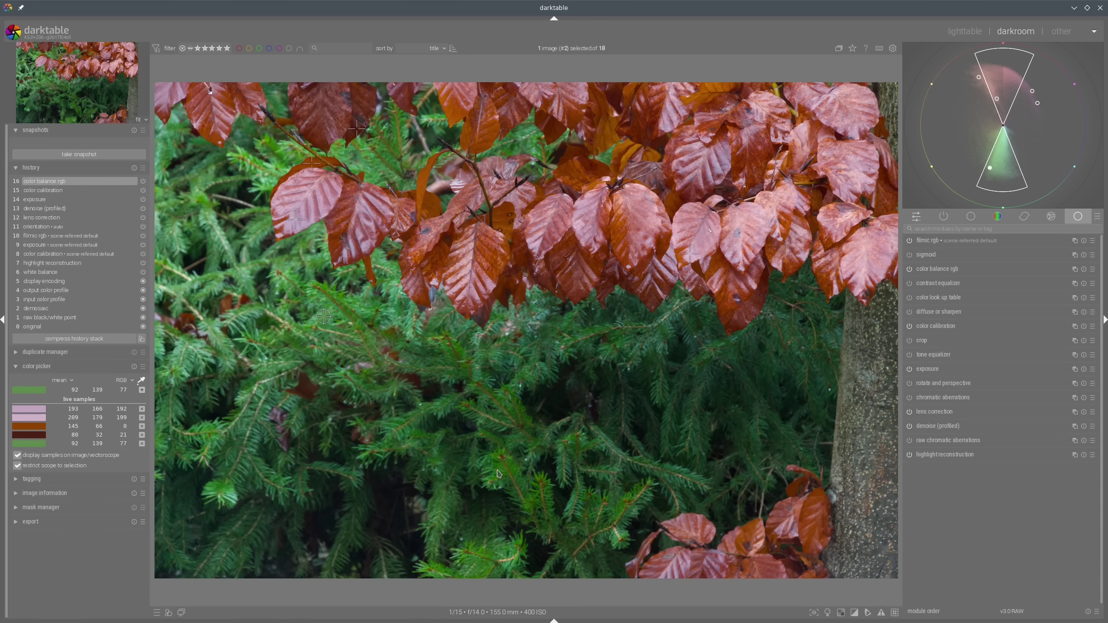
left_click(515, 471)
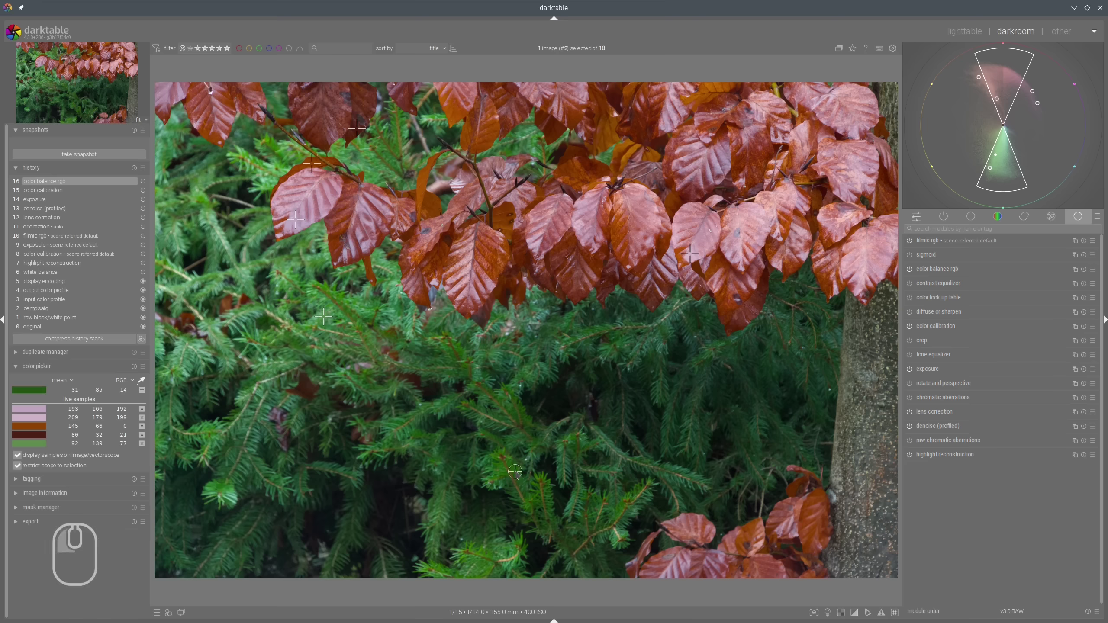
left_click(142, 390)
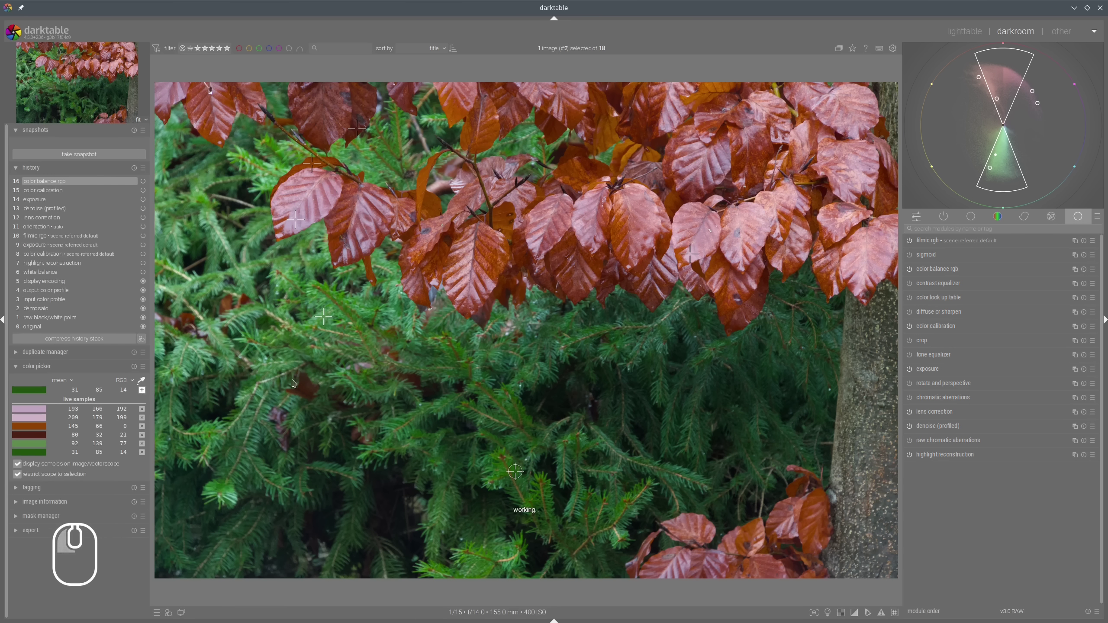
left_click(640, 373)
left_click(142, 390)
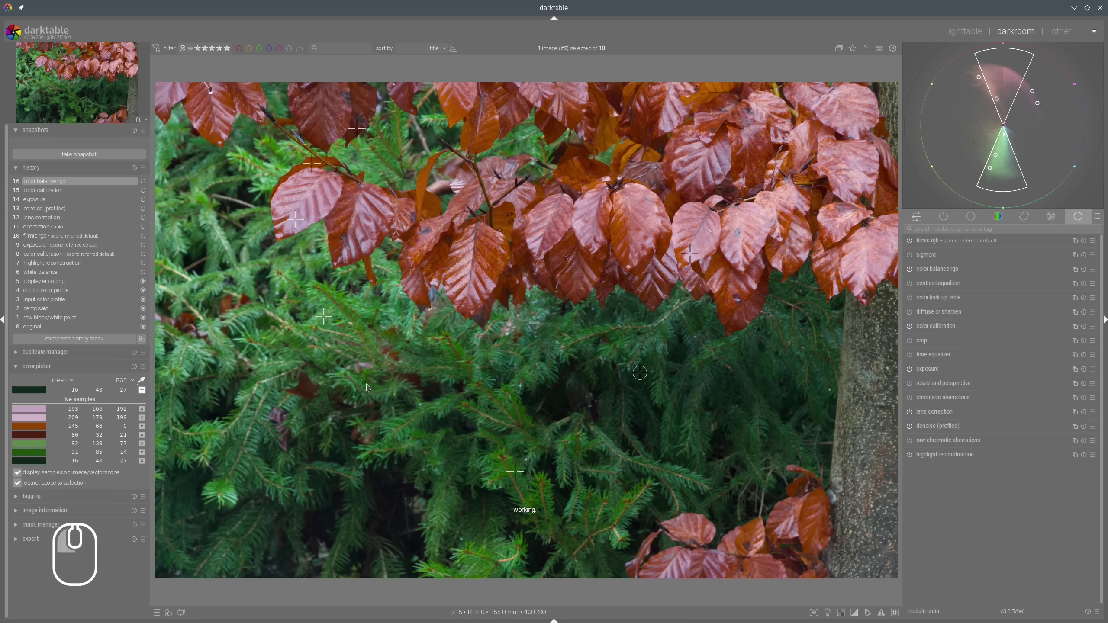
- Add a live sample of a bluish green spot among the conifer branches just below the red leaves
left_click(564, 359)
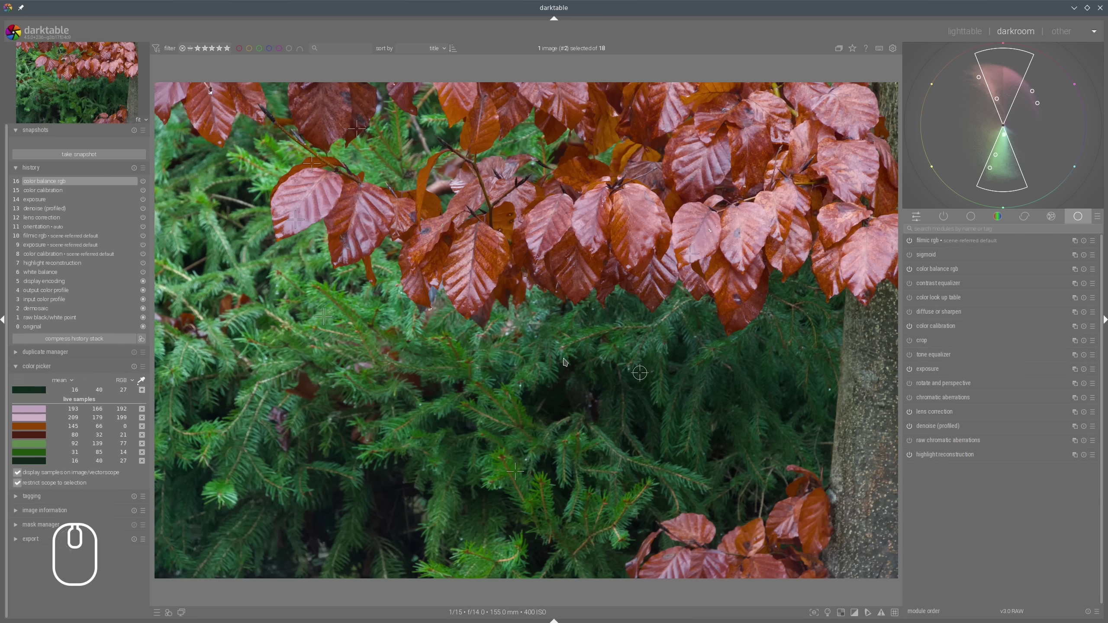
left_click(142, 390)
mouse_move(1011, 128)
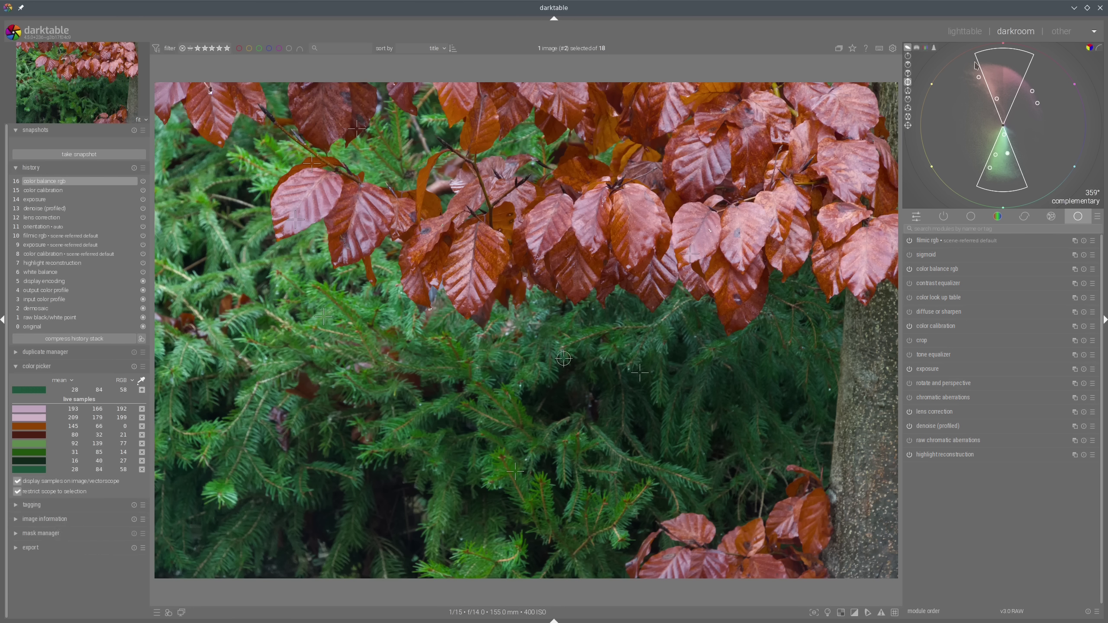
mouse_move(976, 66)
left_mouse_down()
mouse_move(965, 97)
mouse_move(1031, 118)
mouse_move(1062, 99)
mouse_move(973, 69)
left_mouse_up()
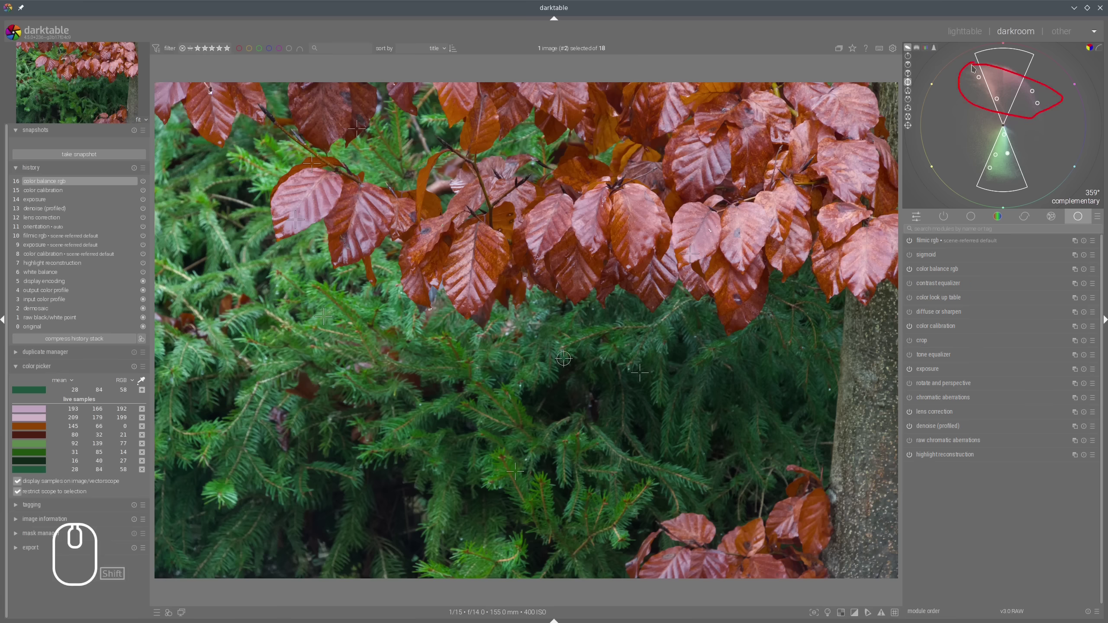
key("shift+super+F11")
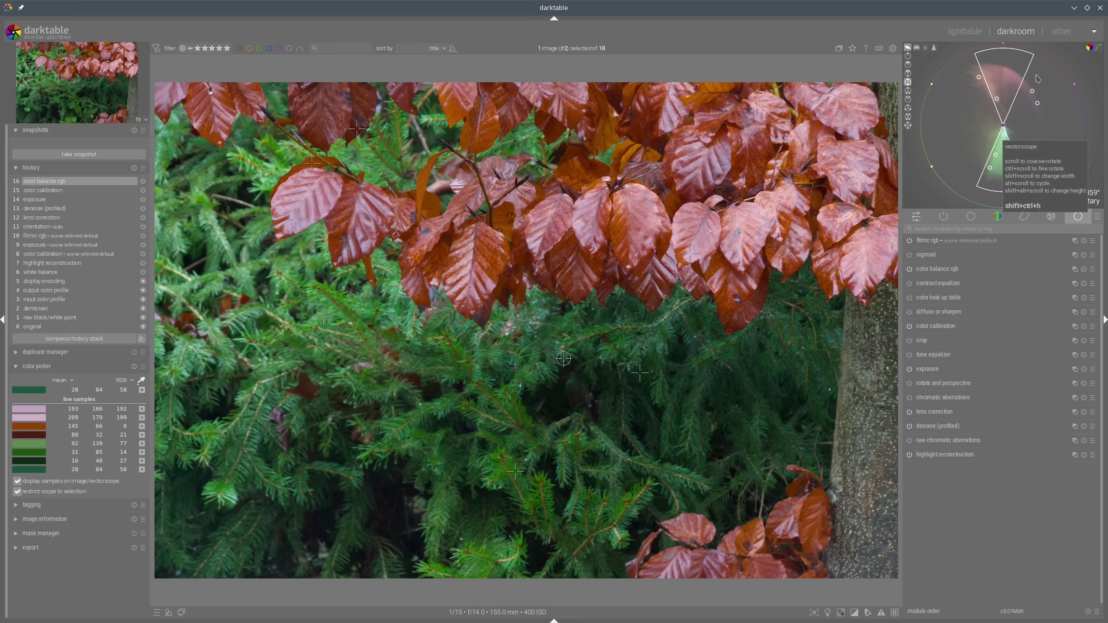
left_click_drag(1032, 79, 1051, 81)
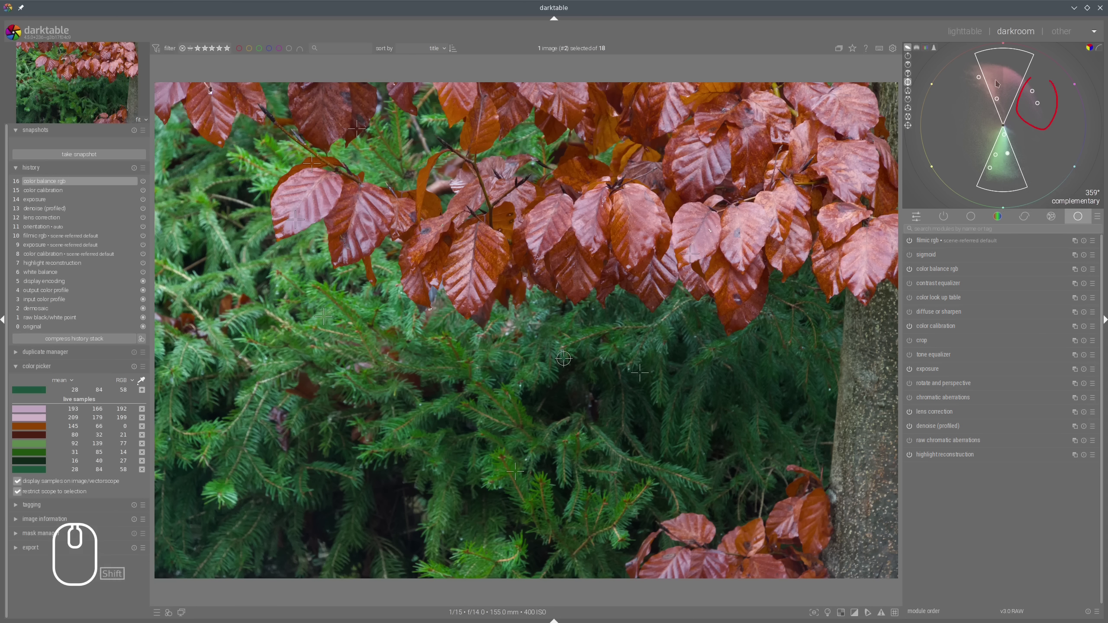
mouse_move(964, 68)
left_mouse_down()
mouse_move(962, 79)
mouse_move(985, 92)
mouse_move(976, 74)
mouse_move(1001, 65)
mouse_move(994, 60)
mouse_move(997, 72)
mouse_move(1034, 79)
mouse_move(1004, 71)
left_mouse_up()
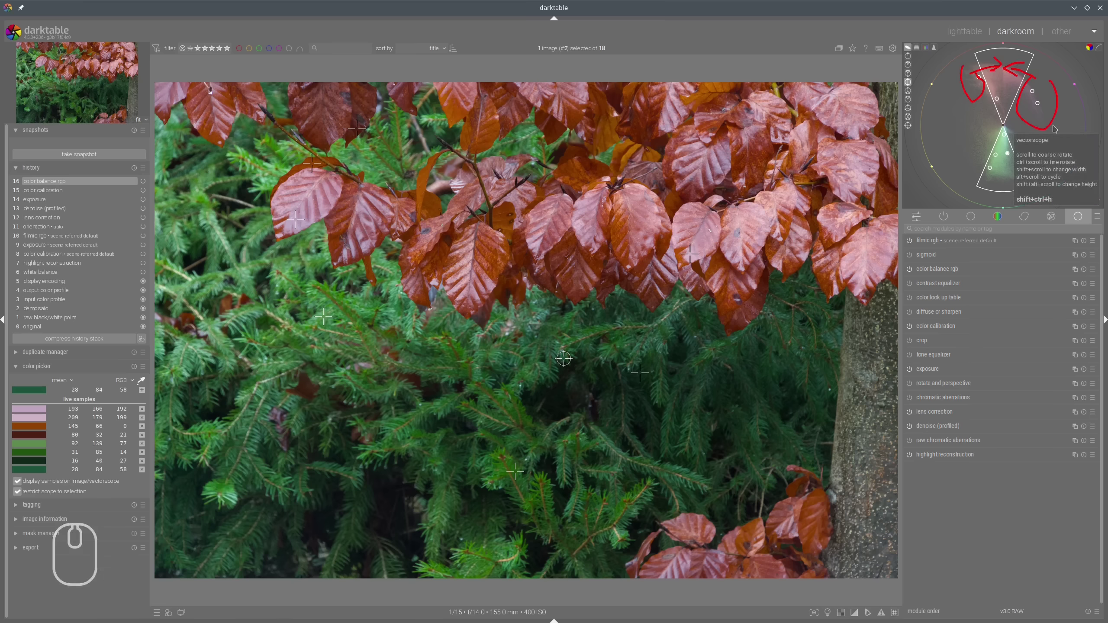
key("shift")
key("shift+F9")
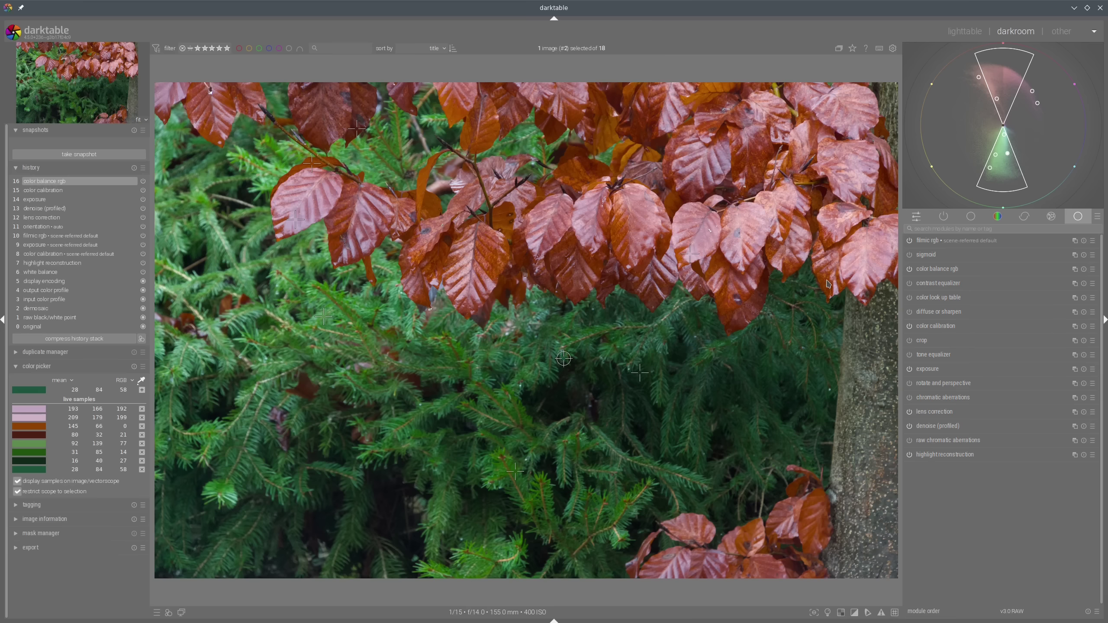
mouse_move(980, 162)
mouse_move(1035, 96)
mouse_move(913, 106)
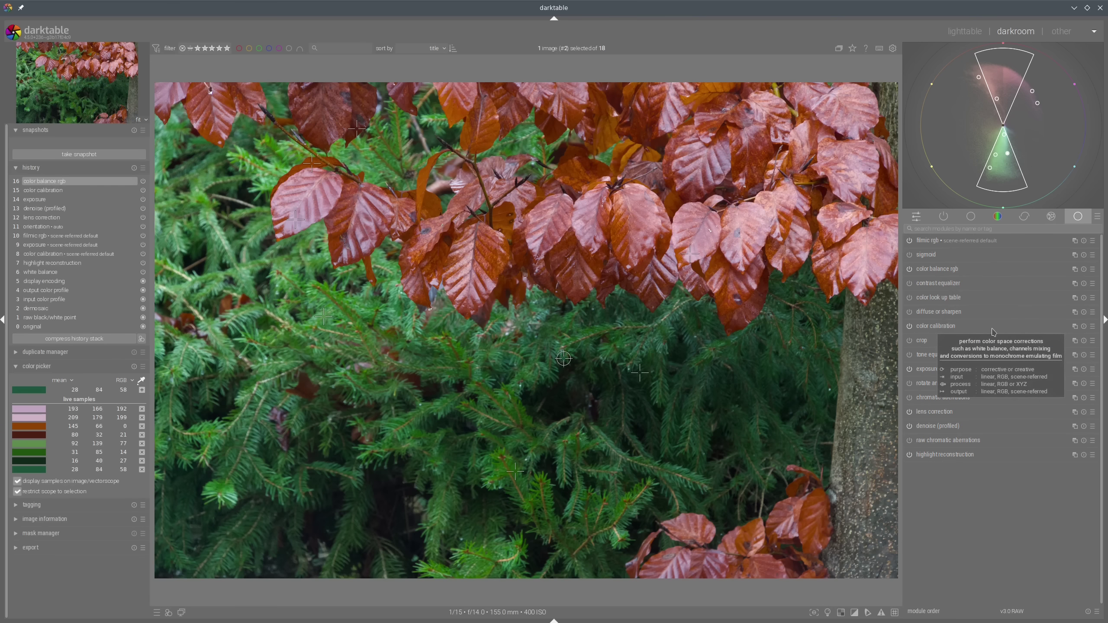
- Add a new color calibration instance, enable its drawn and parametric mask, and choose the hue (hz) channel
right_click(1074, 326)
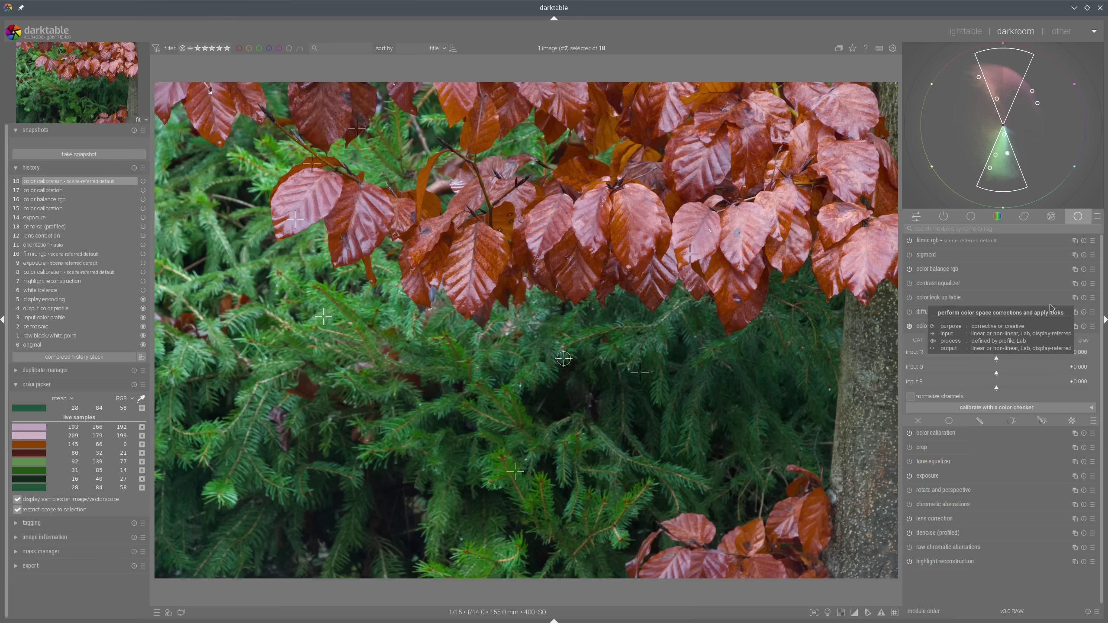
left_click(1042, 420)
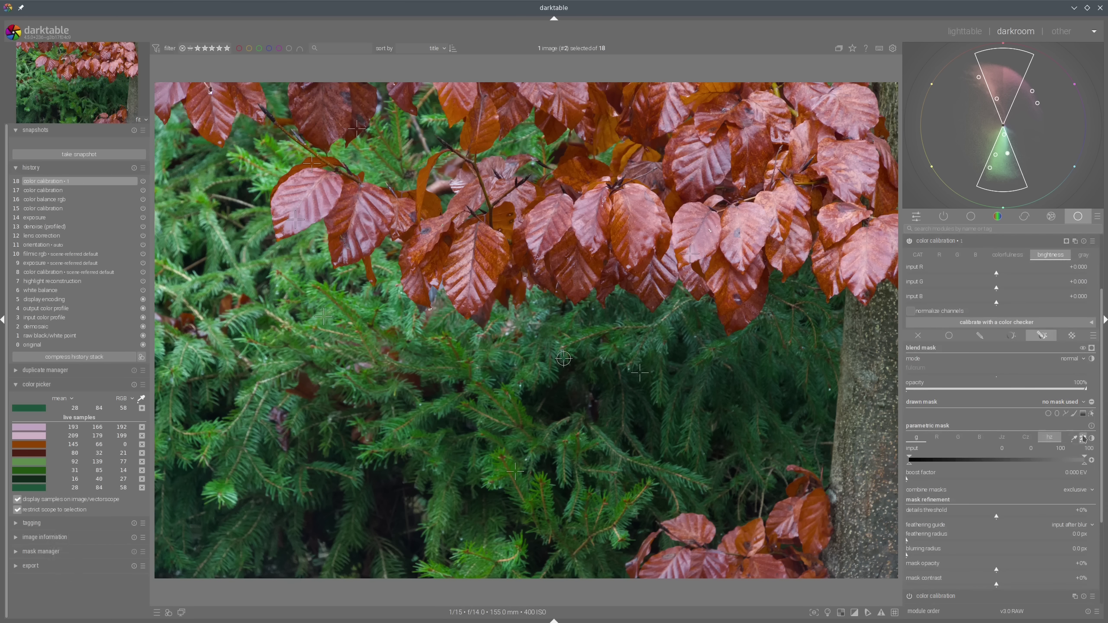
left_click(1049, 437)
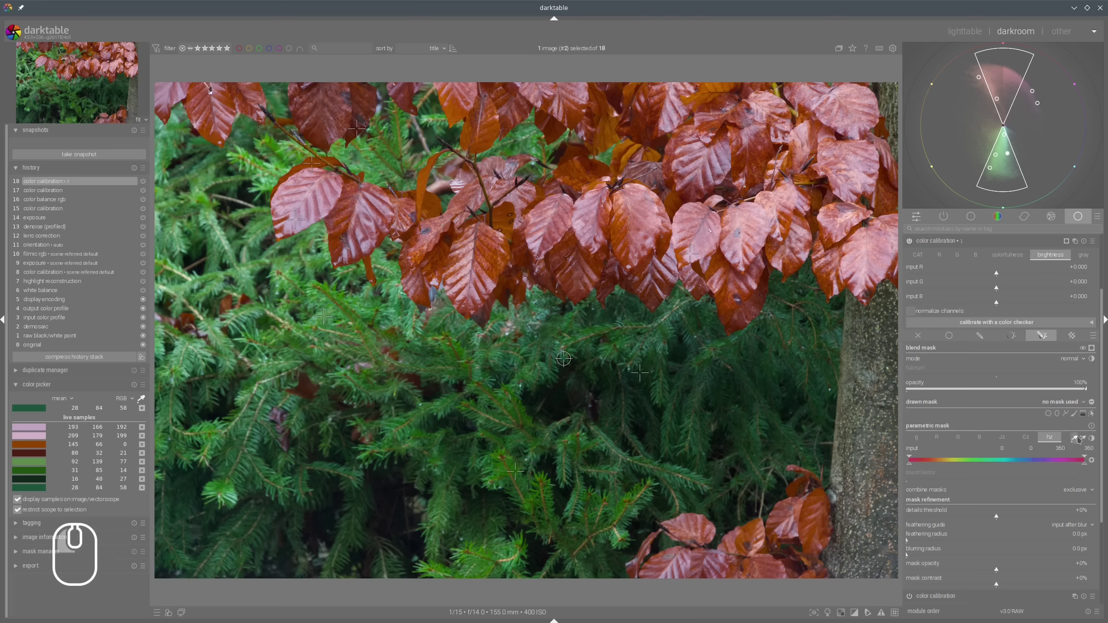
- Set the mask's hue range by sampling a narrow rectangular area of the rightmost red leaves, checking the mask overlay
left_click(1084, 439)
left_click_drag(835, 132, 869, 266)
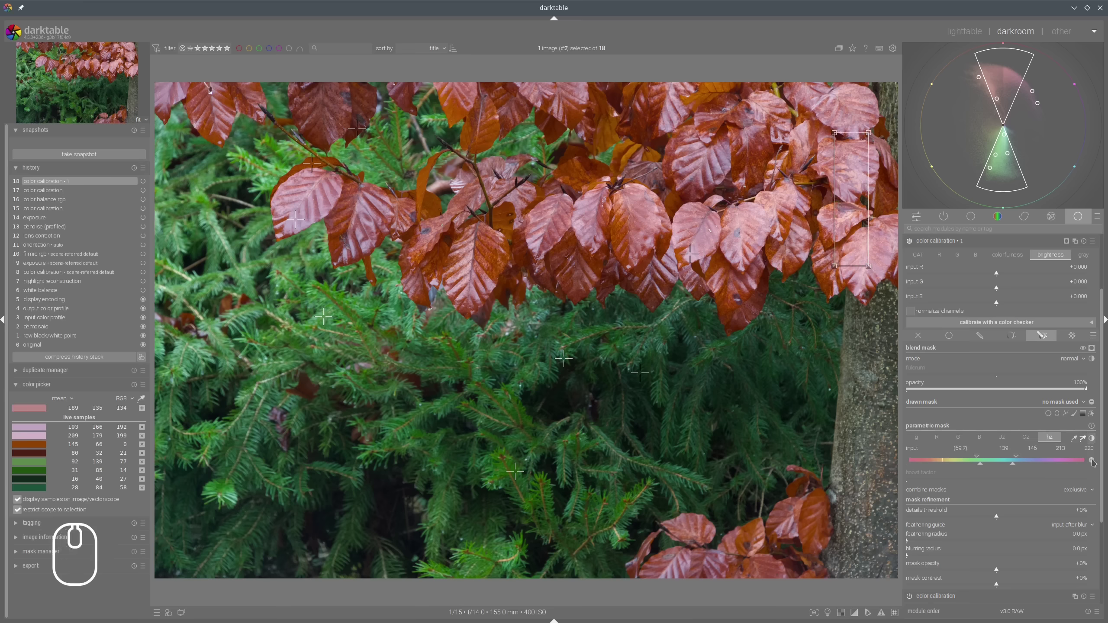
left_click(1092, 348)
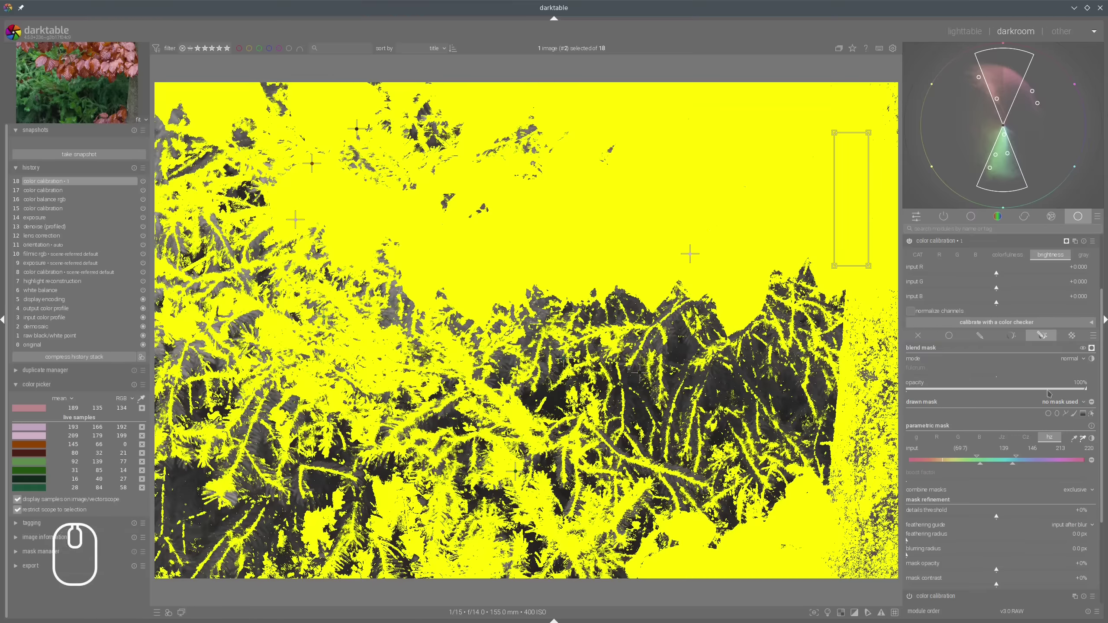
left_click_drag(869, 266, 858, 252)
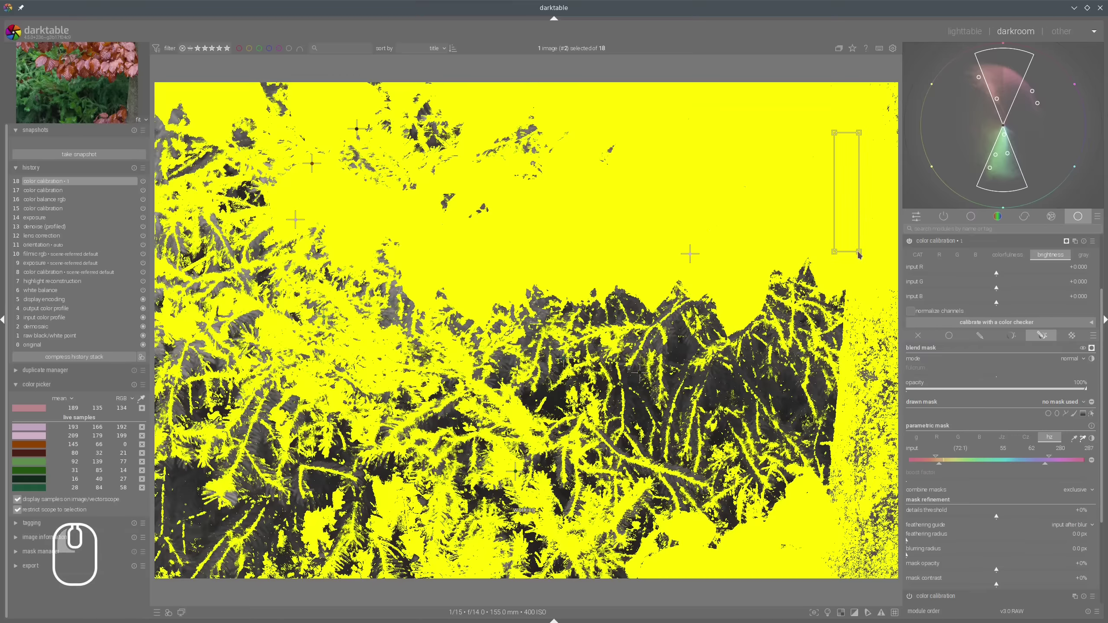
left_click(1092, 348)
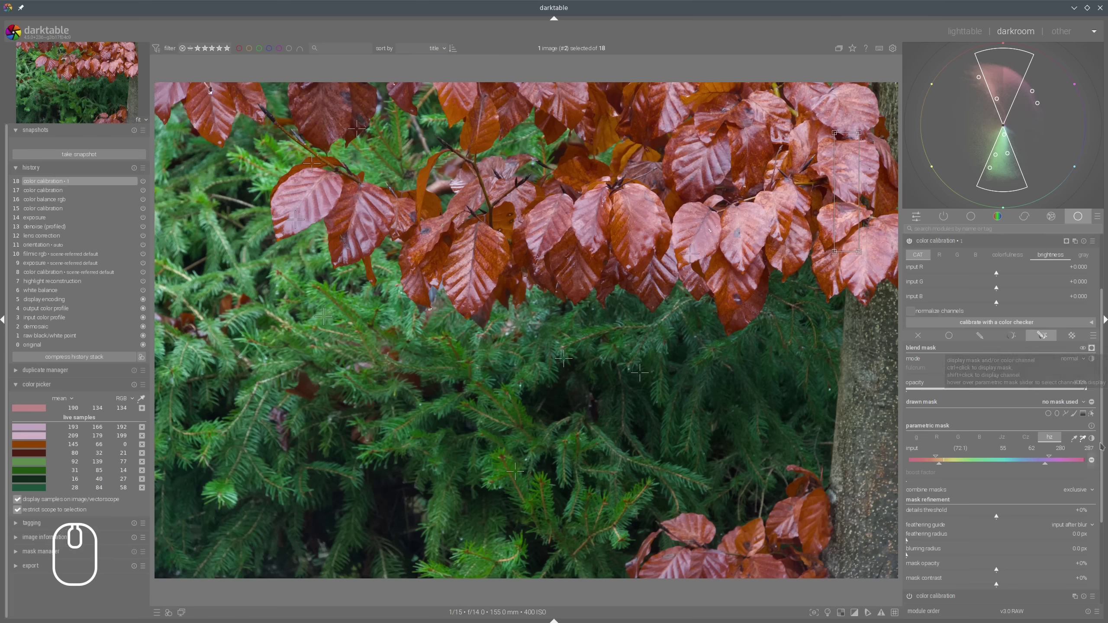
- Set the mask's feathering radius to 63.4 px while previewing the mask, and hide the overlay again
left_click(1093, 348)
left_click(945, 541)
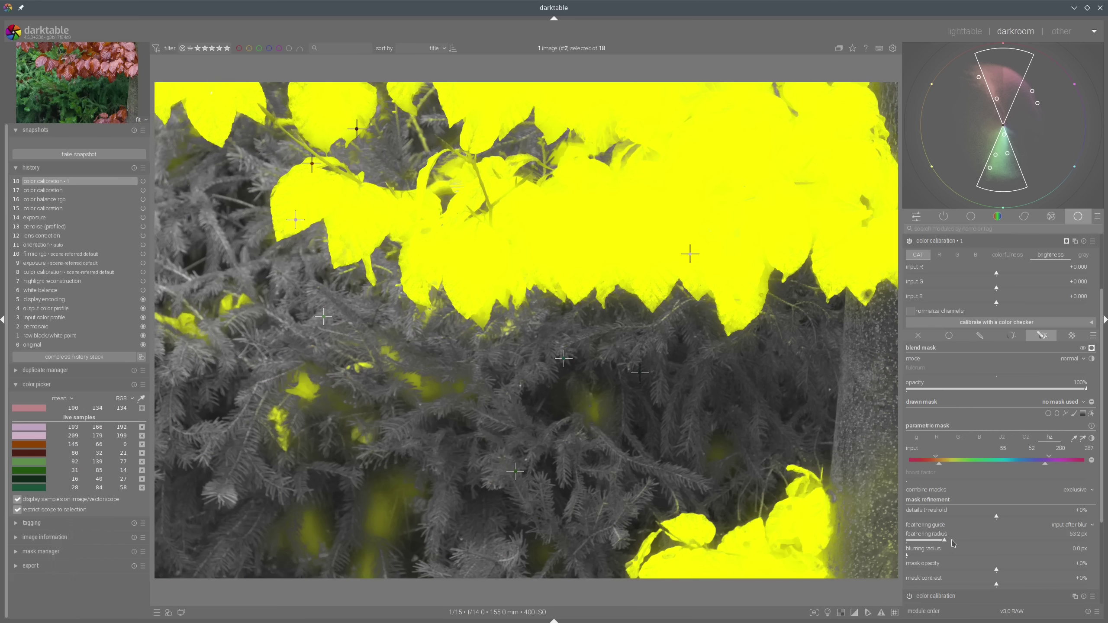
scroll(952, 542, "up", 5)
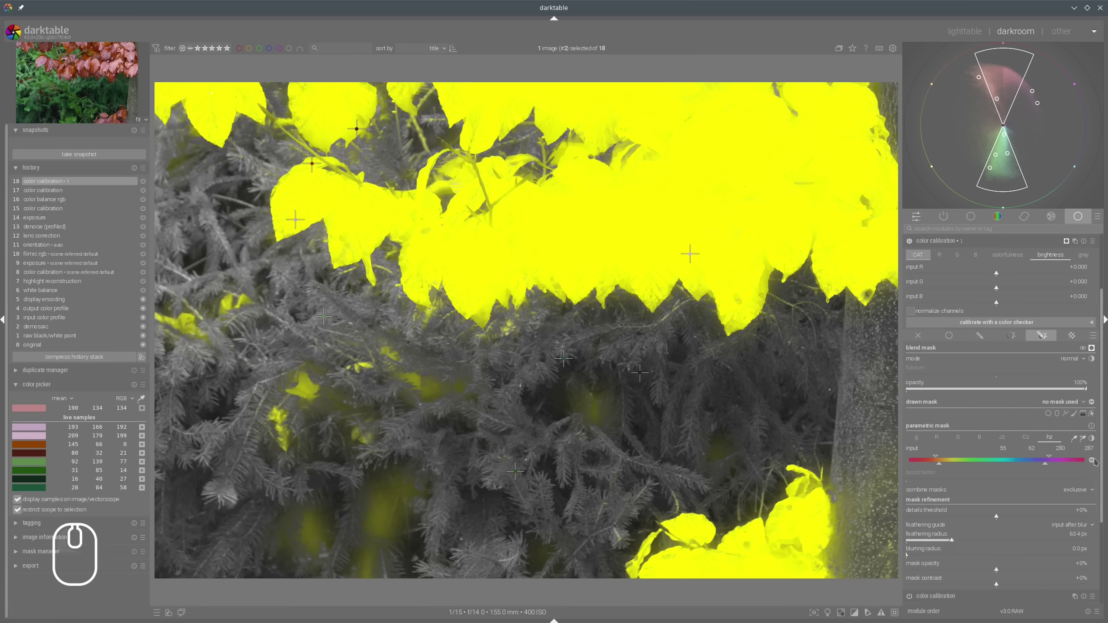
left_click(1092, 348)
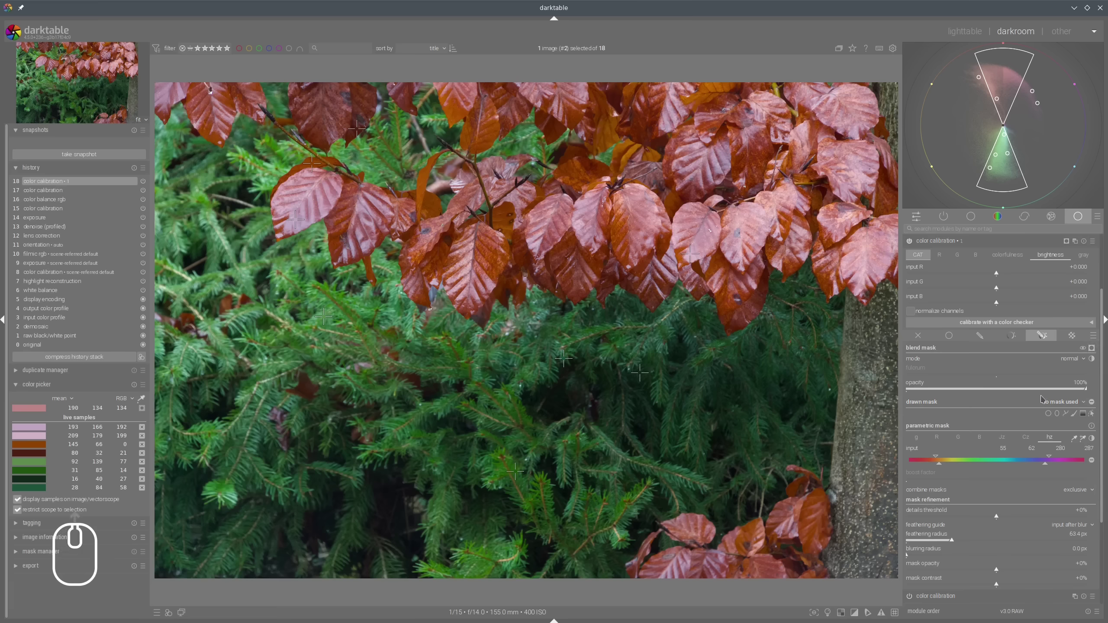
- In the new color calibration instance's blue output, set input B to about 0.83 and input R to 0.038
left_click(940, 255)
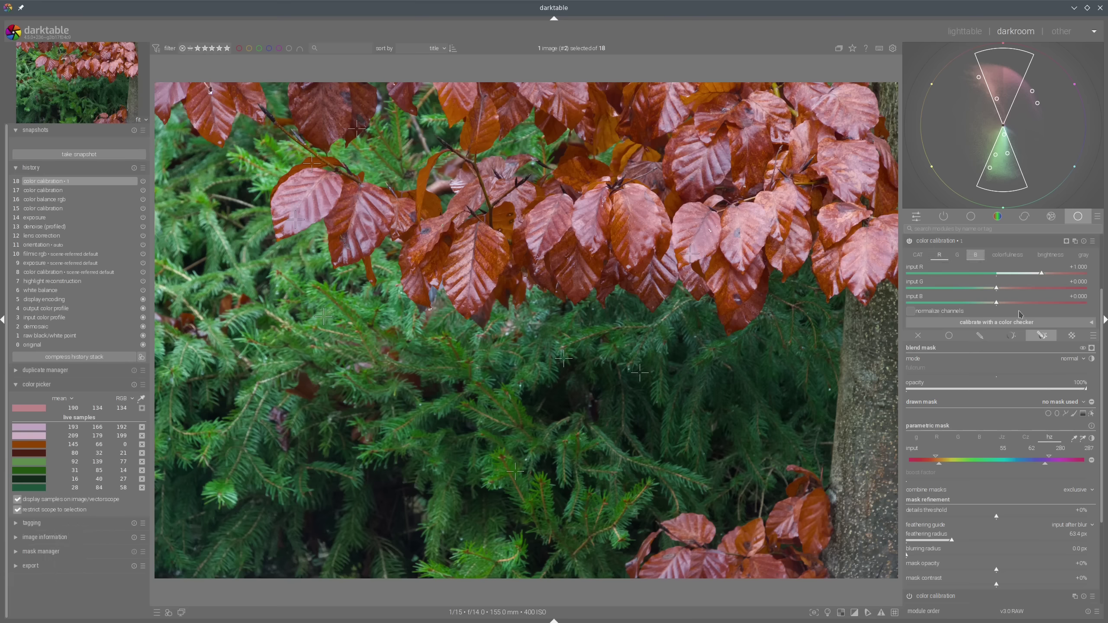
scroll(1020, 313, "up", 3)
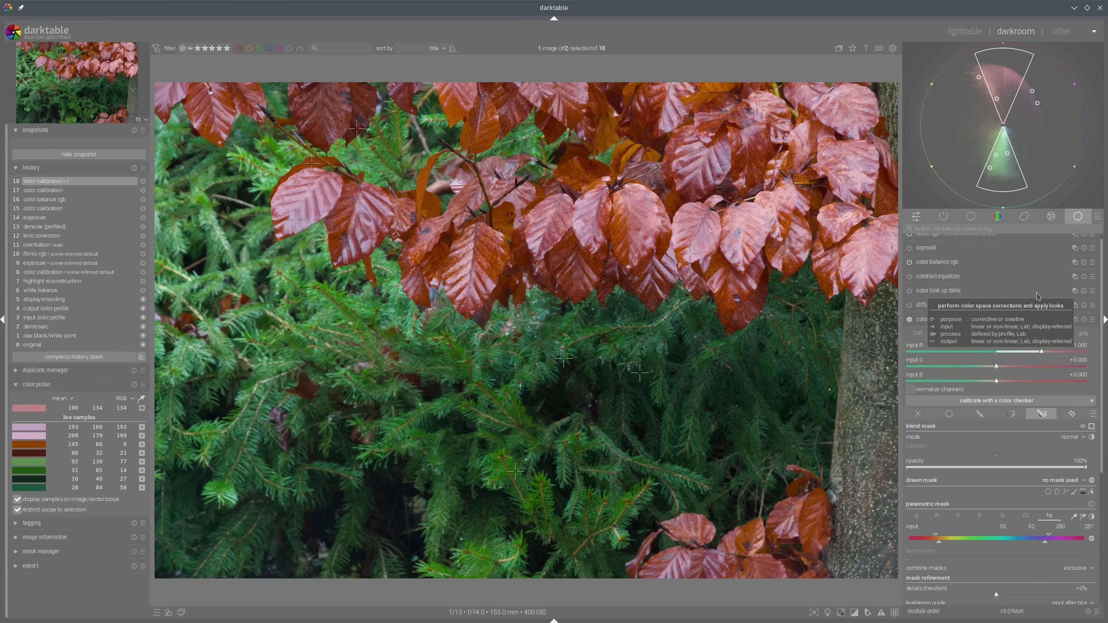
mouse_move(1034, 103)
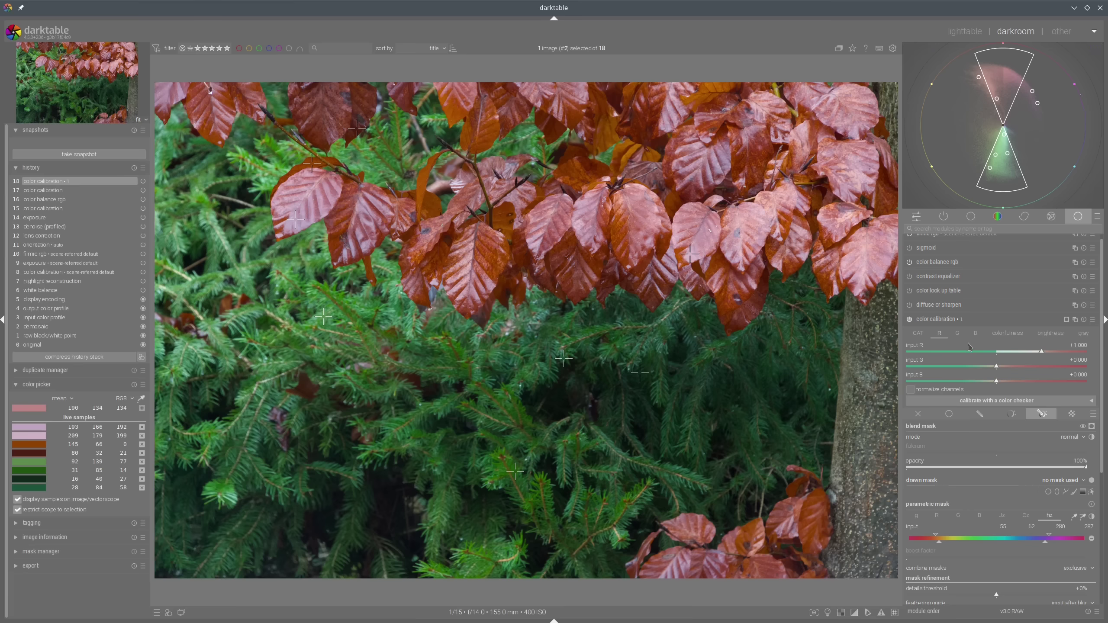
left_click(976, 333)
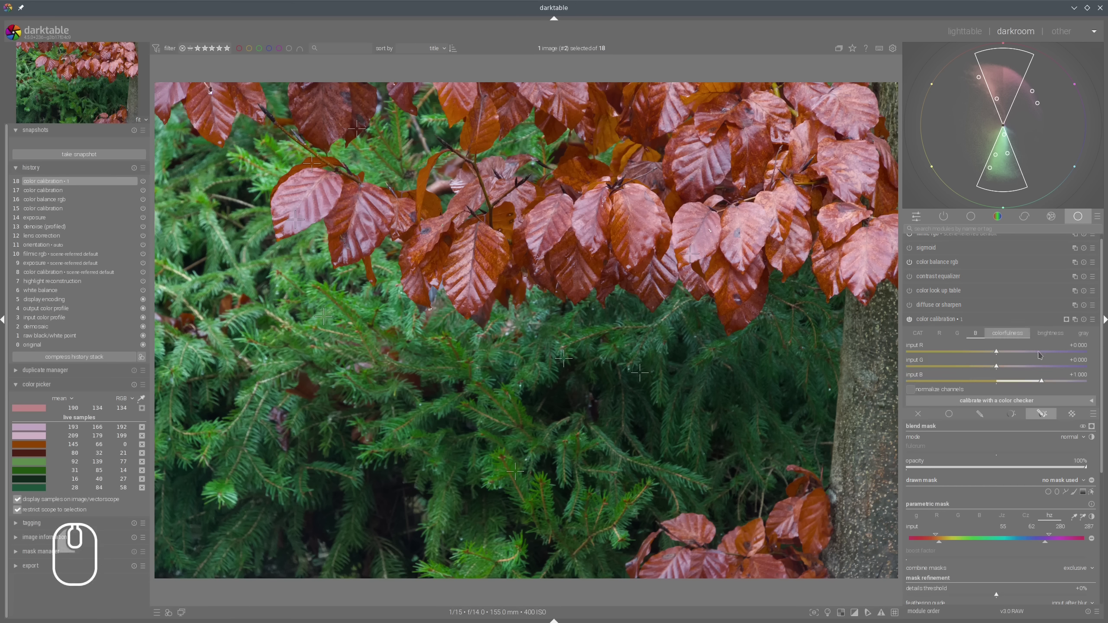
left_click(1034, 381)
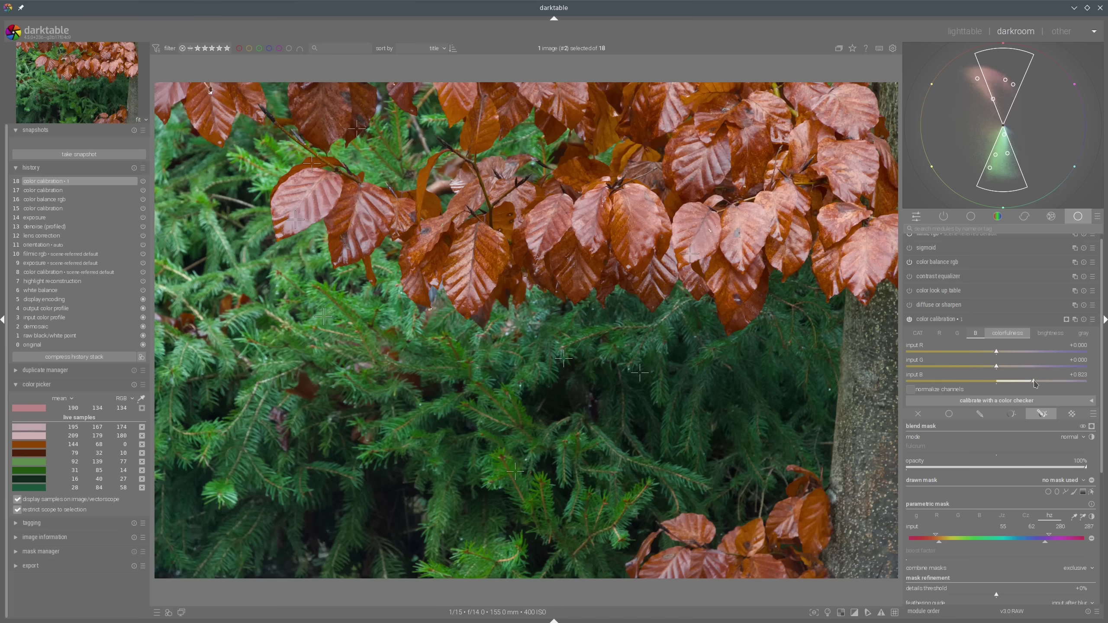
mouse_move(972, 76)
left_click(1001, 353)
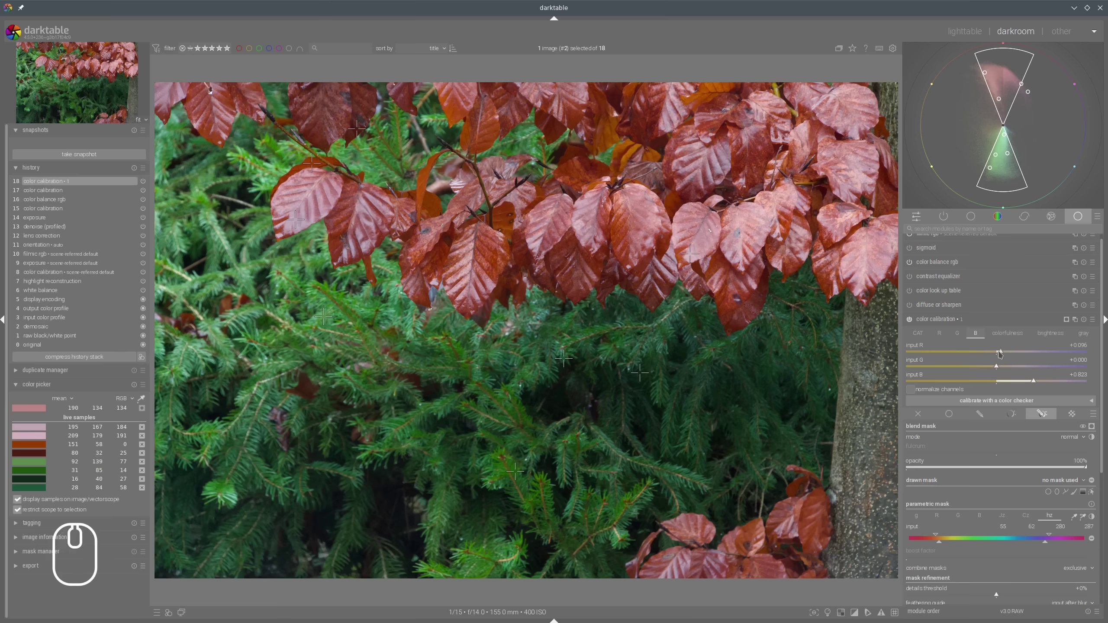
left_click(1001, 354)
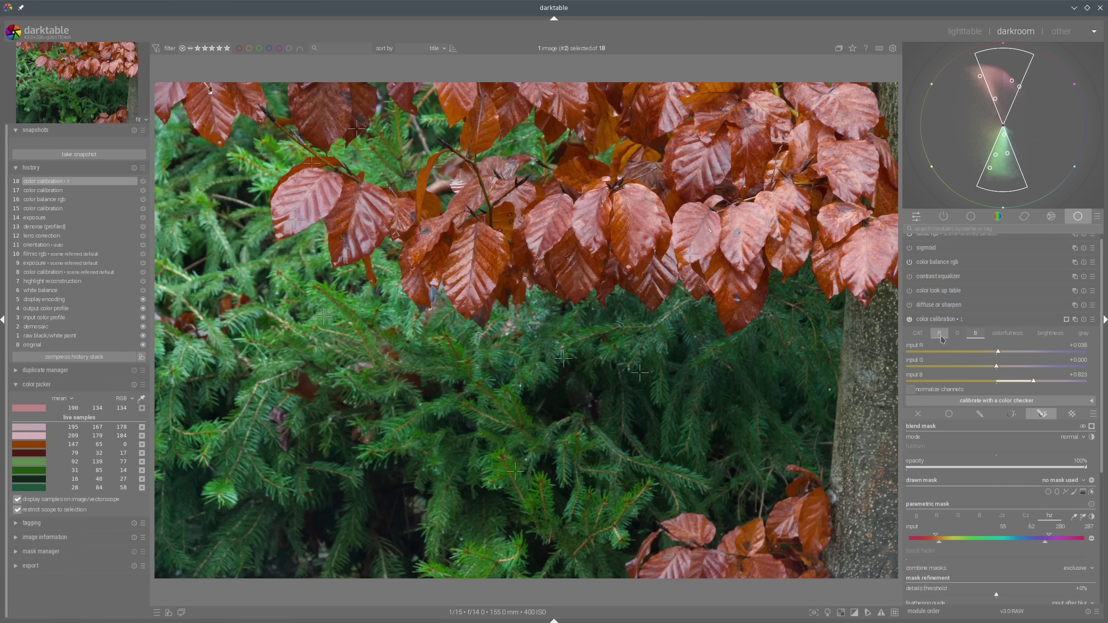
- Set input R to 1.120 for the red output and to -0.038 for the green output
left_click(957, 333)
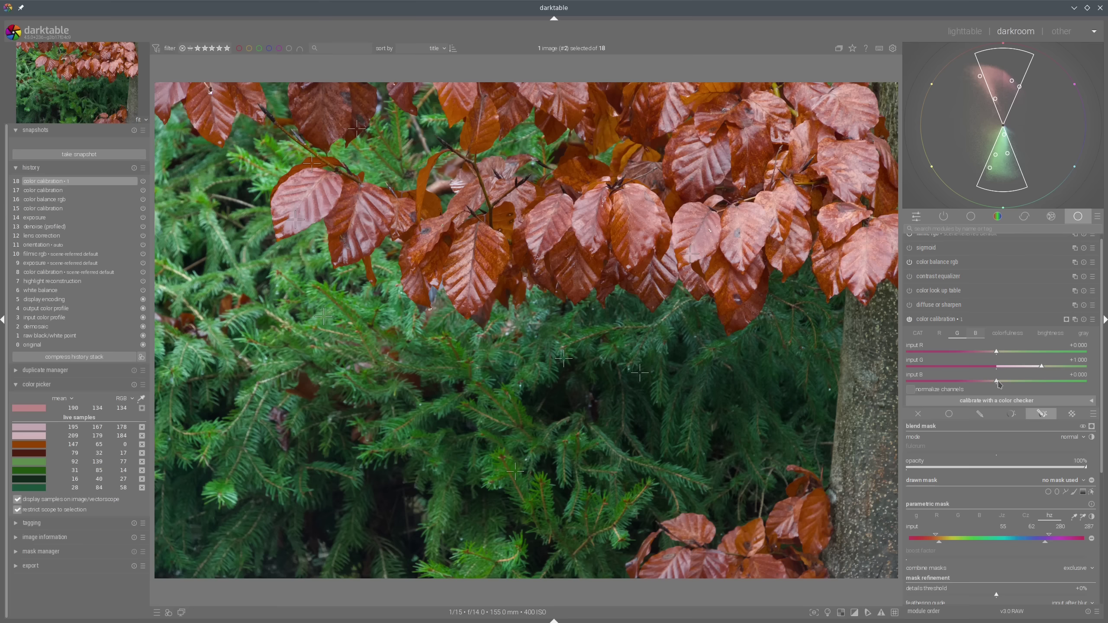
left_click(939, 335)
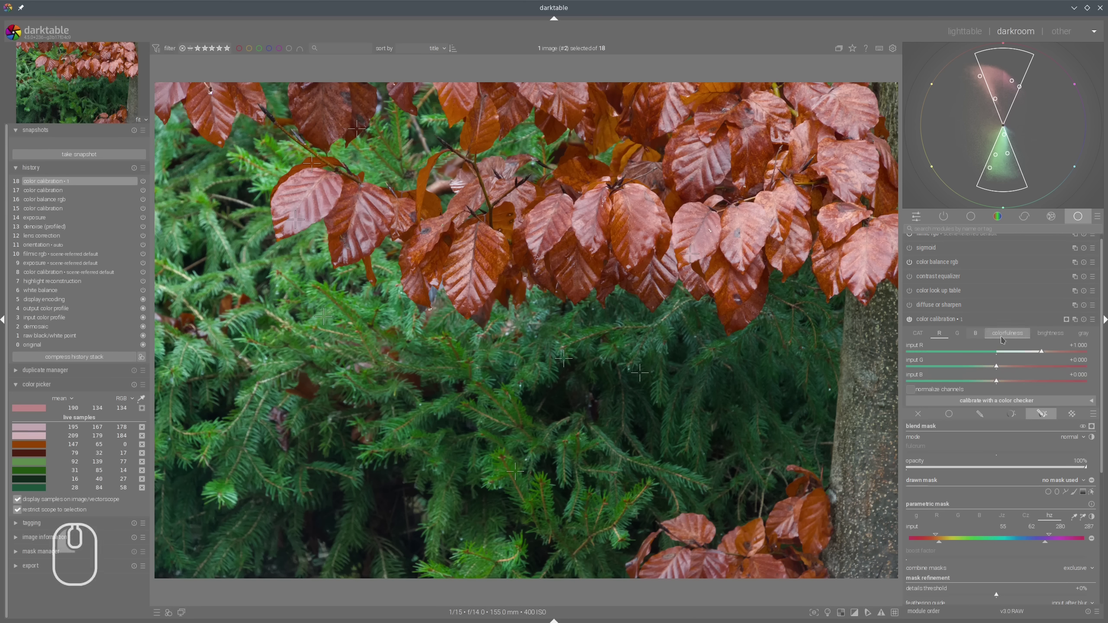
left_click(1046, 353)
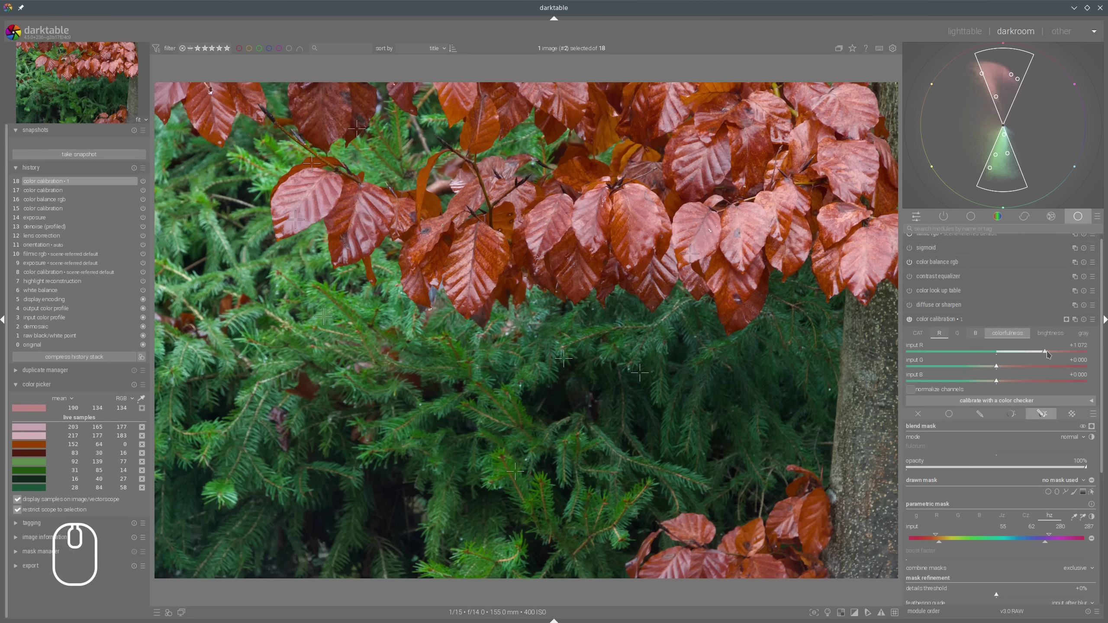
left_click(1047, 352)
left_click(957, 333)
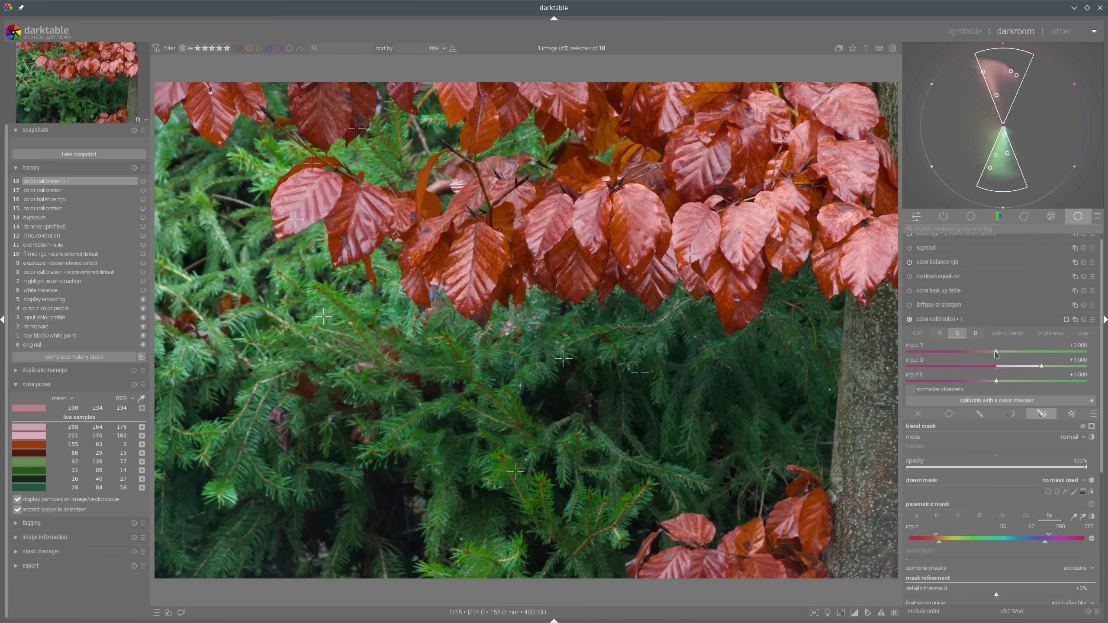
left_click(995, 352)
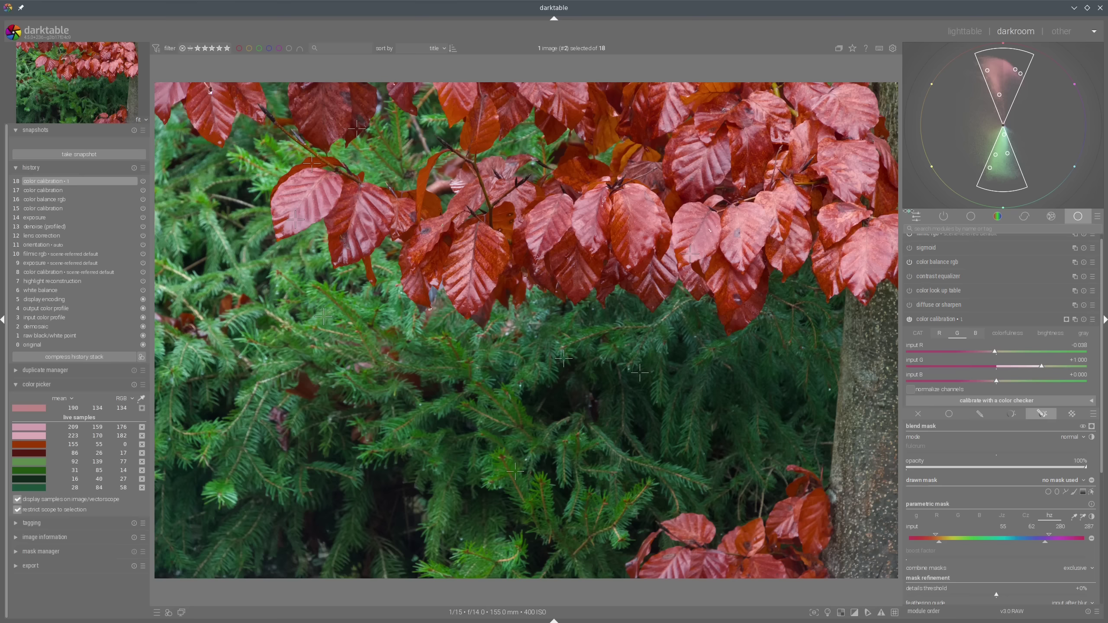
- Switch the masked color calibration instance off and on to compare the sample positions on the vectorscope
mouse_move(1027, 91)
left_click(910, 320)
mouse_move(1032, 106)
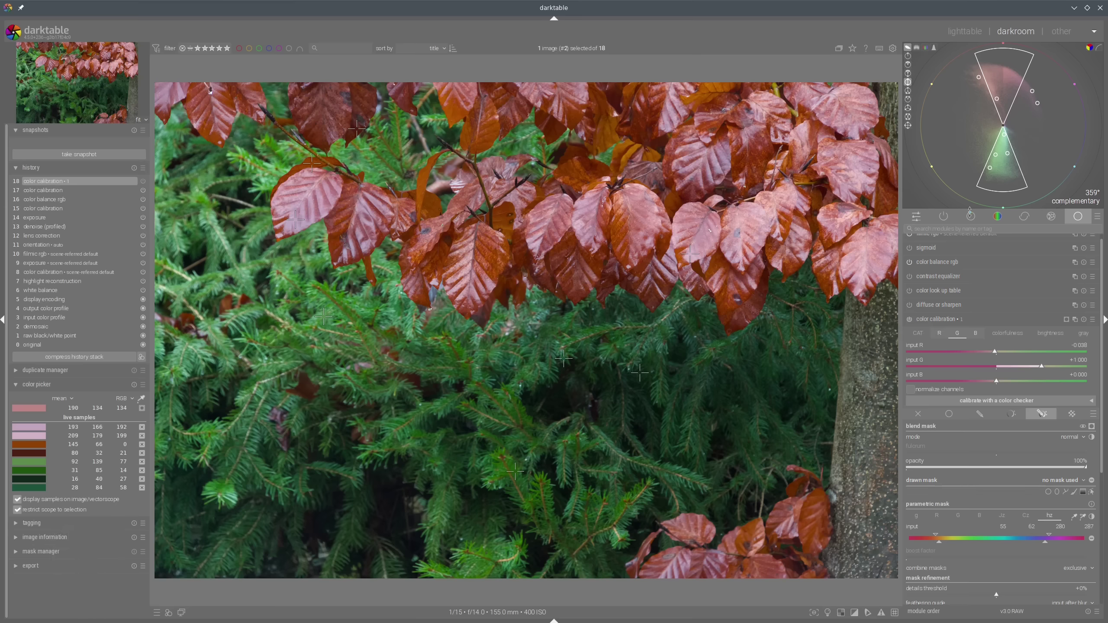
left_click(911, 321)
- Review the channel mixing values of the blue, green and red outputs in the masked color calibration instance
left_click(1008, 333)
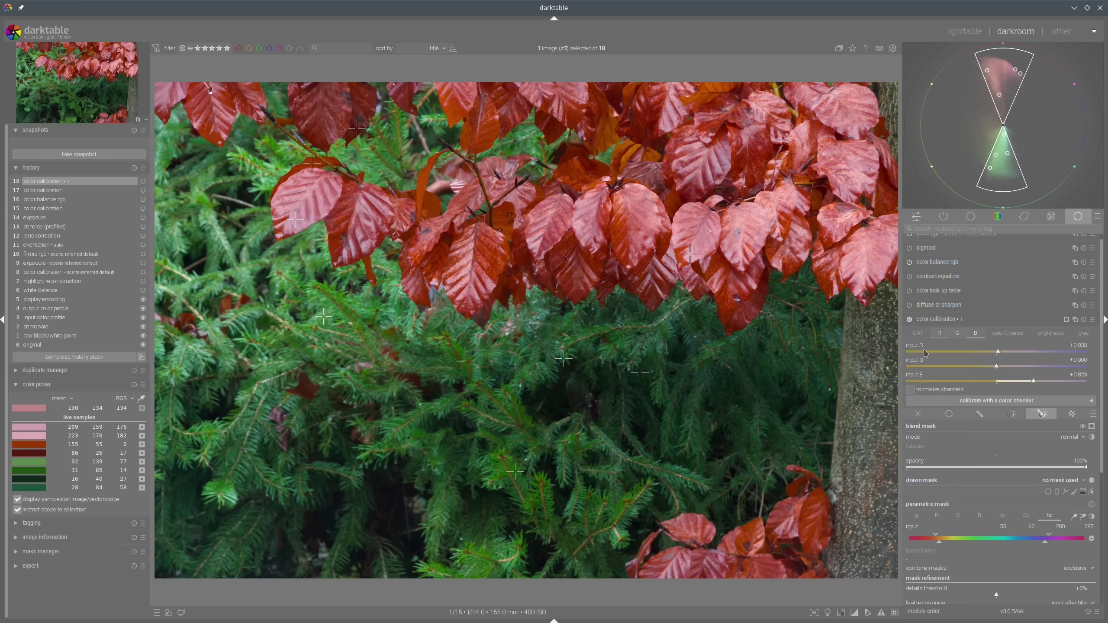
left_click(958, 334)
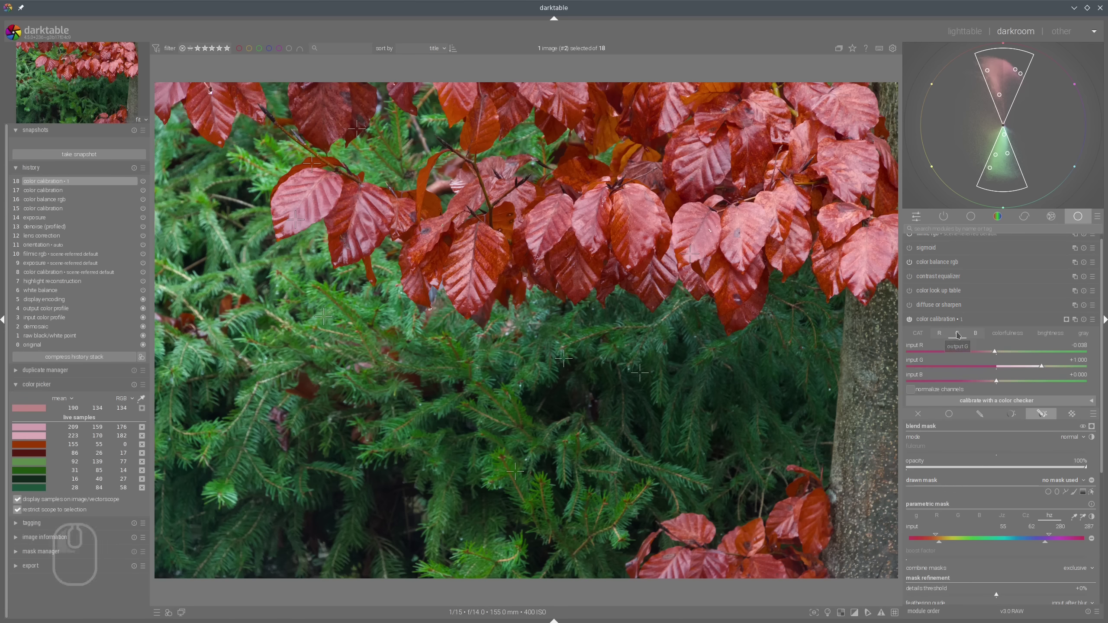
left_click(942, 335)
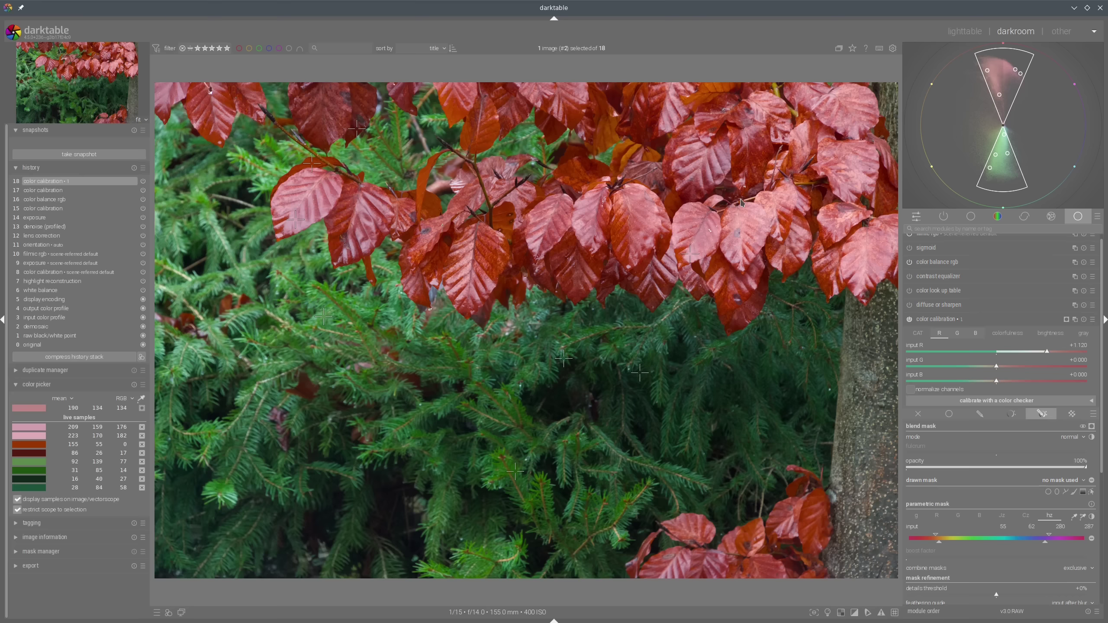
left_click(956, 337)
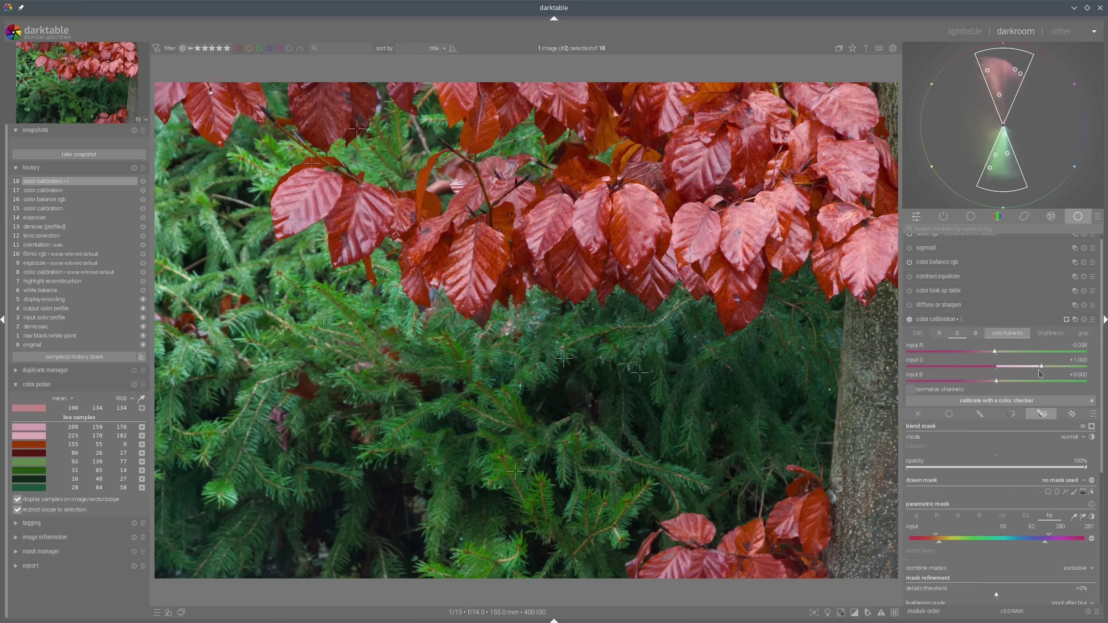
- Fine-tune input R of the green output in the masked color calibration so the red leaf samples sit inside the vectorscope guide
mouse_move(989, 129)
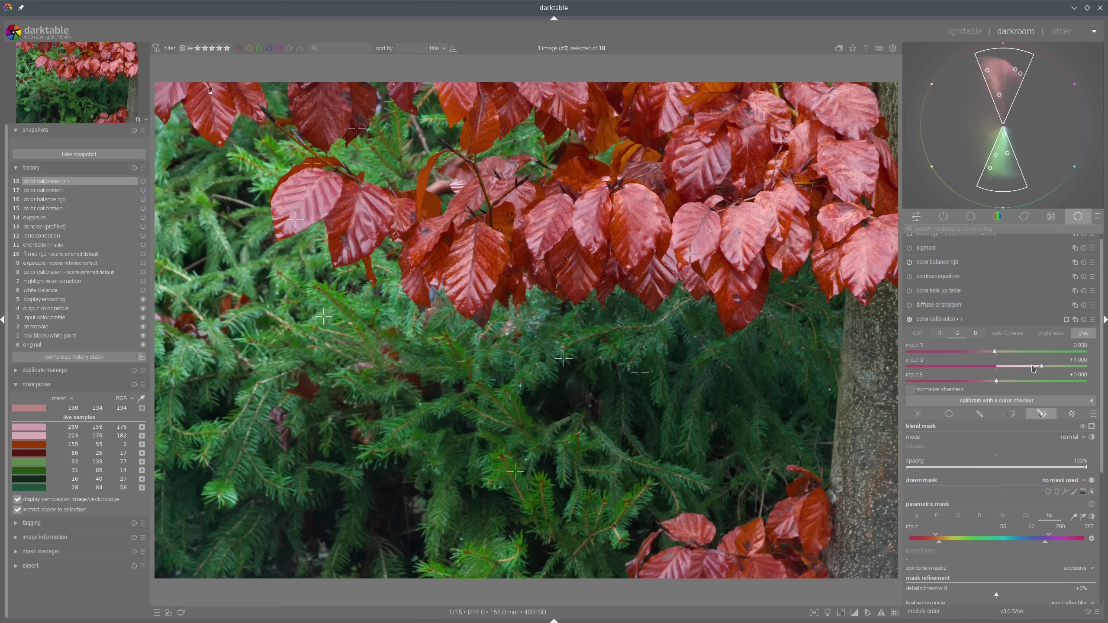
left_click(994, 352)
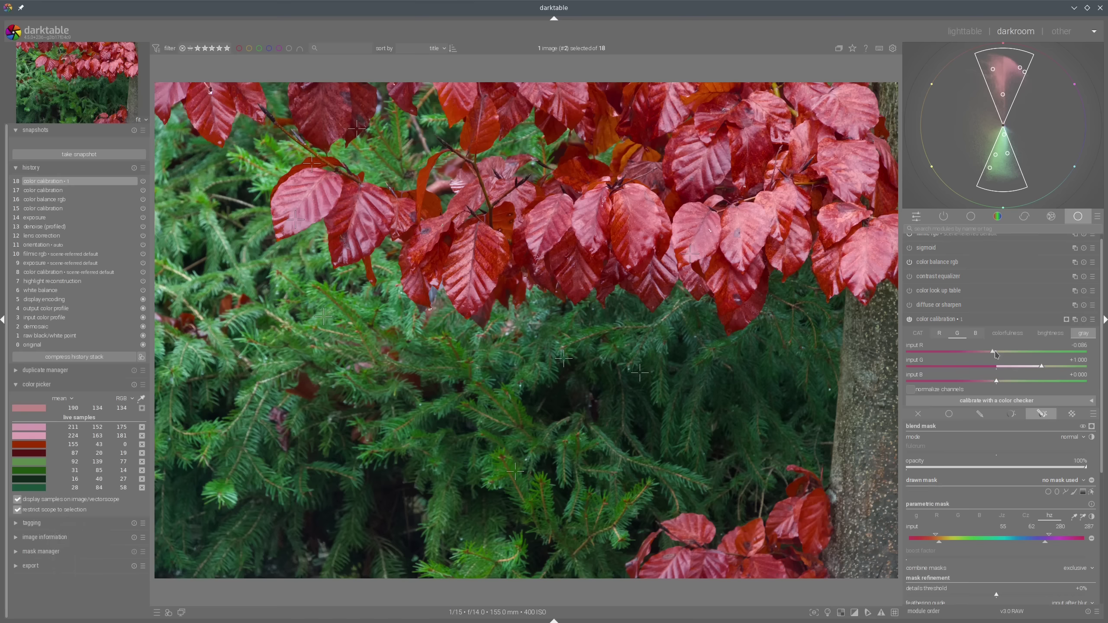
left_click(995, 352)
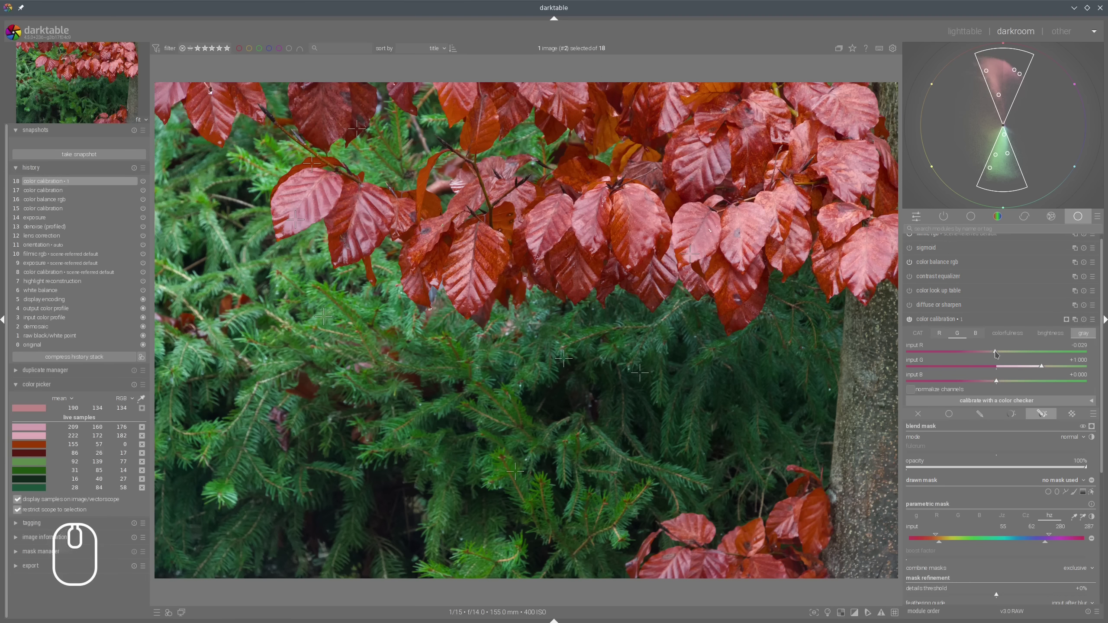
left_click(994, 352)
left_click(977, 321)
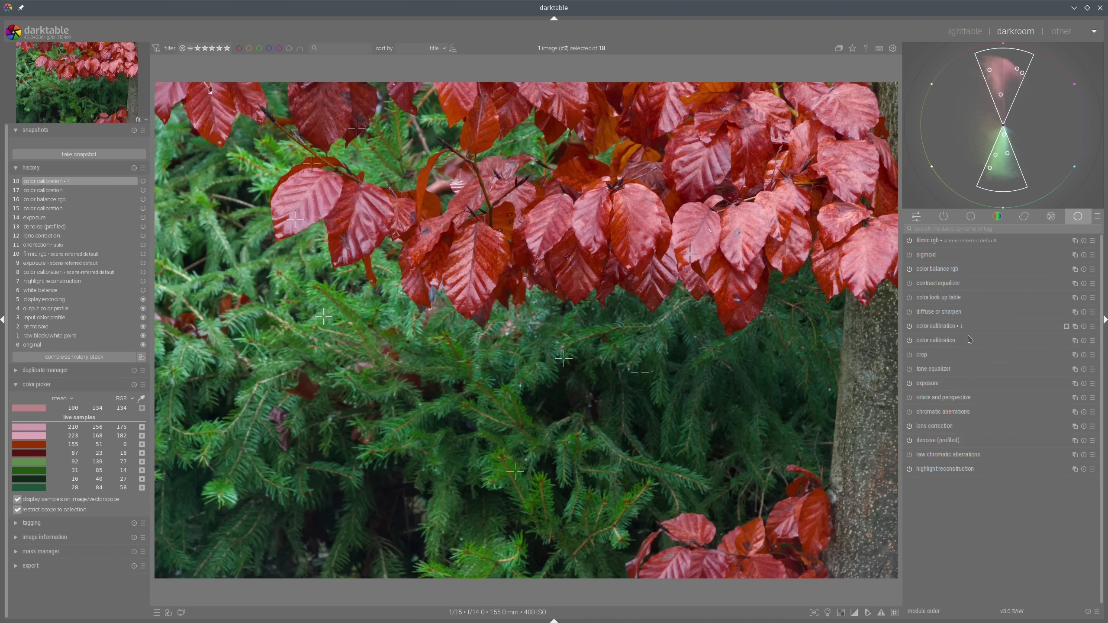
- Switch the masked color calibration instance off and on to compare its effect on the red leaves
left_click(911, 328)
left_click(911, 327)
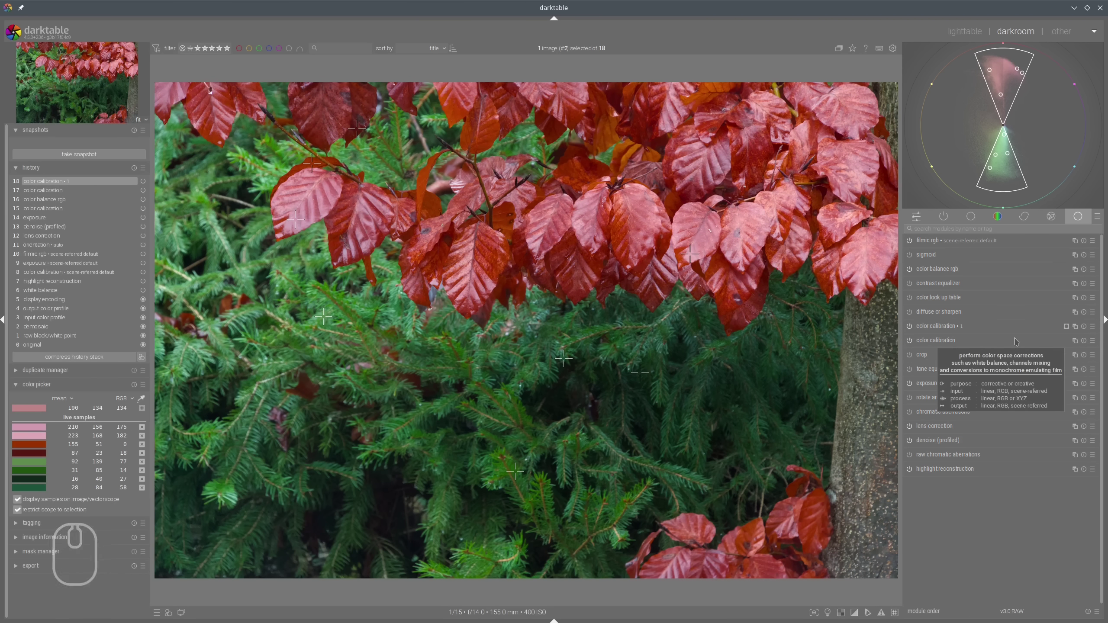
left_click(935, 326)
left_click(938, 241)
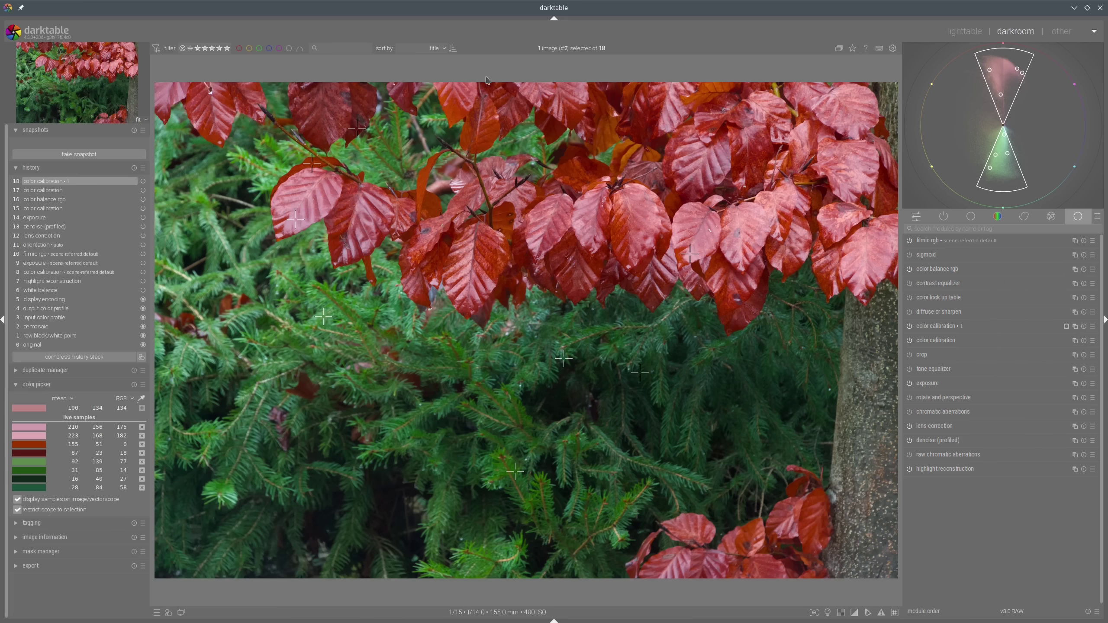
- Add another color calibration instance above the masked one
key("shift")
key("shift")
key("shift")
left_click(1076, 328)
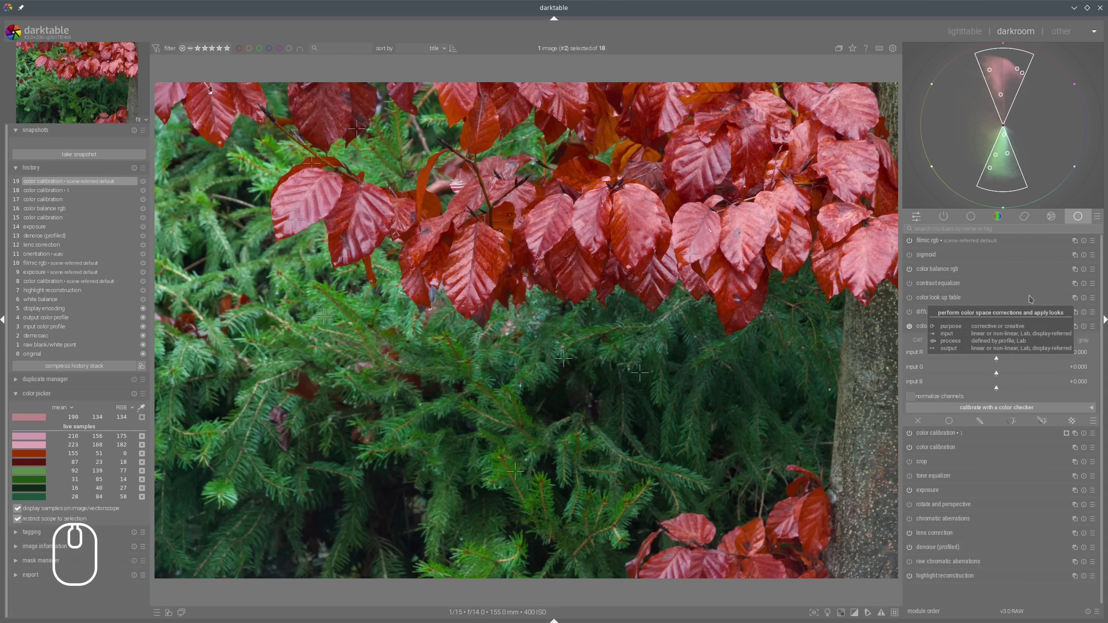
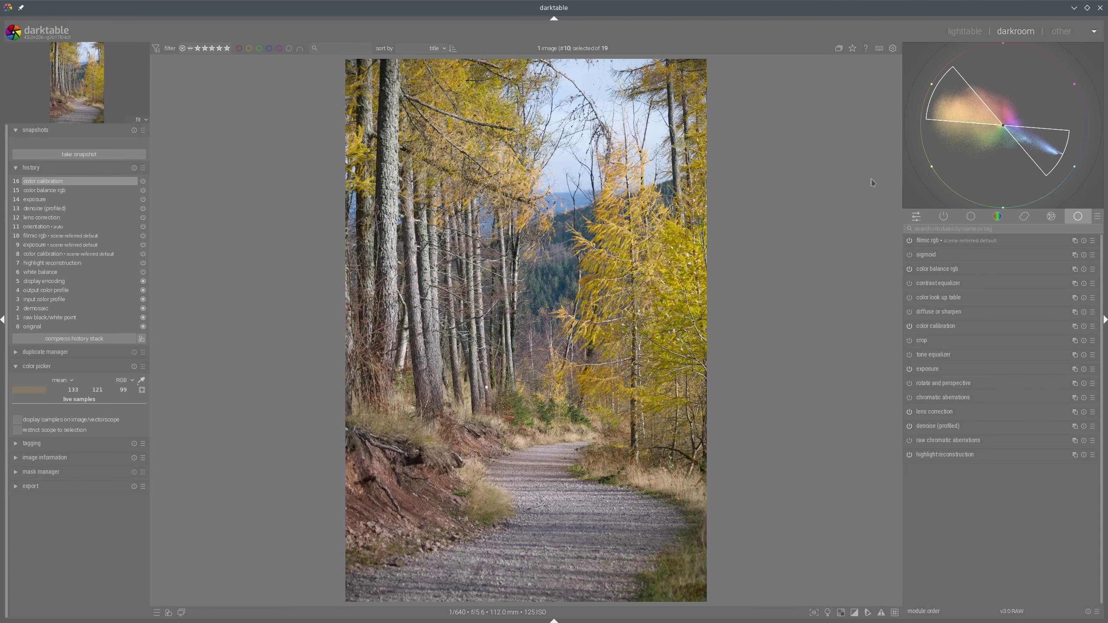
- On the forest path photo, change the vectorscope's color harmony guide from complementary to analogous complementary
left_click(907, 74)
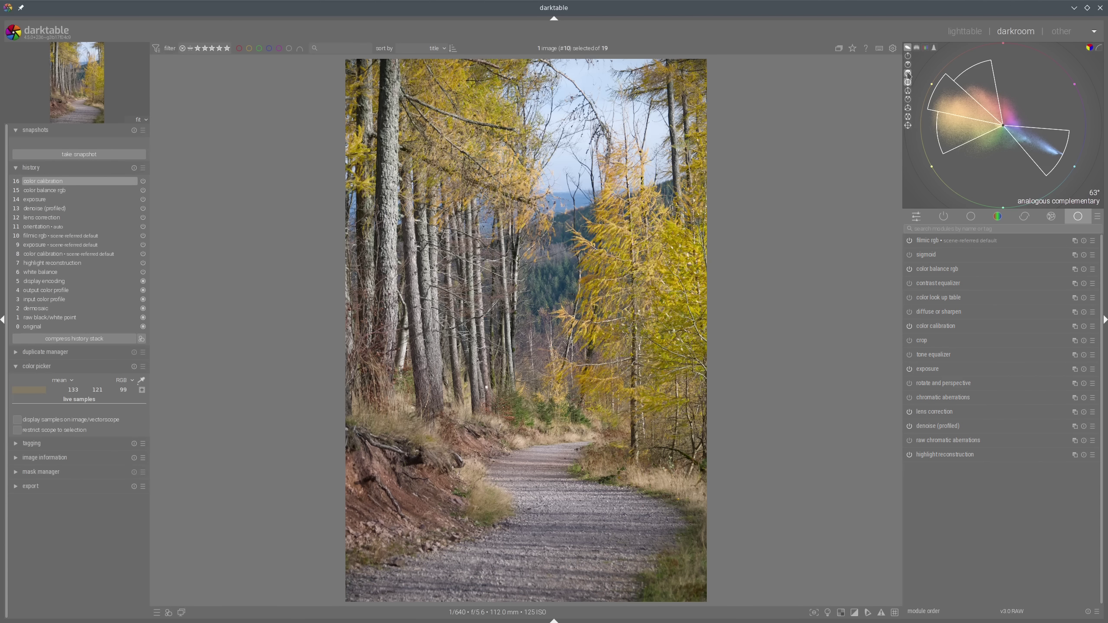
left_click(907, 74)
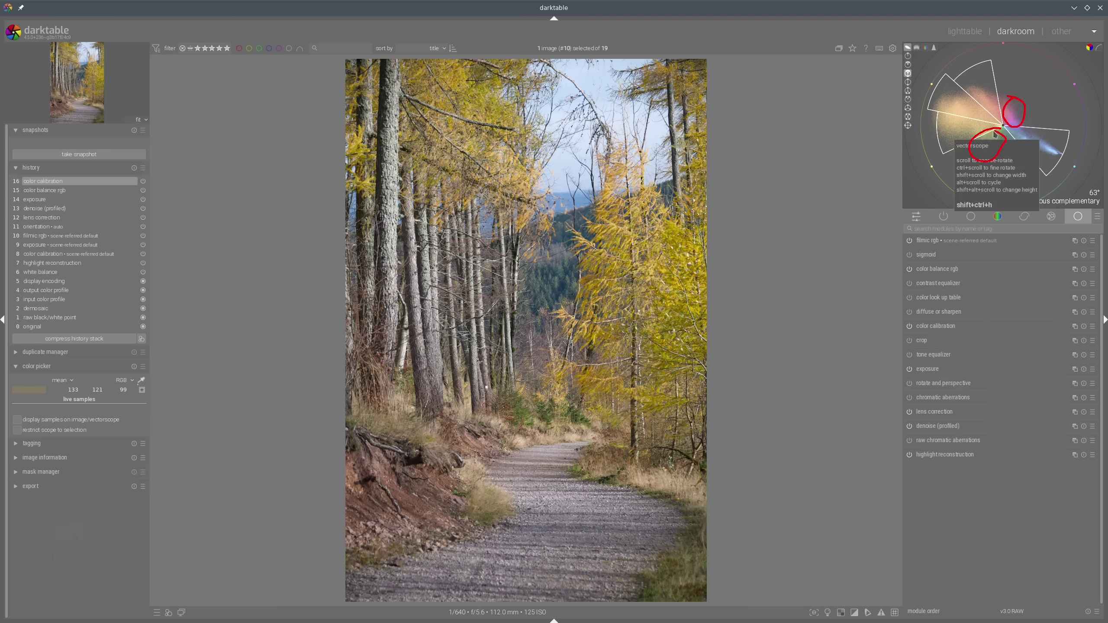
key("shift")
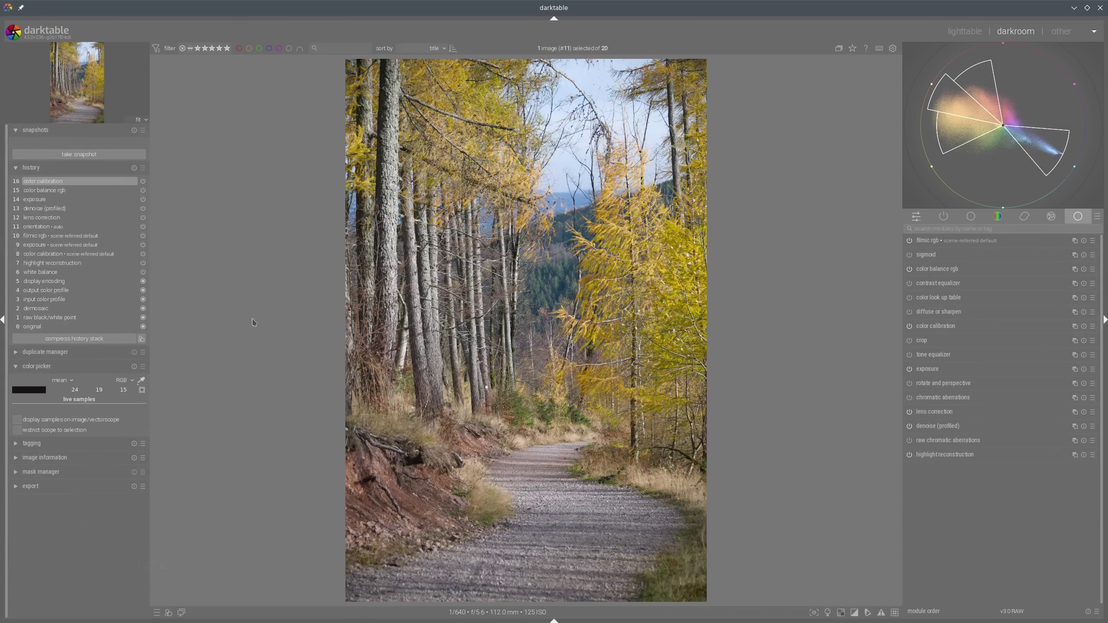
- Pick a point color on the yellow larch, and enable displaying samples on the image/vectorscope and restricting the scope to the selection
left_click(142, 379)
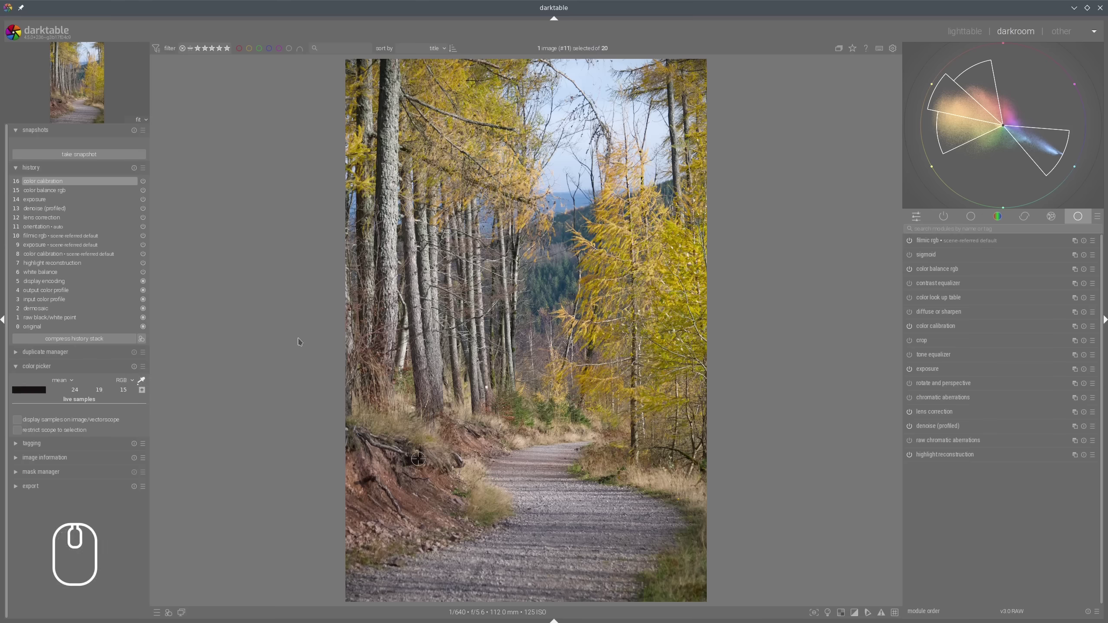
mouse_move(1014, 161)
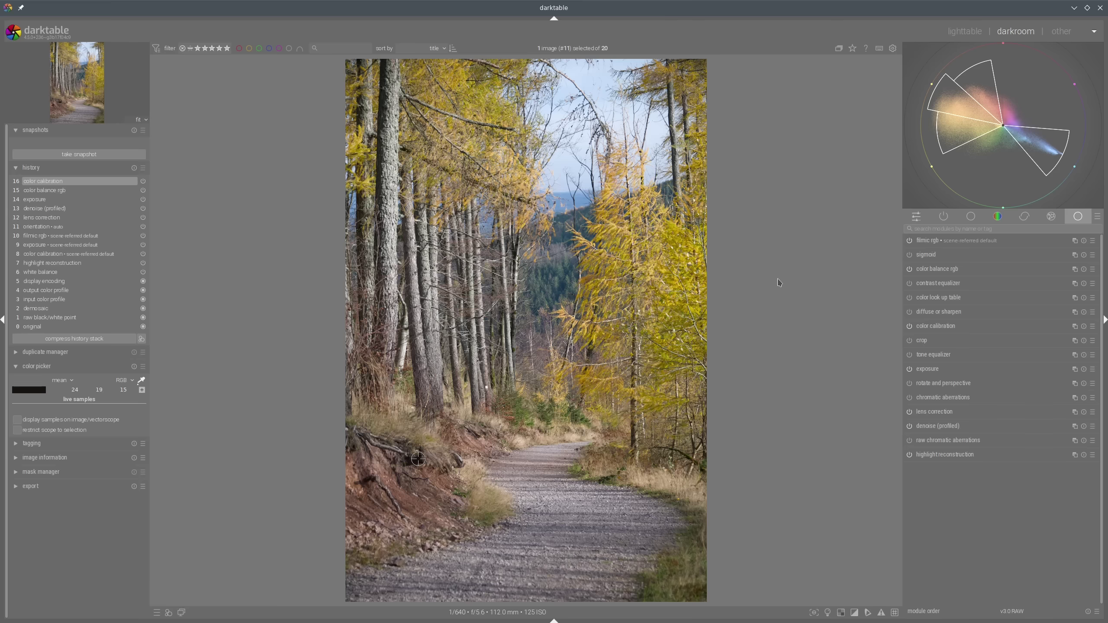
left_click(612, 227)
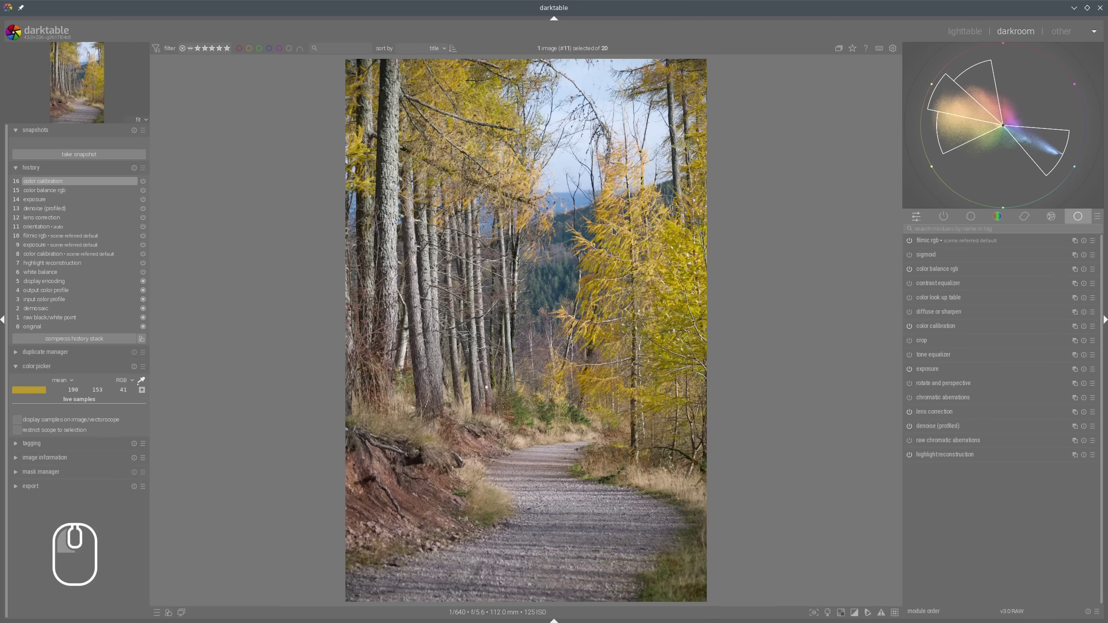
left_click(612, 228)
left_click(613, 227)
left_click(17, 419)
left_click(17, 430)
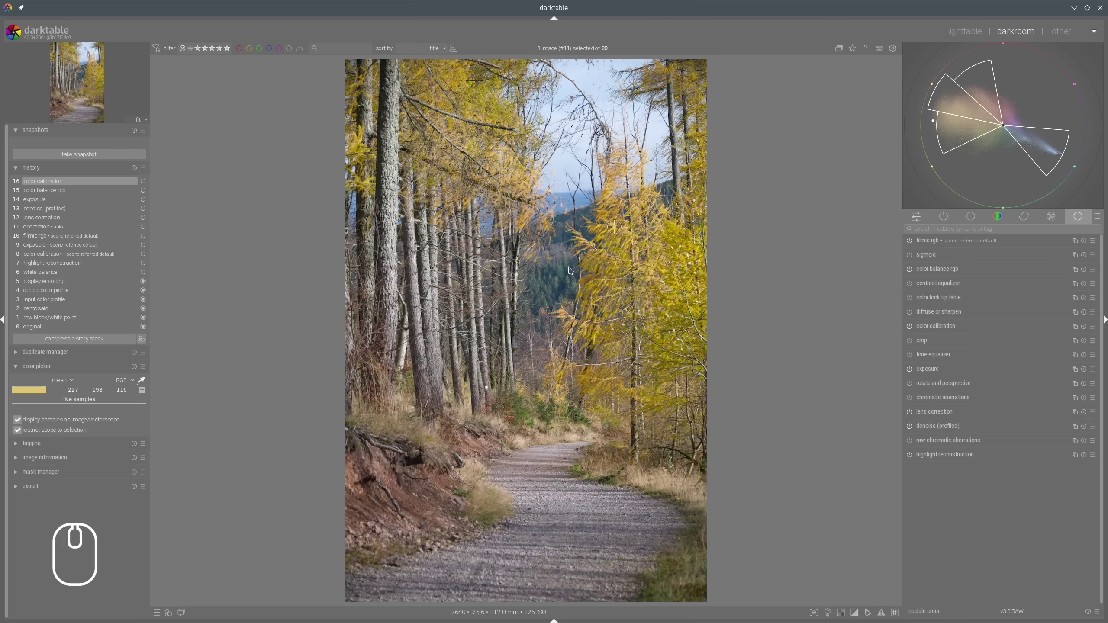
- Add two live point samples from the yellow-orange larch foliage
left_click(615, 227)
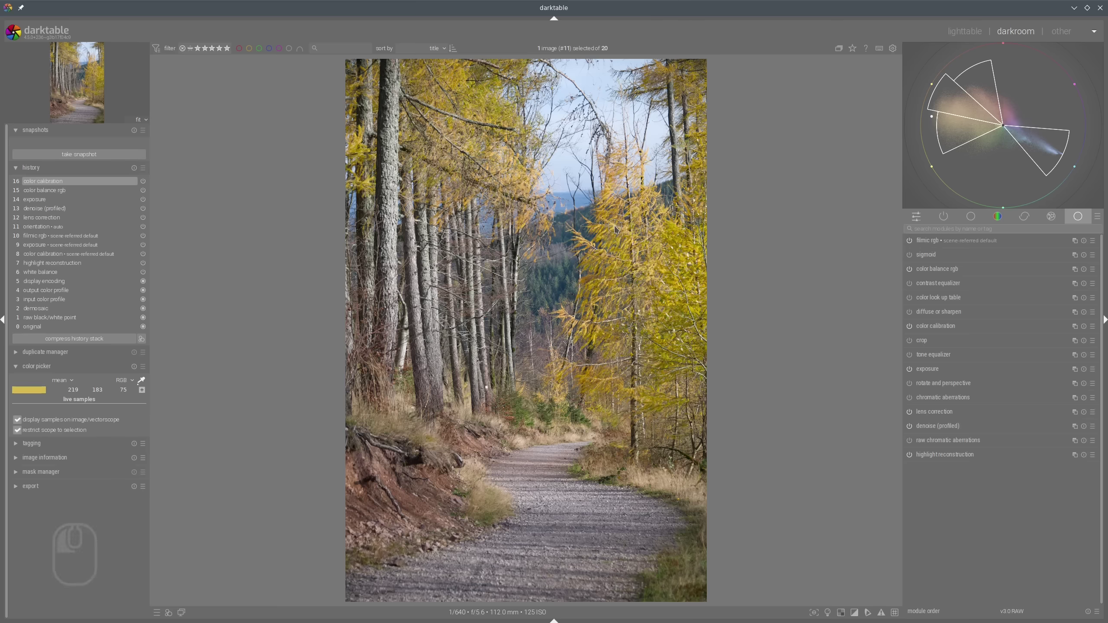
left_click_drag(615, 228, 613, 227)
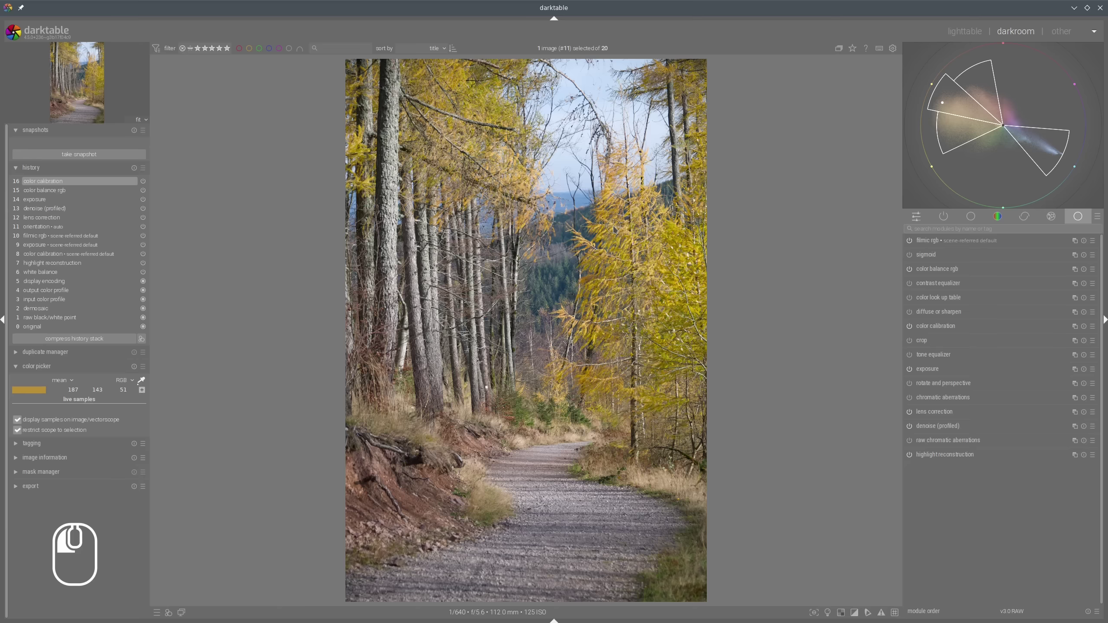
key("ctrl+a")
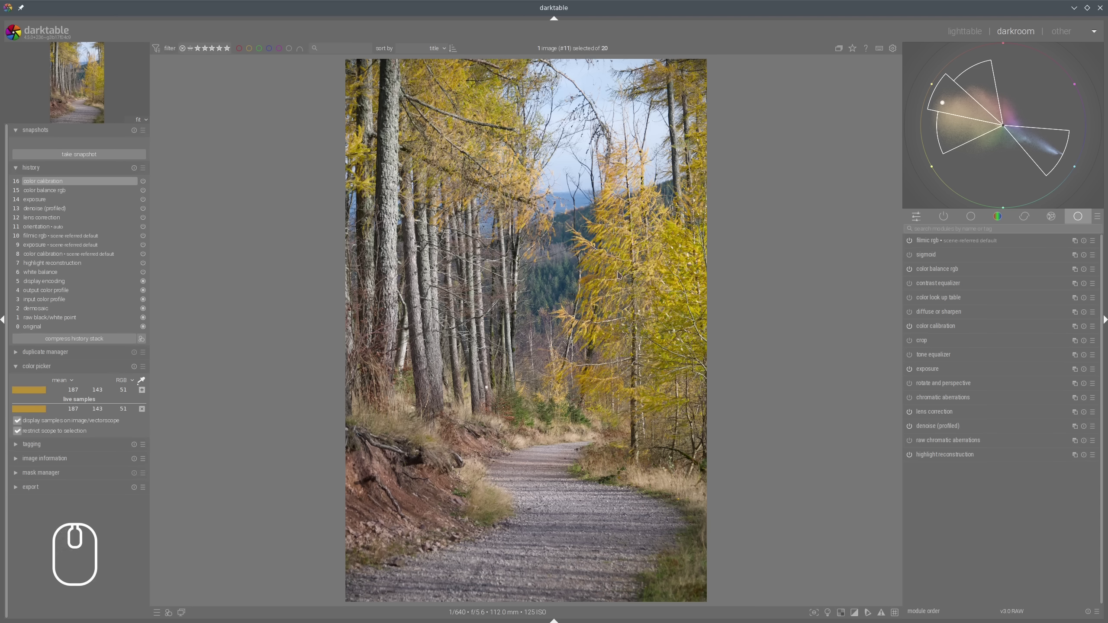
left_click(589, 280)
left_click(142, 391)
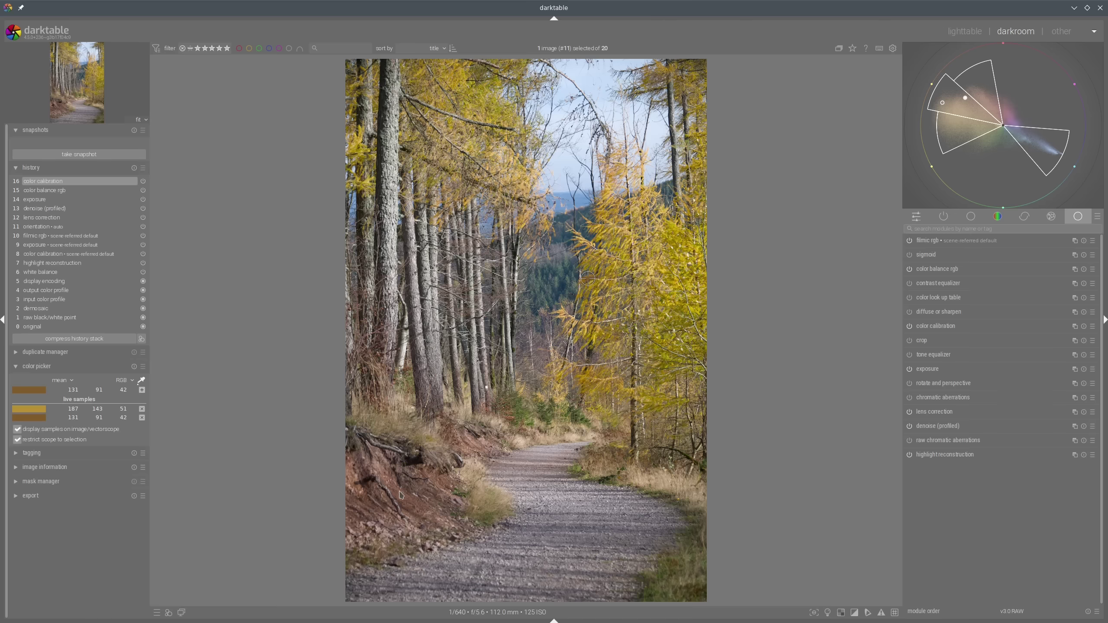
- Add two live samples from the reddish soil bank beside the path
left_click(351, 479)
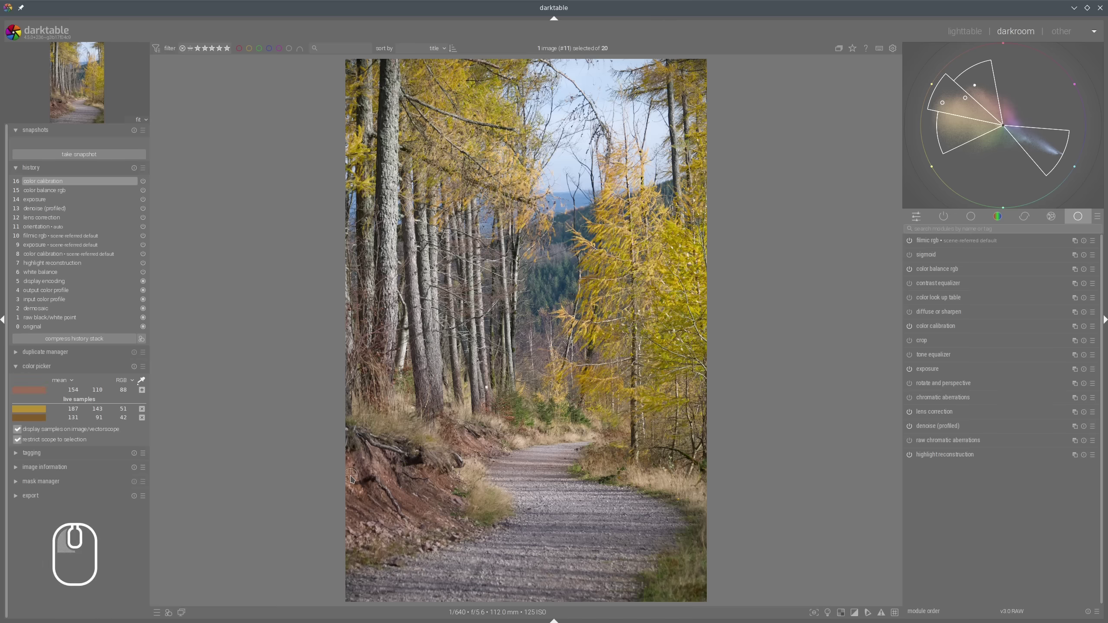
left_click(142, 390)
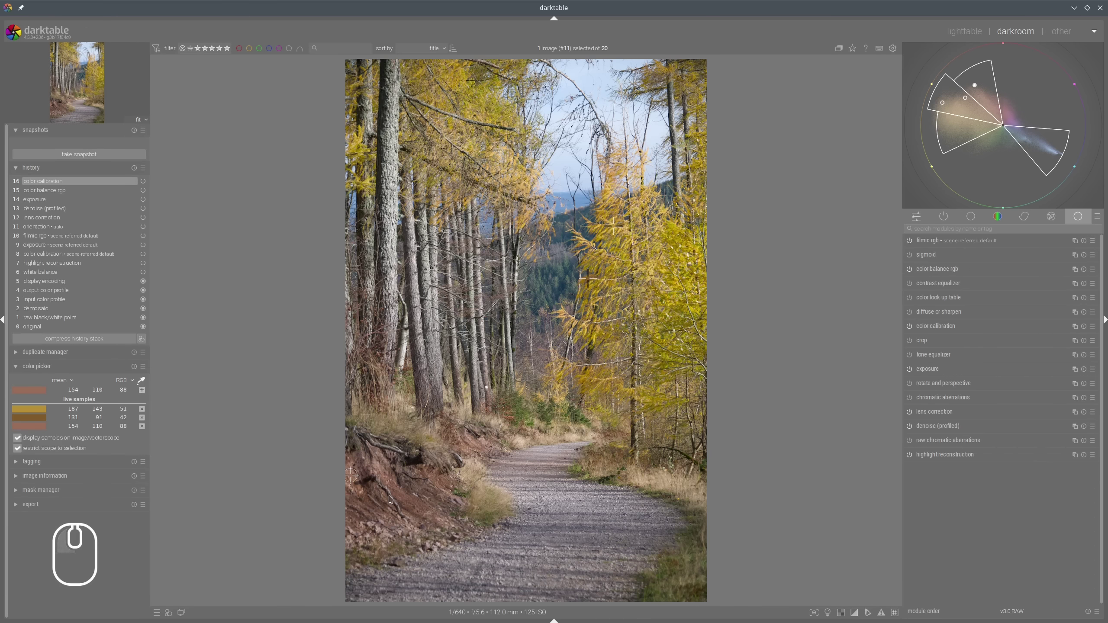
left_click(370, 503)
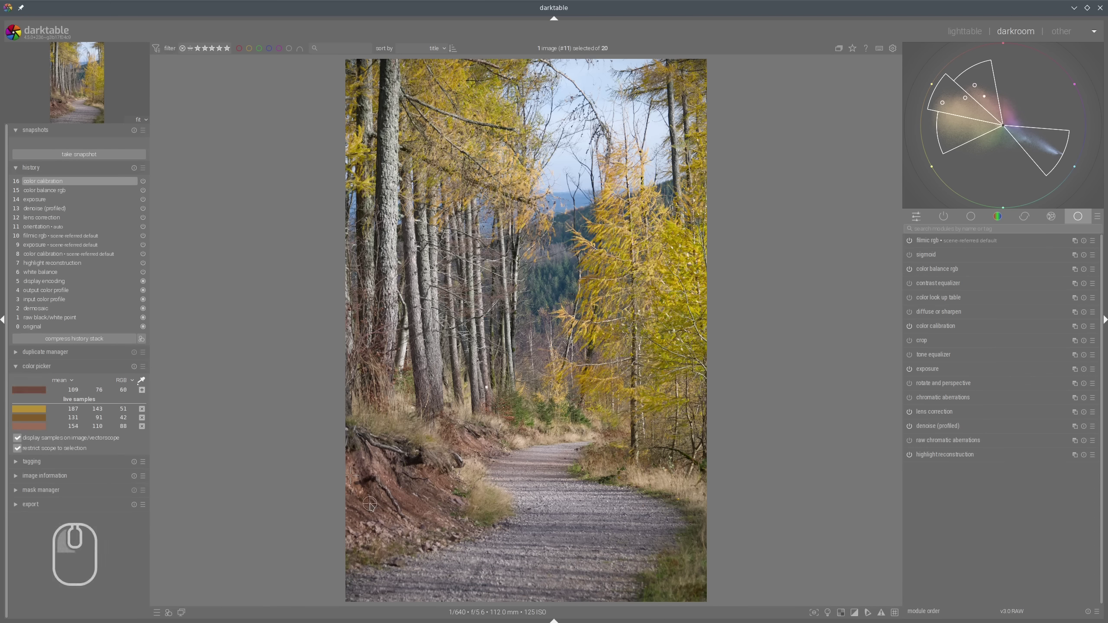
left_click(142, 390)
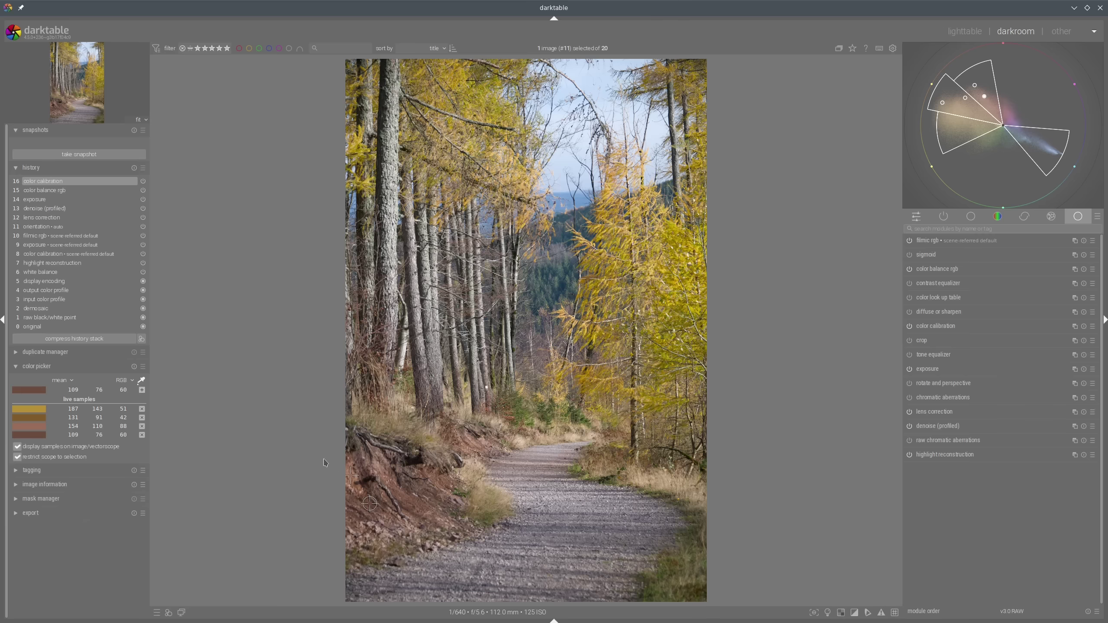
- Add live samples from a lighter and a darker spot on the gravel path
left_click(555, 503)
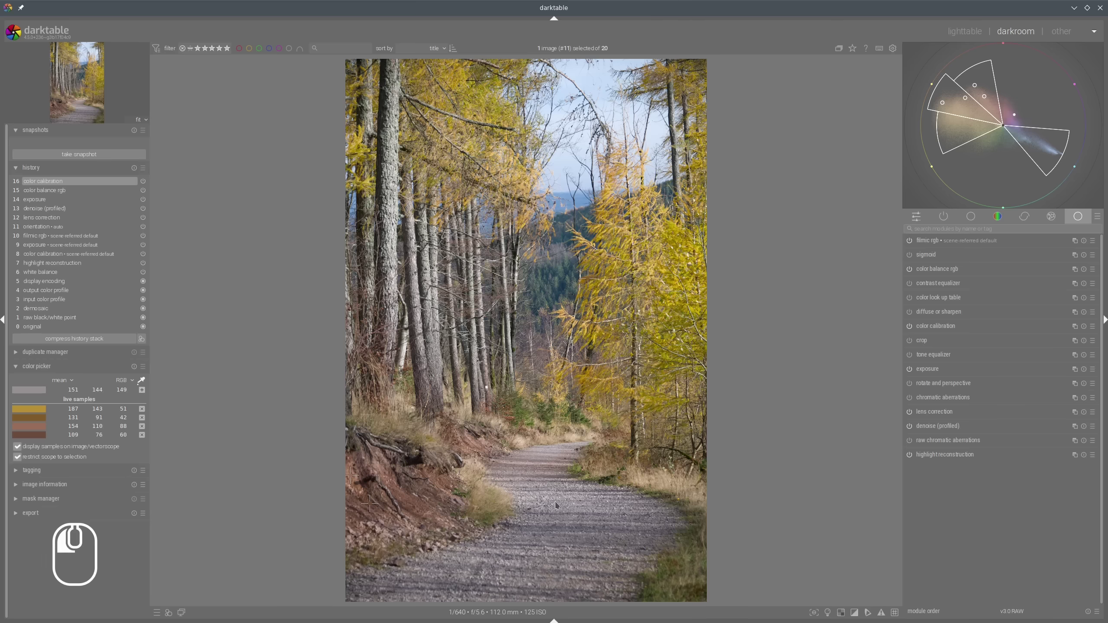
mouse_move(1022, 109)
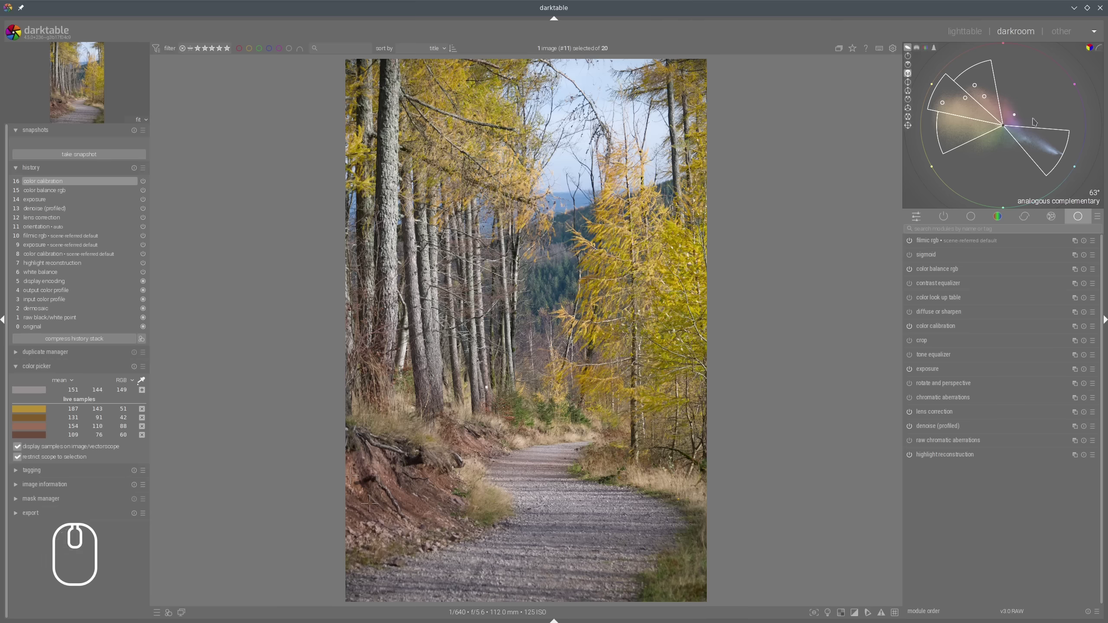
left_click(557, 503)
left_click(564, 528)
left_click(142, 390)
- Add live samples for the green undergrowth, the distant forest and the sky
left_click(523, 412)
left_click(142, 390)
left_click(557, 282)
left_click(142, 390)
left_click(572, 161)
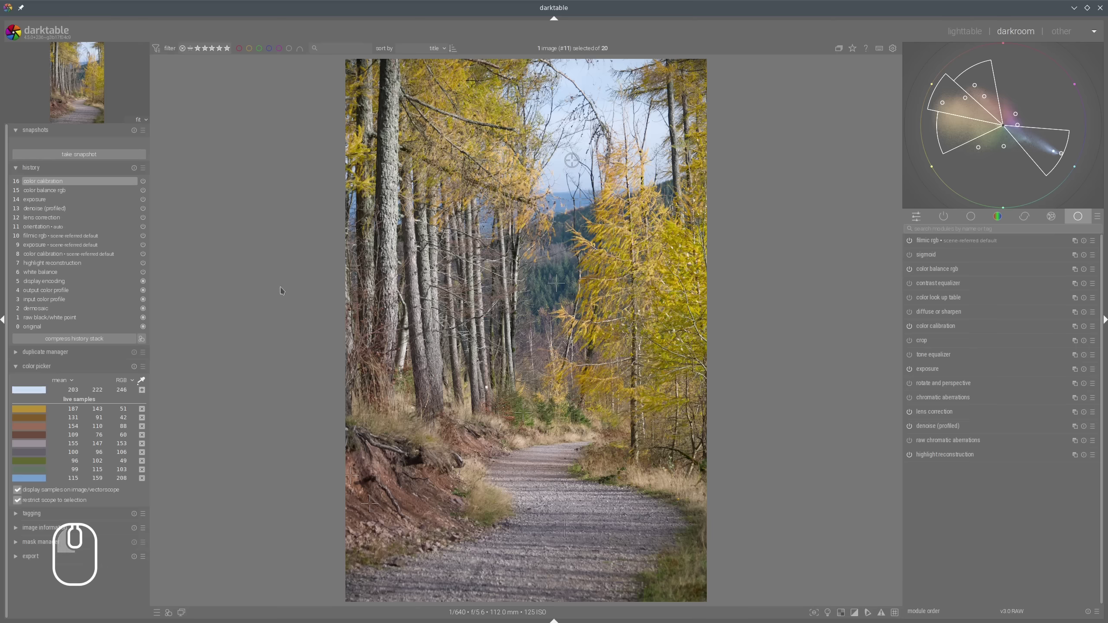
left_click(142, 390)
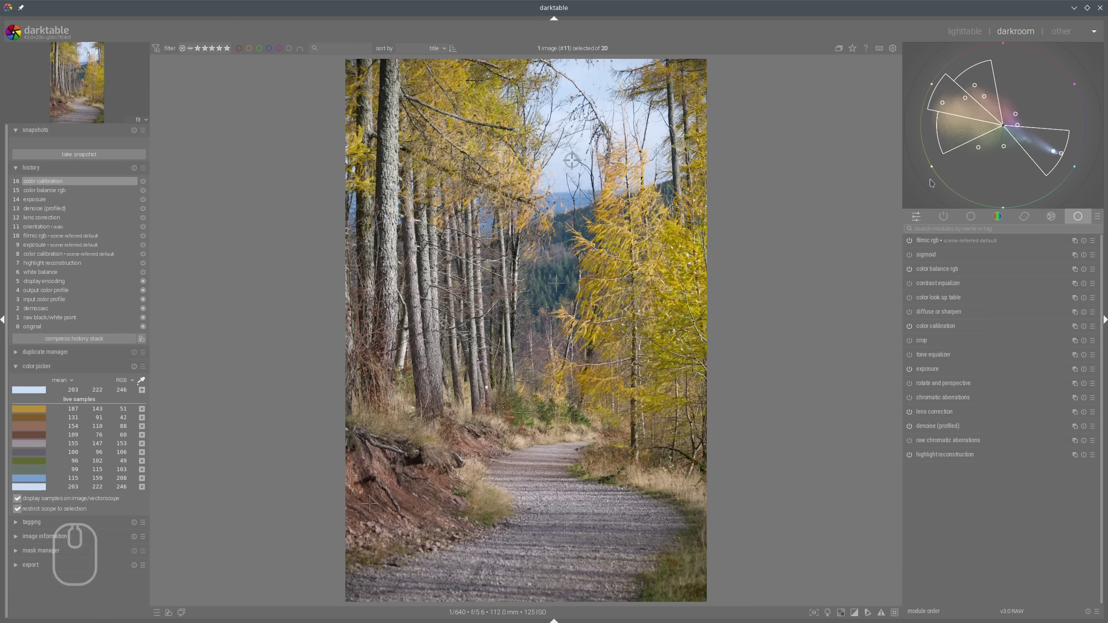
- Examine where the path and green samples lie relative to the analogous complementary guide on the vectorscope
mouse_move(930, 95)
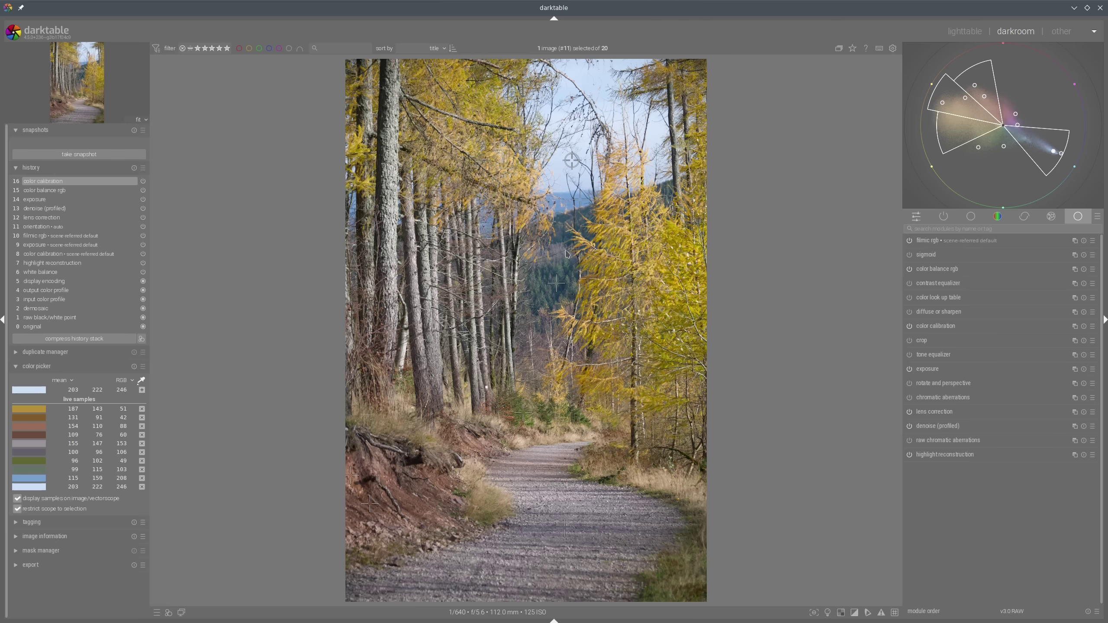
mouse_move(944, 161)
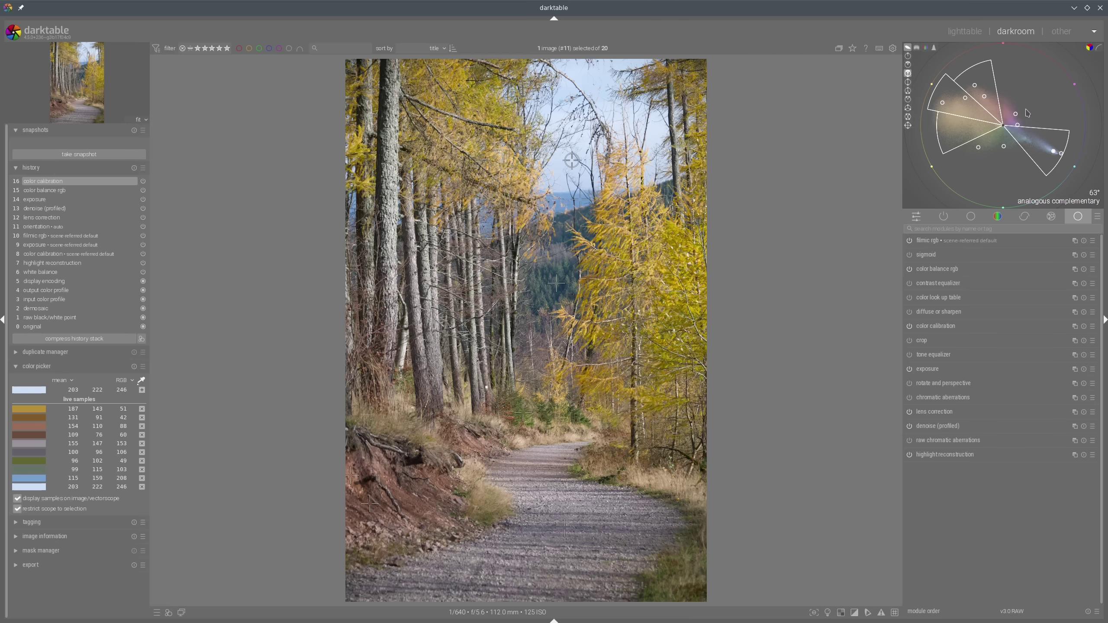
mouse_move(1020, 101)
left_mouse_down()
mouse_move(1006, 117)
mouse_move(1027, 102)
left_mouse_up()
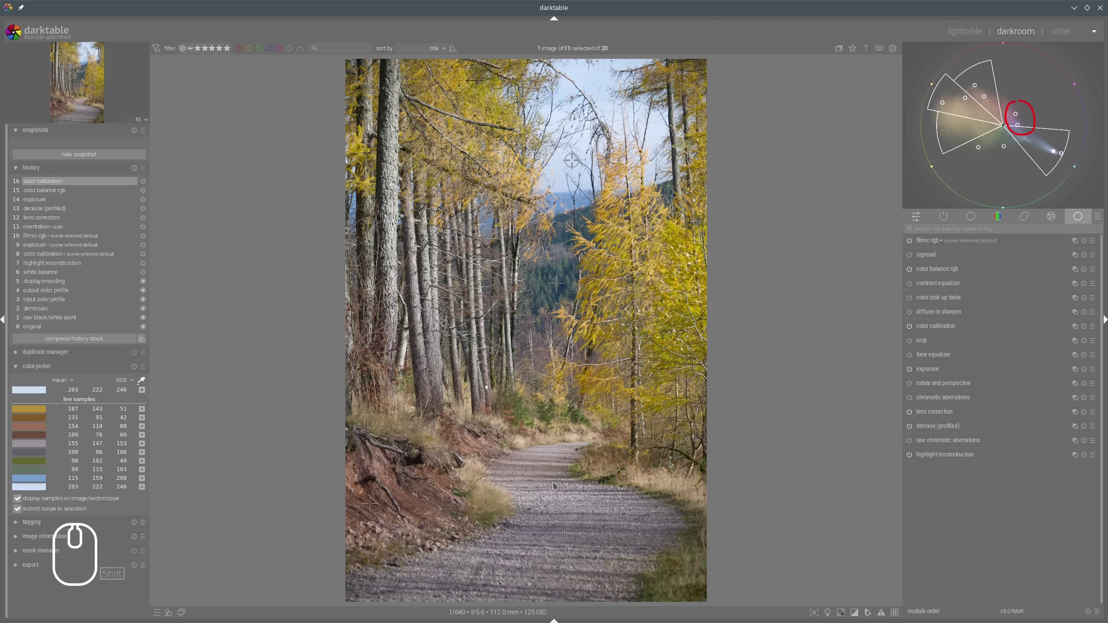
mouse_move(543, 477)
left_mouse_down()
mouse_move(549, 565)
mouse_move(604, 501)
mouse_move(519, 482)
left_mouse_up()
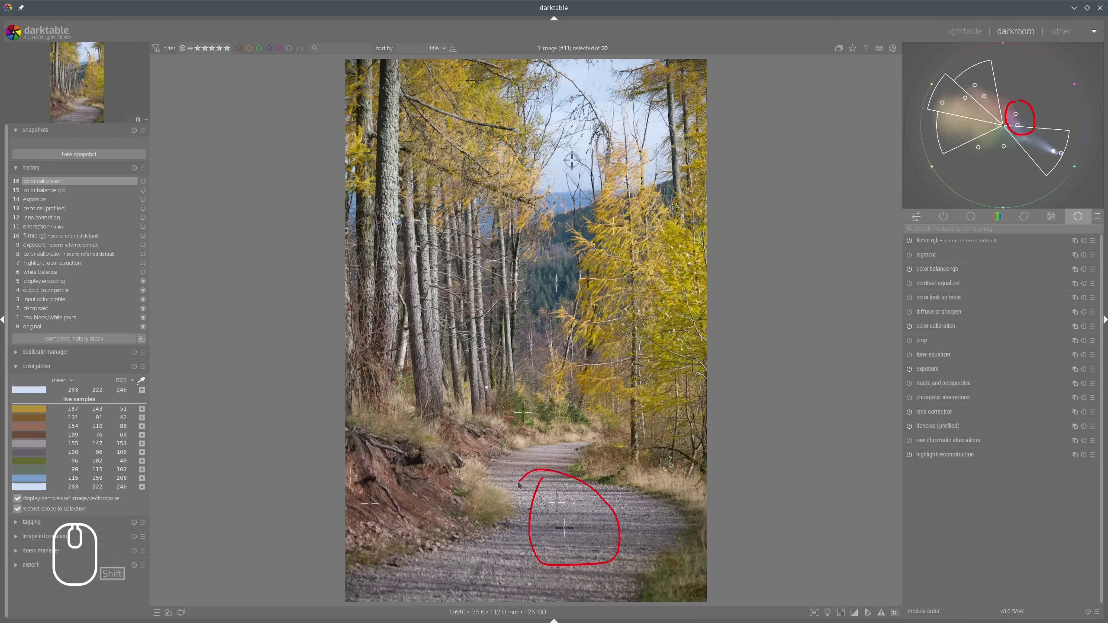
left_click(565, 528)
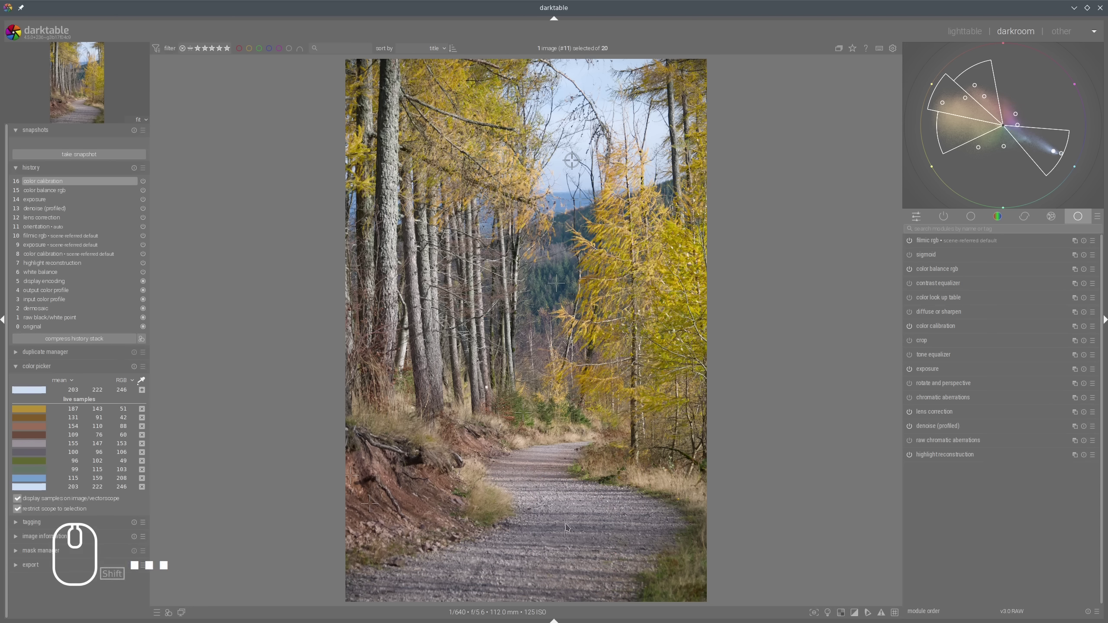
mouse_move(1002, 130)
left_mouse_down()
mouse_move(963, 148)
mouse_move(1019, 151)
mouse_move(988, 130)
left_mouse_up()
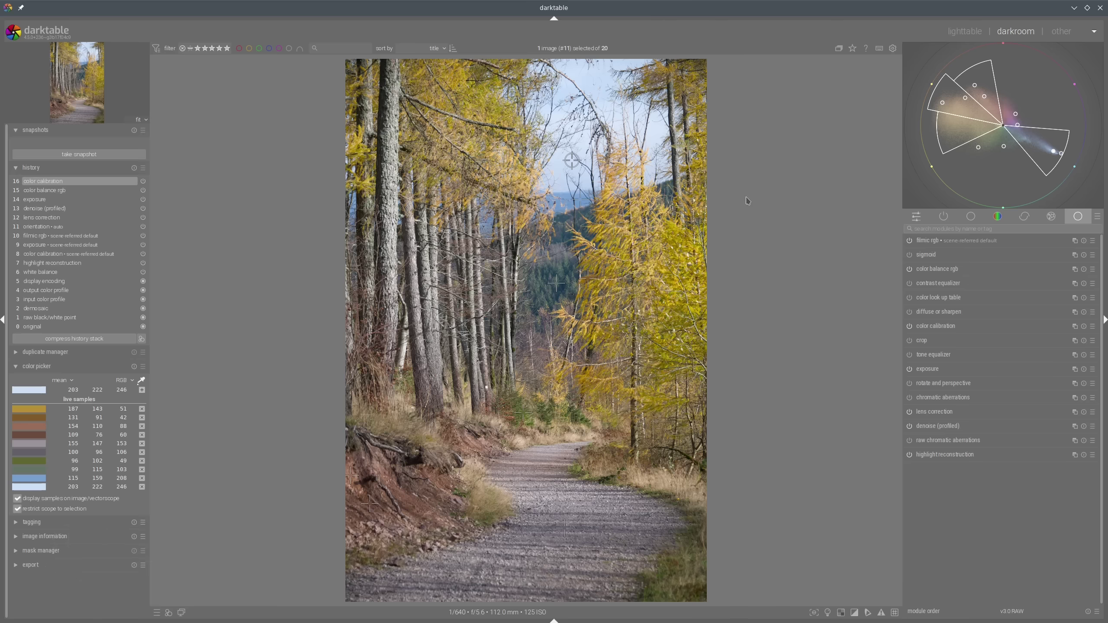
mouse_move(1000, 123)
mouse_move(974, 145)
- Add a new color calibration instance to the forest path photo
right_click(1075, 327)
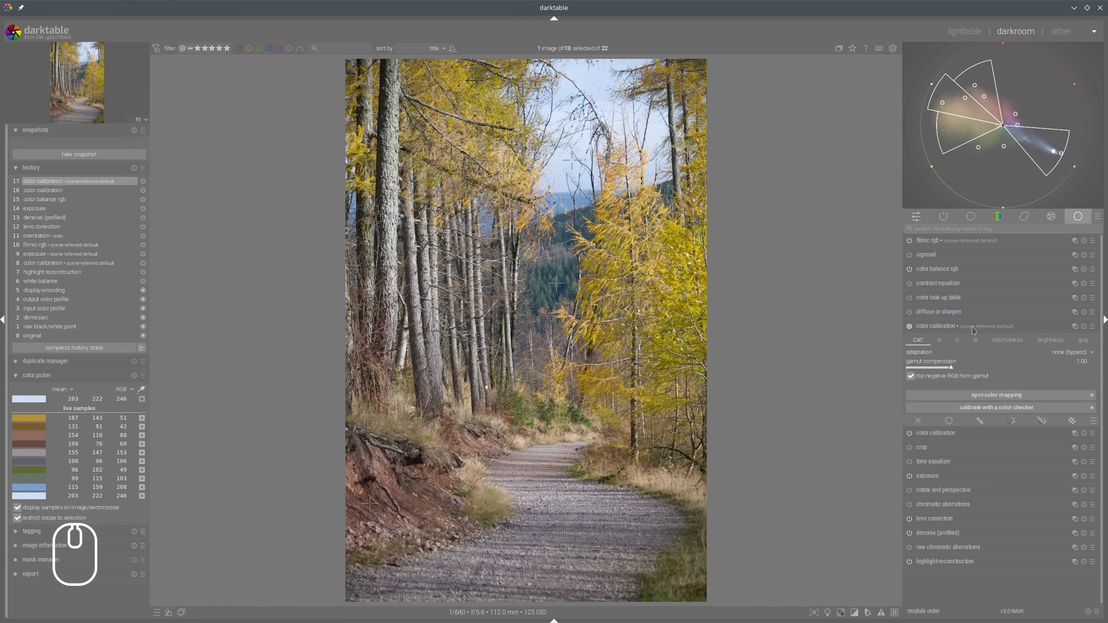
mouse_move(1015, 121)
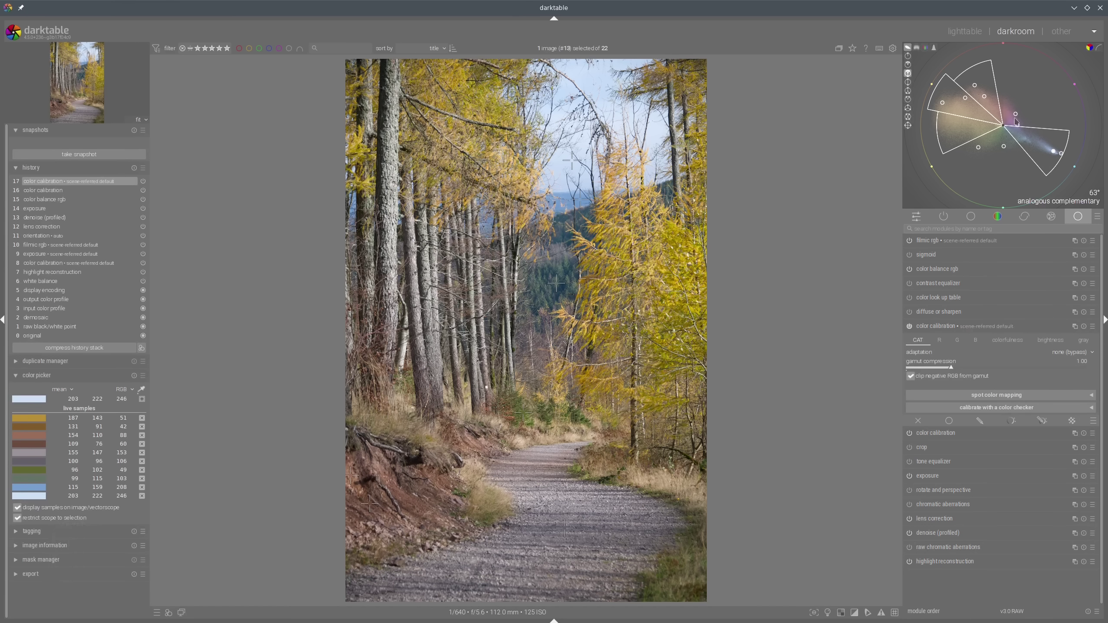
left_click_drag(1016, 106, 1021, 104)
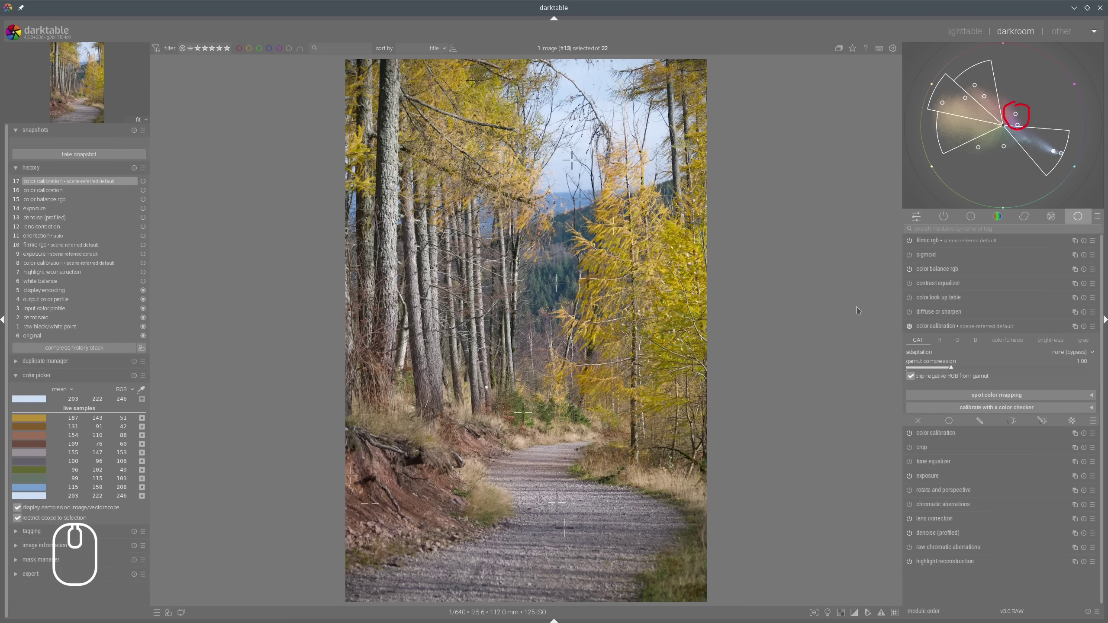
mouse_move(1018, 122)
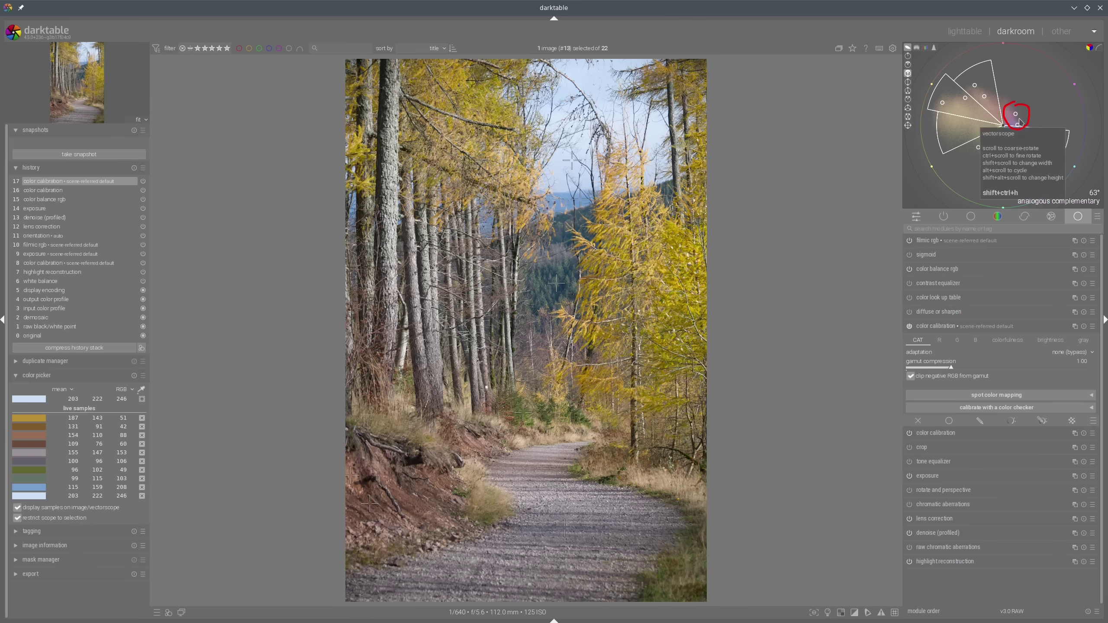
left_click_drag(1019, 118, 1025, 139)
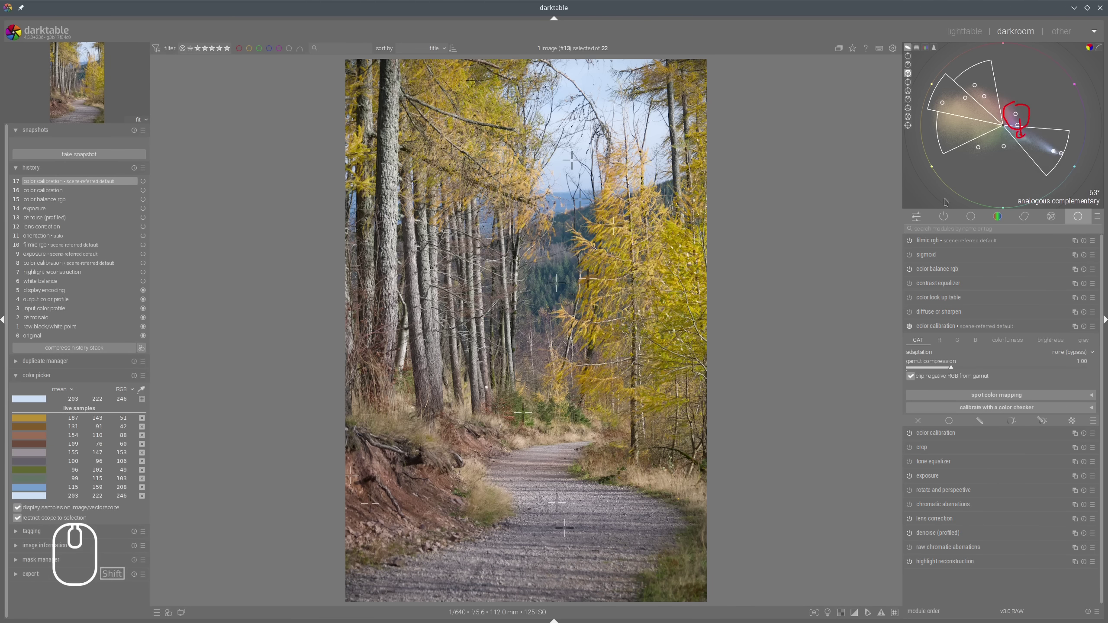
left_click(843, 291)
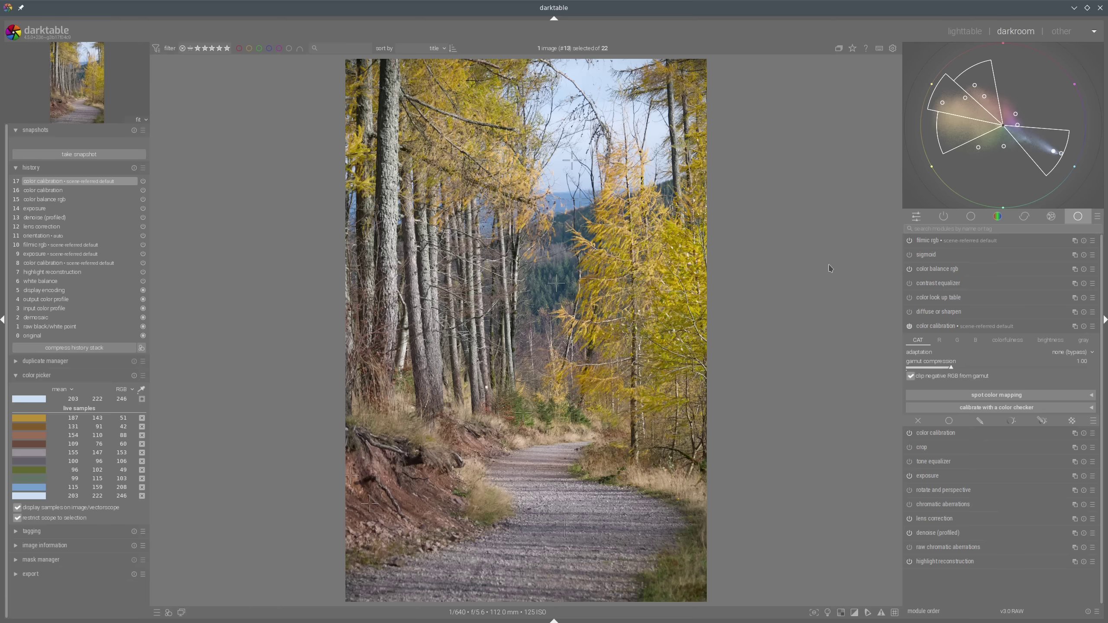
- Set the red output channel's input B to -0.077 in the new color calibration instance and compare the photo with and without it
left_click(939, 340)
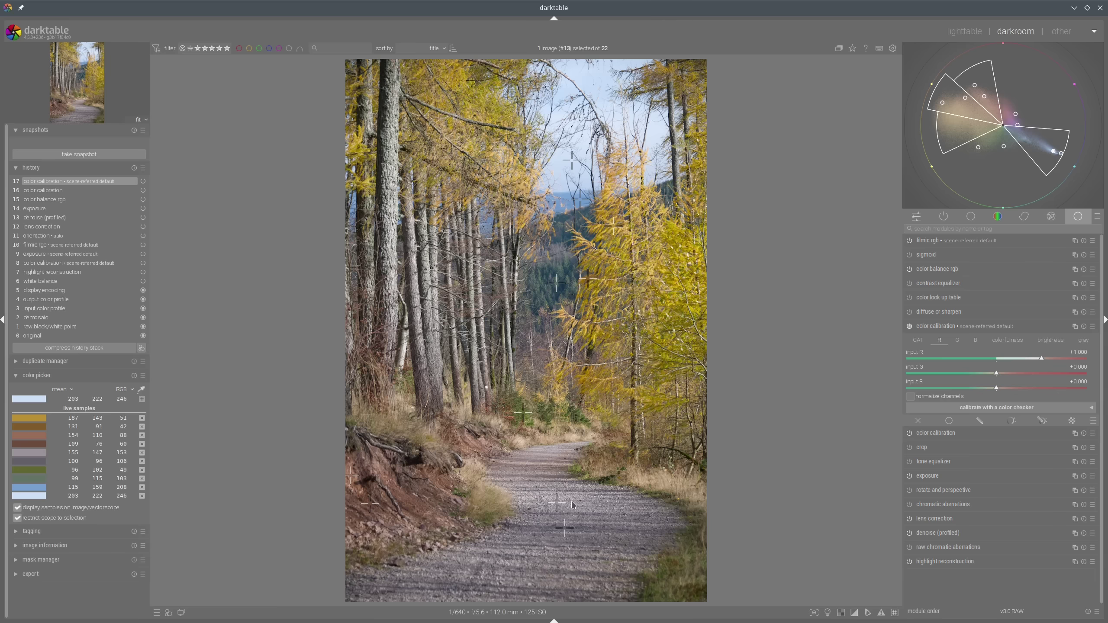
mouse_move(566, 484)
left_mouse_down()
mouse_move(539, 494)
mouse_move(567, 483)
left_mouse_up()
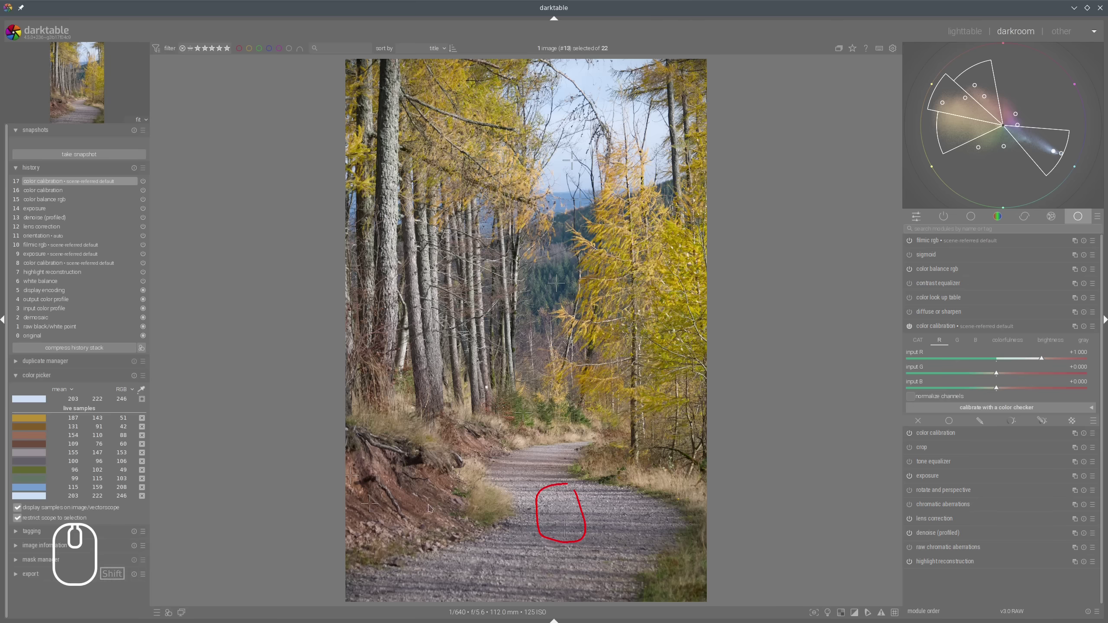
mouse_move(407, 502)
left_mouse_down()
mouse_move(442, 507)
mouse_move(393, 497)
mouse_move(414, 508)
left_mouse_up()
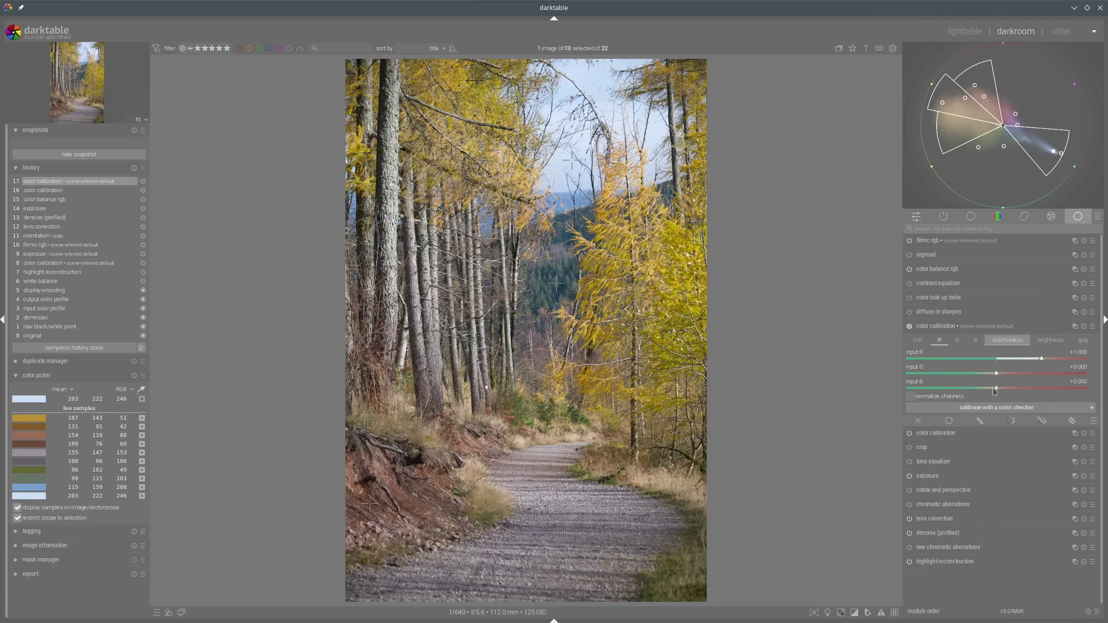
scroll(995, 391, "down", 4)
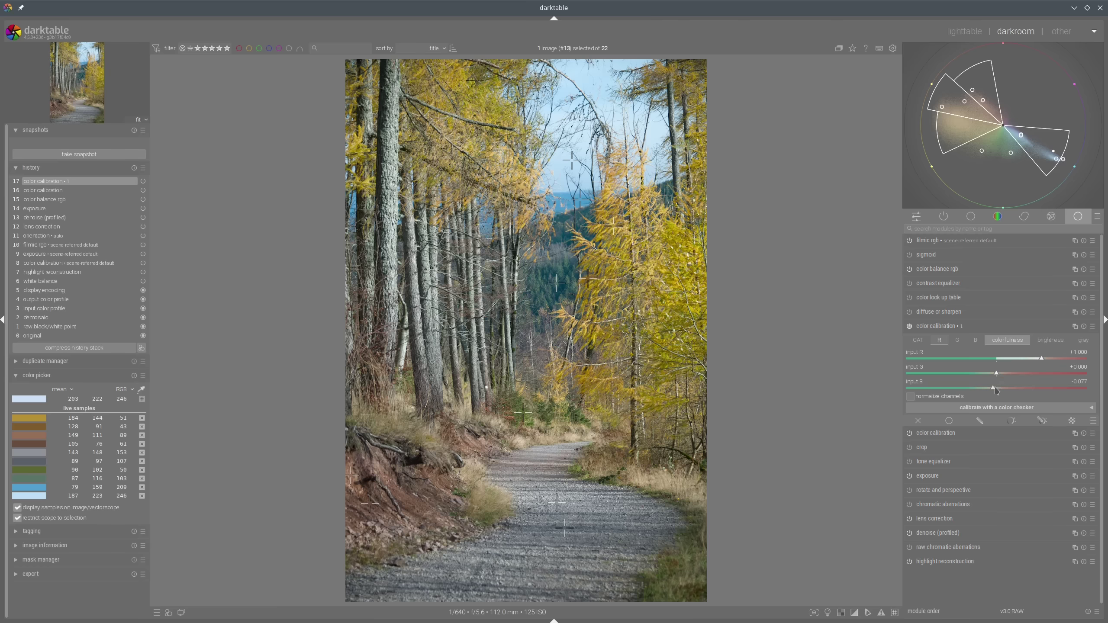
scroll(994, 390, "up", 2)
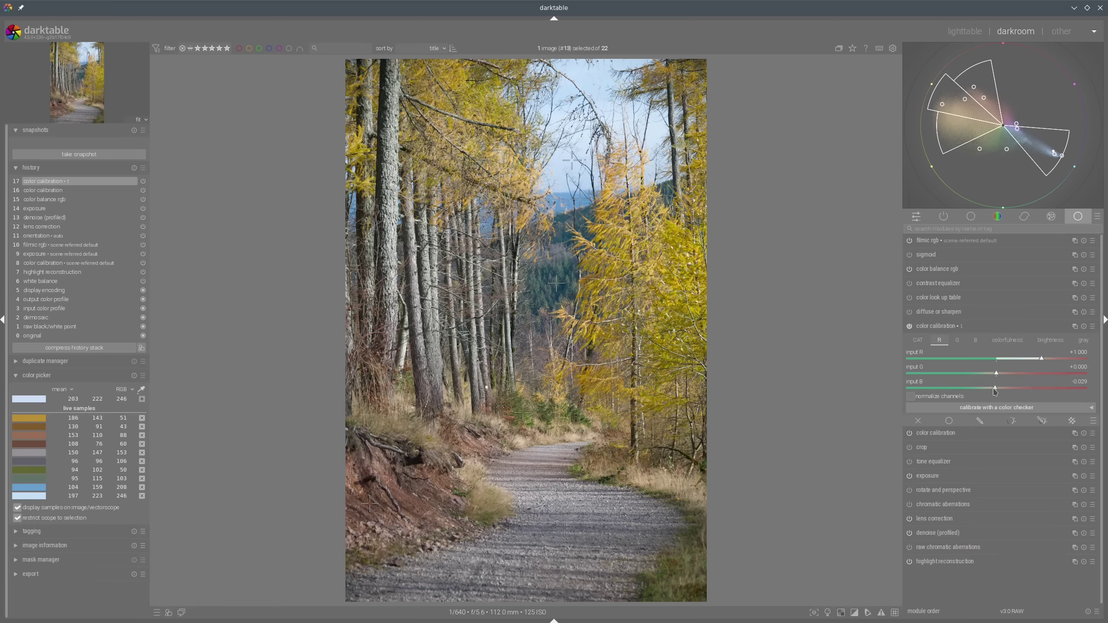
left_click_drag(995, 391, 993, 391)
mouse_move(1008, 125)
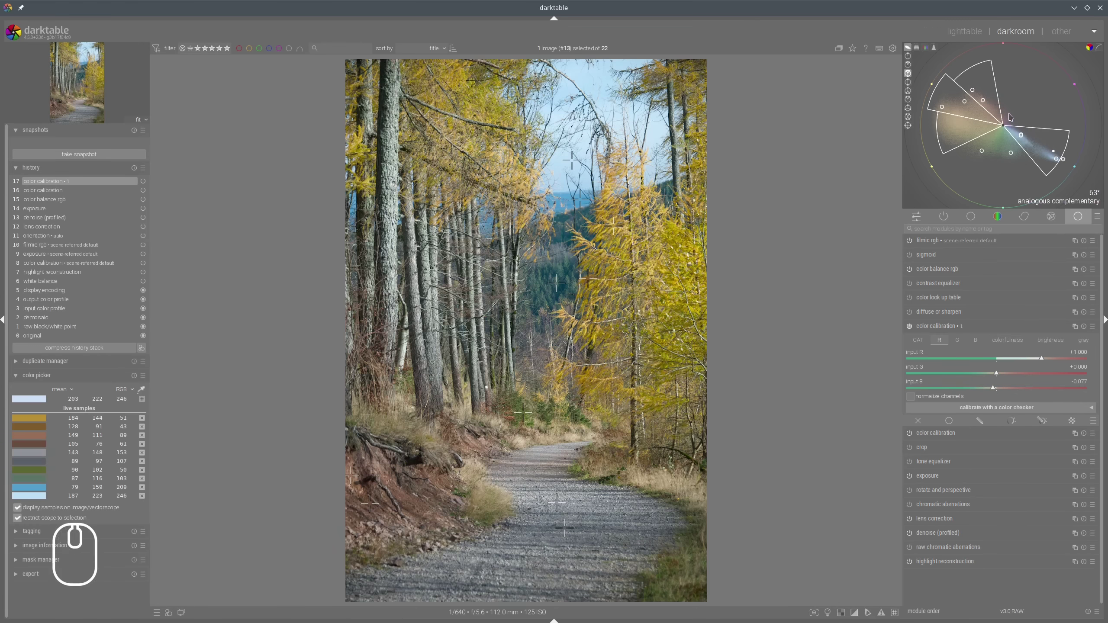
mouse_move(1010, 114)
left_mouse_down()
mouse_move(1020, 136)
mouse_move(1028, 125)
left_mouse_up()
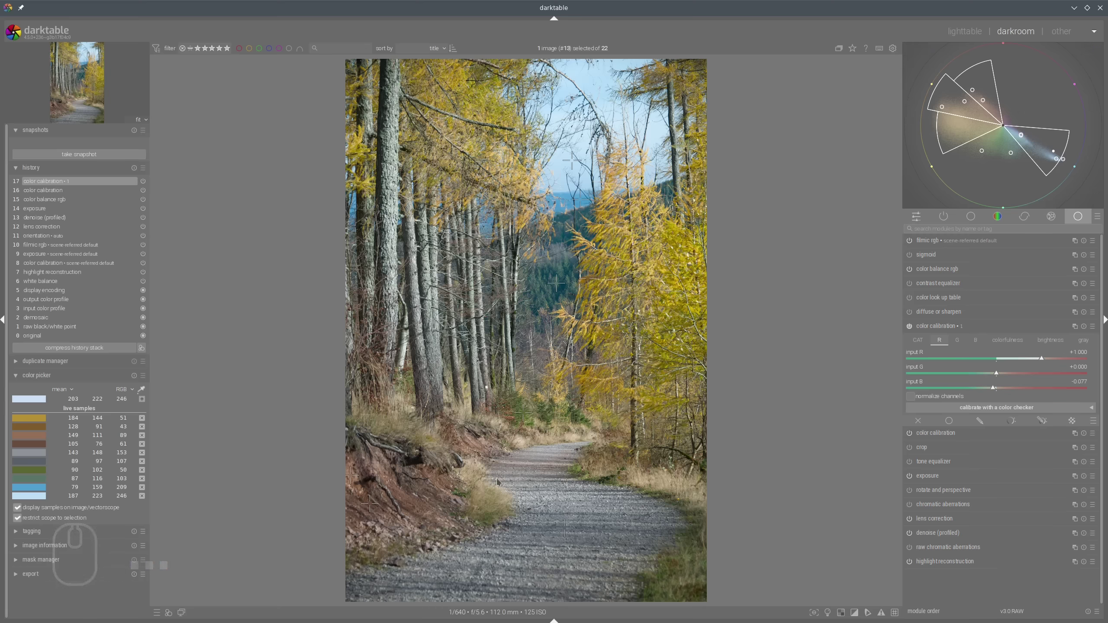
left_click(910, 326)
left_click(910, 326)
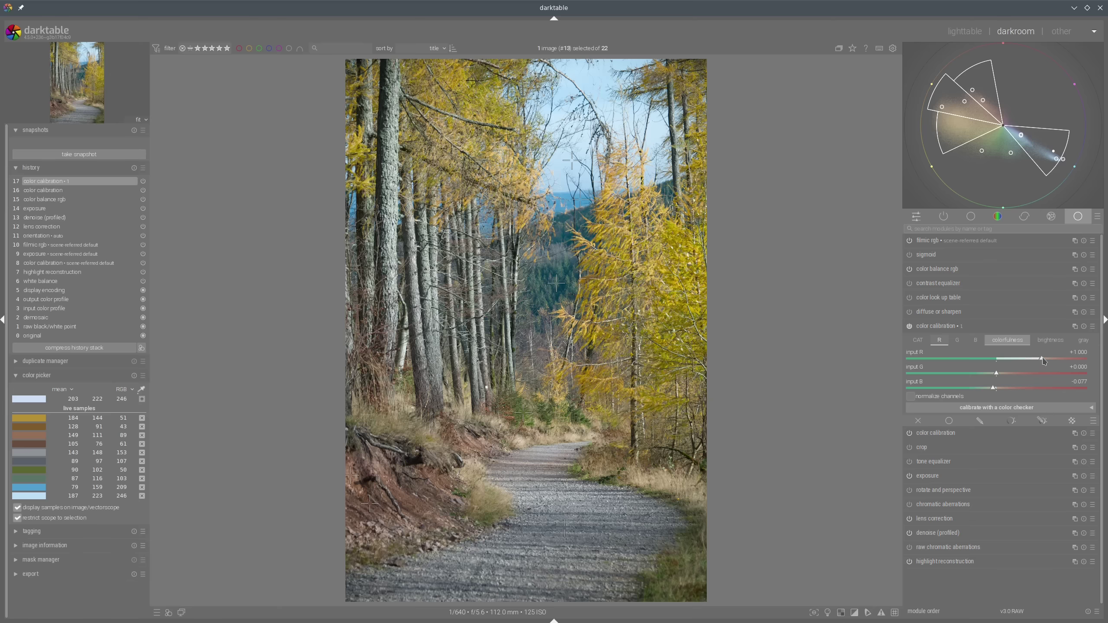
- Refine the red output channel to input R 1.053 and input B -0.105, comparing the photo with the color calibration off and on
scroll(1042, 361, "up", 3)
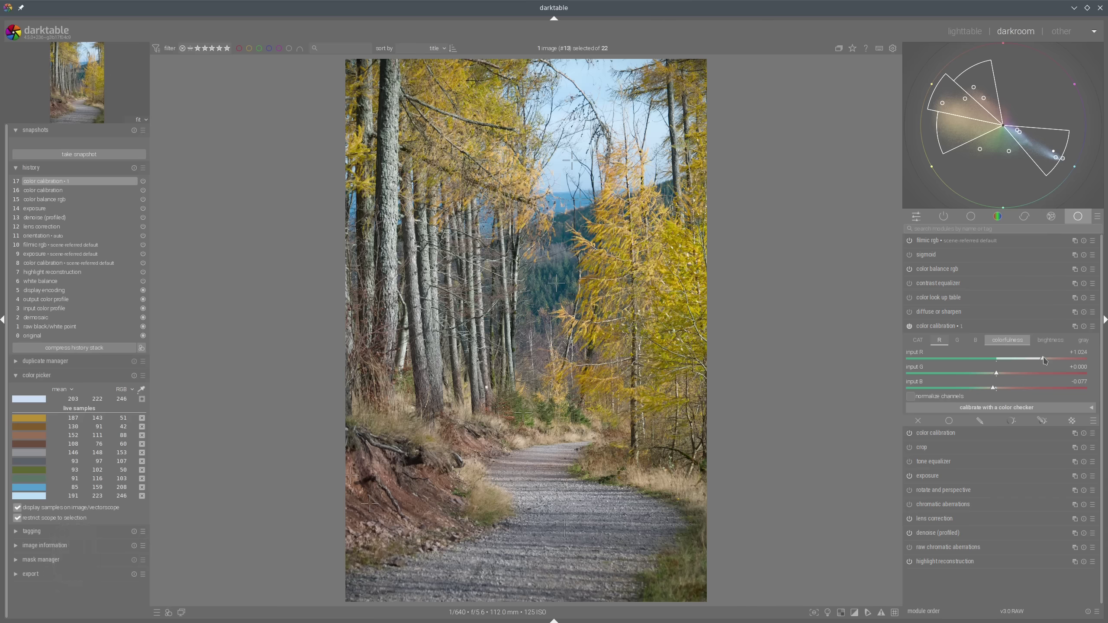
scroll(1044, 361, "up", 1)
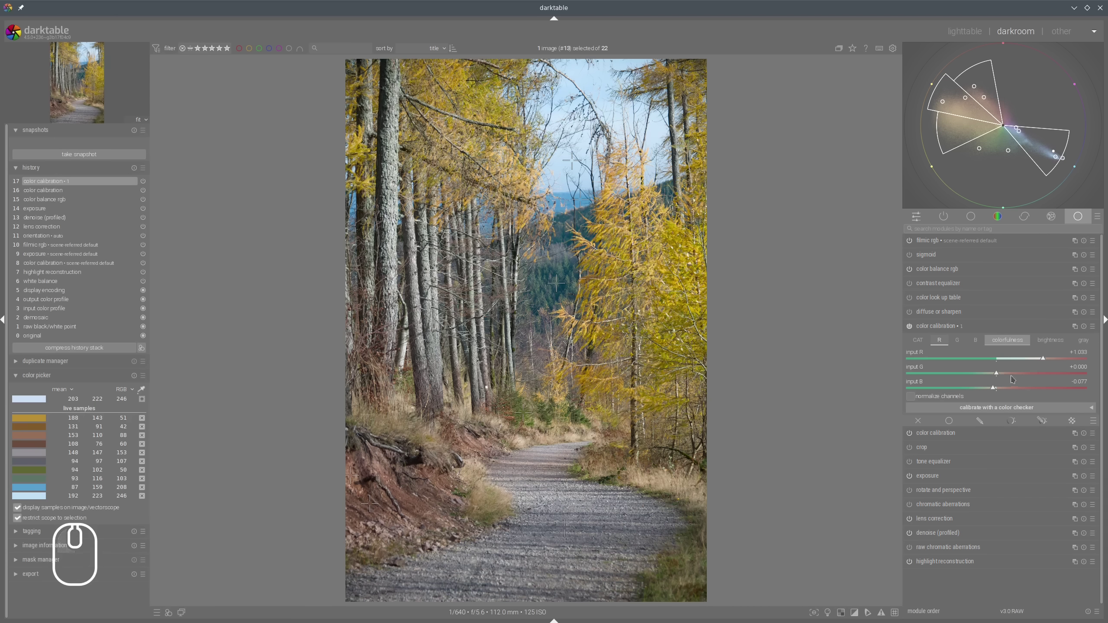
scroll(994, 390, "down", 3)
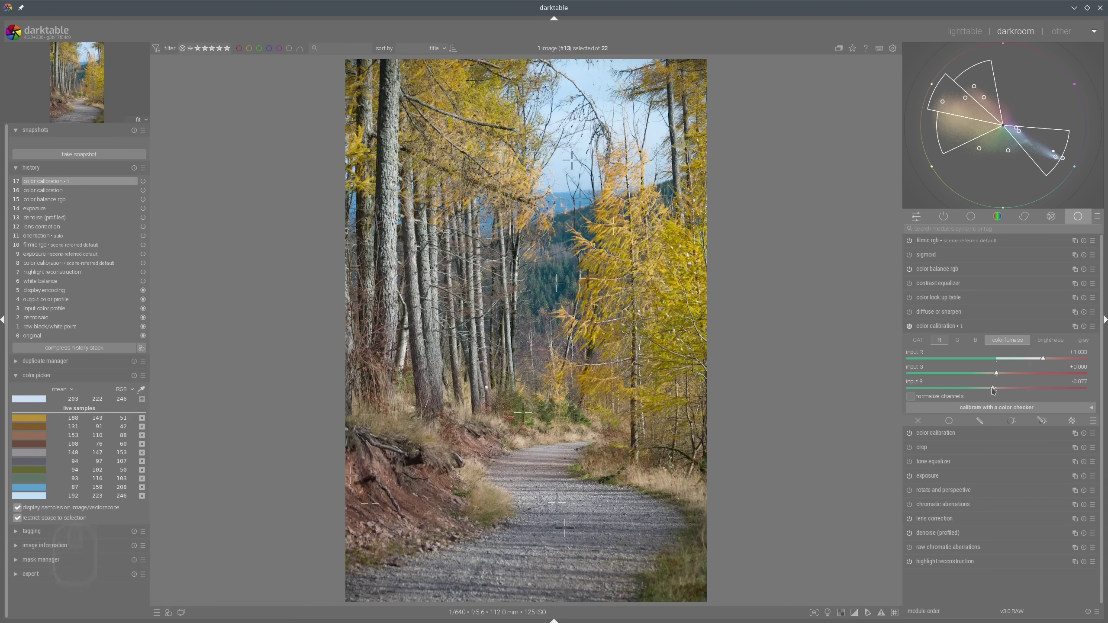
scroll(1044, 361, "up", 2)
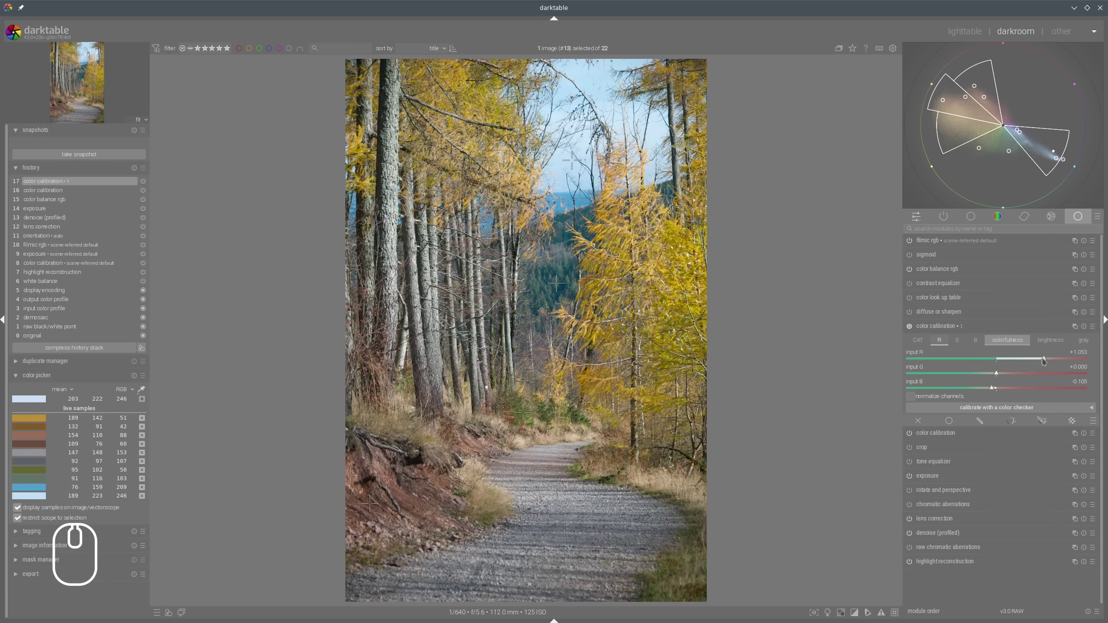
left_click(909, 326)
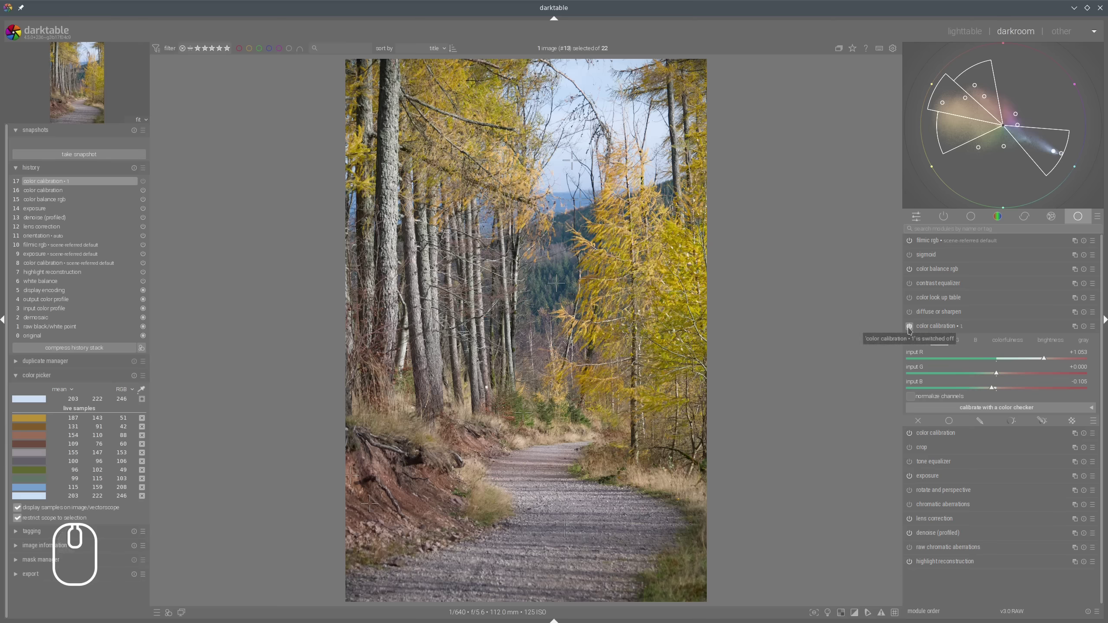
left_click(910, 327)
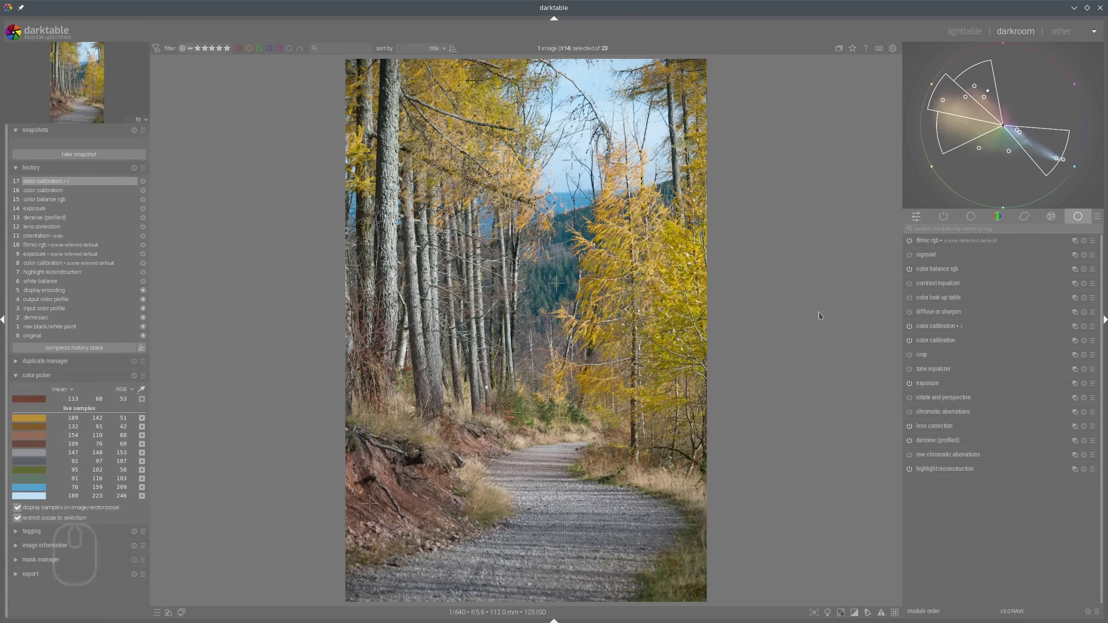
- Add another color calibration instance, enable a drawn and parametric mask for it, and show the mask's hz channel
mouse_move(974, 169)
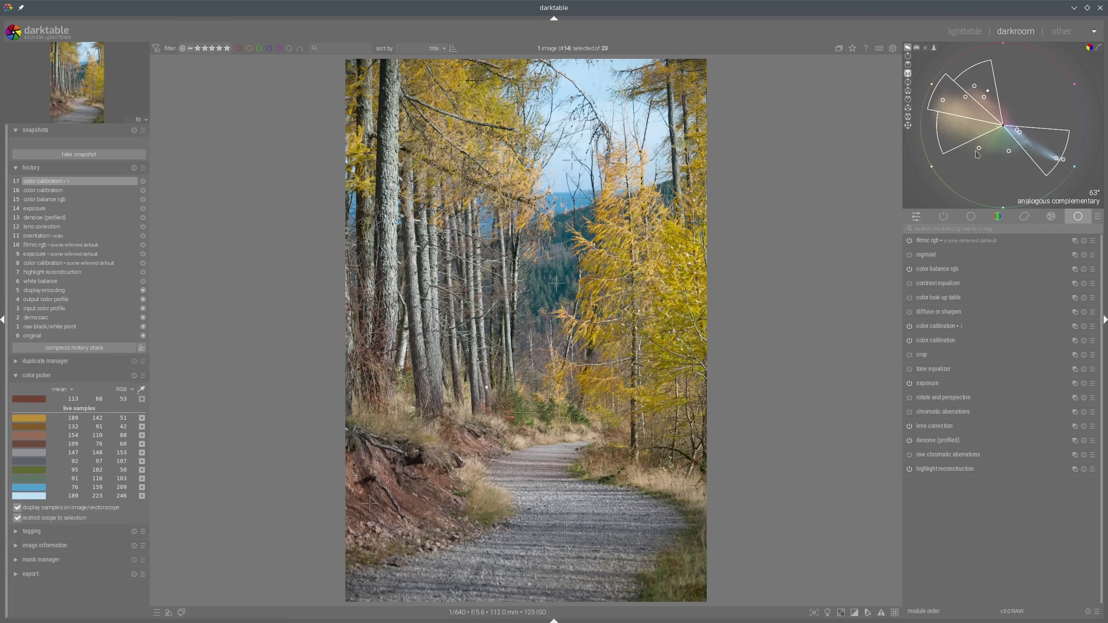
key("shift")
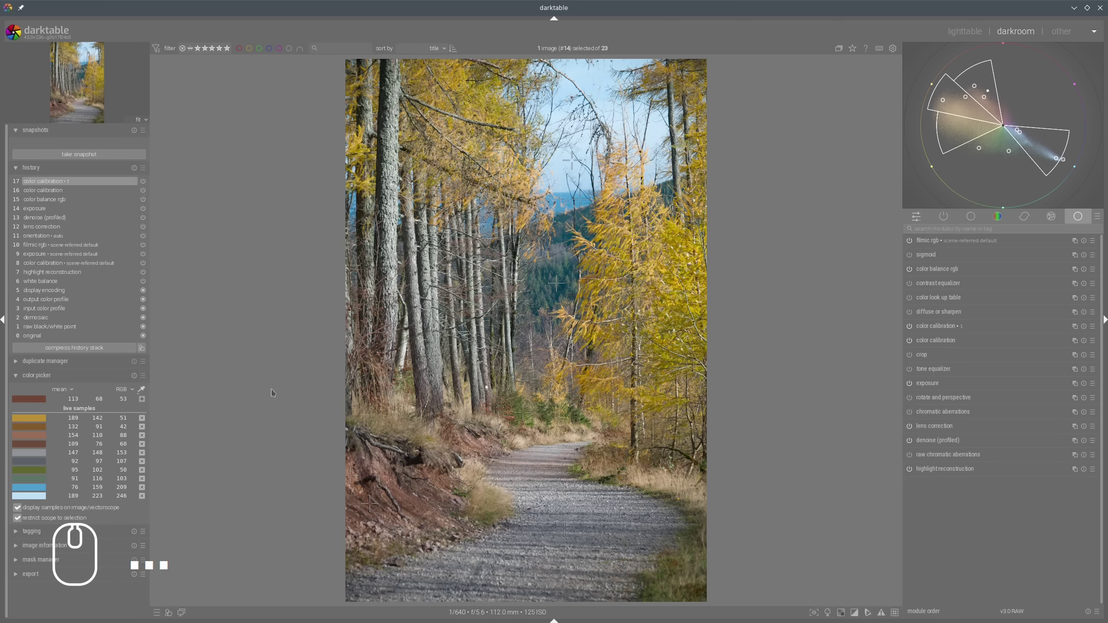
left_click(35, 476)
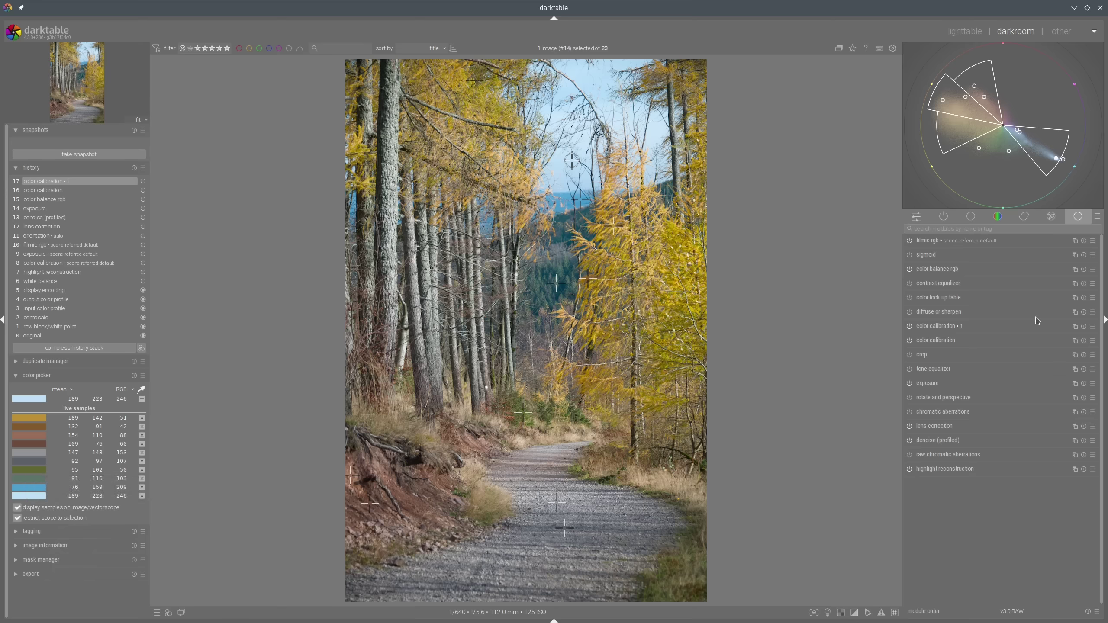
left_click(1074, 326)
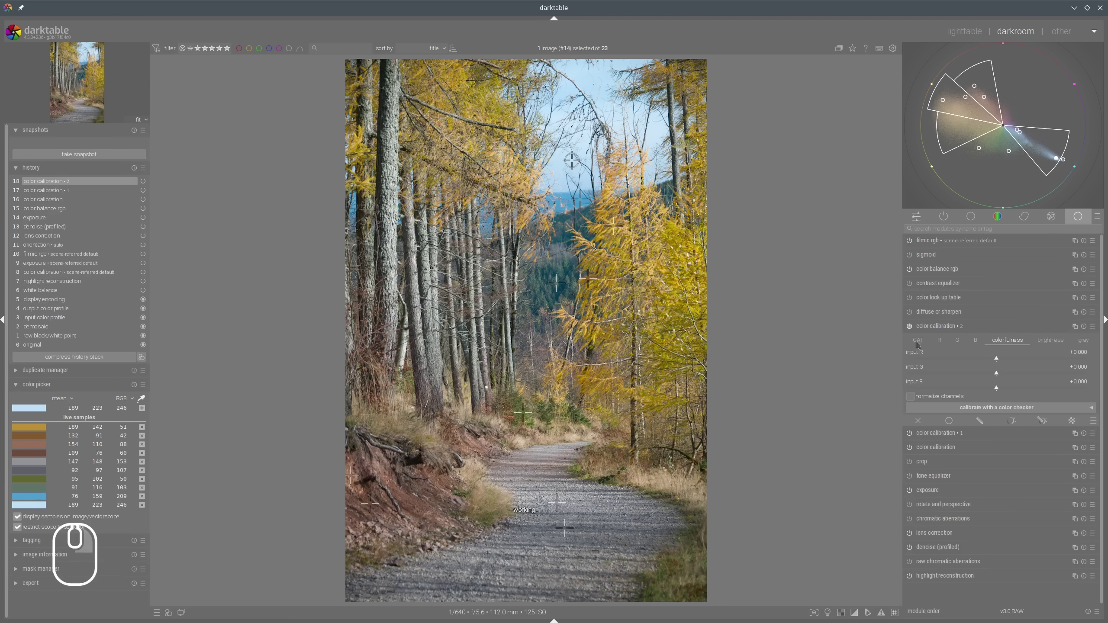
left_click(1041, 421)
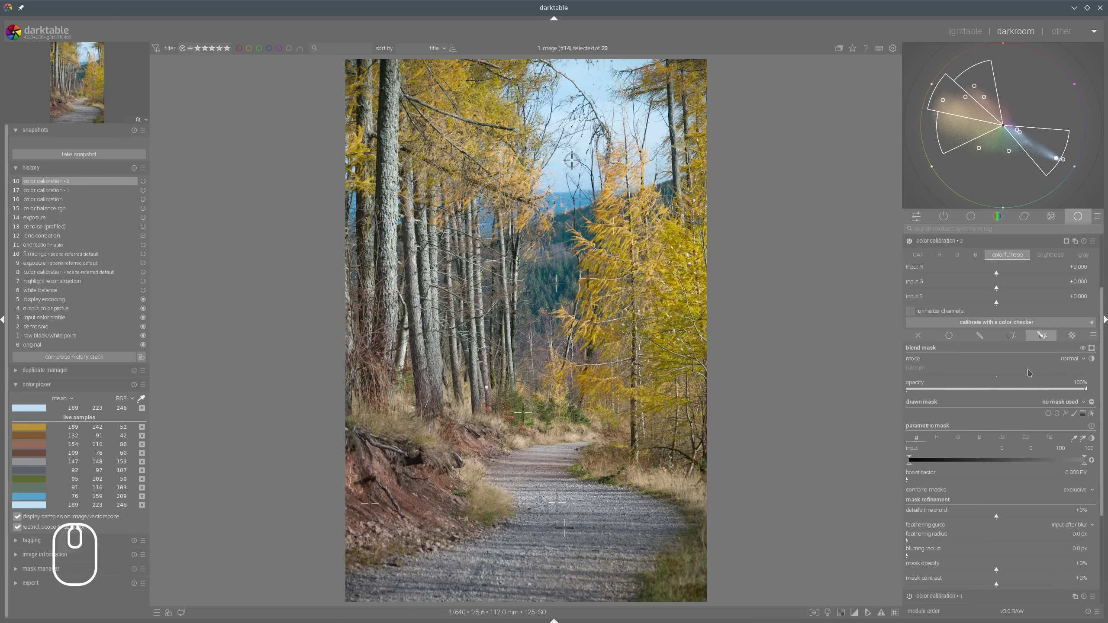
left_click(1048, 437)
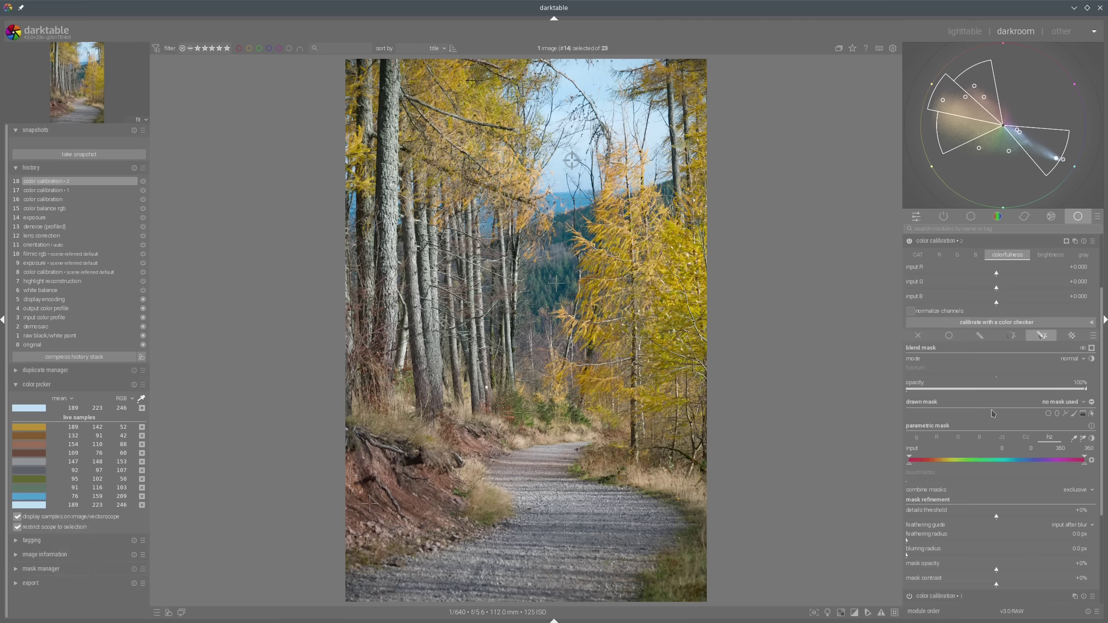
- Sample the hue of the green undergrowth beside the path to locate it on the parametric mask's hz range
left_click(525, 330)
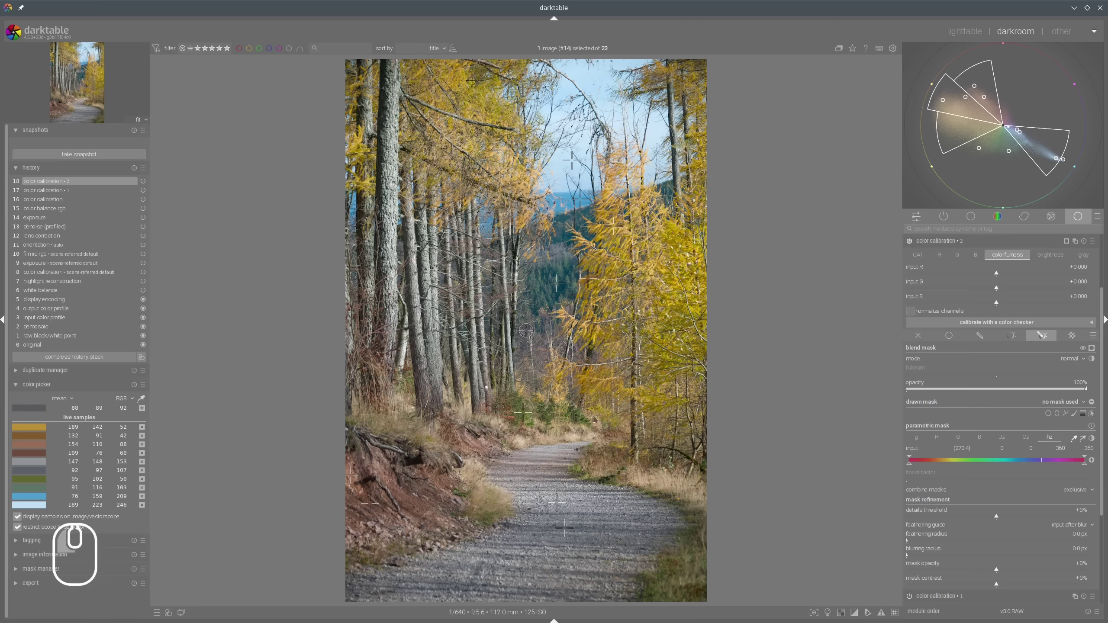
left_click(522, 413)
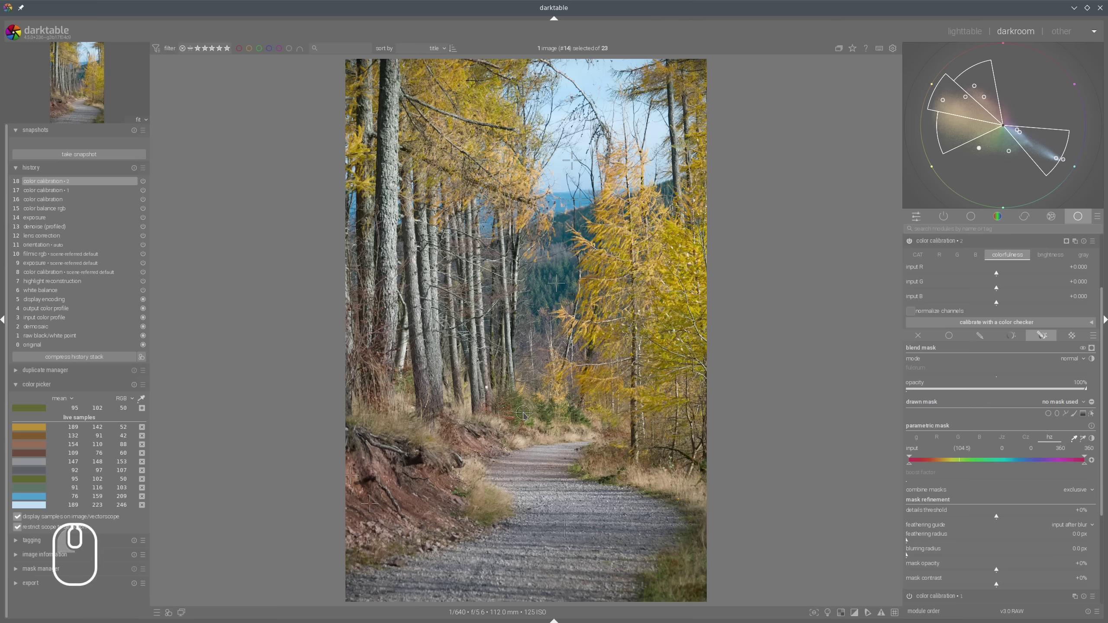
left_click(580, 470)
left_click(580, 418)
key("shift")
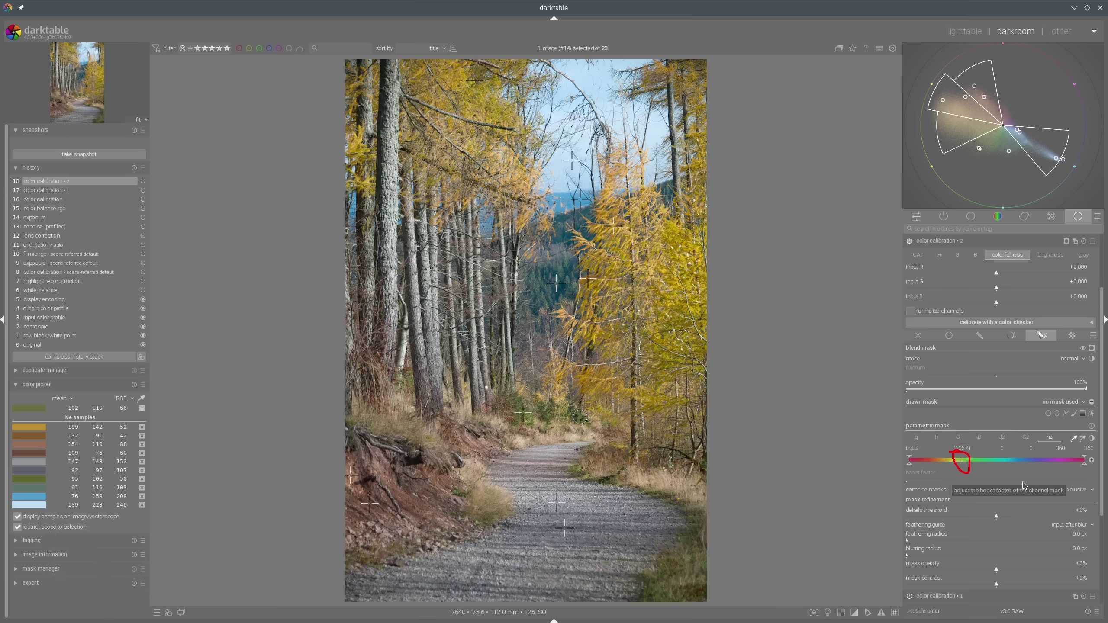
left_click(1023, 485)
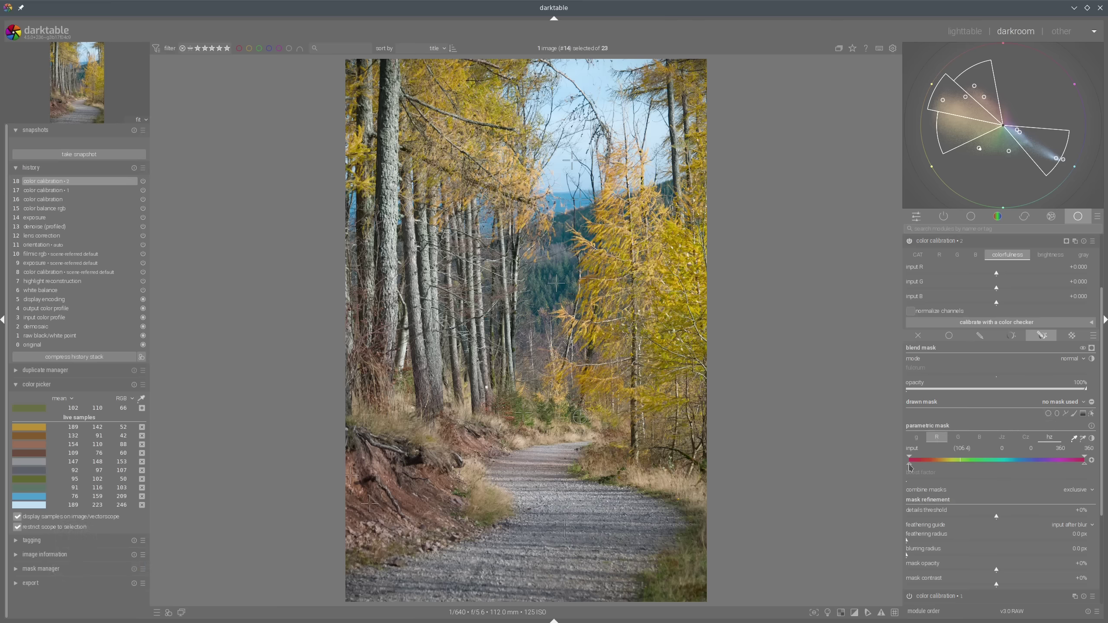
- Limit the hz mask to the greens from 93/94 to 114/121 and feather it by about 33 px, checking it with the mask overlay
left_click_drag(910, 466, 954, 469)
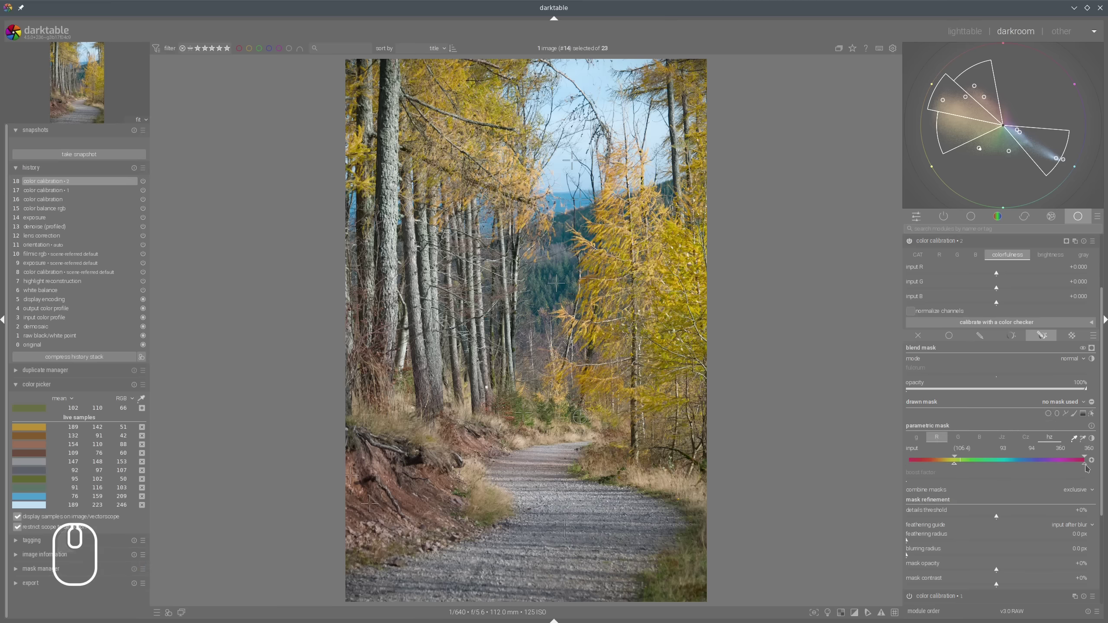
left_click_drag(955, 469, 965, 458)
left_click(1092, 348)
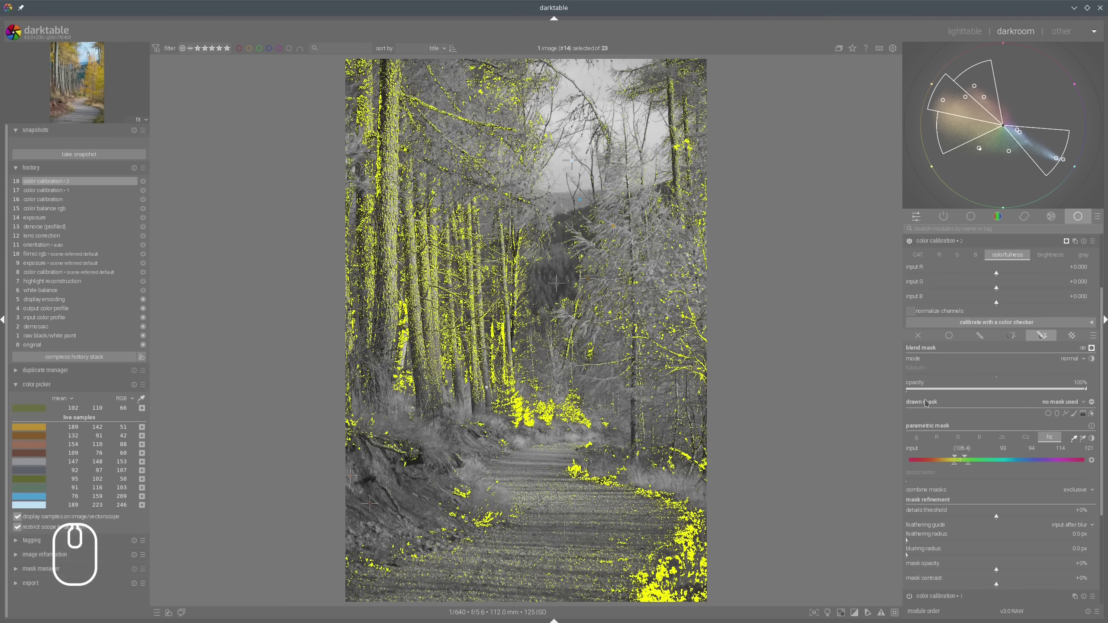
left_click(931, 541)
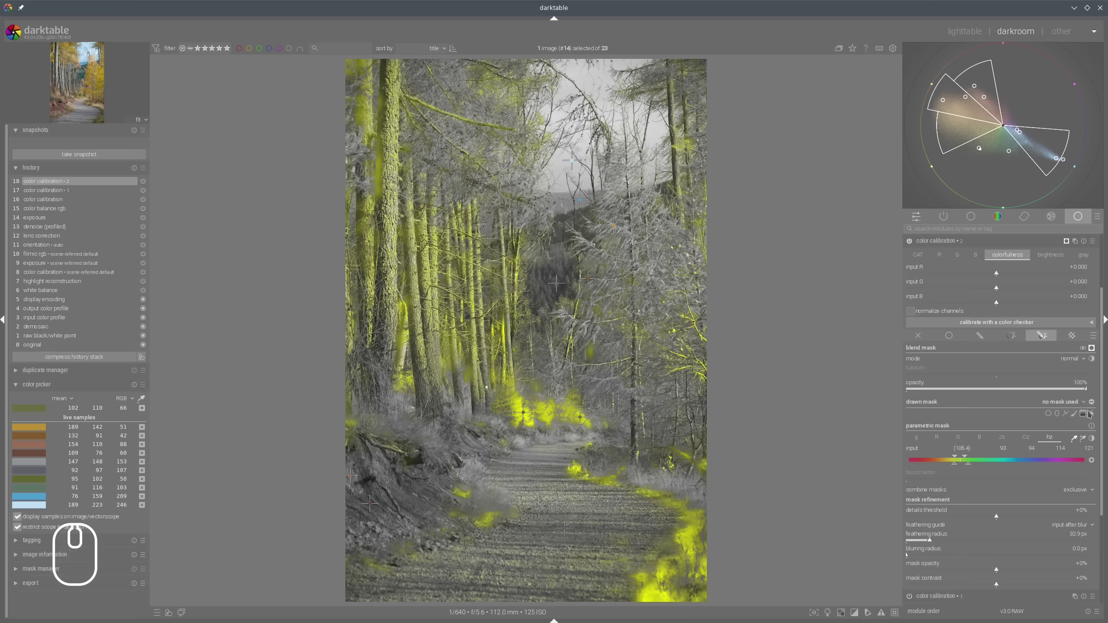
left_click(1092, 348)
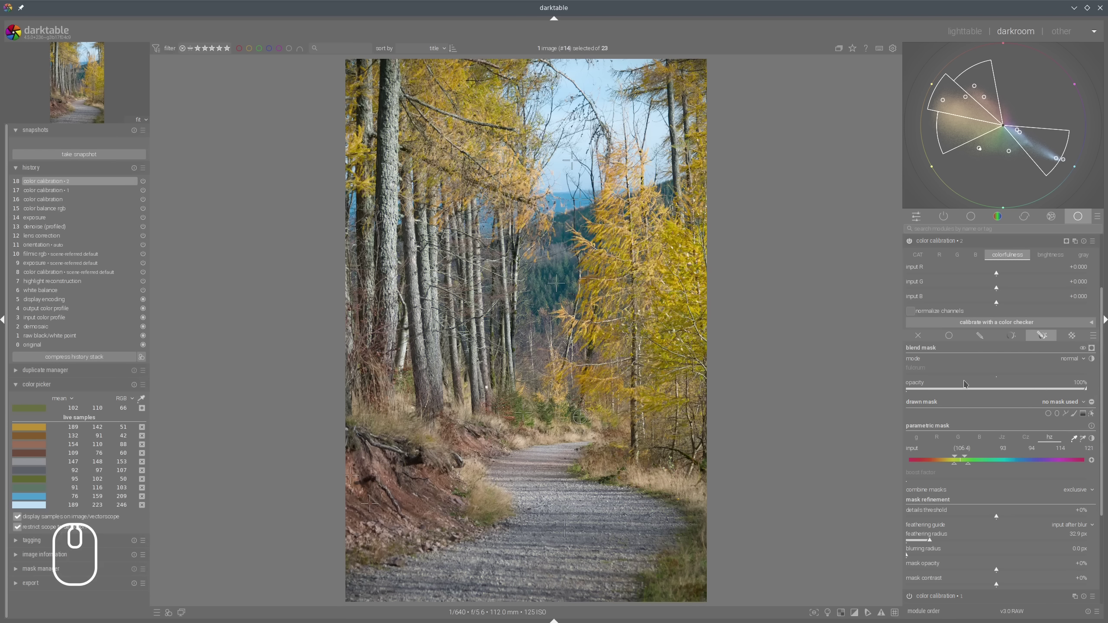
- Set input G to -0.115 on the blue output channel of the color calibration masked to the greens
scroll(985, 334, "up", 3)
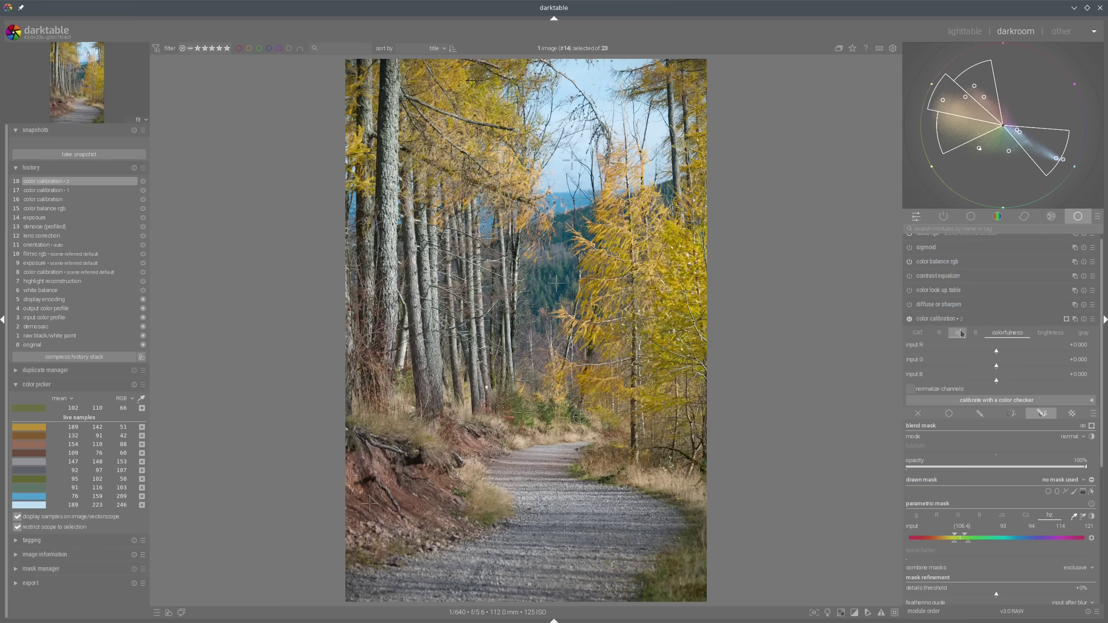
left_click(975, 333)
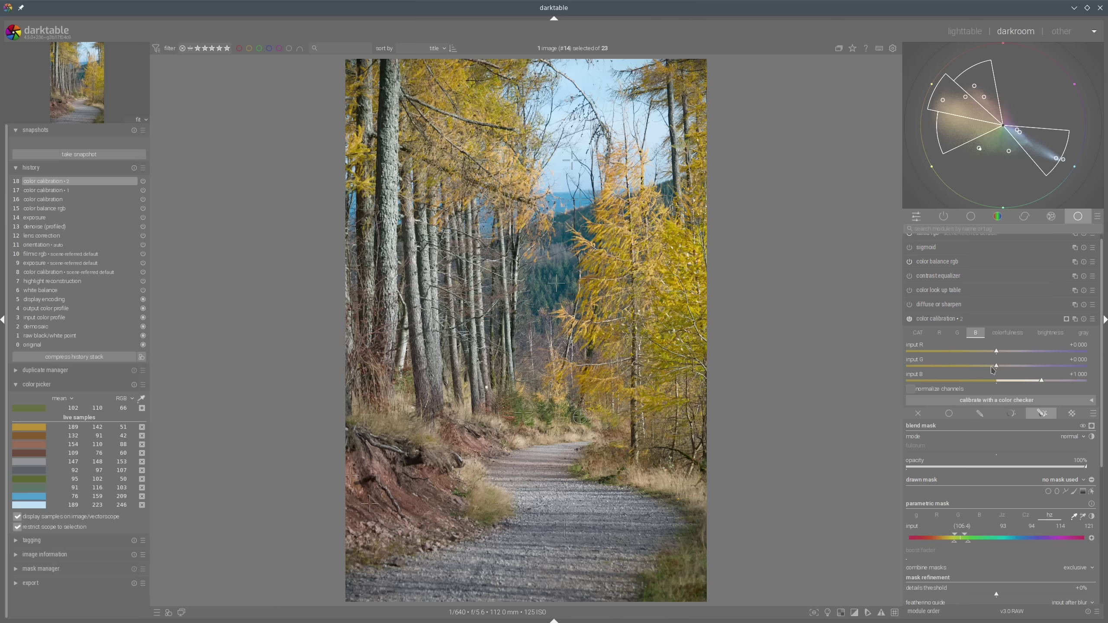
scroll(993, 371, "down", 5)
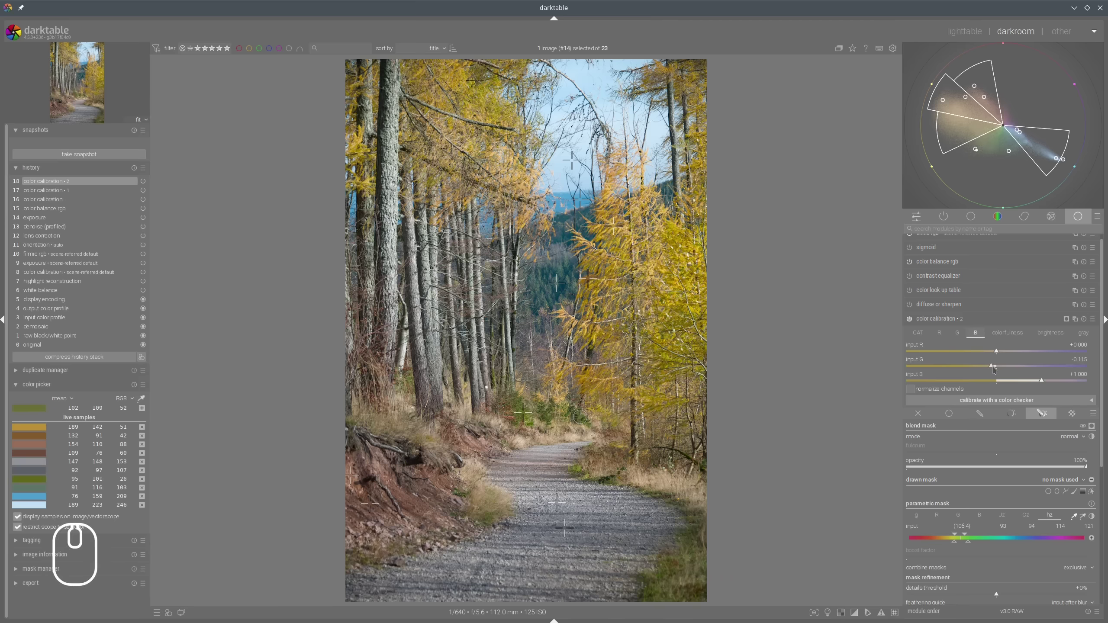
- Set the red output channel's input R to 1.081 and input G to 0.067 to shift the masked greens toward yellow
left_click(939, 333)
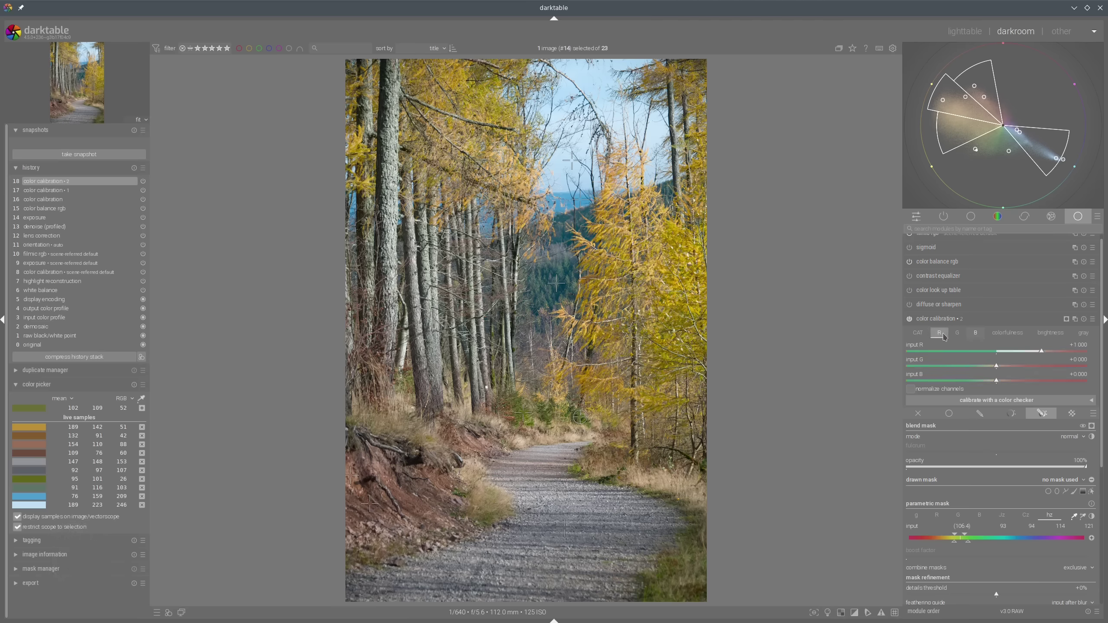
left_click(1046, 352)
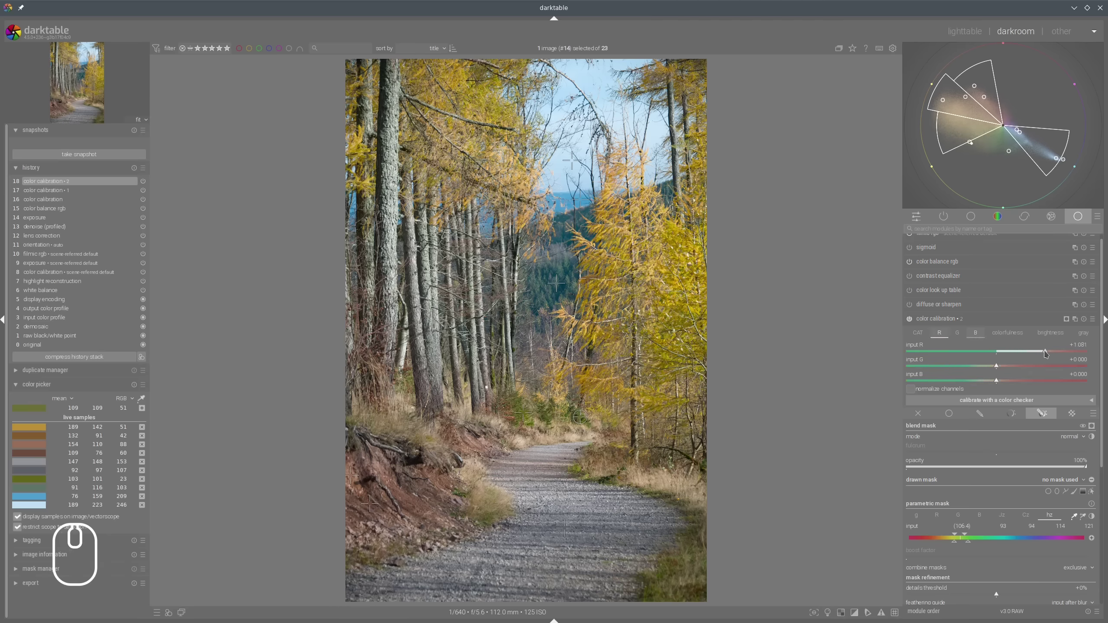
left_click(1002, 367)
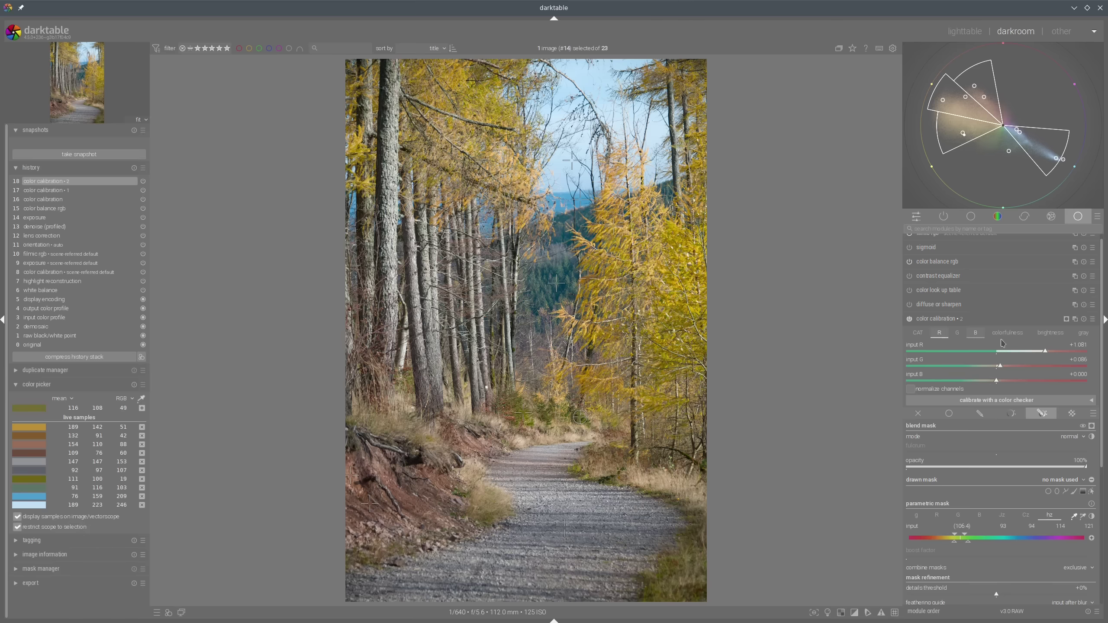
mouse_move(969, 163)
scroll(1000, 369, "down", 4)
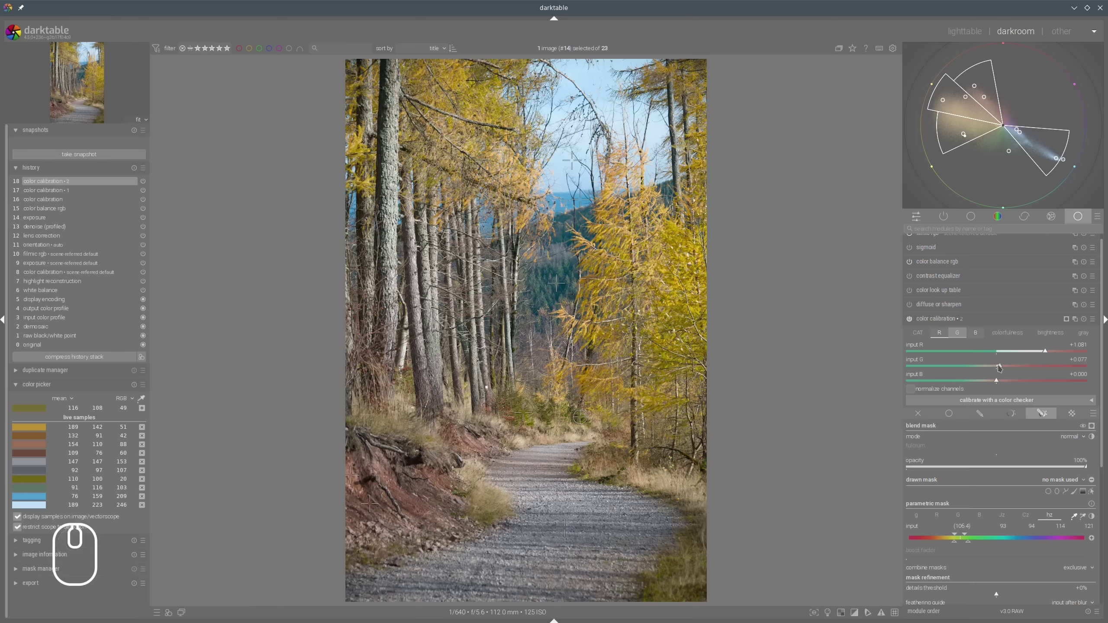
scroll(1000, 368, "up", 3)
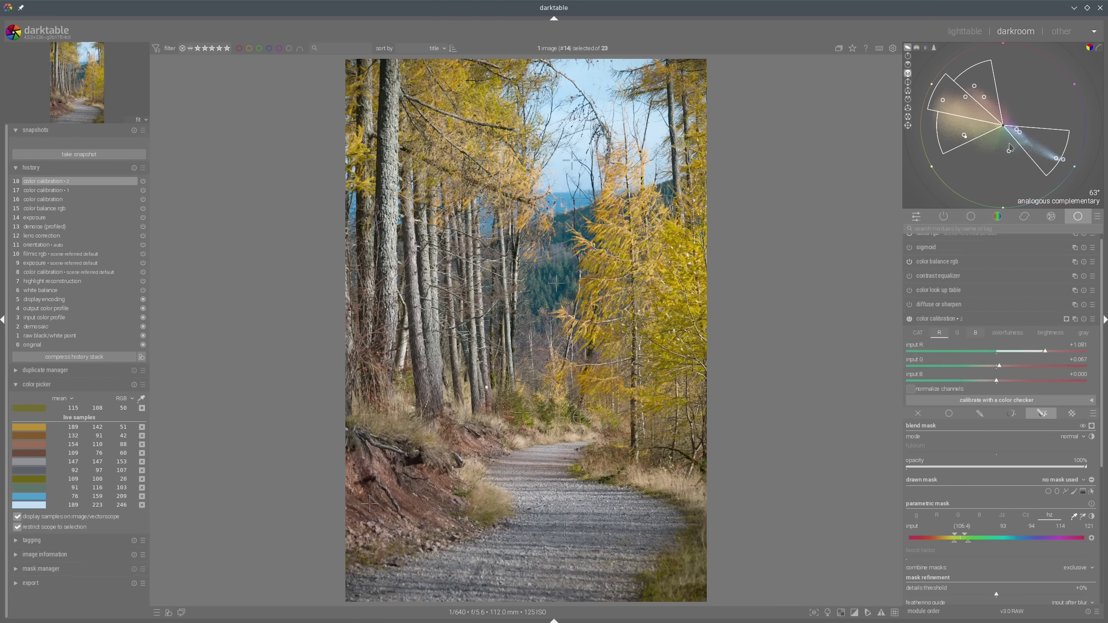
scroll(1011, 162, "up", 1, "shift")
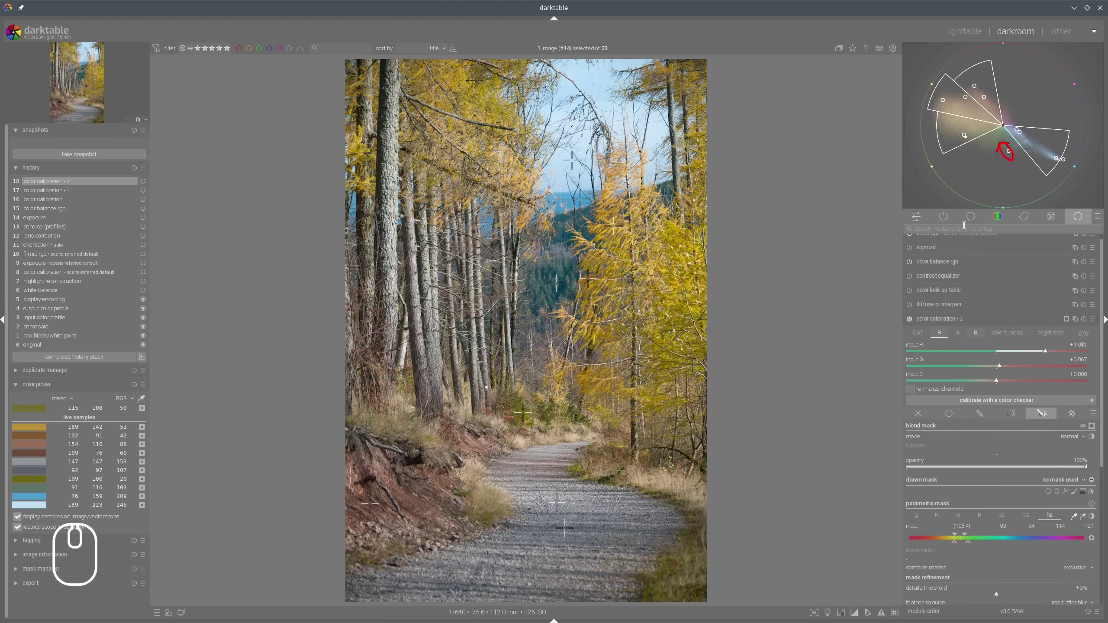
left_click(997, 323)
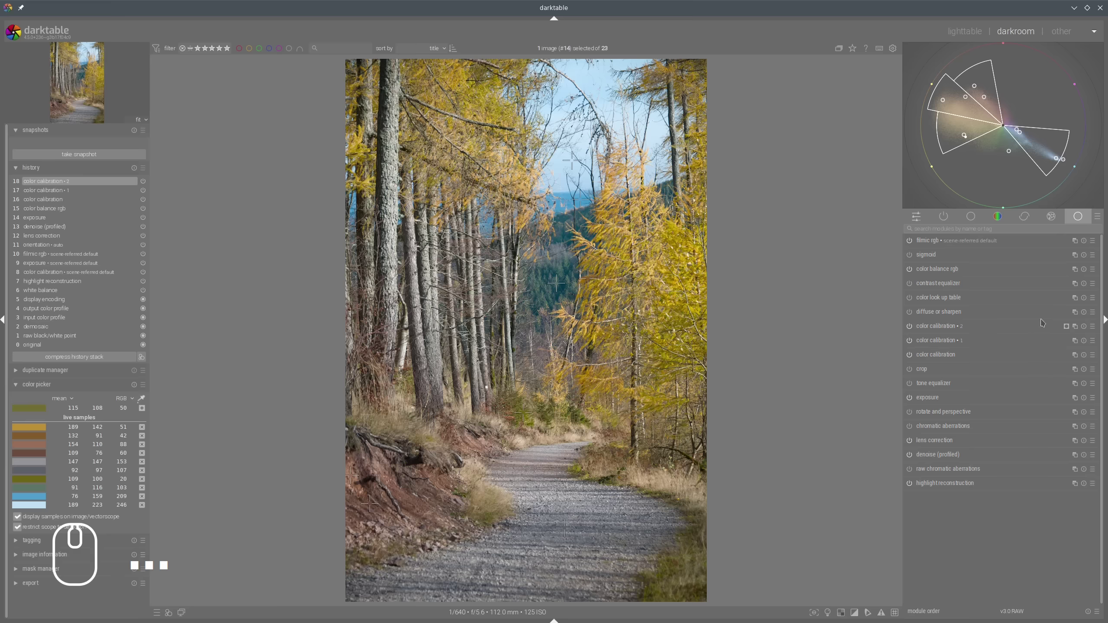
- Create a third additional color calibration instance with a drawn and parametric mask, showing the mask's hz channel
left_click(1074, 326)
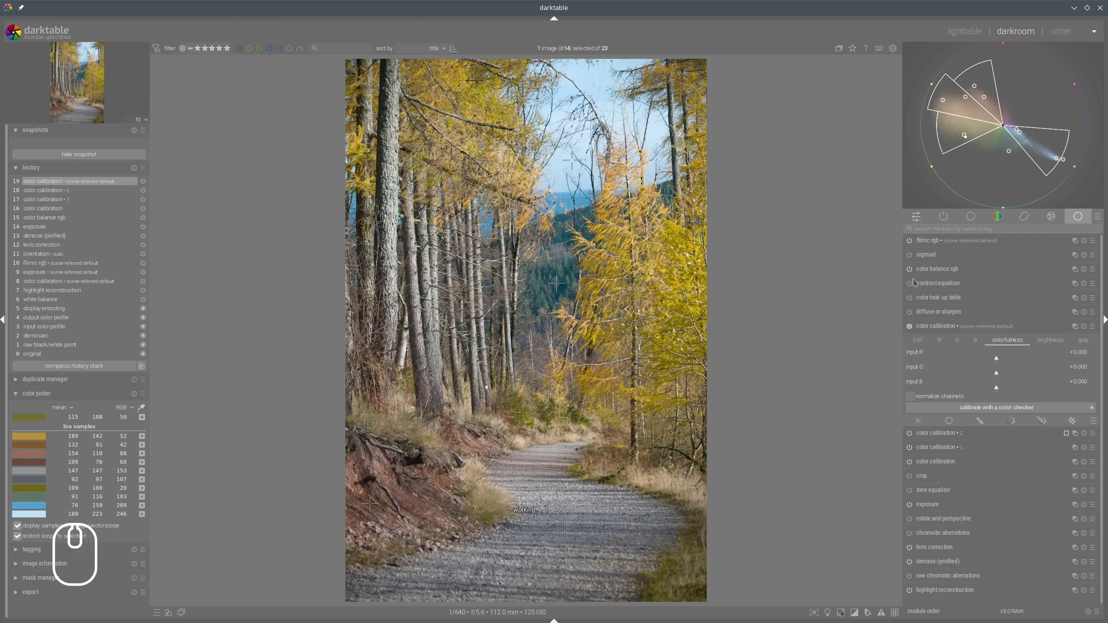
left_click(941, 271)
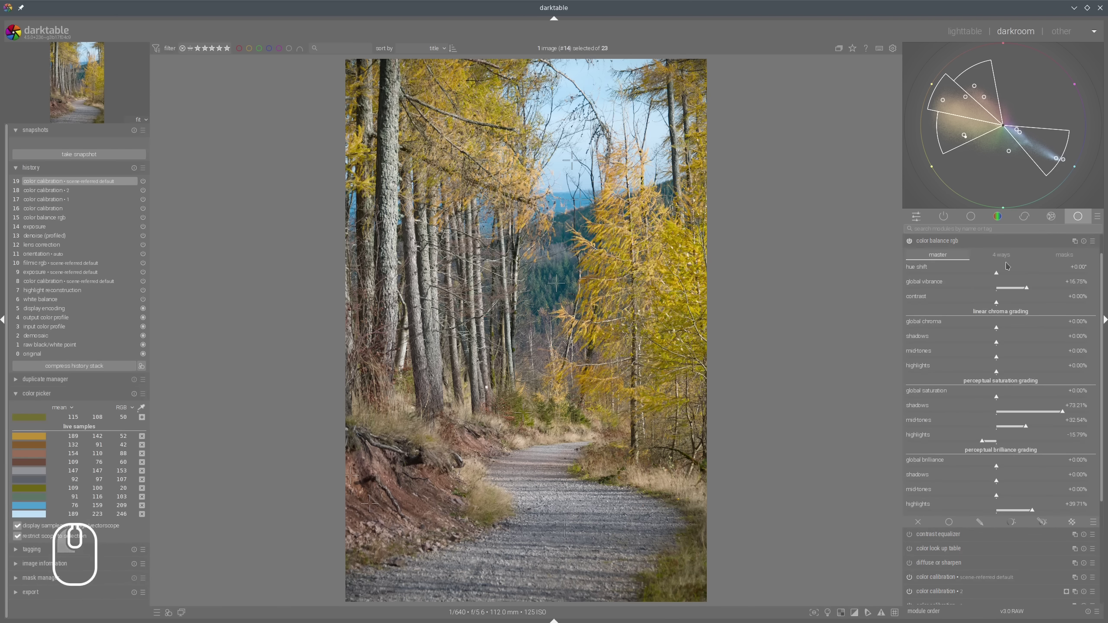
left_click(1042, 335)
left_click(1050, 436)
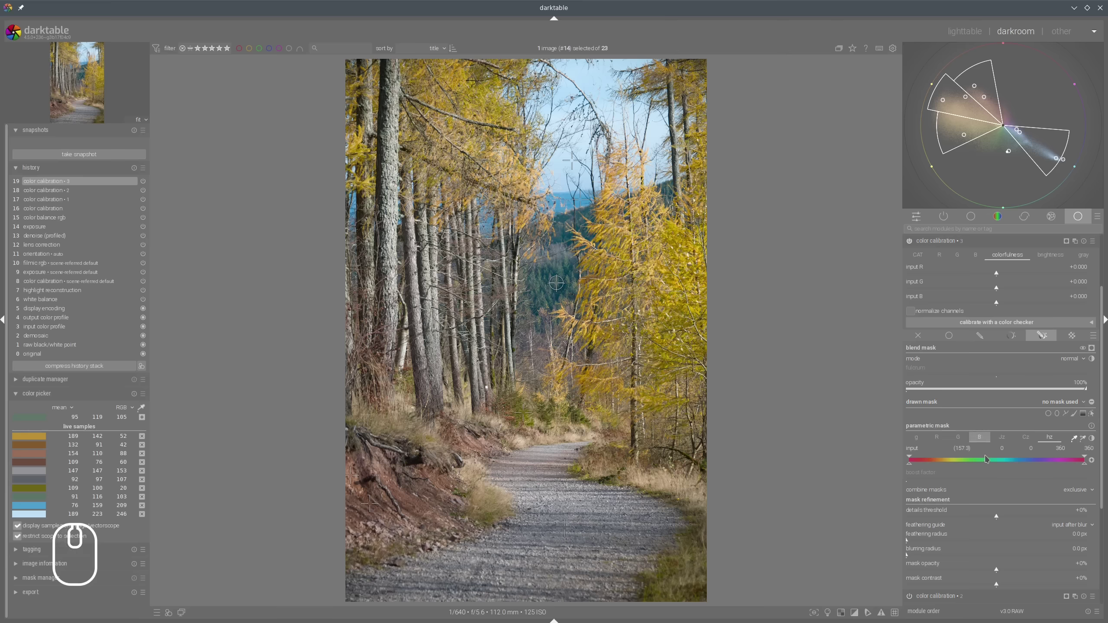
- Sample the hue of the distant blue-green conifers between the trunks to locate it on the mask's hz range
left_click(565, 271)
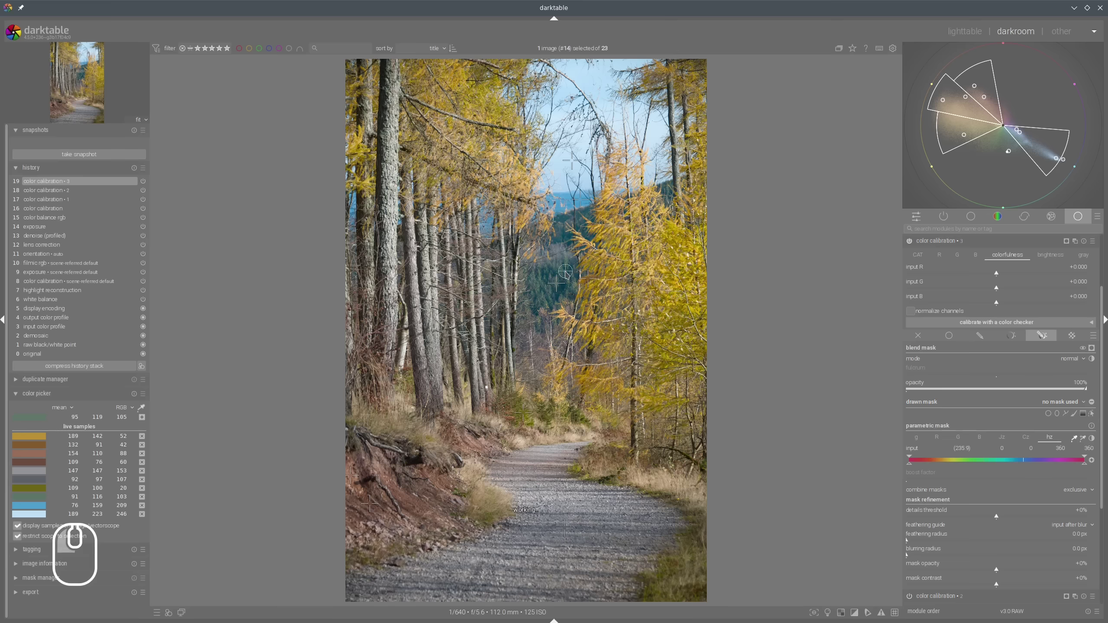
left_click(557, 283)
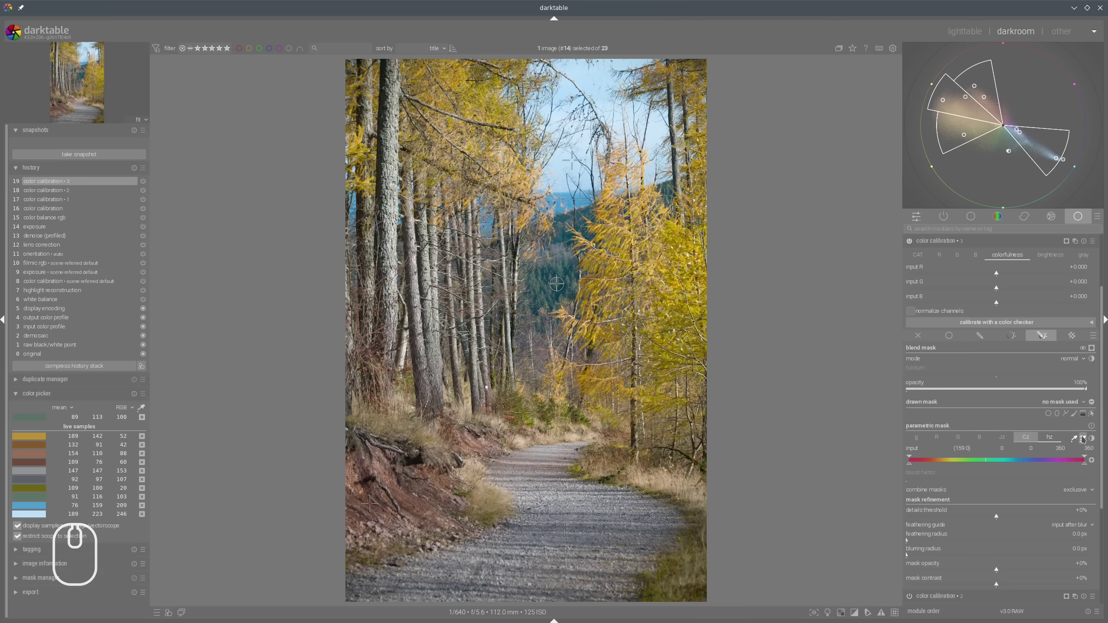
left_click(1049, 438)
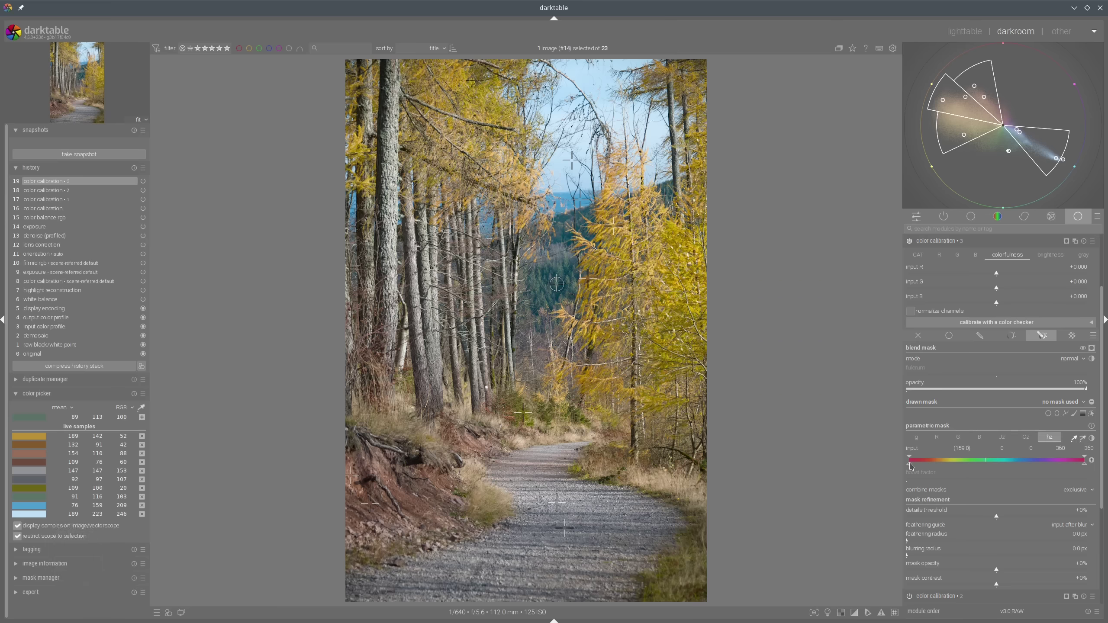
- Limit the hz mask to the blue-greens from 129/139 to 189/189 and feather it by about 50 px, checking it with the mask overlay
left_click_drag(911, 466, 979, 475)
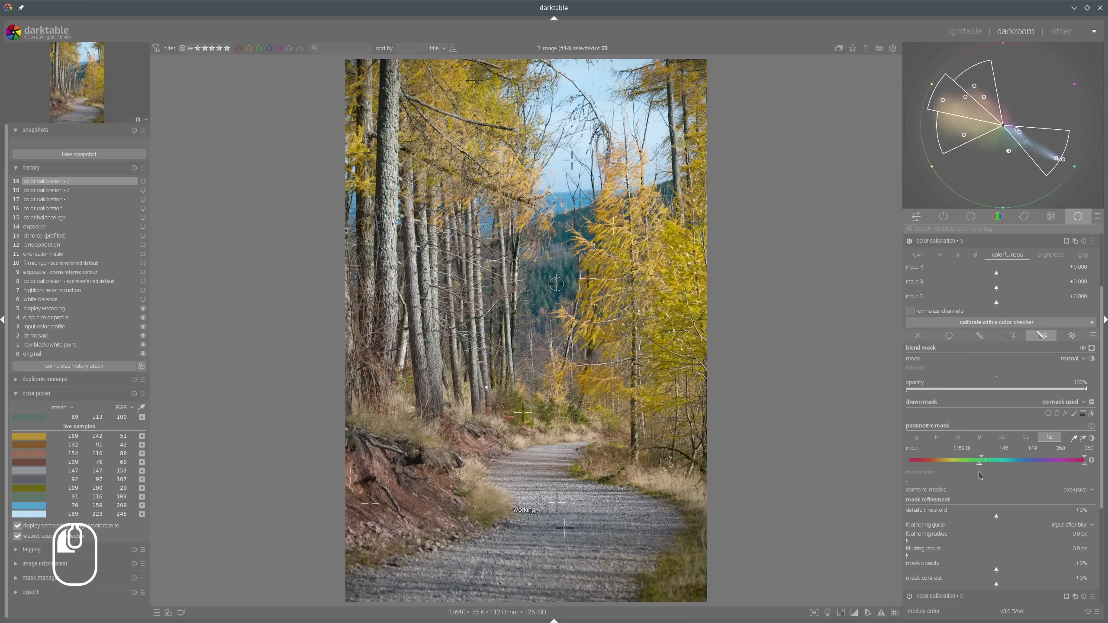
mouse_move(1084, 463)
left_mouse_down()
mouse_move(989, 459)
mouse_move(983, 467)
left_mouse_up()
left_click(1092, 349)
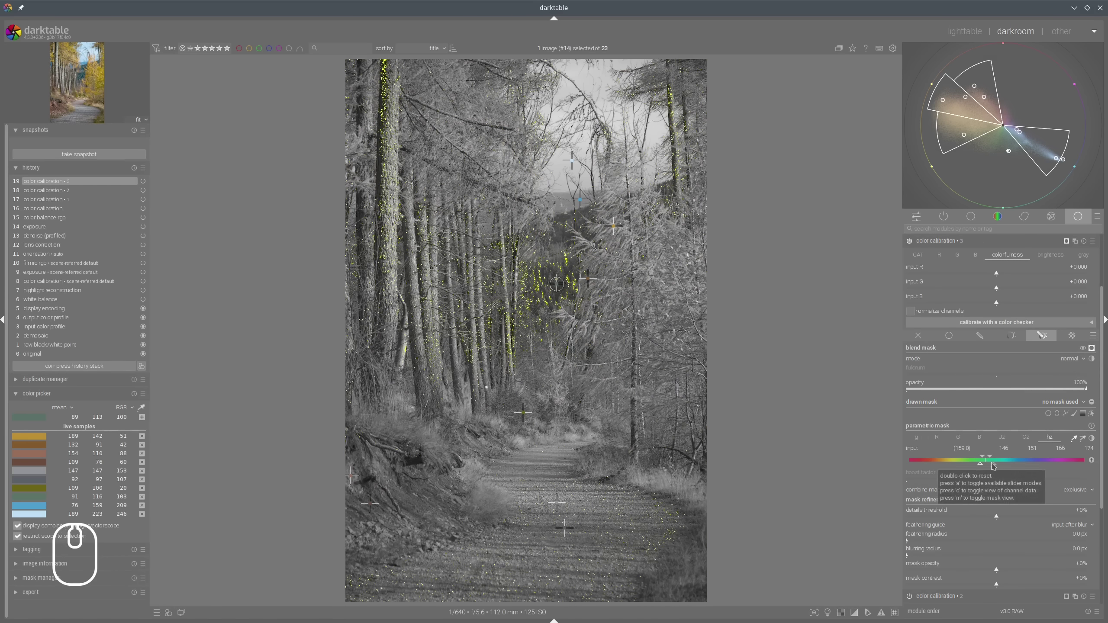
left_click_drag(982, 464, 1001, 459)
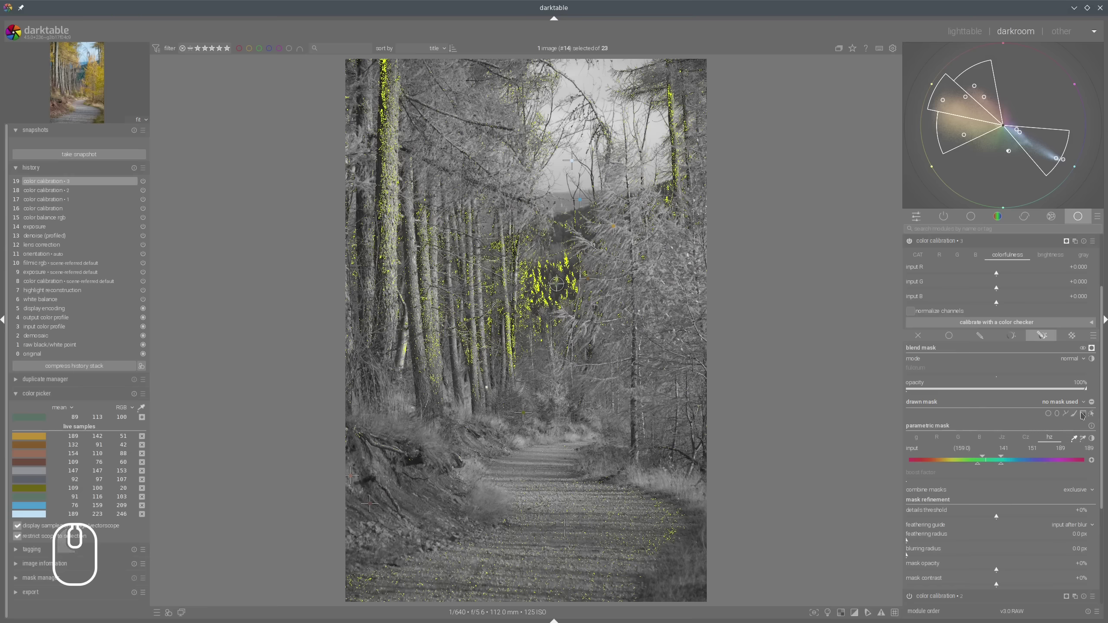
left_click_drag(981, 466, 979, 460)
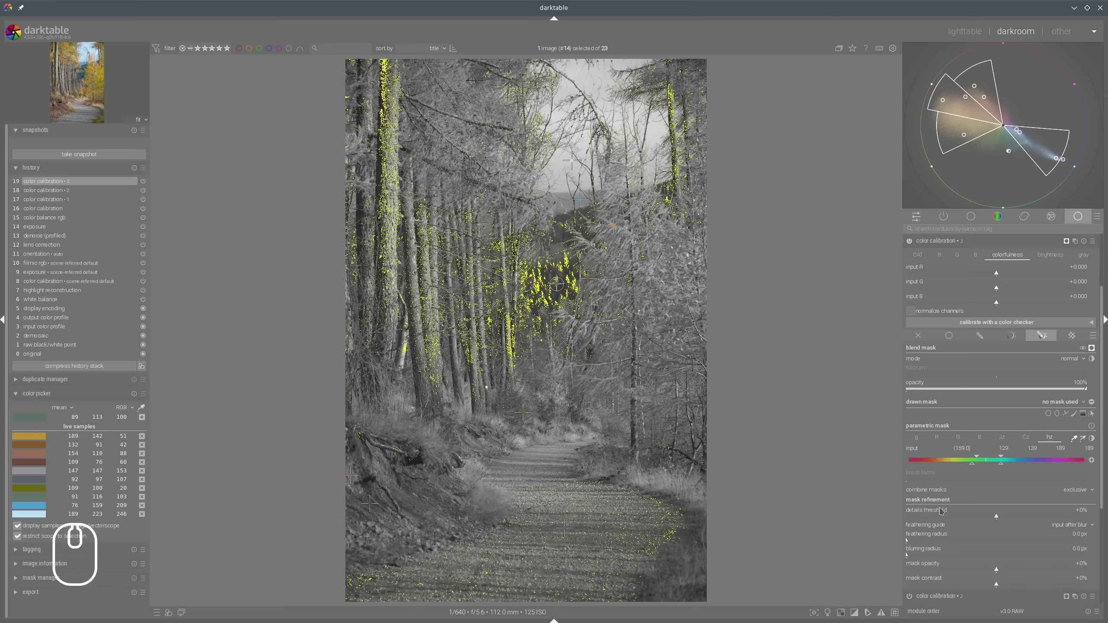
left_click(940, 541)
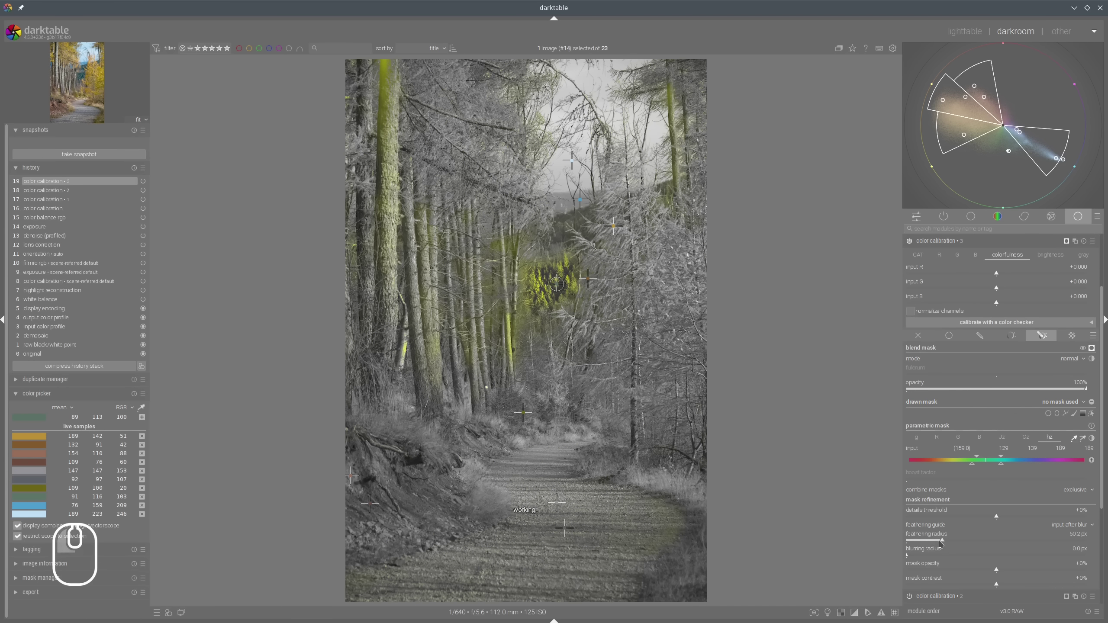
left_click(1091, 348)
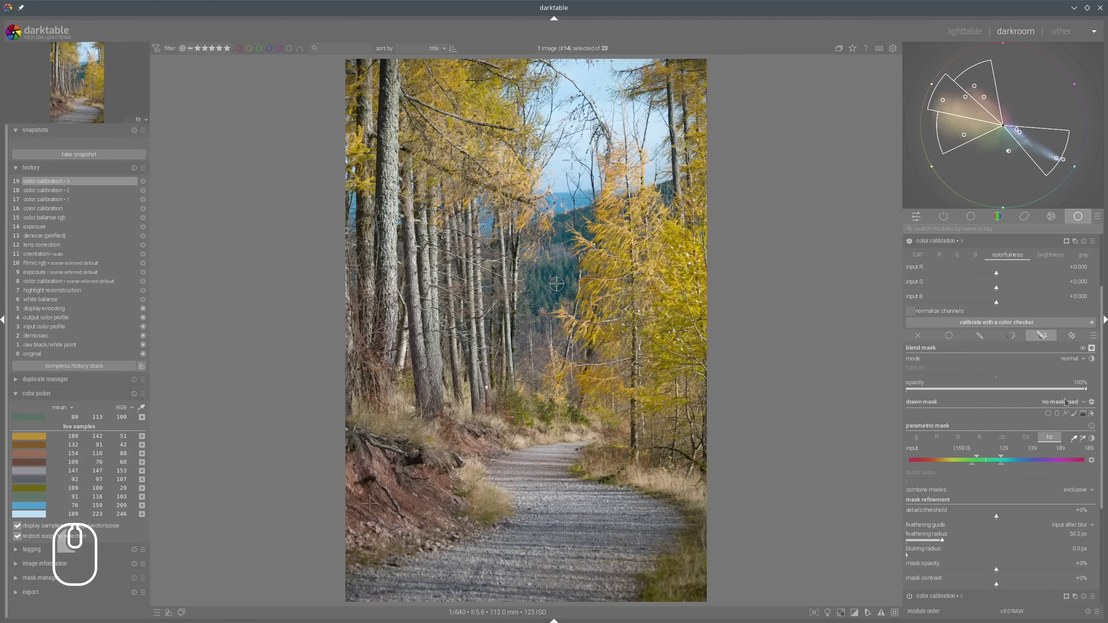
- Set the blue output channel's input G to 0.402 for the masked conifers, comparing the photo with this color calibration off and on
scroll(1058, 404, "up", 2)
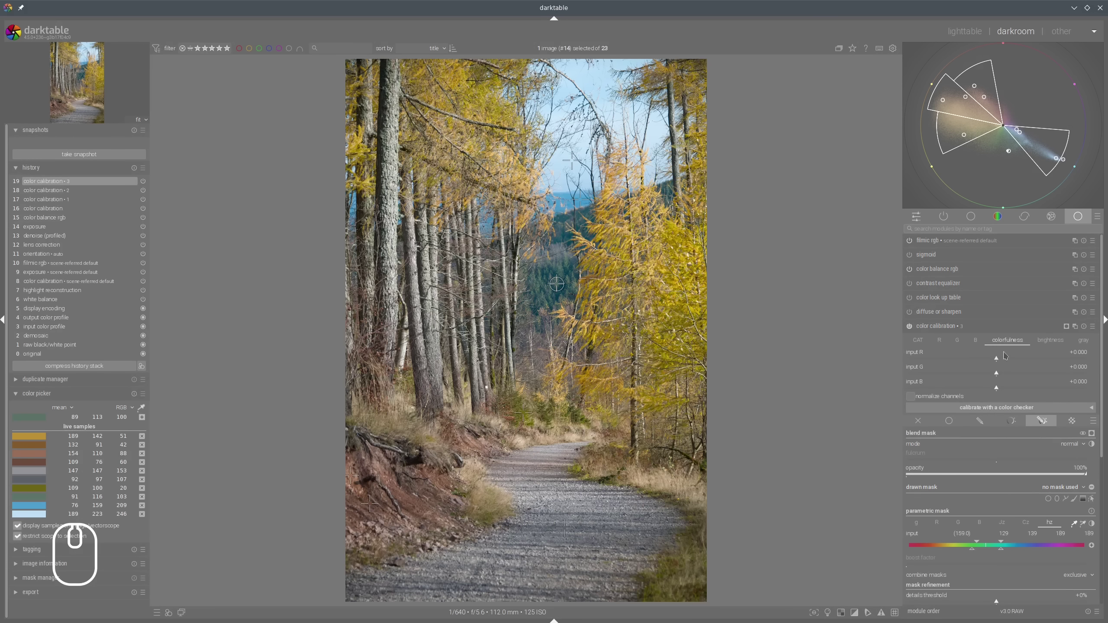
left_click(976, 341)
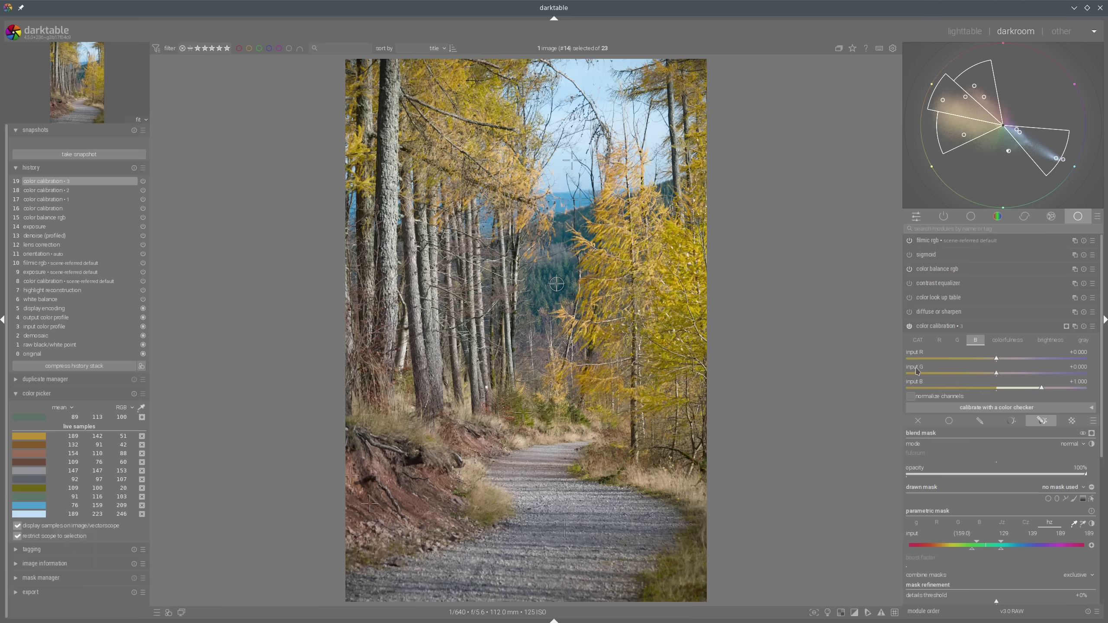
left_click(1005, 376)
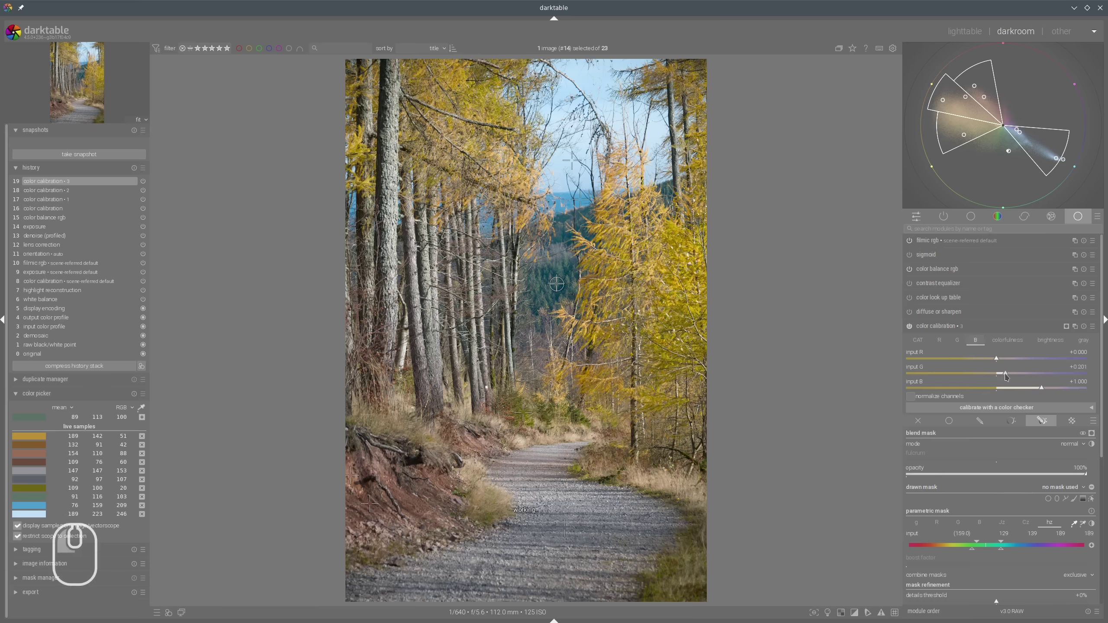
left_click_drag(1006, 376, 1015, 377)
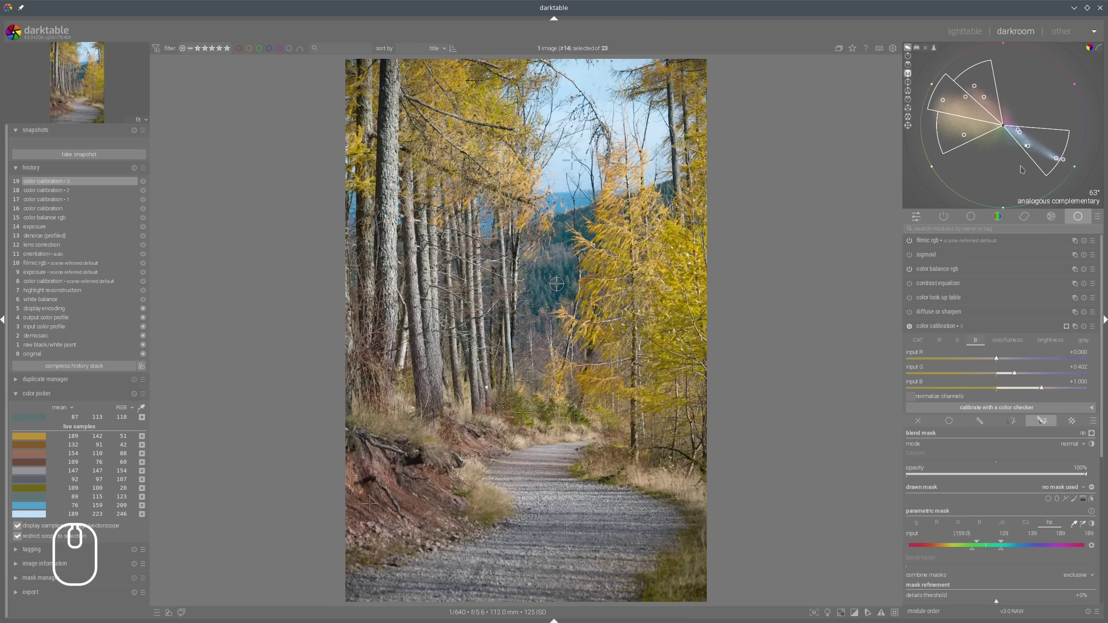
left_click(566, 268)
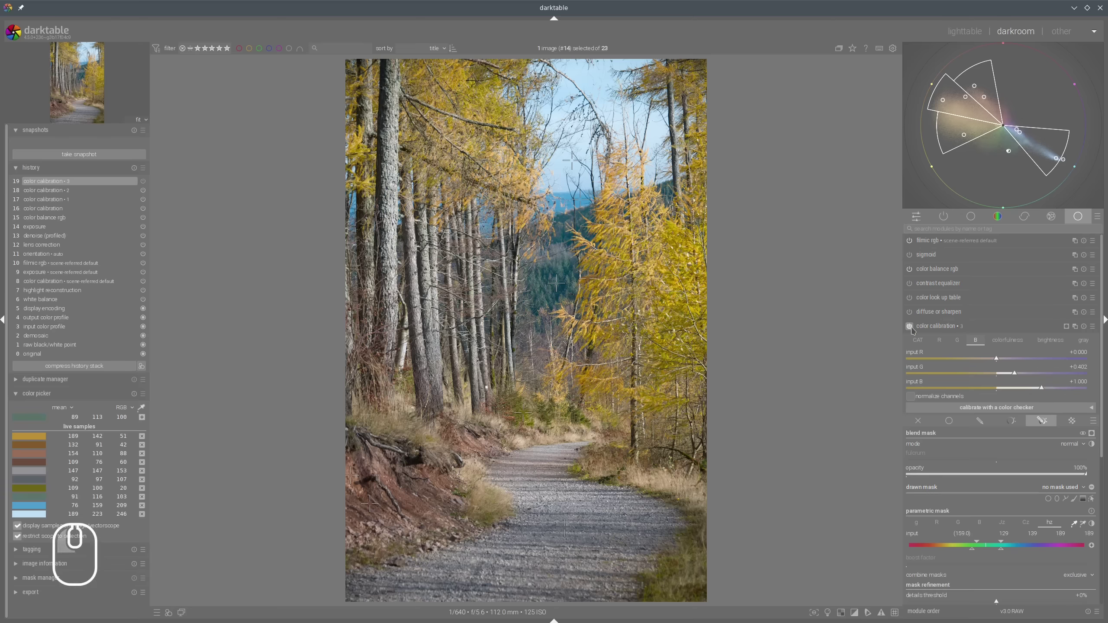
left_click(565, 269)
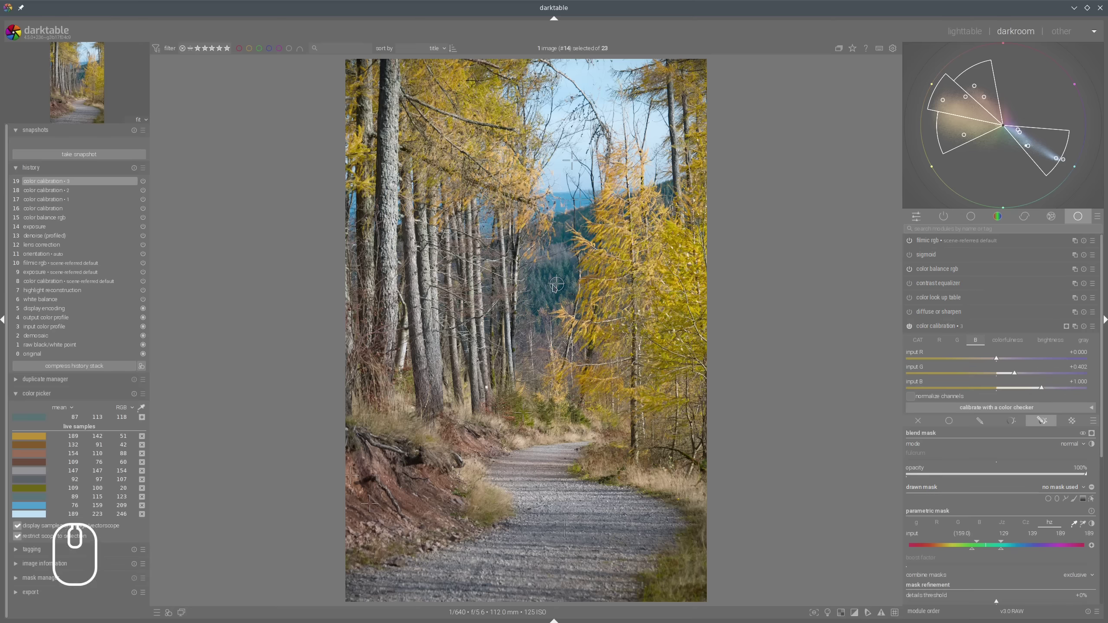
left_click(956, 331)
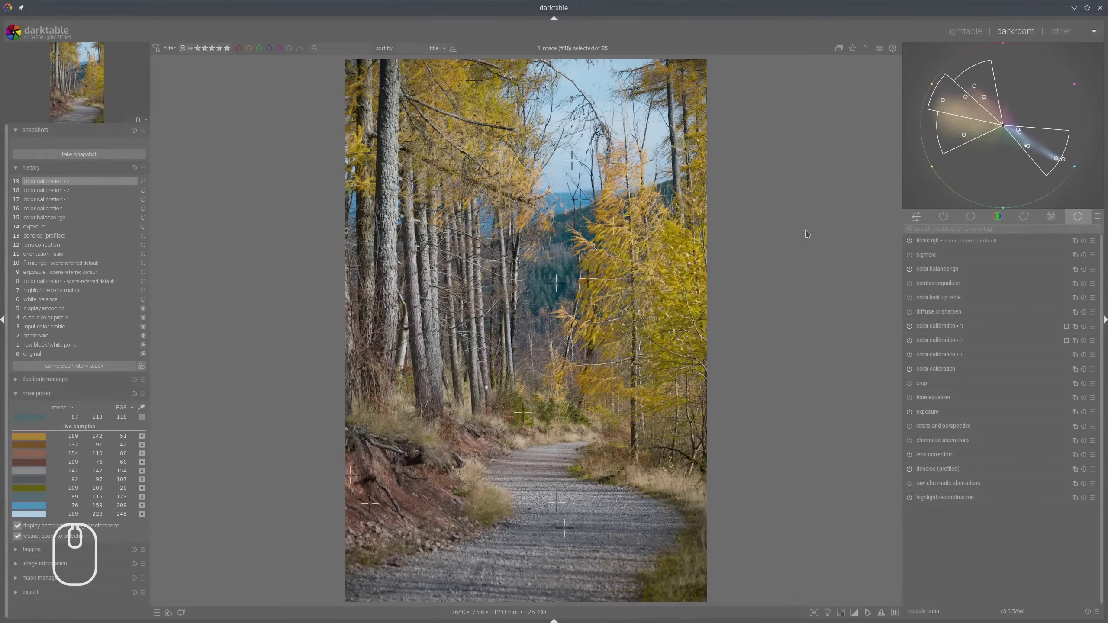
- Load the pale blue sky live sample into the active color picker to locate it on the vectorscope
mouse_move(963, 96)
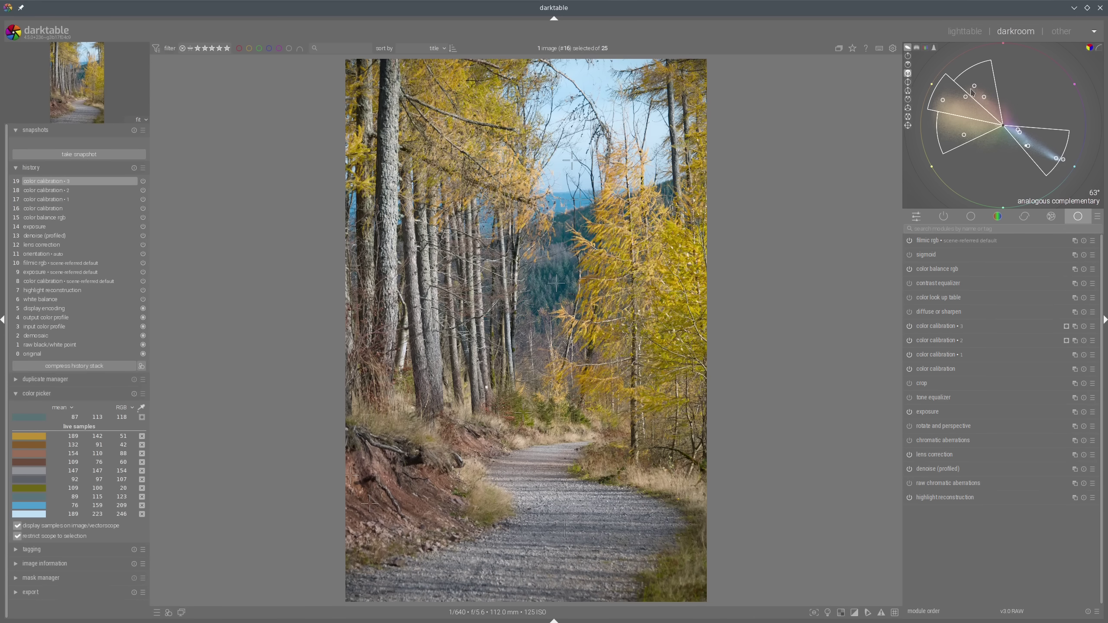
right_click(29, 514)
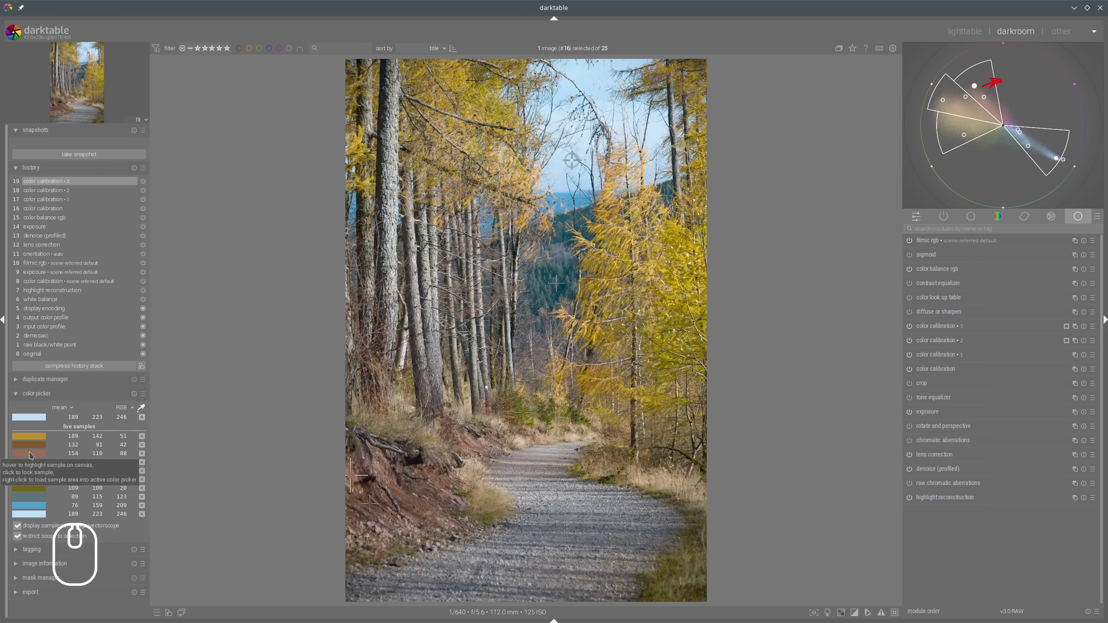
key("shift+super")
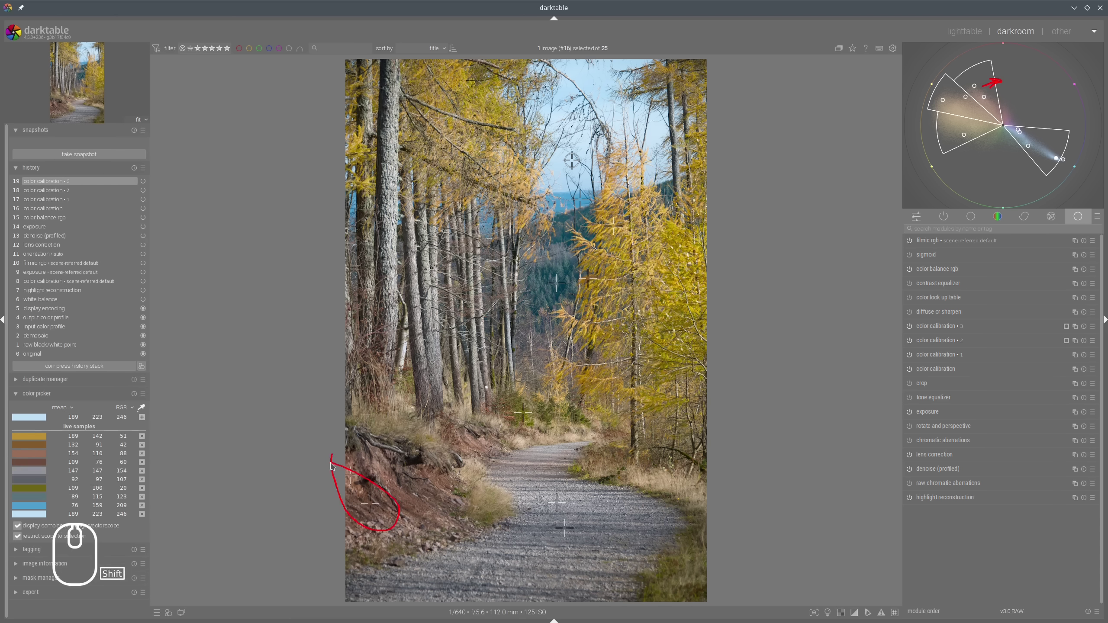
key("shift+super+F11")
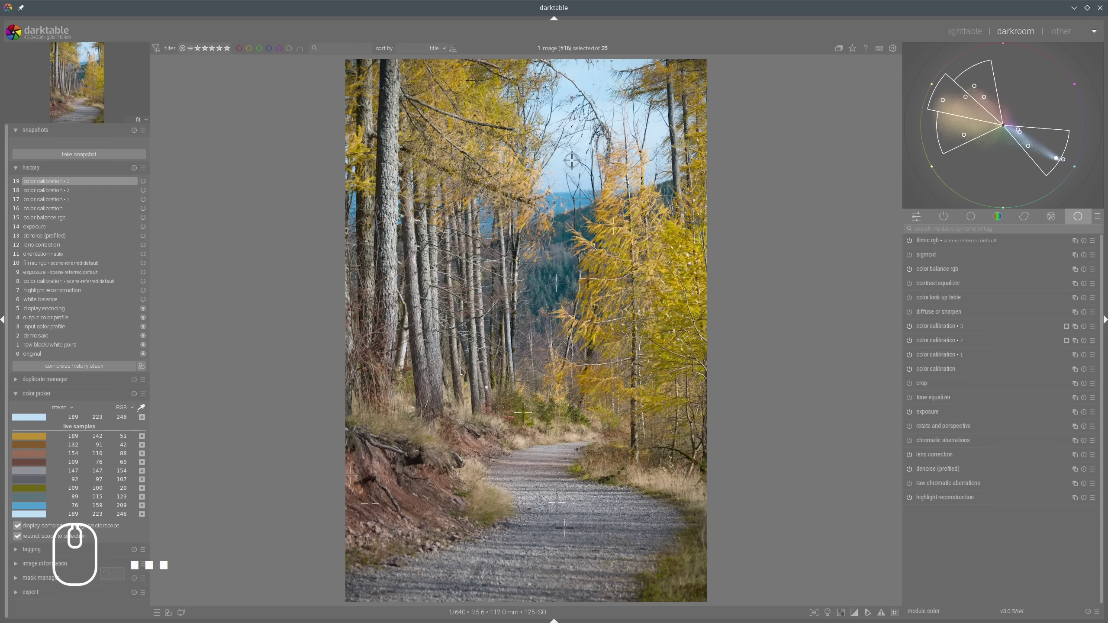